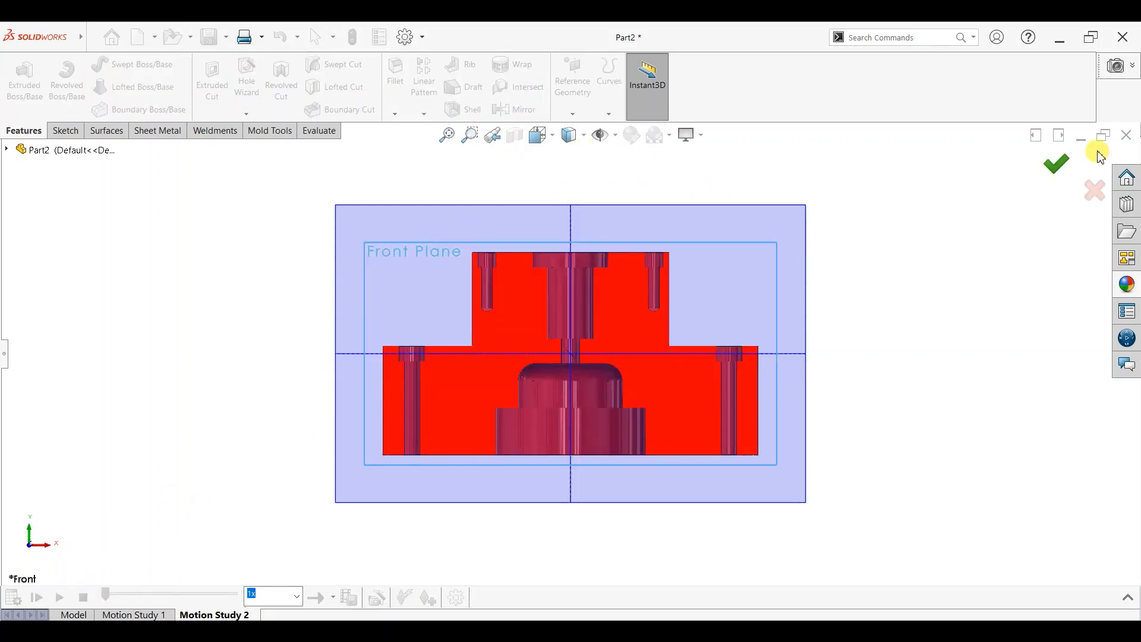
Apply the section view at the Front Plane to the finished part and play its motion study animation.
left_click(1056, 163)
key("ctrl+7")
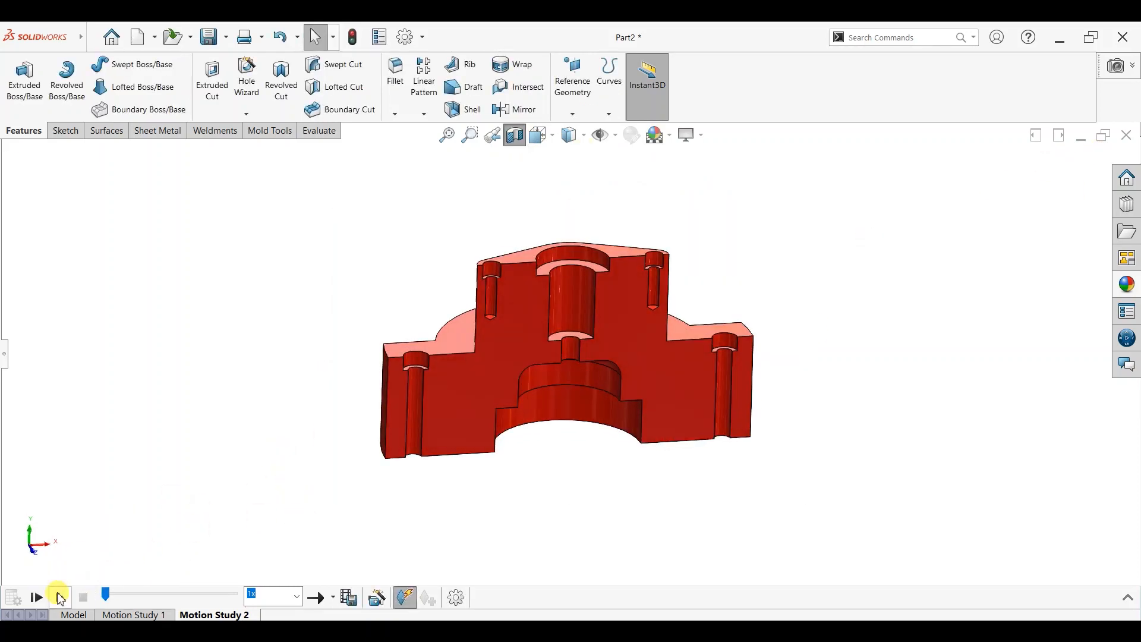
left_click(60, 597)
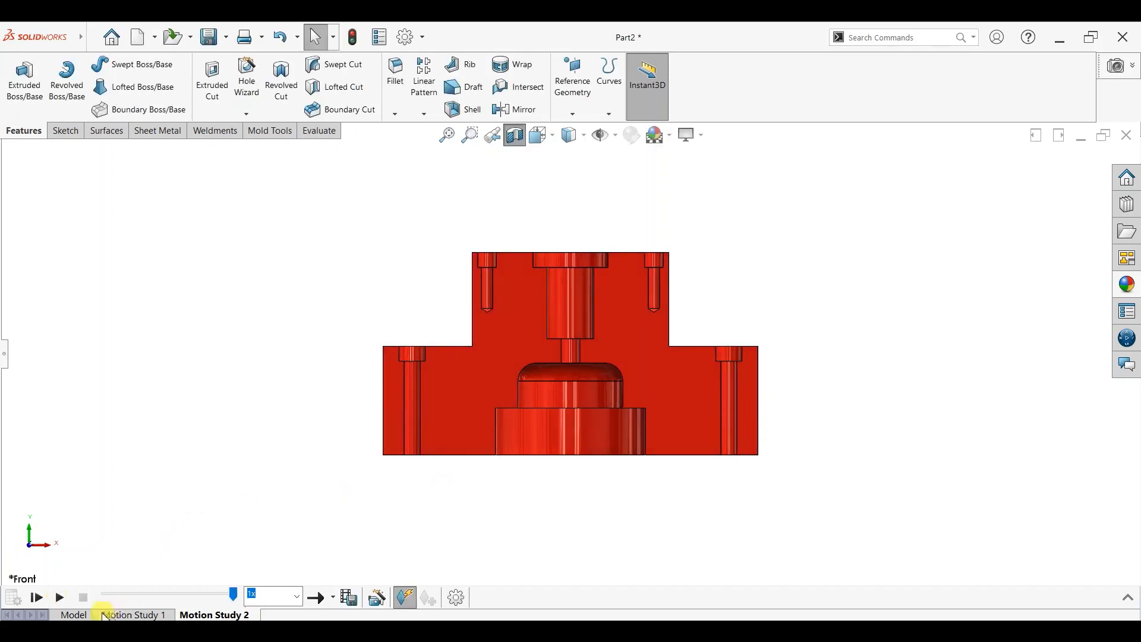
Return from the motion study to the part model and inspect it in a different view orientation.
left_click(72, 614)
middle_click_drag(333, 505, 573, 458)
key("space")
left_click(573, 458)
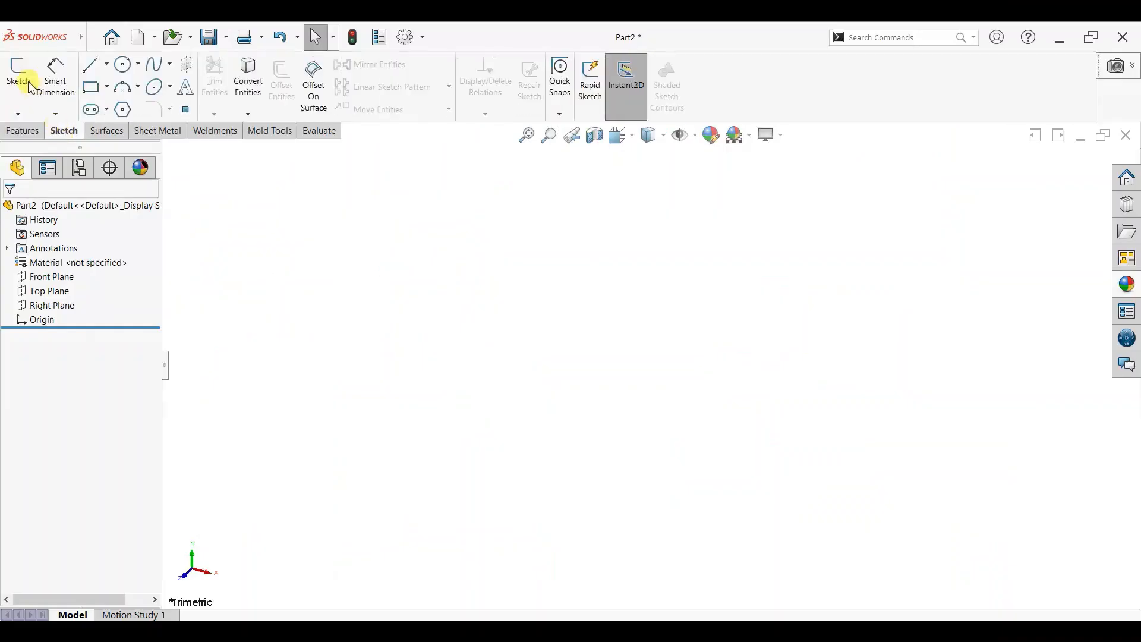
Start a sketch on the Top Plane and draw a circle of about 91 mm radius centred on the origin.
left_click(445, 360)
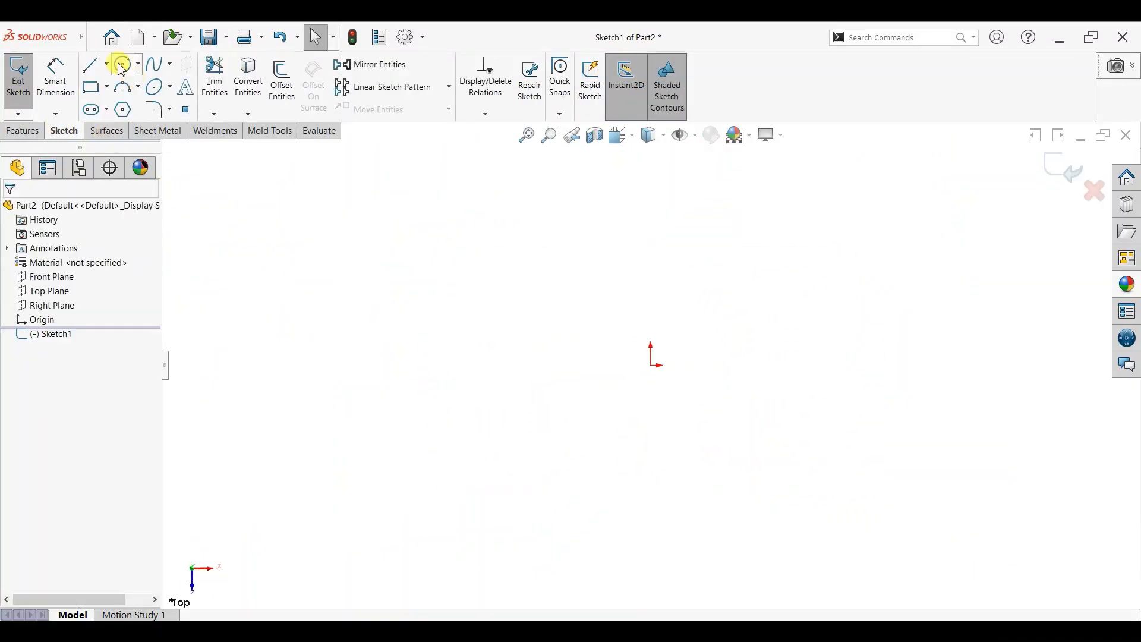
left_click(123, 64)
left_click(652, 364)
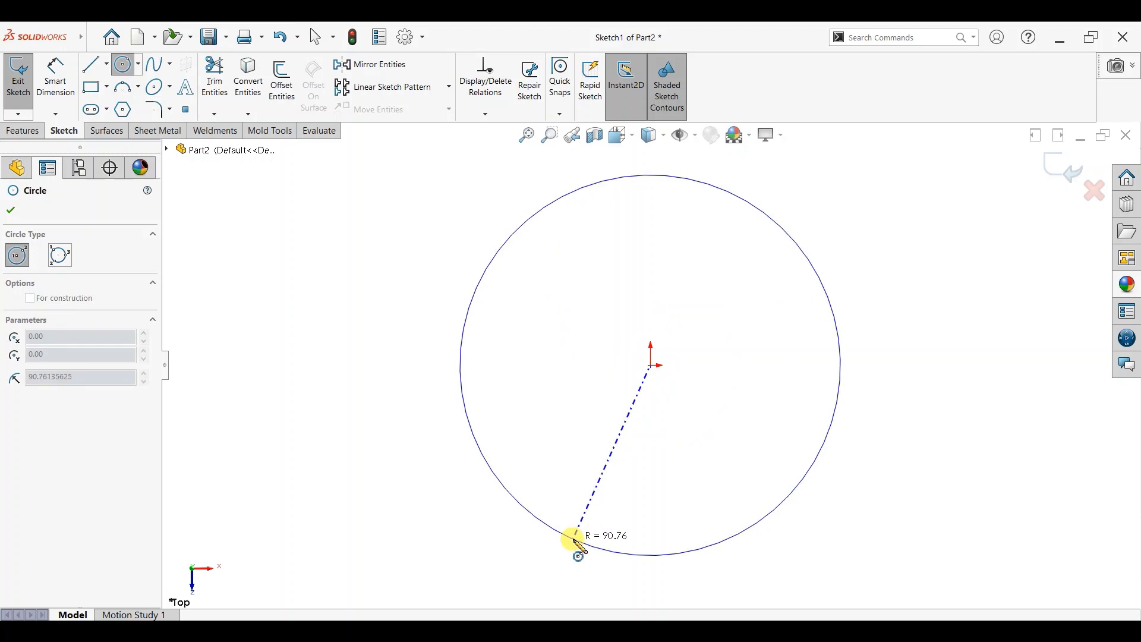
left_click(574, 540)
Dimension the circle's diameter as 200 mm.
left_click(53, 89)
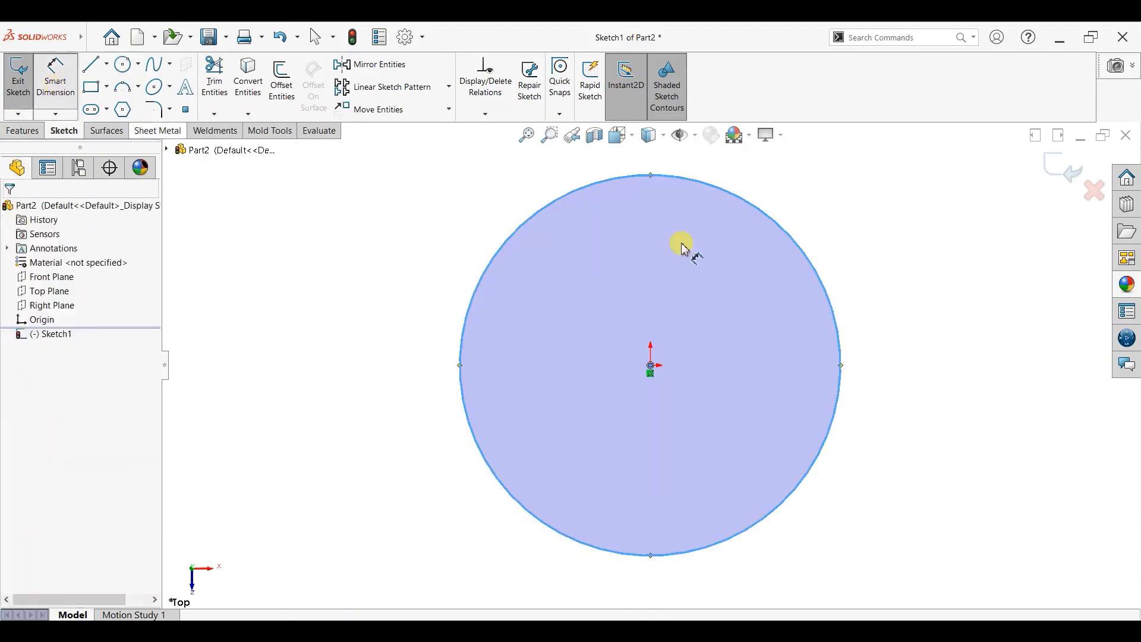
left_click(826, 293)
left_click(882, 382)
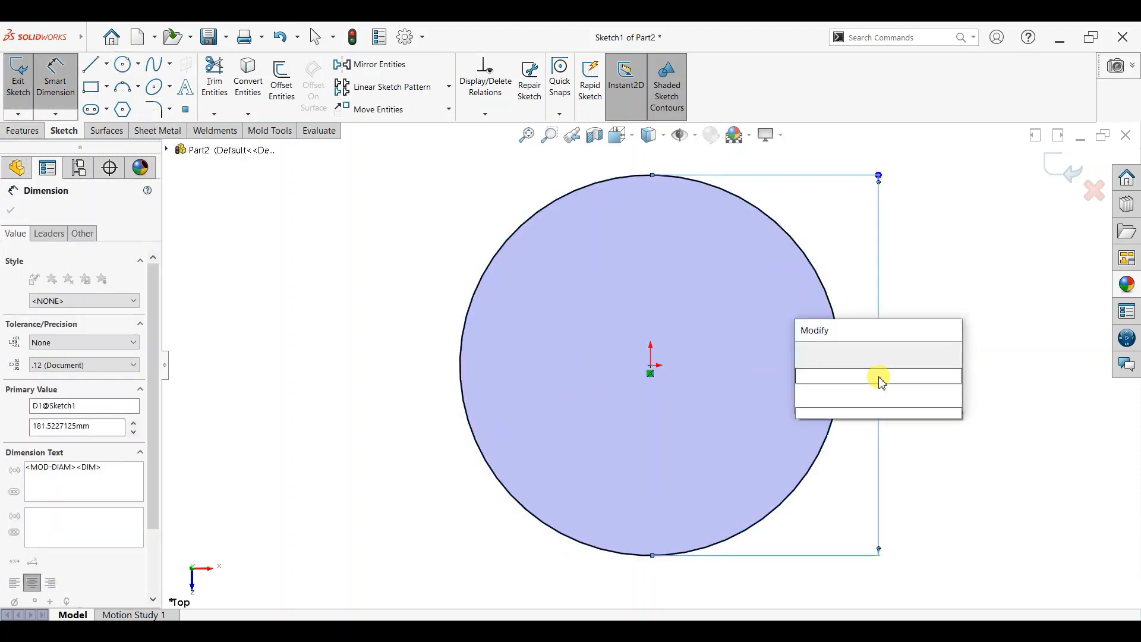
type("200")
key("Return")
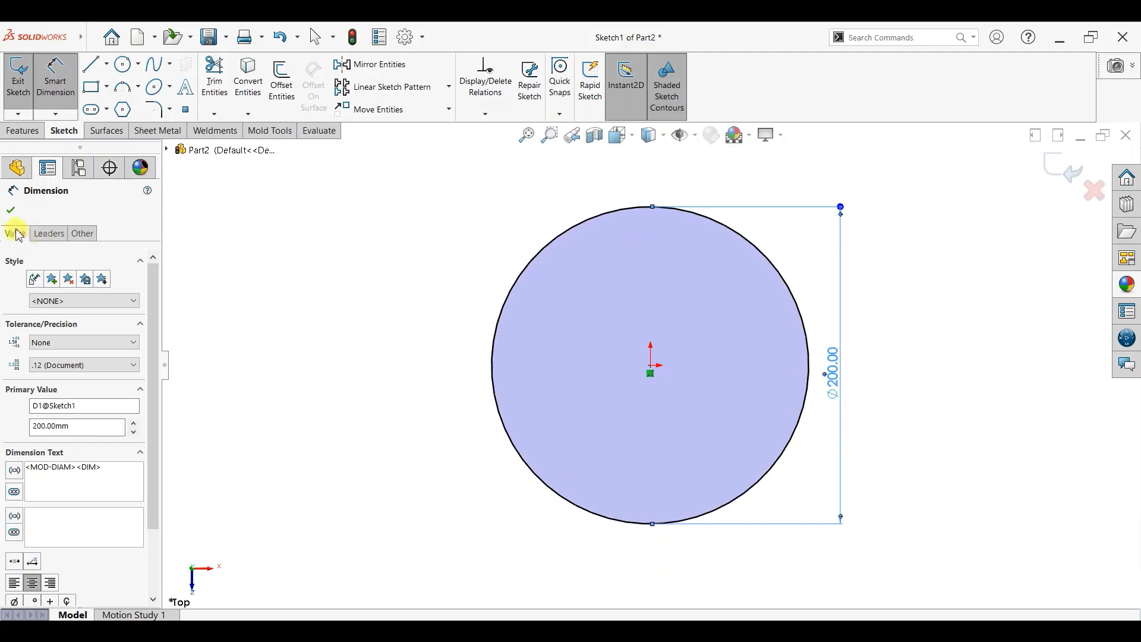
left_click(10, 210)
Exit the sketch and extrude the circle as a blind boss 30 mm deep.
left_click(18, 77)
left_click(24, 80)
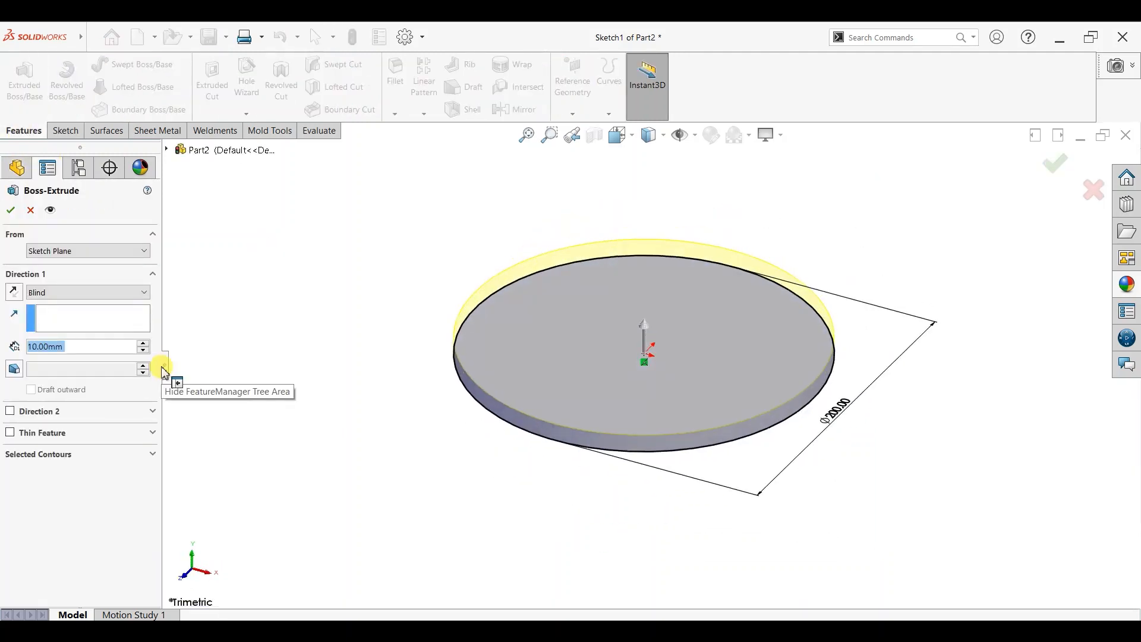
type("30")
key("Return")
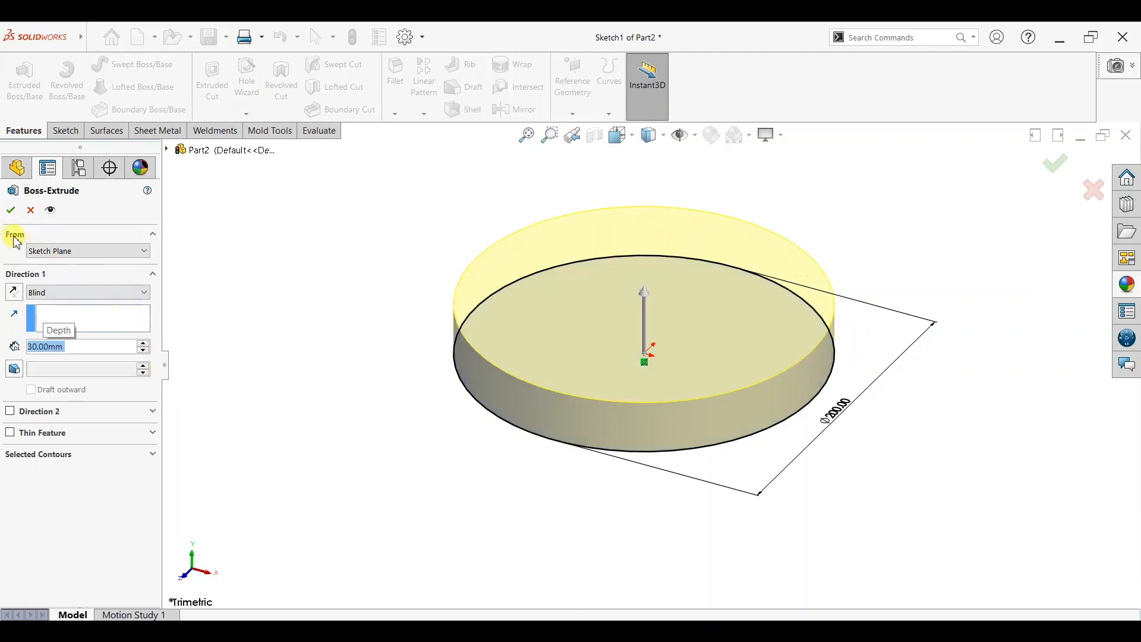
left_click(11, 209)
Start a sketch on the disc's top face and draw a circle of about 72 mm radius centred on the origin.
left_click(738, 301)
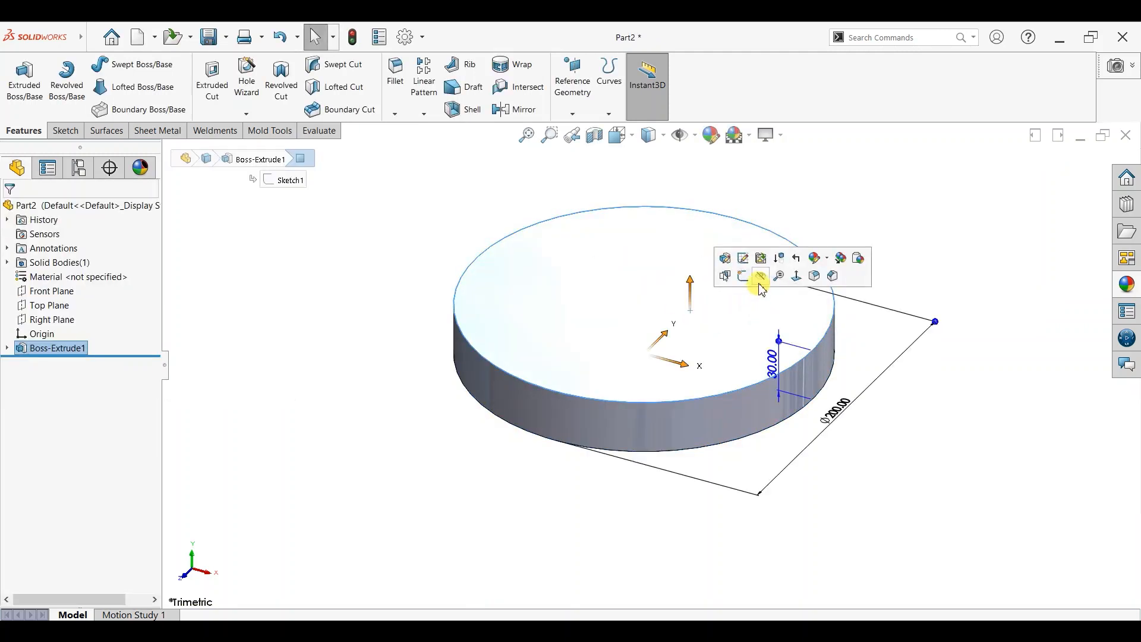
left_click(761, 282)
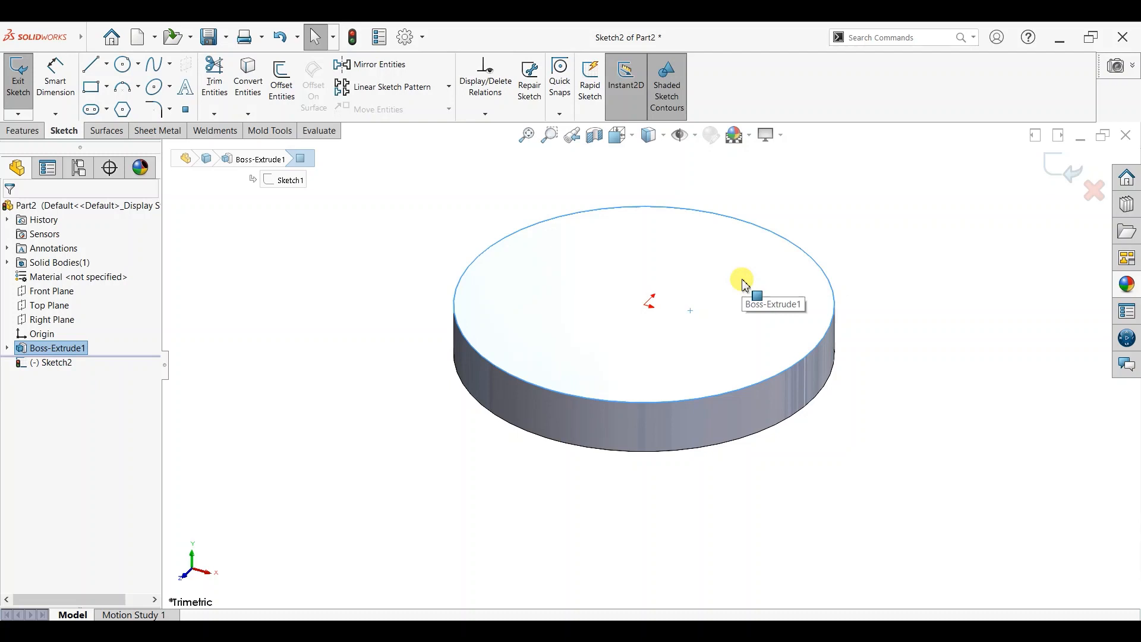
left_click(742, 284)
key("ctrl+8")
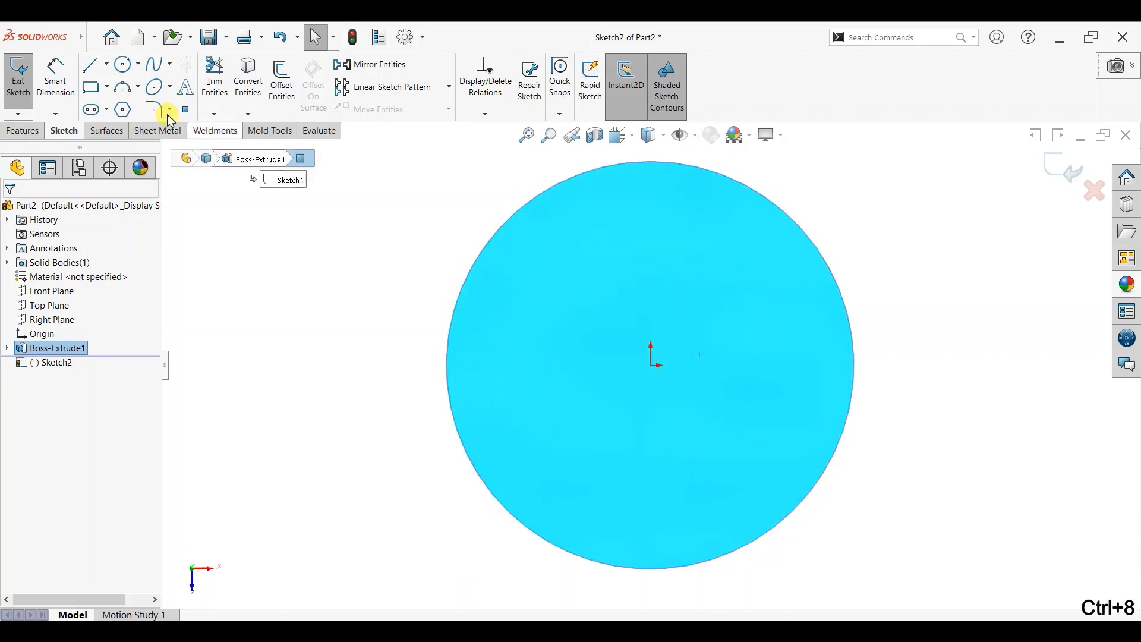
left_click(126, 76)
left_click(651, 364)
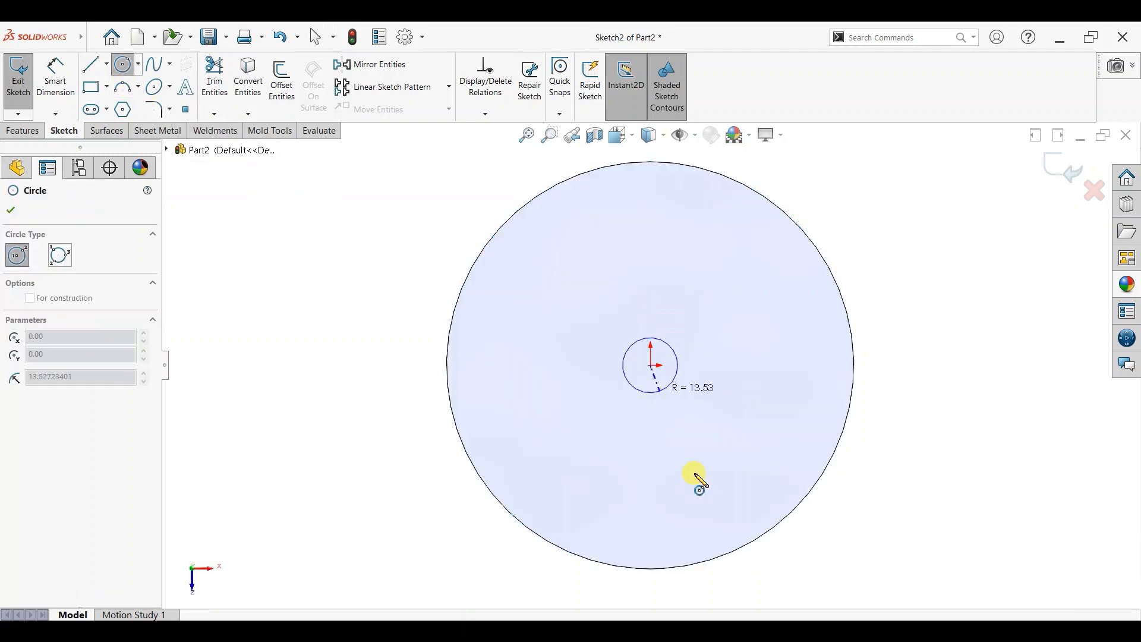
left_click(707, 507)
right_click(895, 280)
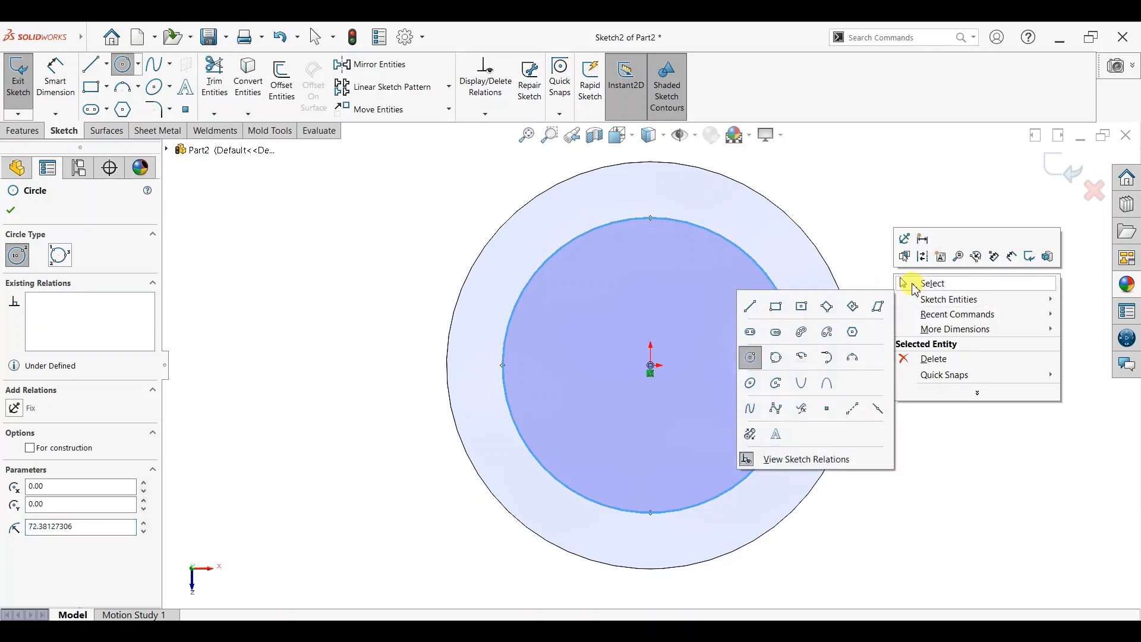
left_click(911, 283)
Dimension the inner circle's diameter as 145 mm.
left_click(55, 78)
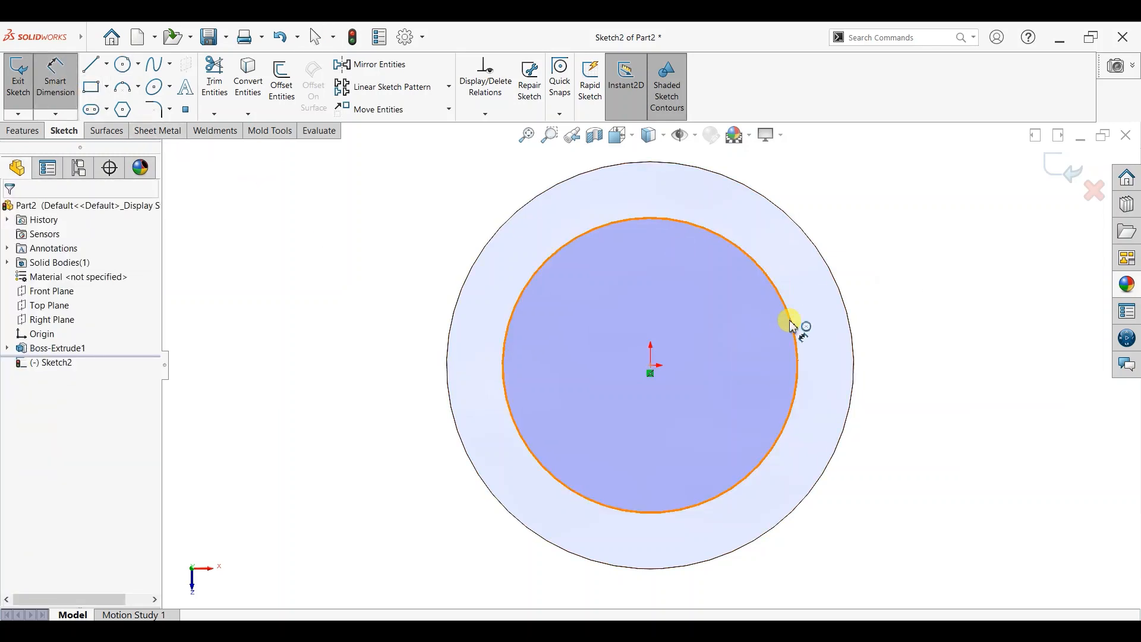
left_click(889, 372)
left_click(895, 372)
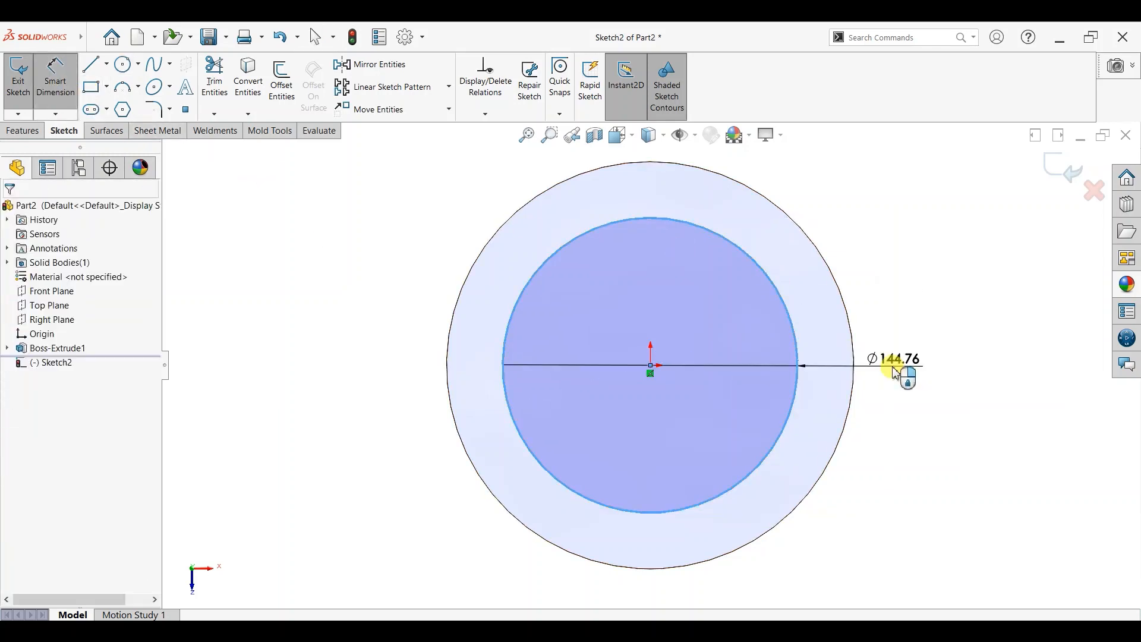
type("1")
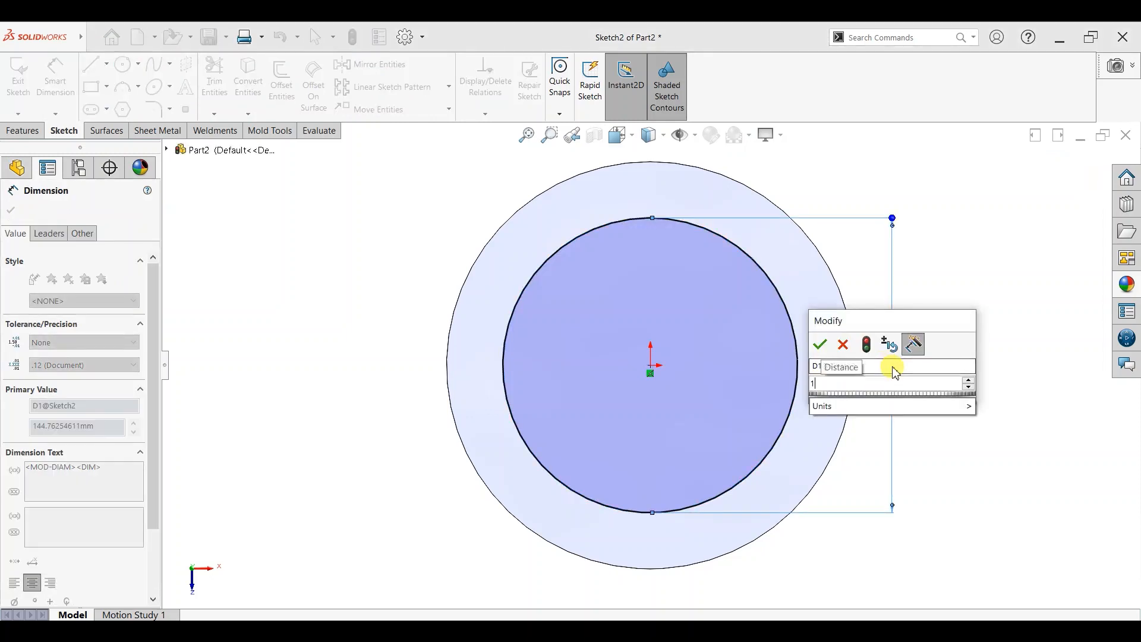
type("45")
key("Return")
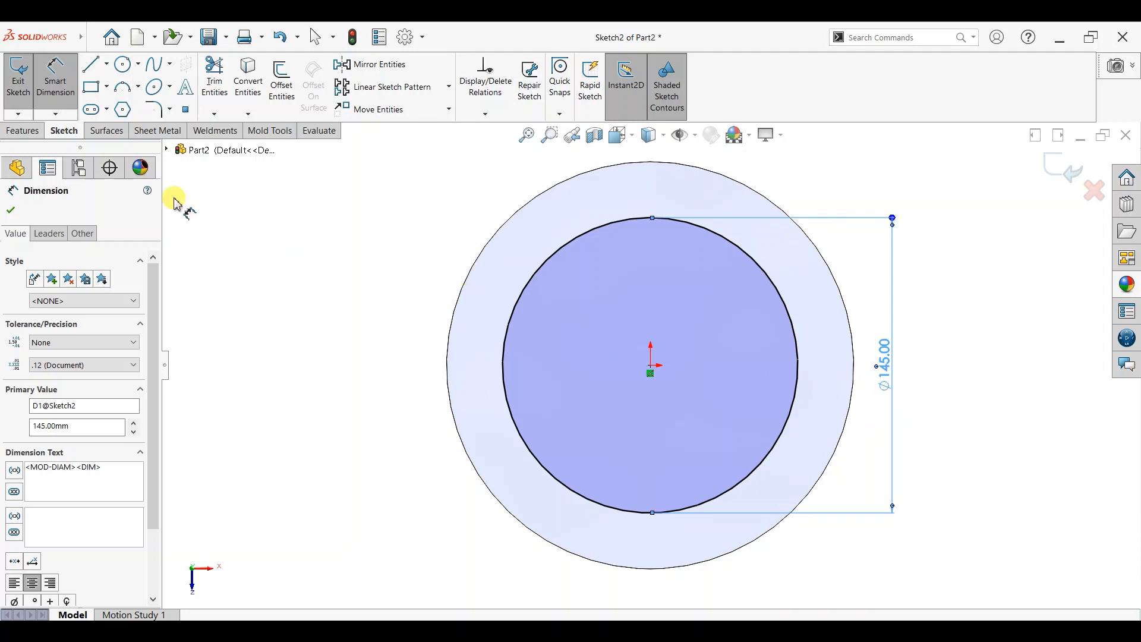
left_click(12, 210)
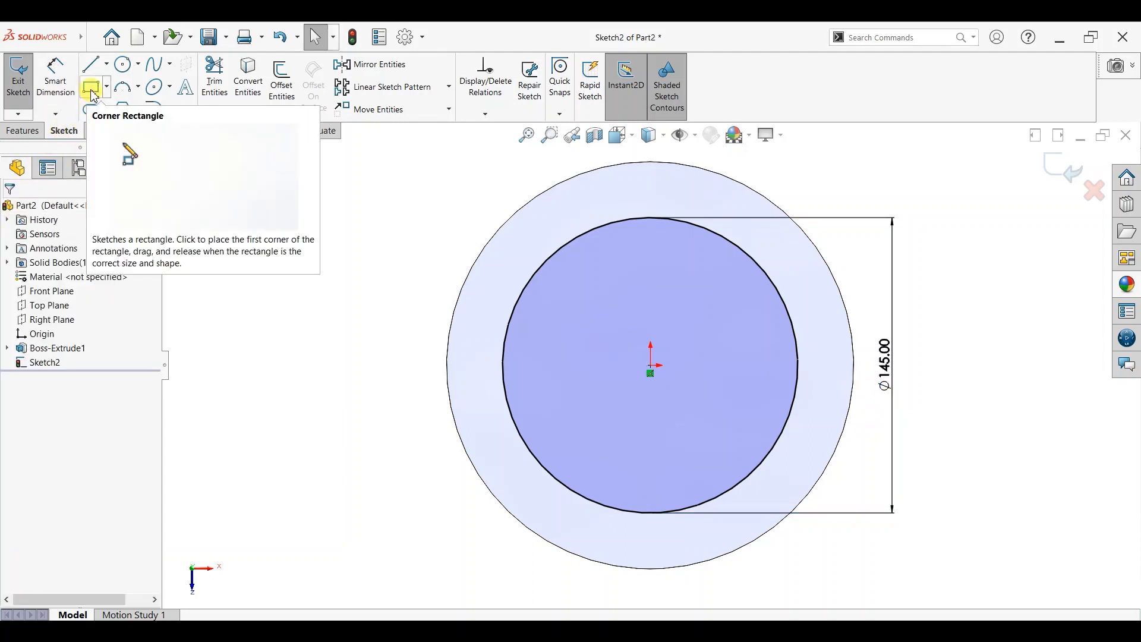
Sketch a second circle of 100 mm radius from the origin out to the disc's outer edge.
left_click(128, 68)
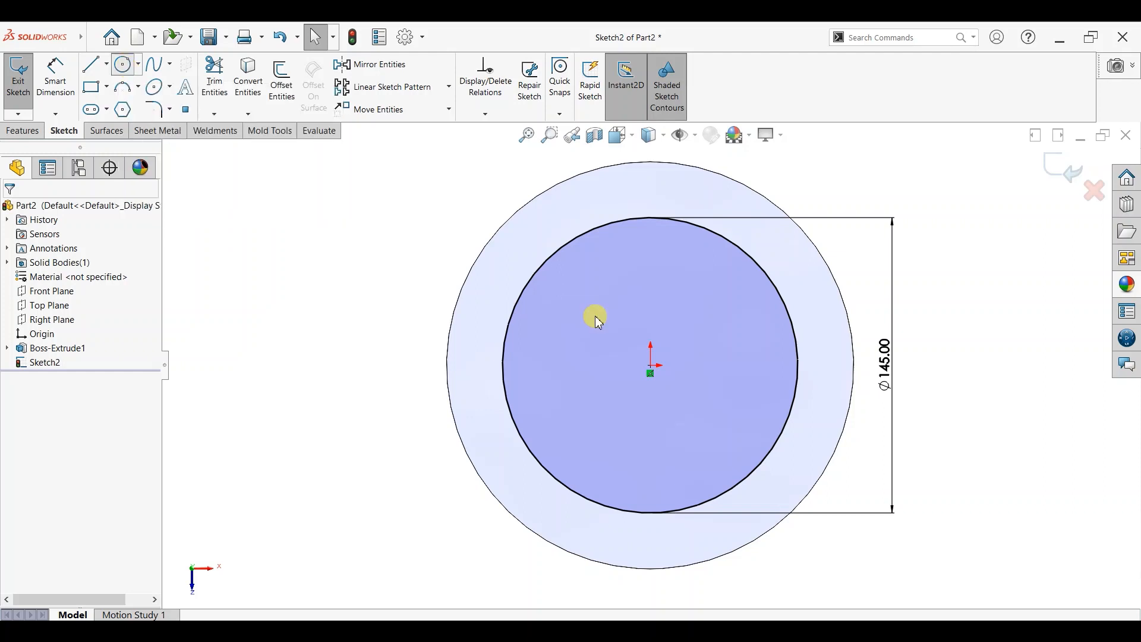
left_click(651, 365)
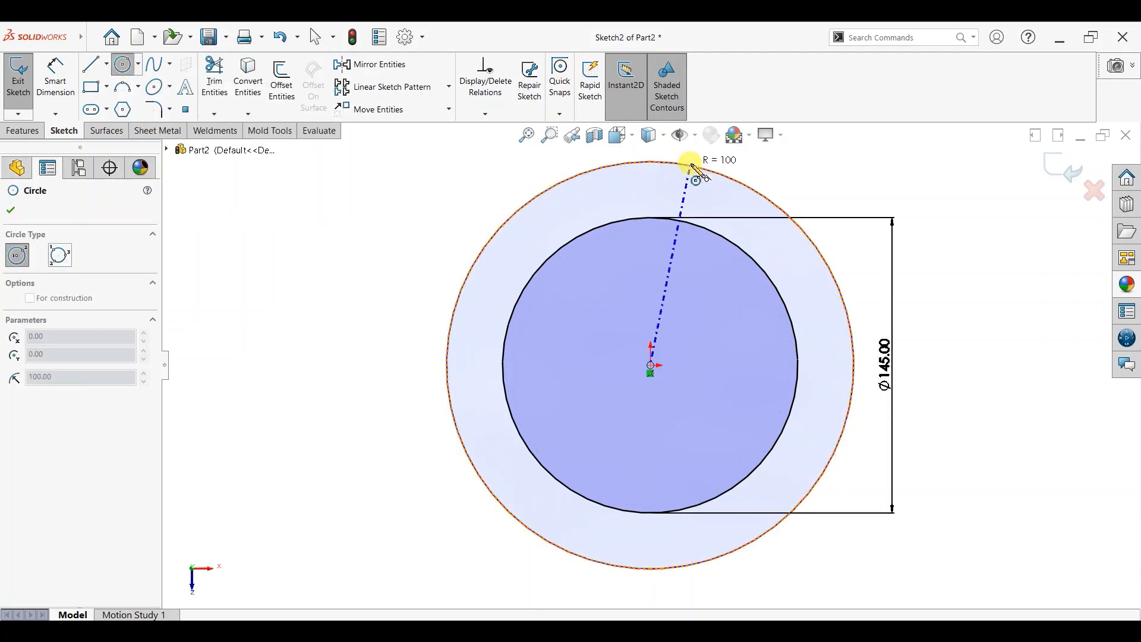
left_click(692, 163)
left_click(11, 210)
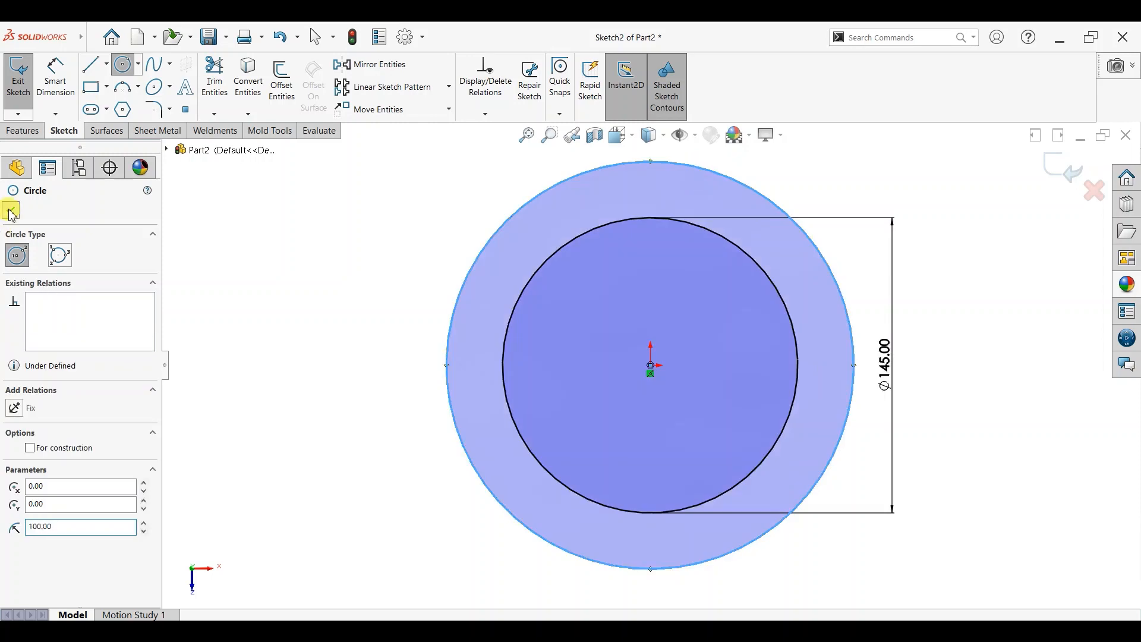
Draw a closed four-line rectangle about 34 mm wide across the upper edges of the two circles.
left_click(106, 65)
left_click(104, 84)
scroll(647, 239, "down", 1)
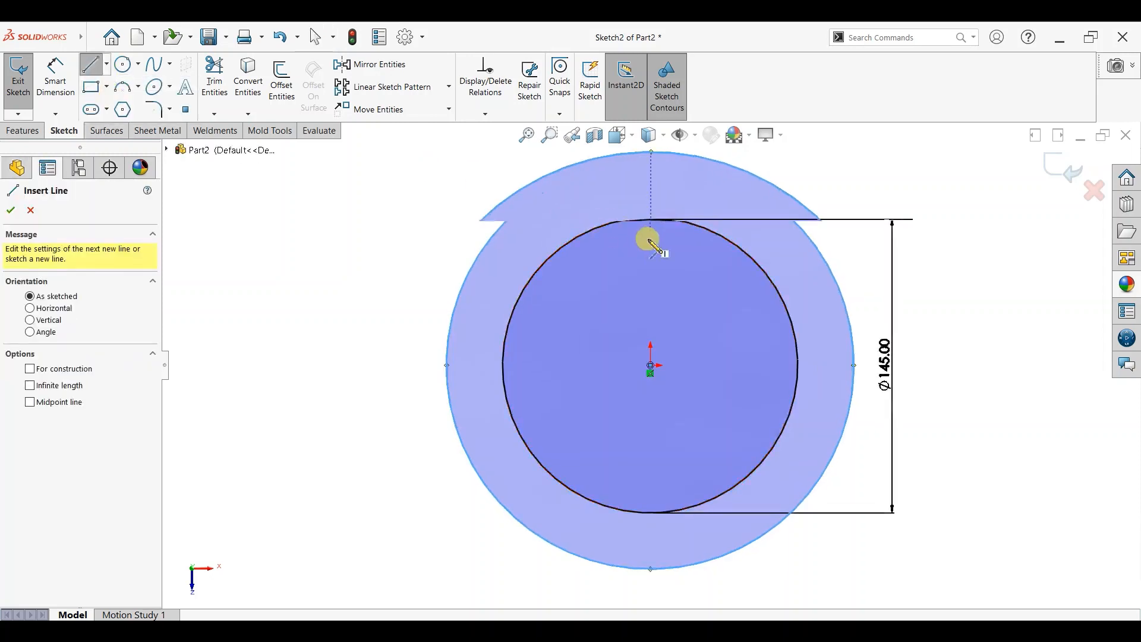
scroll(647, 238, "up", 1)
left_click(618, 174)
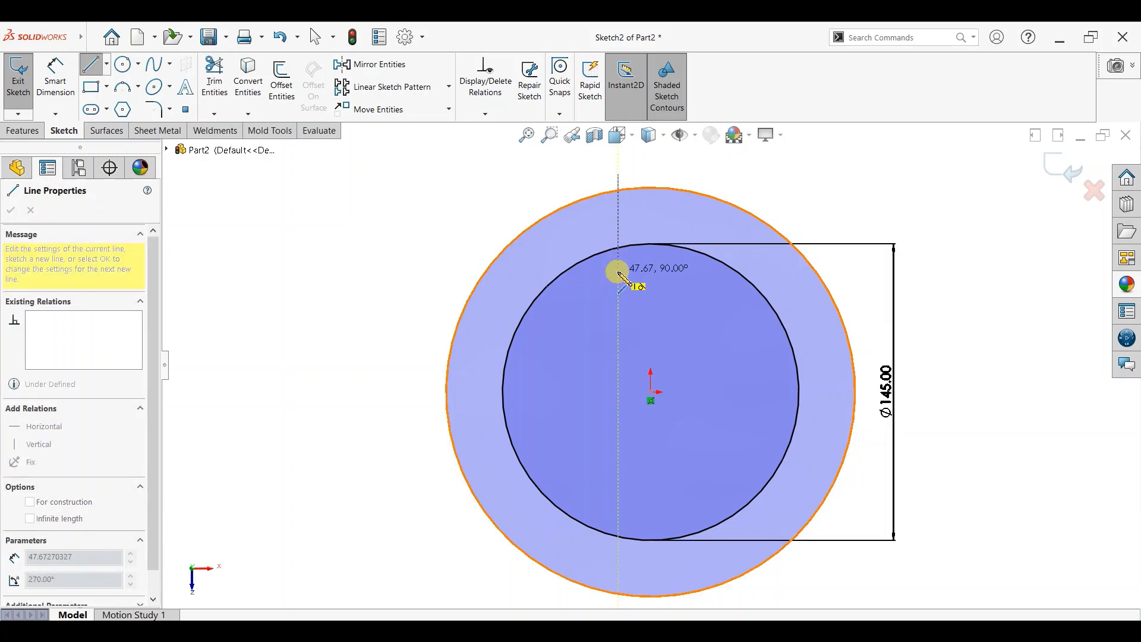
left_click(618, 271)
left_click(691, 271)
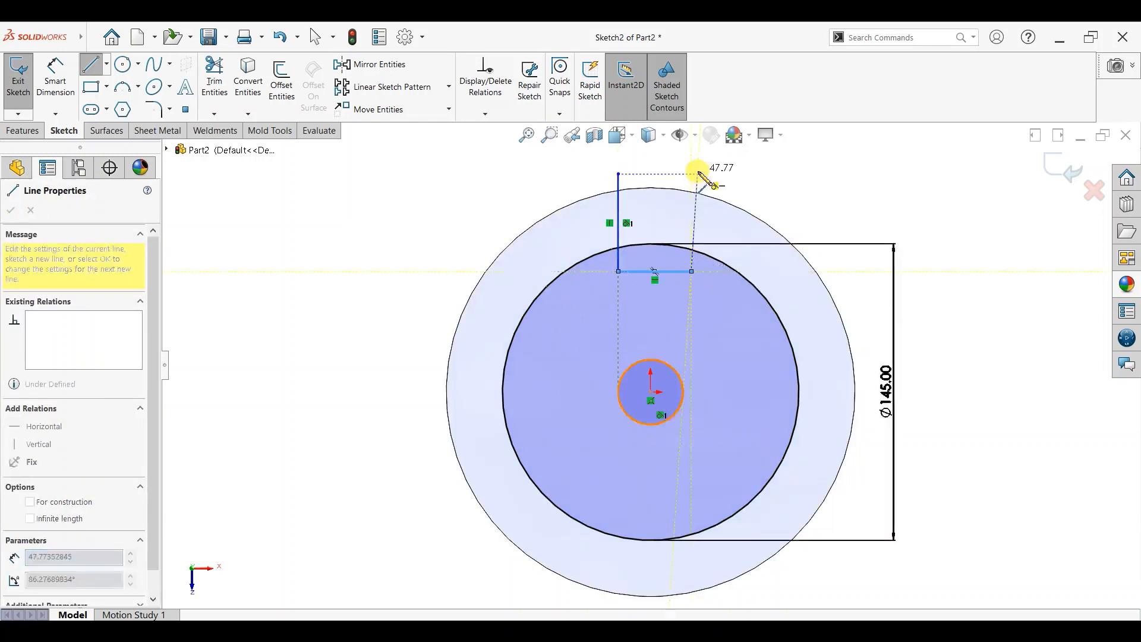
left_click(691, 174)
left_click(618, 173)
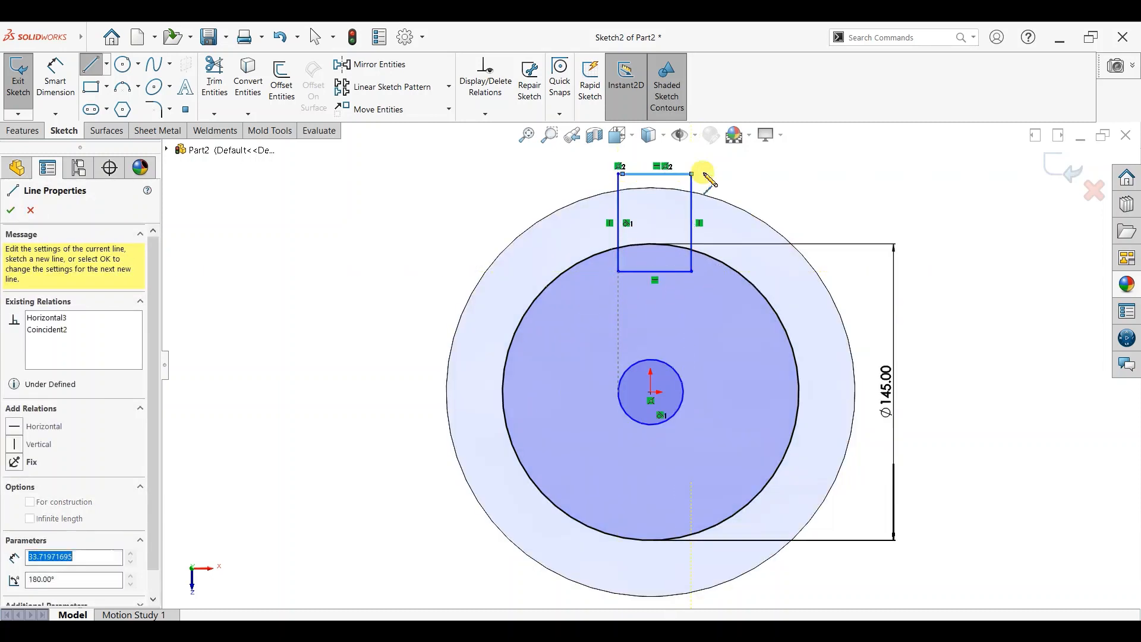
right_click(737, 179)
left_click(766, 183)
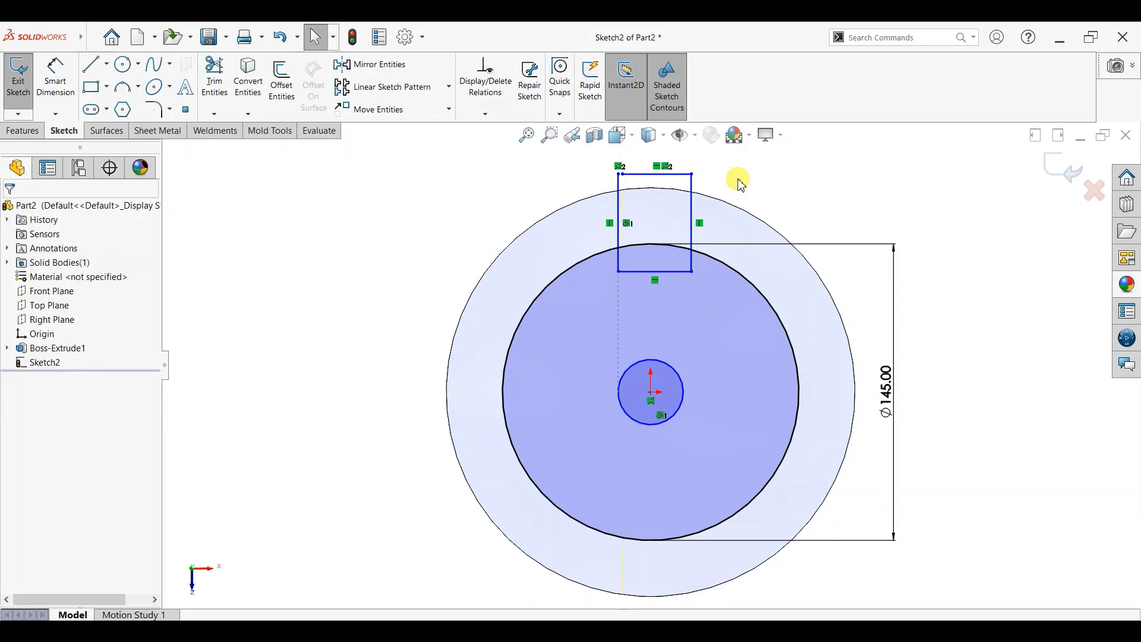
Make the midpoint of the rectangle's lower line vertical with the origin.
left_click(656, 273)
left_click(651, 392, "ctrl")
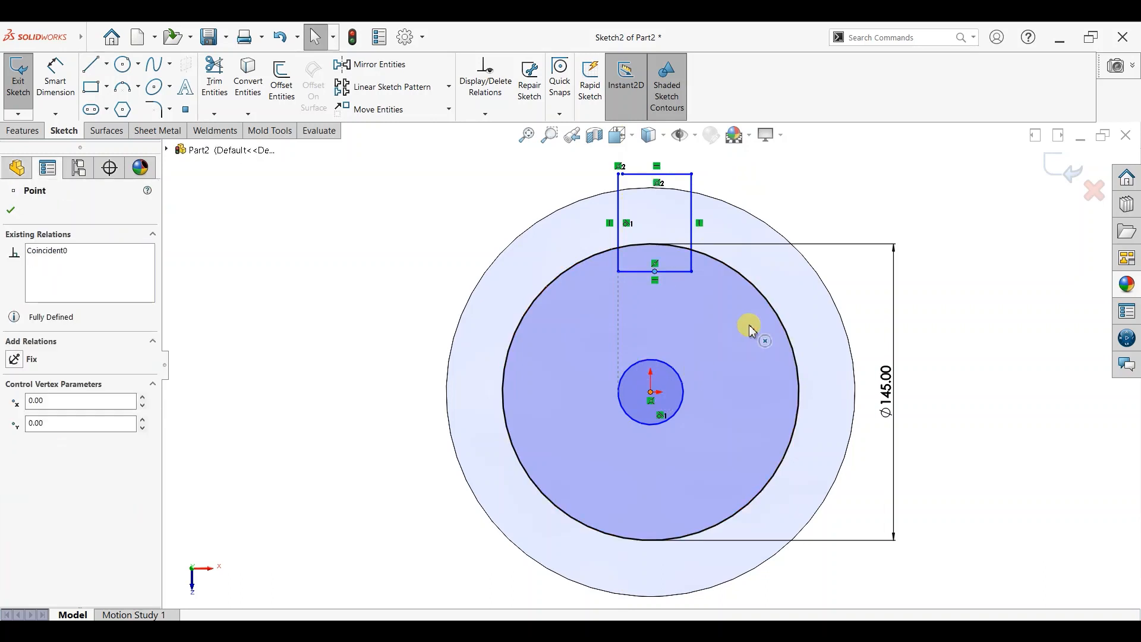
left_click(700, 339)
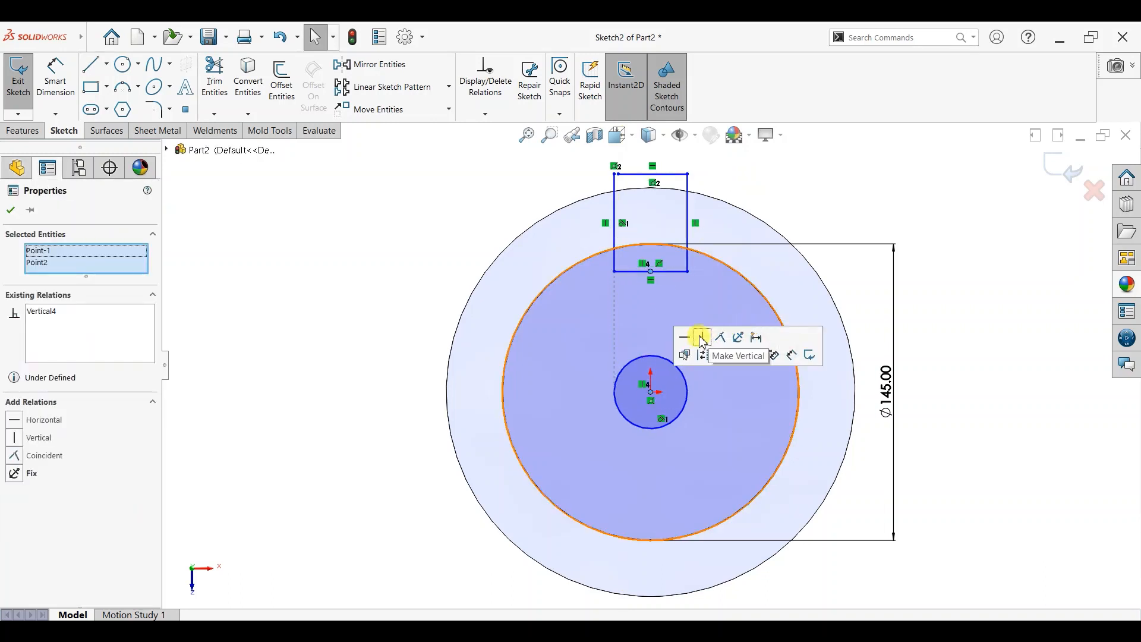
left_click_drag(705, 387, 757, 383)
Undo the vertical relation and the rectangle's lines, back to the two concentric circles.
key("ctrl+z")
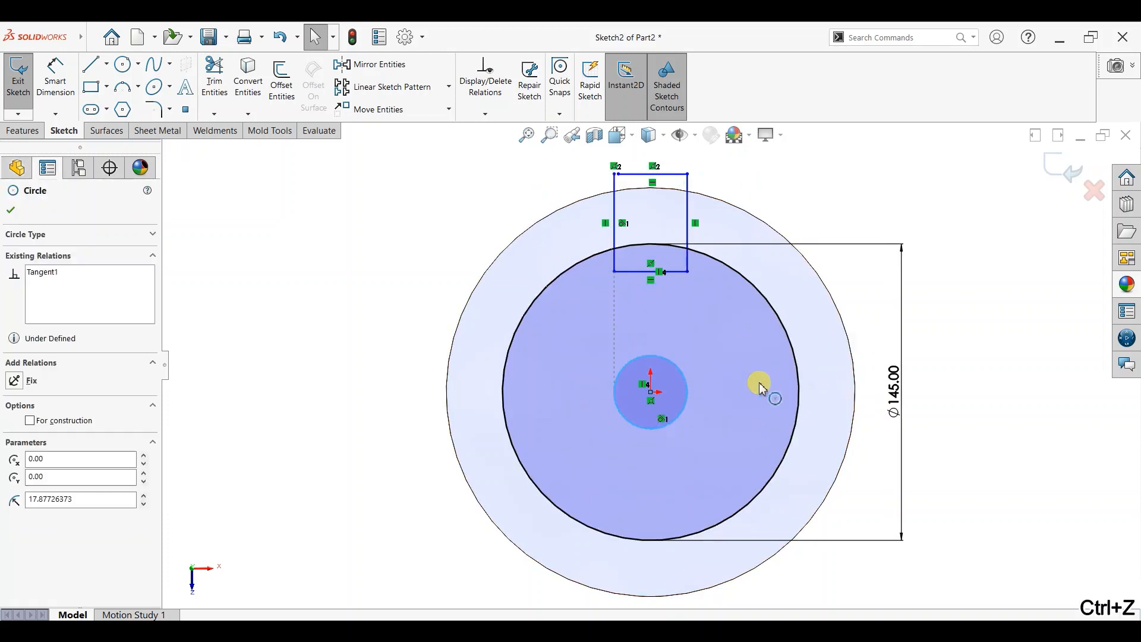
key("ctrl+z")
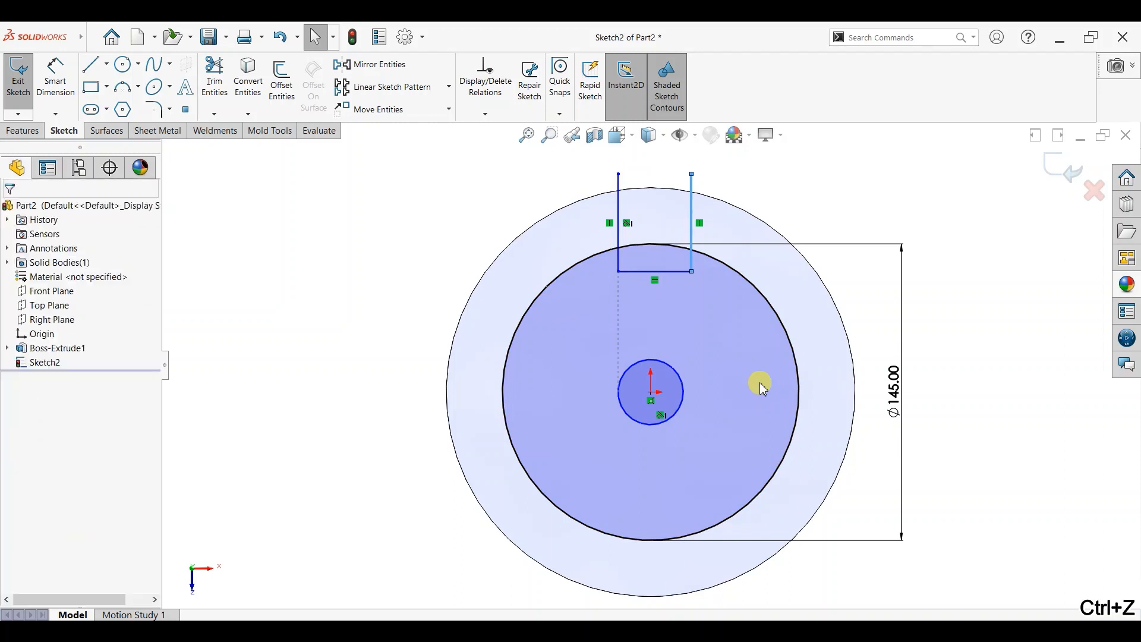
key("ctrl+z")
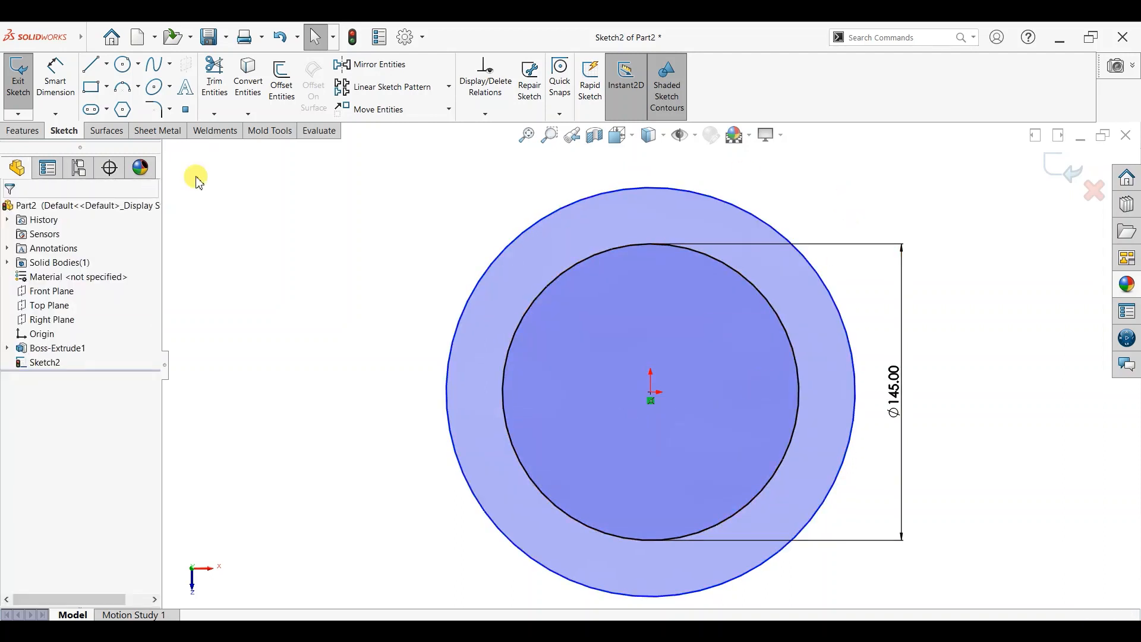
Draw a closed four-line profile about 56 mm wide across the upper edges of the two circles.
left_click(86, 68)
left_click_drag(587, 165, 591, 287)
left_click(591, 287)
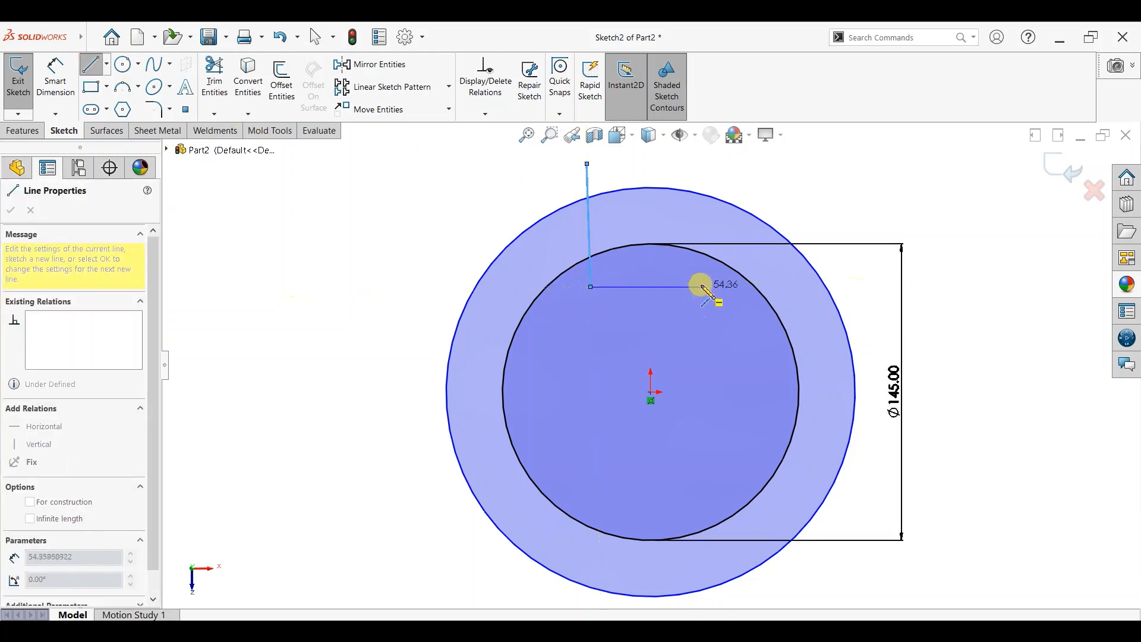
left_click(701, 286)
left_click(702, 164)
left_click(587, 164)
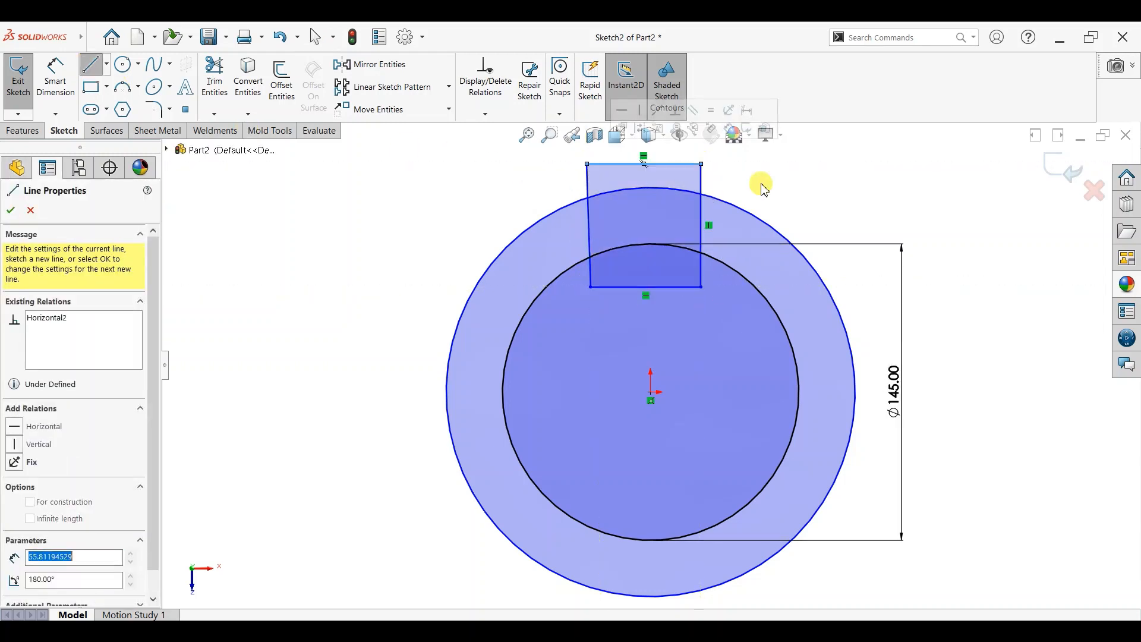
Make the slanted left side line of the four-line profile vertical.
key("Escape")
key("Escape")
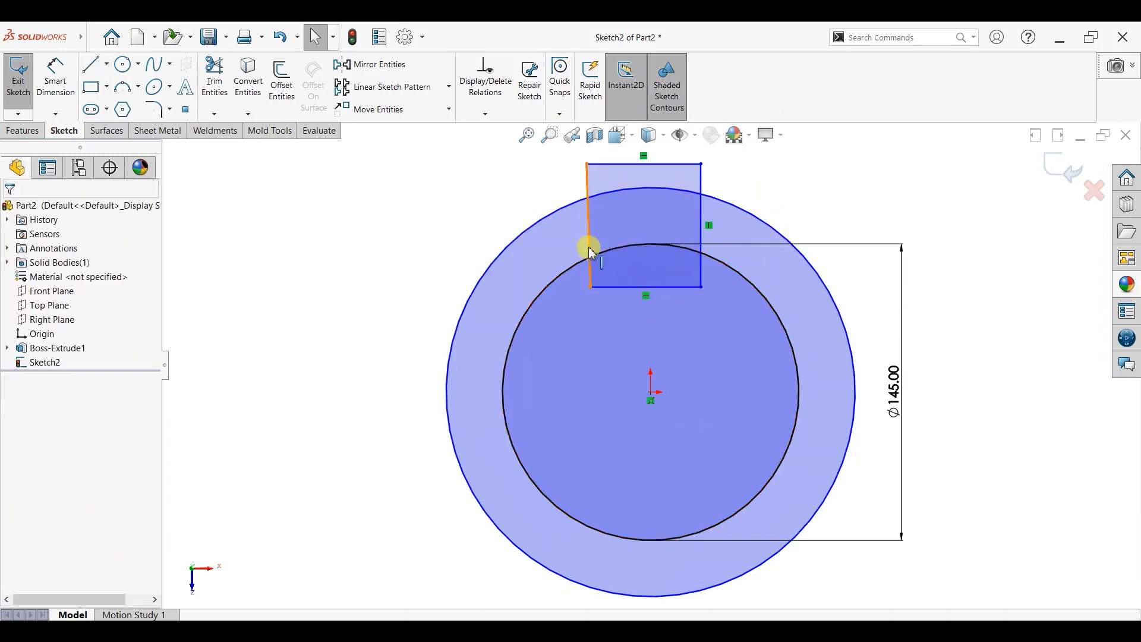
left_click(589, 247)
left_click(640, 200)
left_click(830, 178)
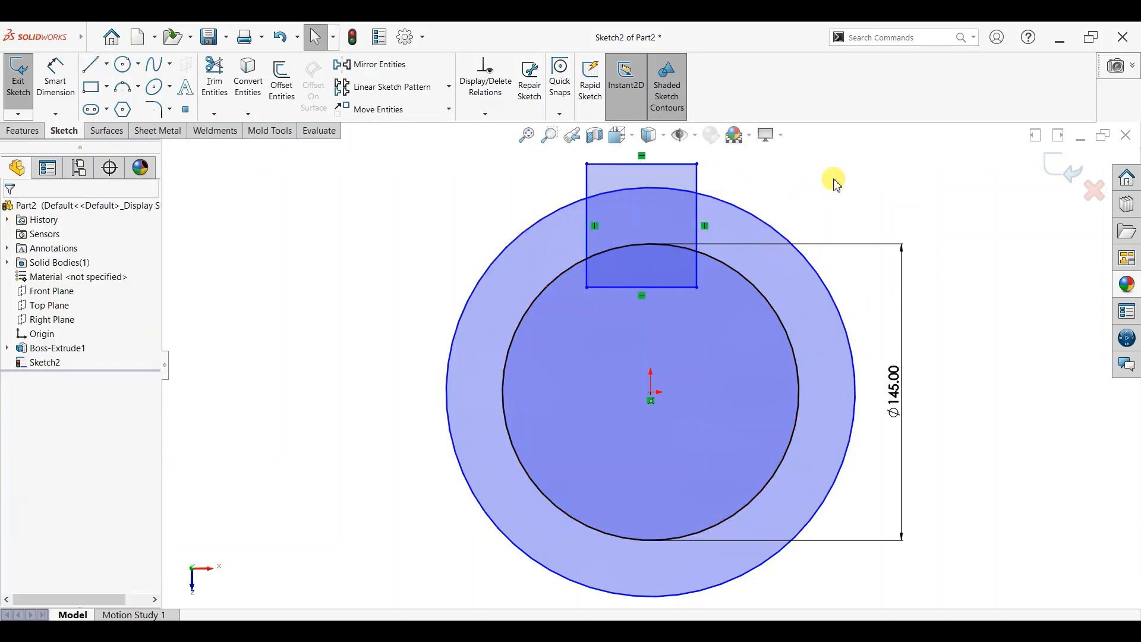
Make the midpoint of the profile's lower line vertical with the origin.
left_click(641, 290)
left_click(650, 392, "ctrl")
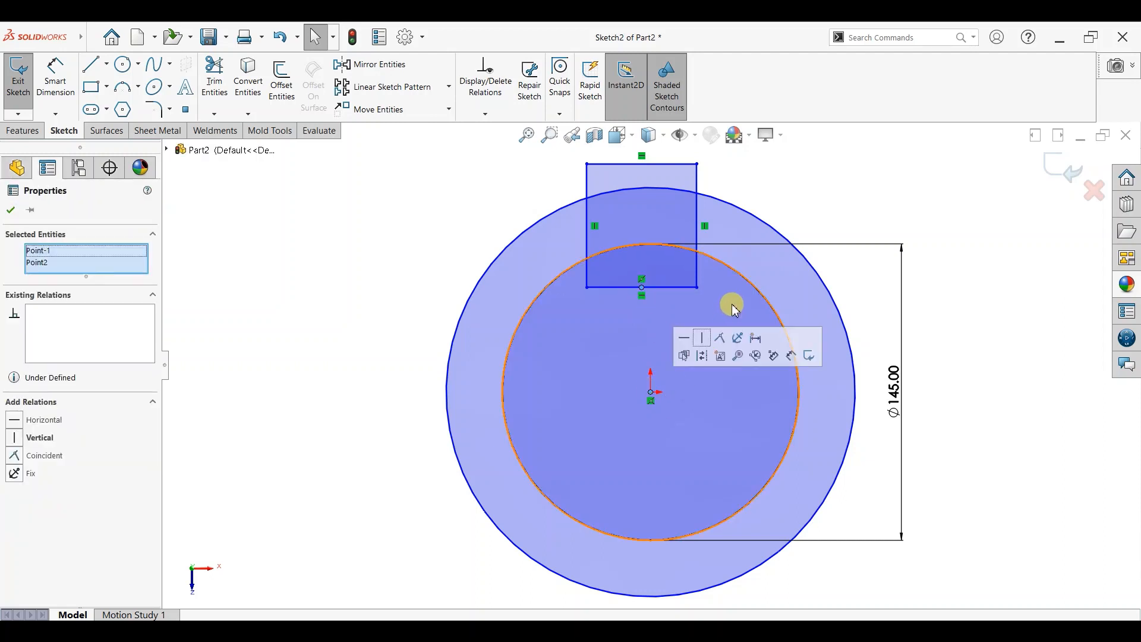
left_click(702, 337)
left_click(64, 168)
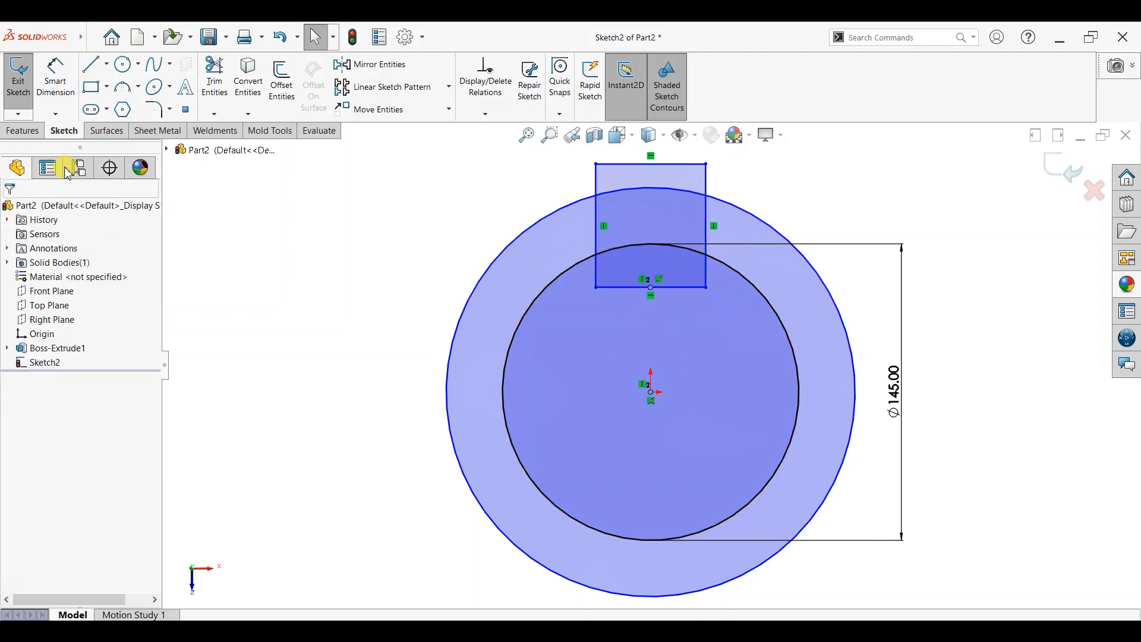
Dimension the profile's upper line and set its width to 40 mm.
left_click(56, 77)
scroll(653, 297, "up", 3)
left_click(654, 248)
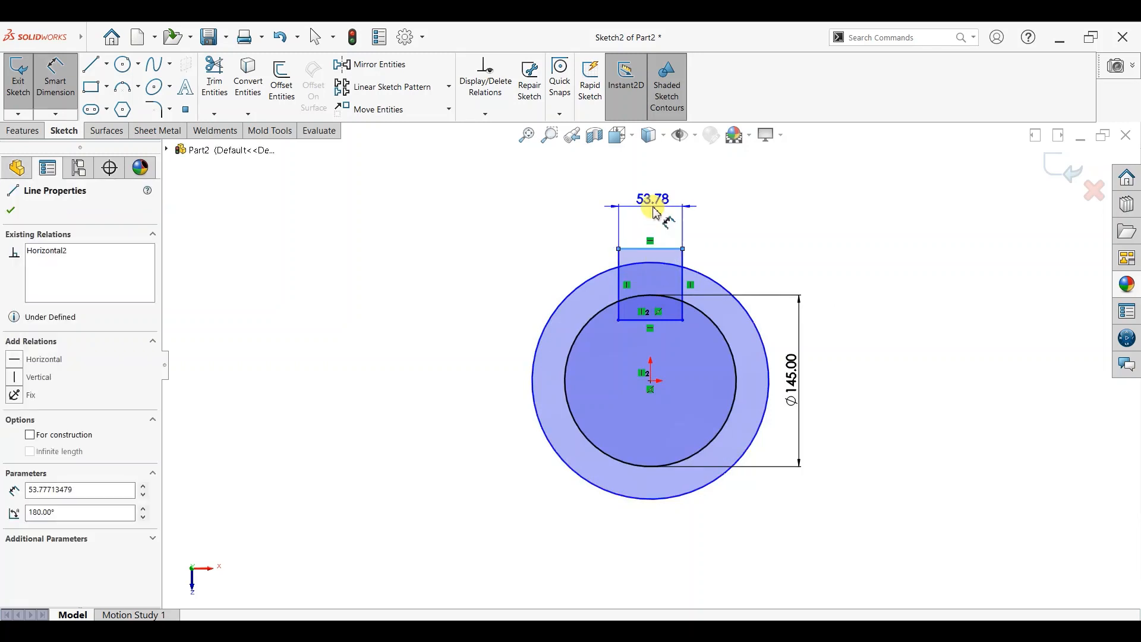
left_click(656, 213)
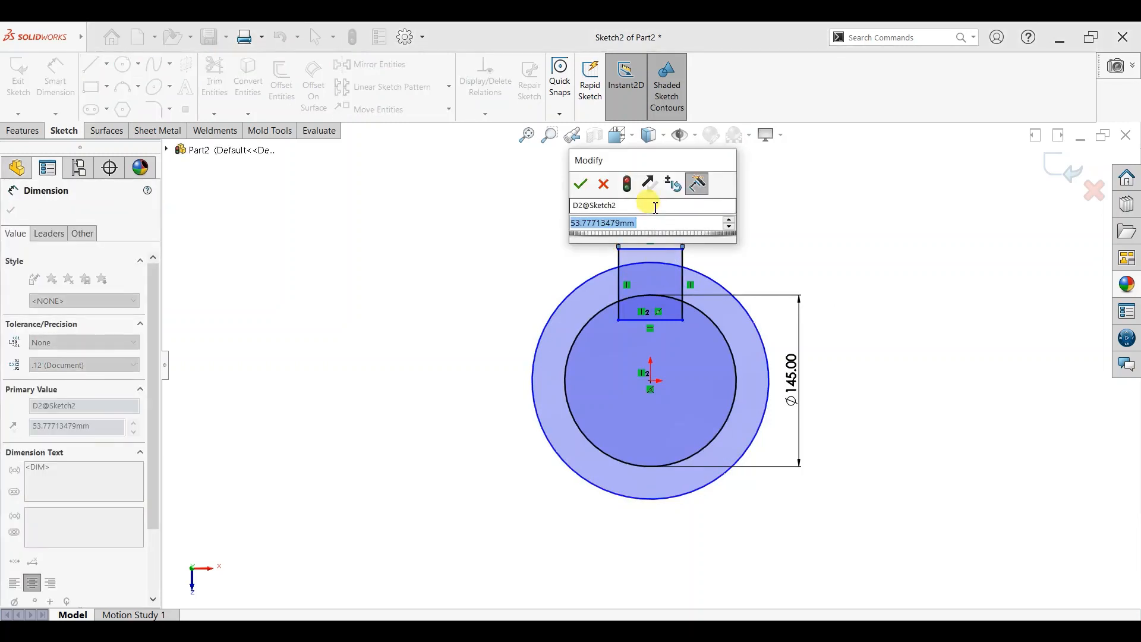
type("40")
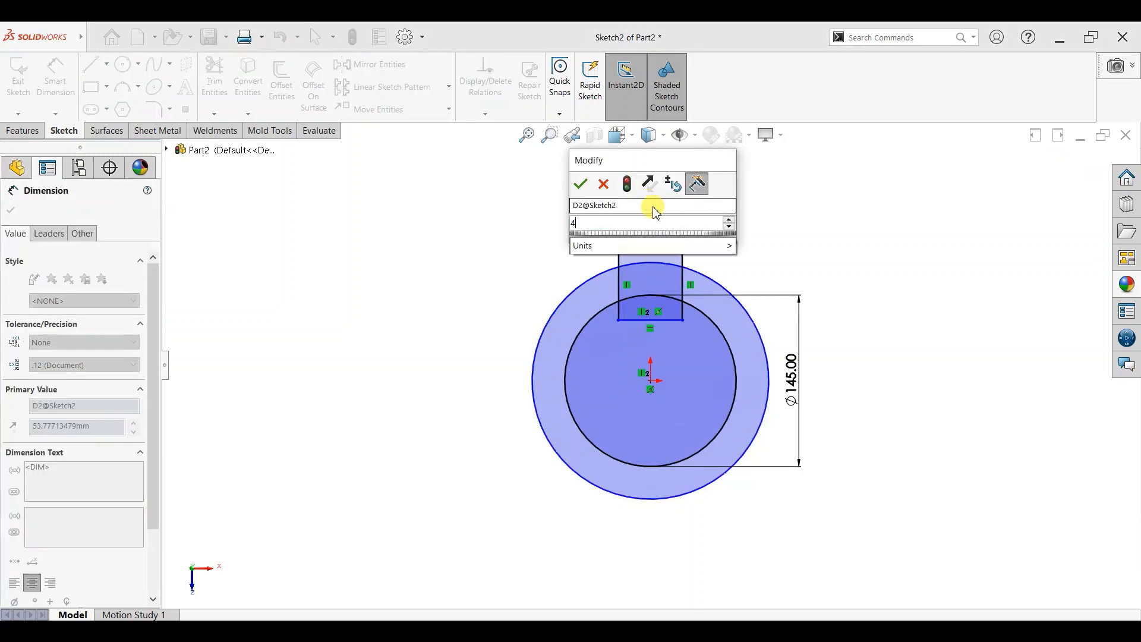
key("Return")
Trim the rectangle's ends, the outer circle outside the tab and the inner arc, leaving one tab joined to the 145 mm circle.
scroll(660, 324, "down", 3)
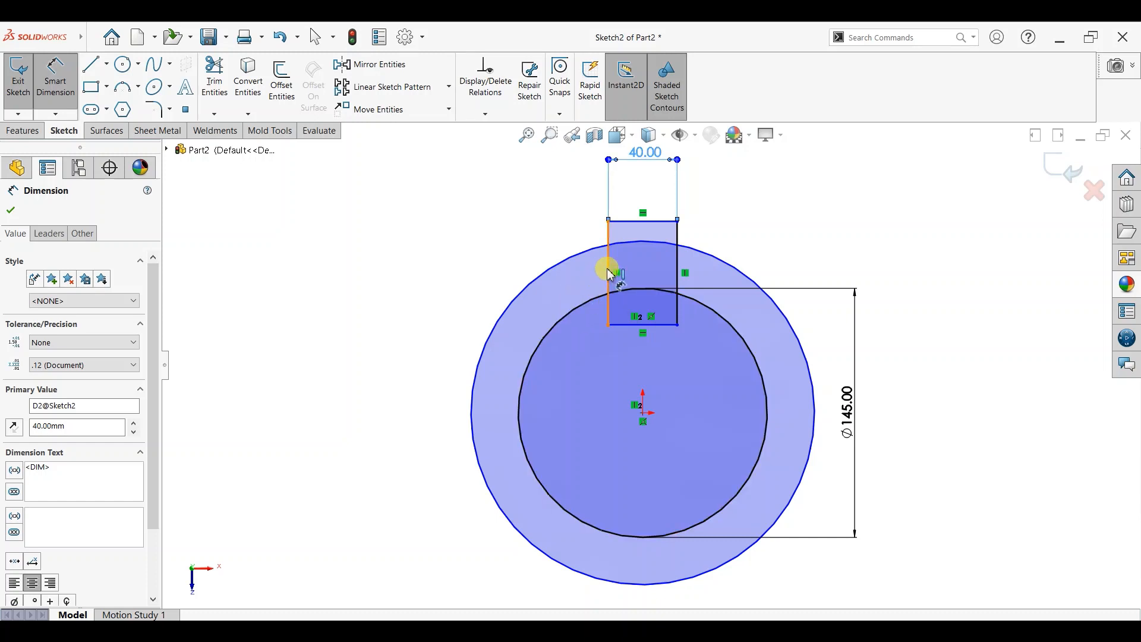
left_click(214, 77)
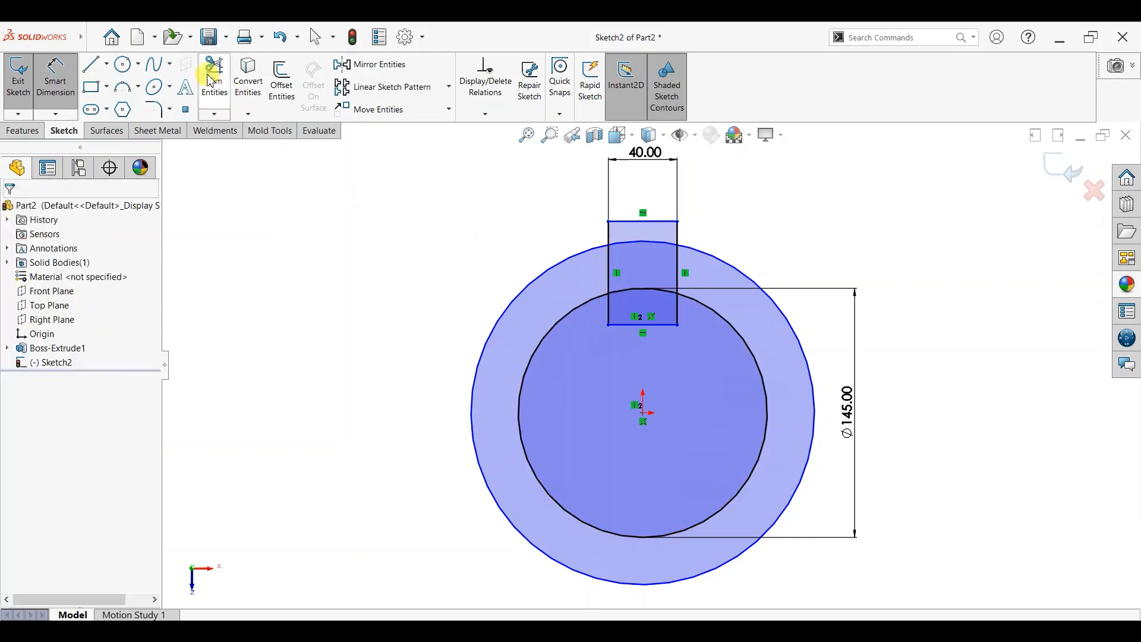
left_click_drag(567, 231, 679, 232)
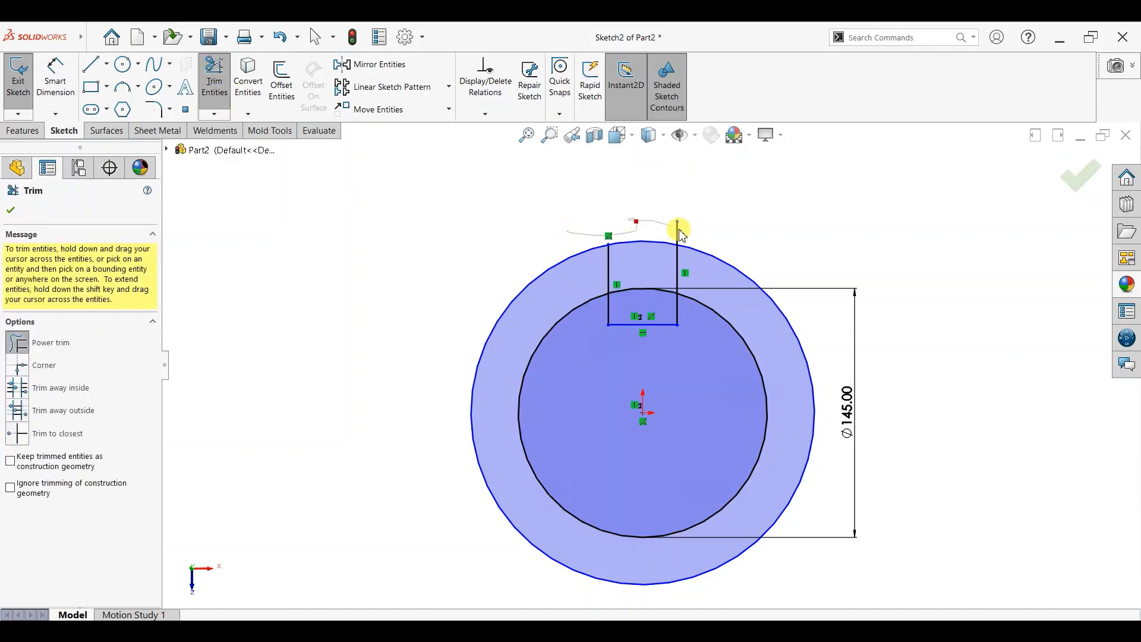
mouse_move(583, 217)
left_mouse_down()
mouse_move(561, 290)
mouse_move(624, 305)
mouse_move(640, 333)
mouse_move(644, 273)
left_mouse_up()
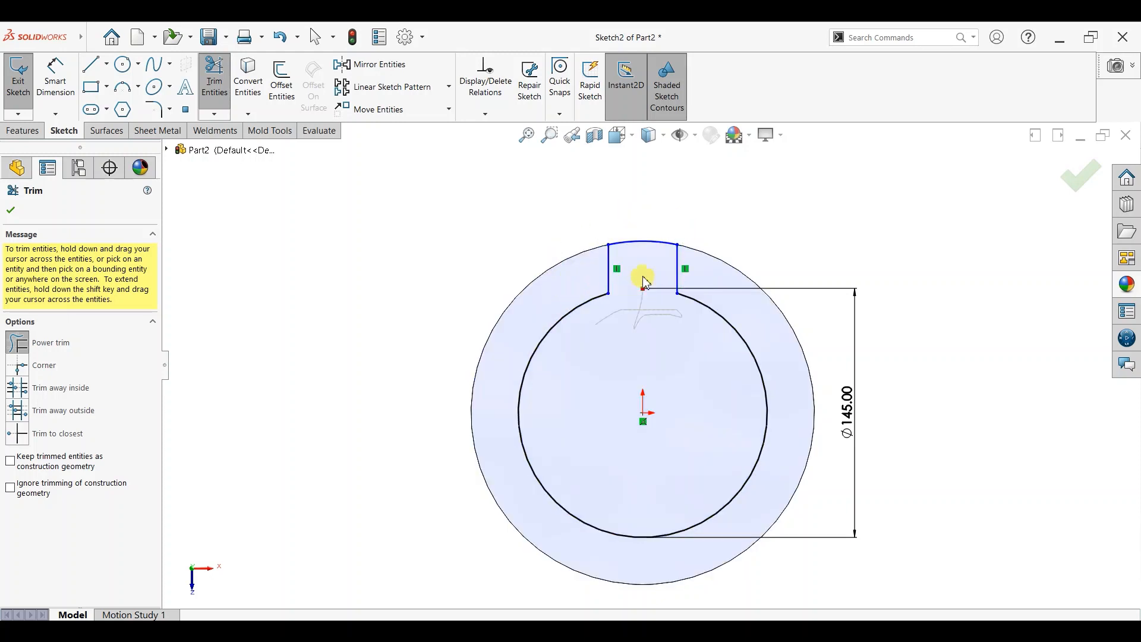
left_click(11, 210)
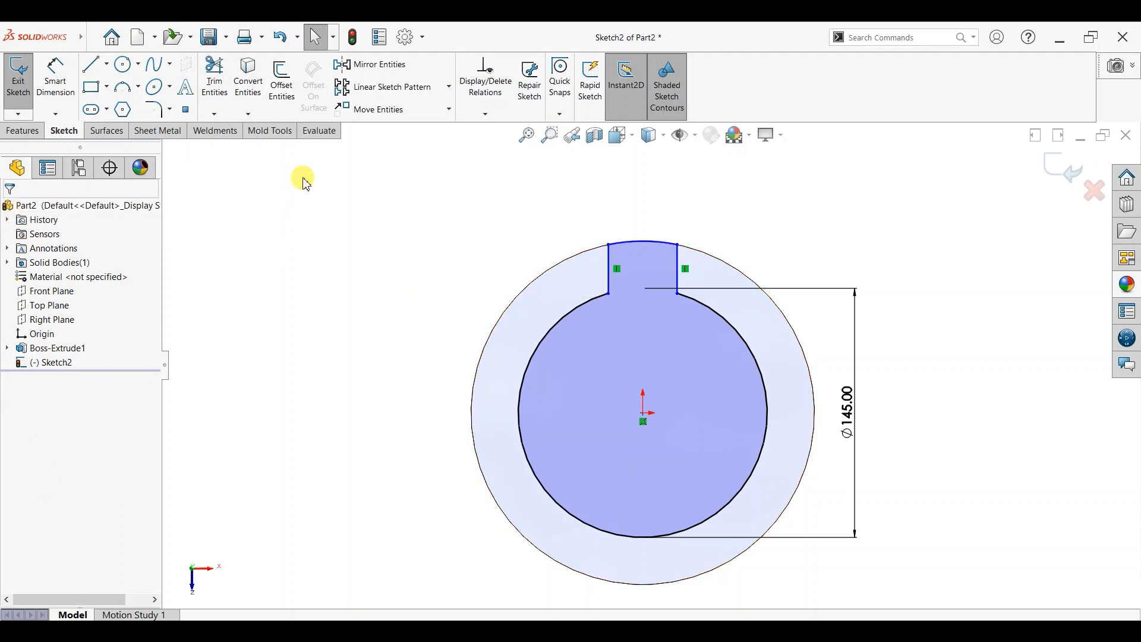
Circular-pattern the tab's outer arc and two side lines around the origin with 4 equally spaced instances over 360 degrees.
left_click(442, 94)
left_click(395, 120)
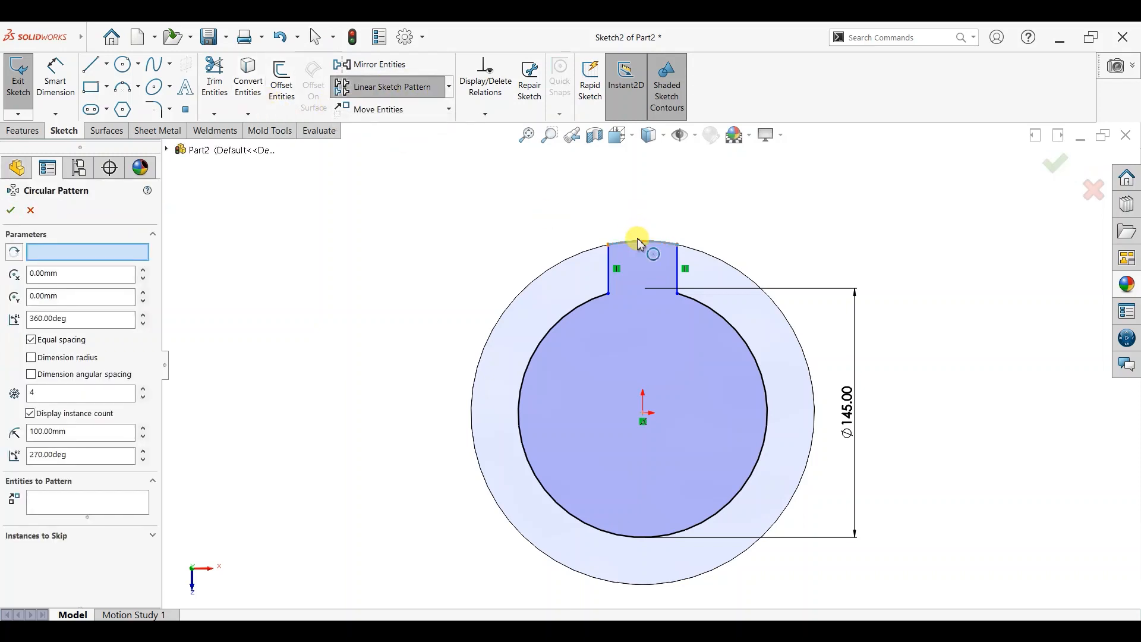
left_click(640, 244)
left_click(680, 267)
left_click(679, 268)
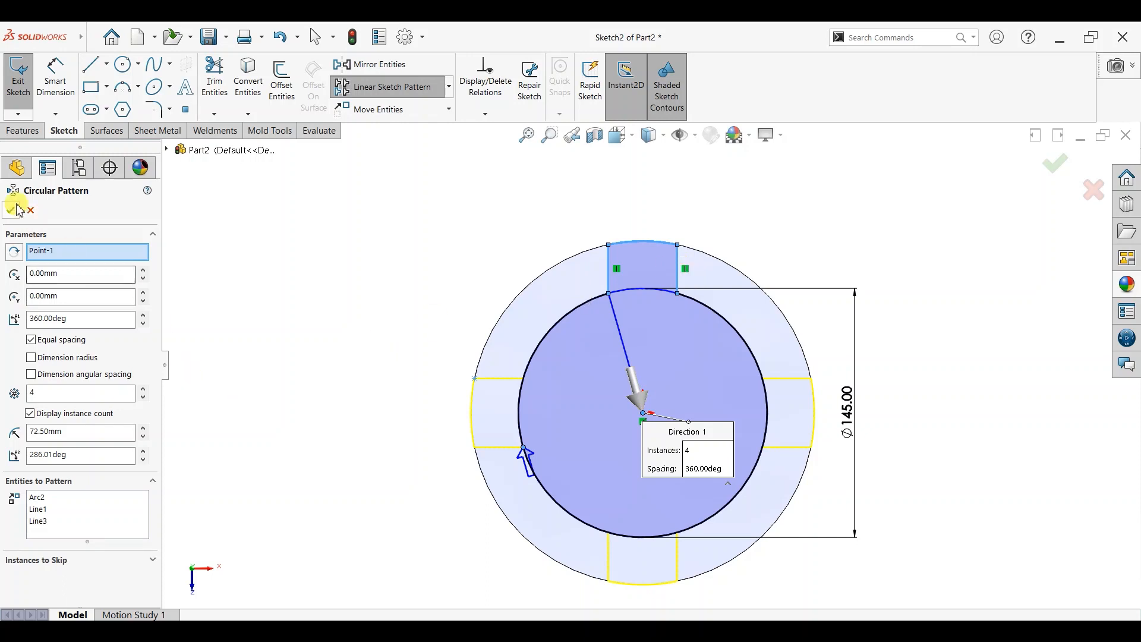
left_click(12, 209)
Trim the 145 mm circle's arcs between the side lines of the three patterned tabs to form one continuous cross-shaped outline.
left_click(218, 82)
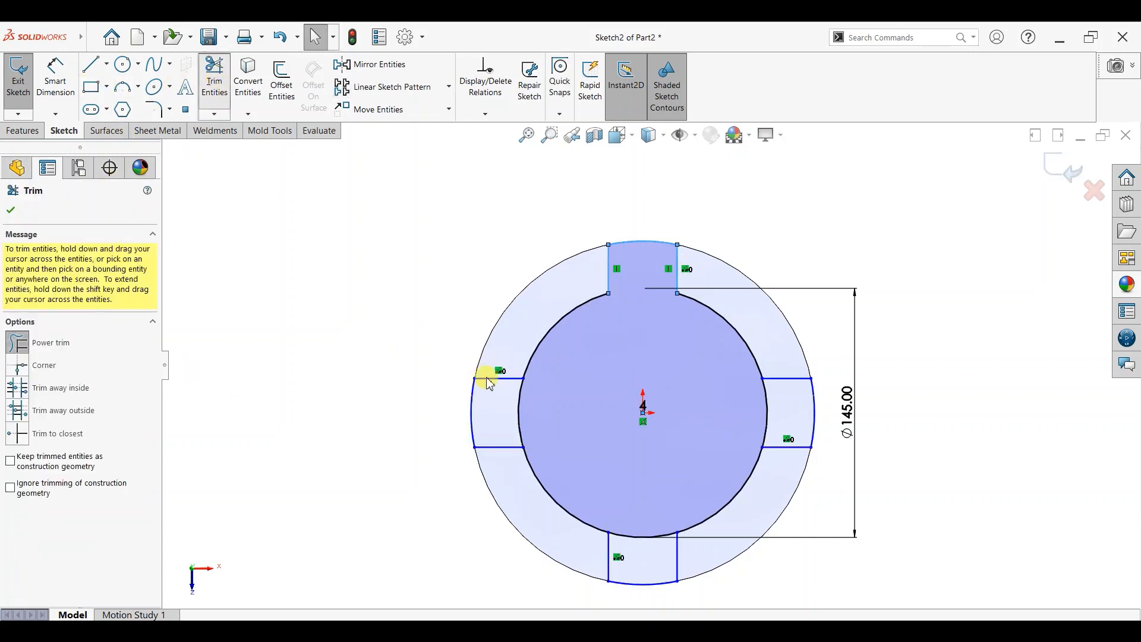
left_click_drag(491, 399, 772, 402)
left_click_drag(698, 446, 648, 568)
left_click(11, 209)
Extrude the four-tab profile 28 mm upward from the disc as a blind boss with merged result.
left_click(22, 130)
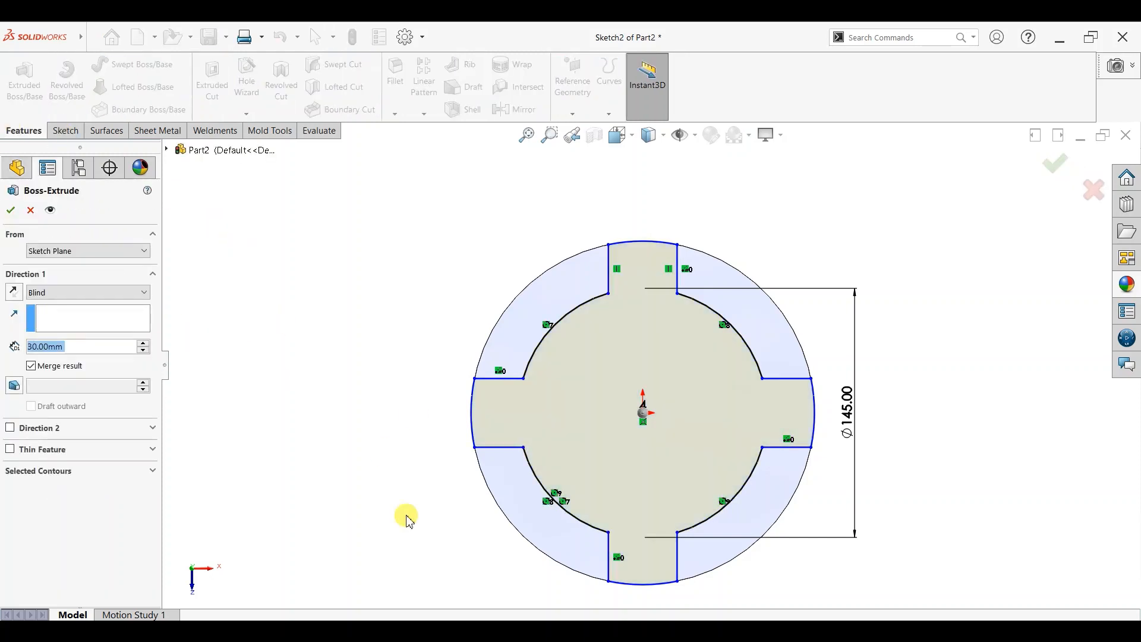
middle_click_drag(408, 520, 416, 371)
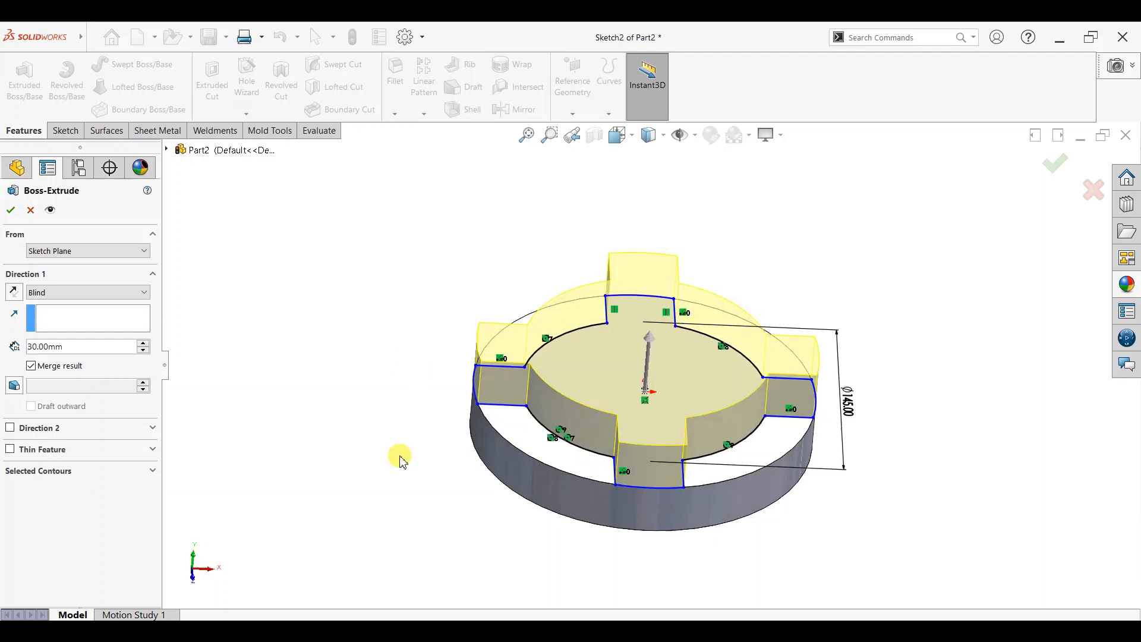
type("28")
key("Return")
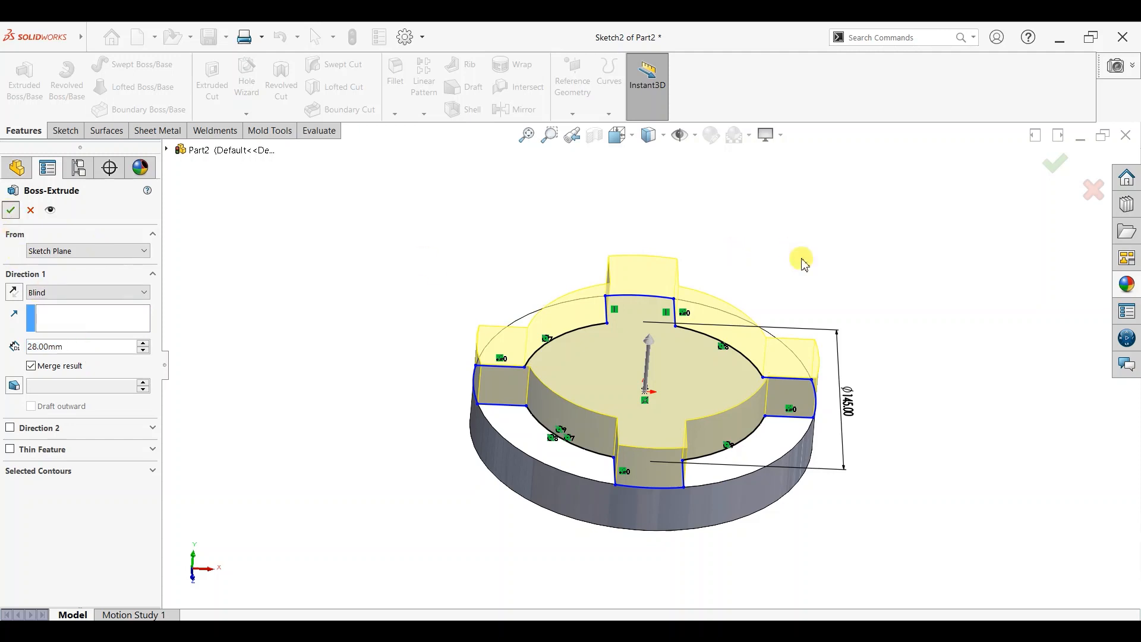
key("Return")
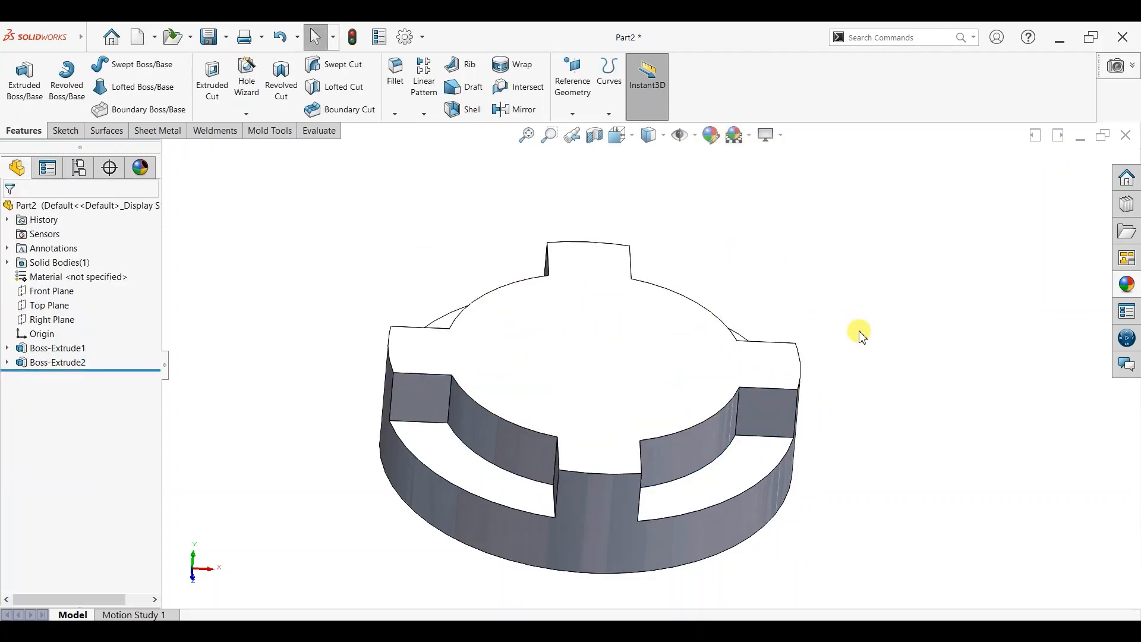
Start a sketch on the boss's top face and draw a circle about 46 mm in diameter centred on the origin.
left_click(695, 345)
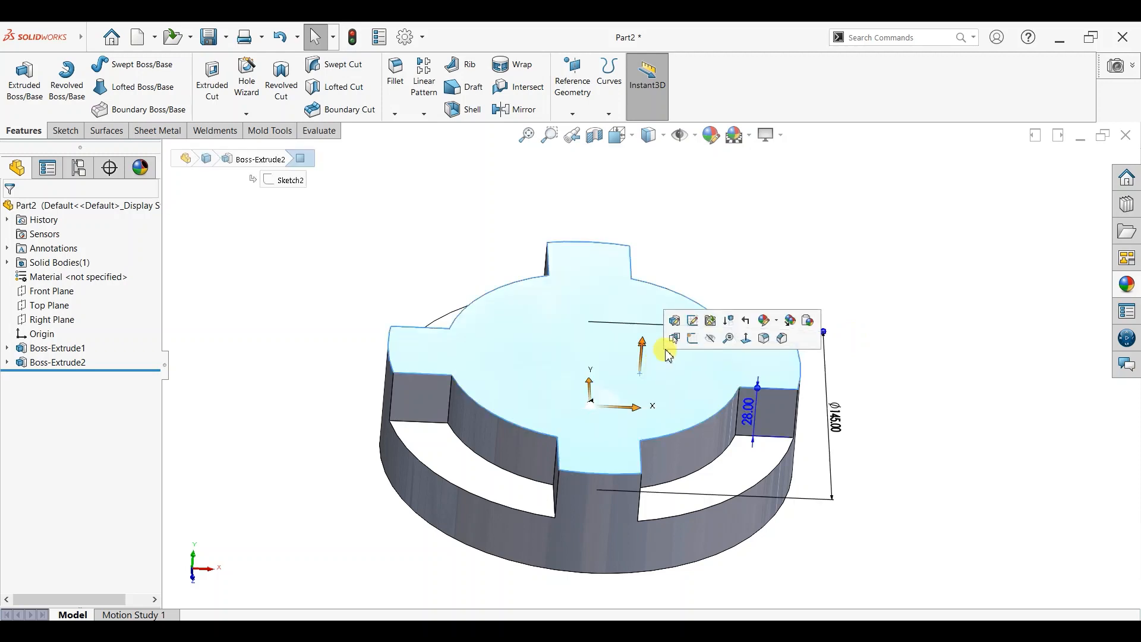
left_click(680, 339)
key("ctrl+8")
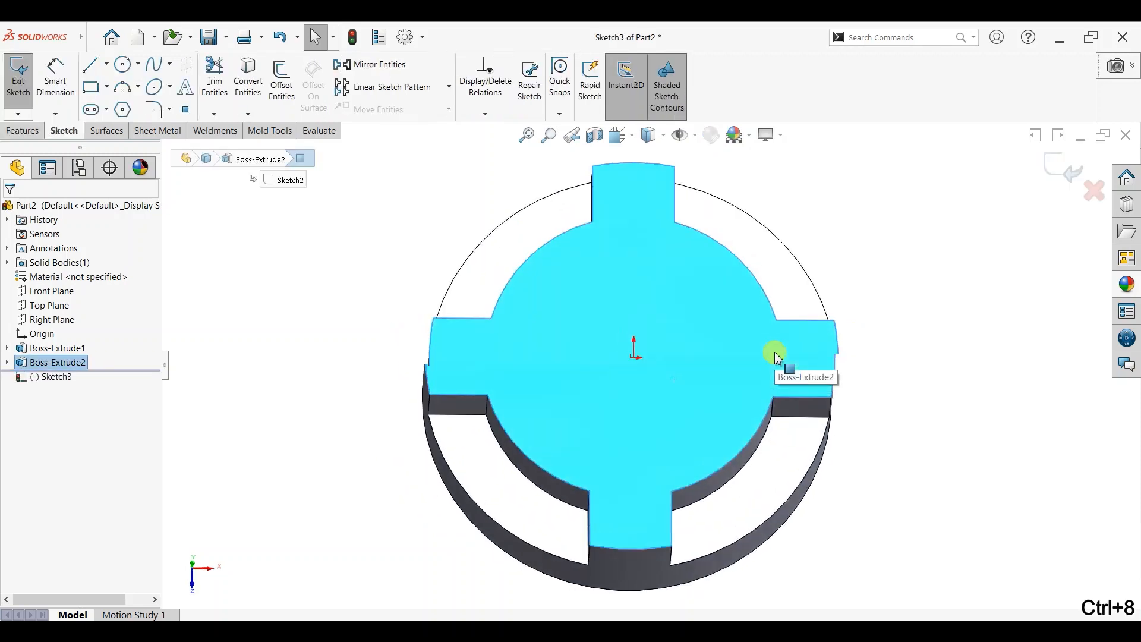
left_click(125, 66)
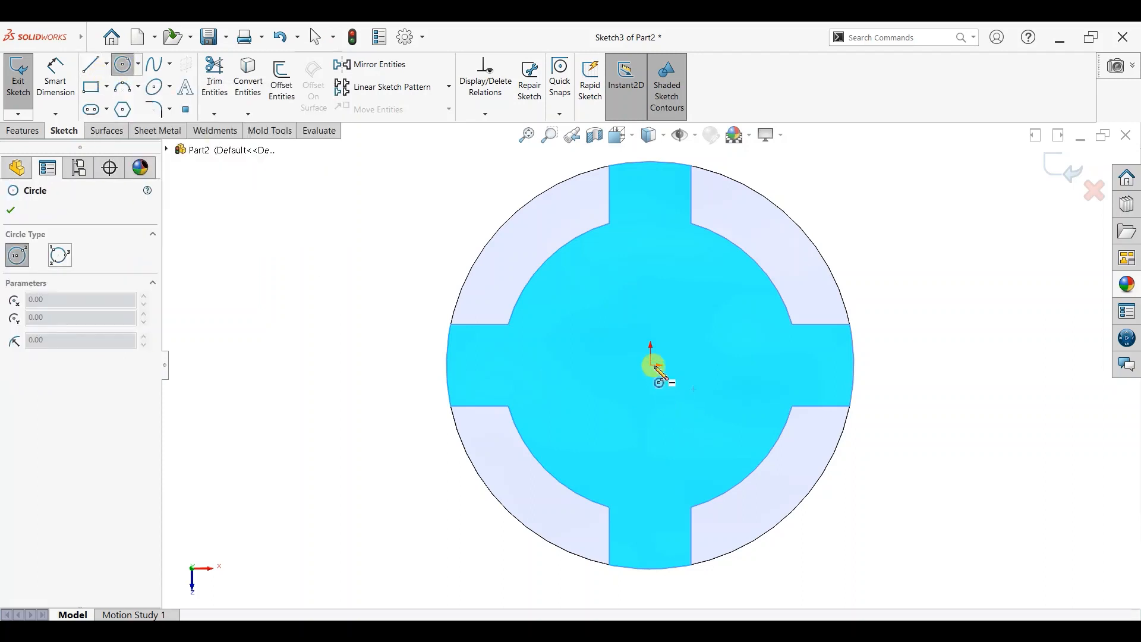
left_click(650, 365)
left_click(656, 410)
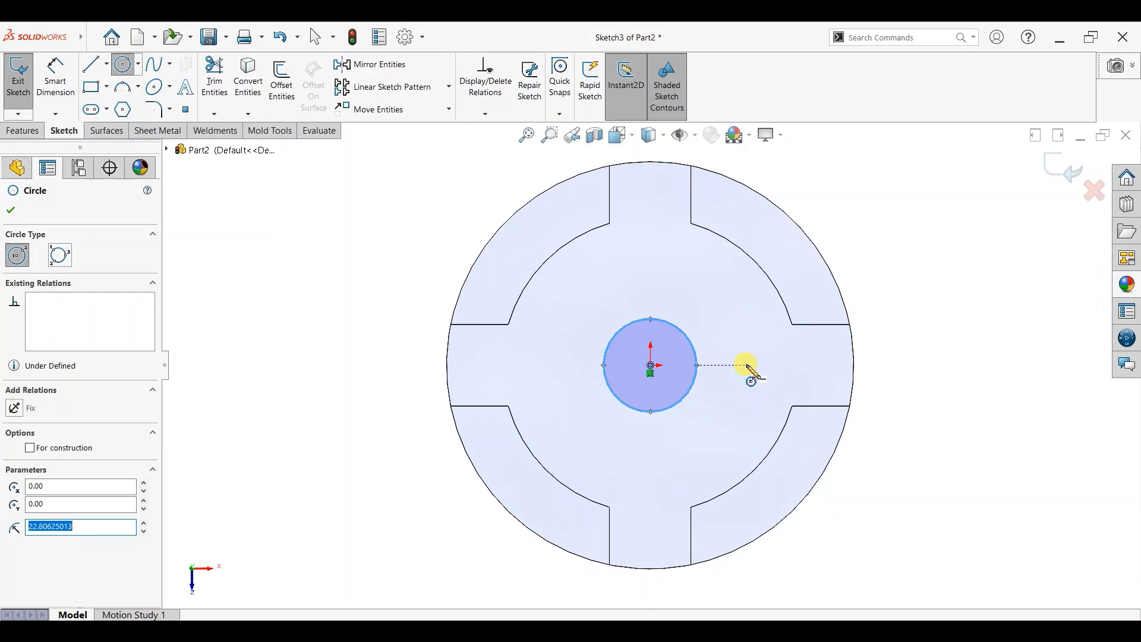
Draw two small circles level with the origin, about 17 mm in diameter right of the central circle and a slightly smaller one left.
left_click(746, 365)
left_click(751, 382)
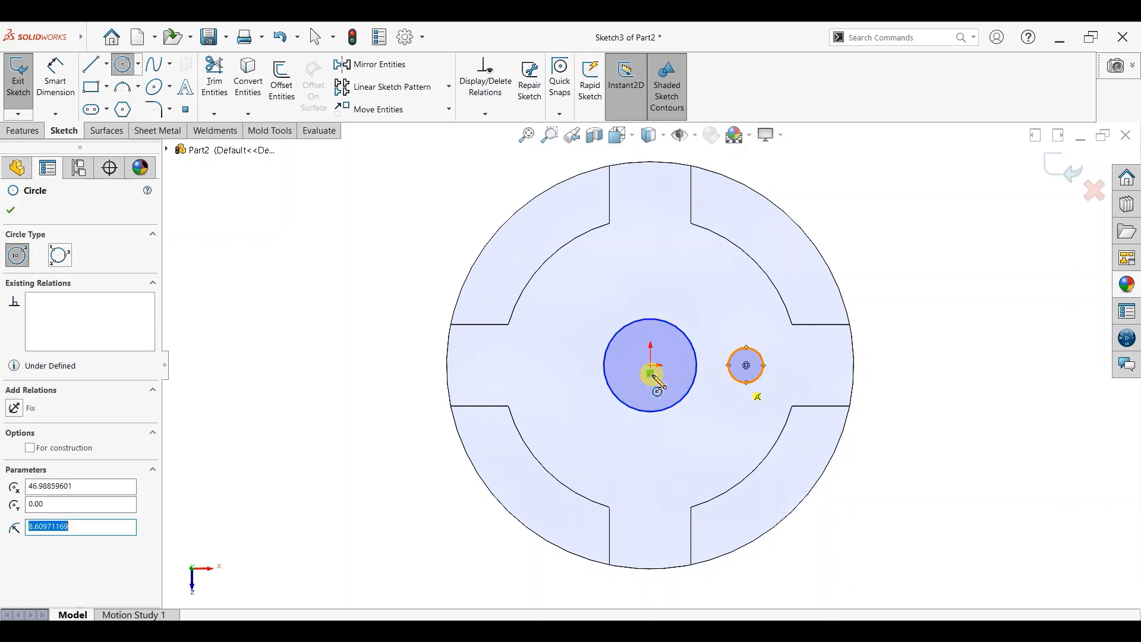
left_click(565, 365)
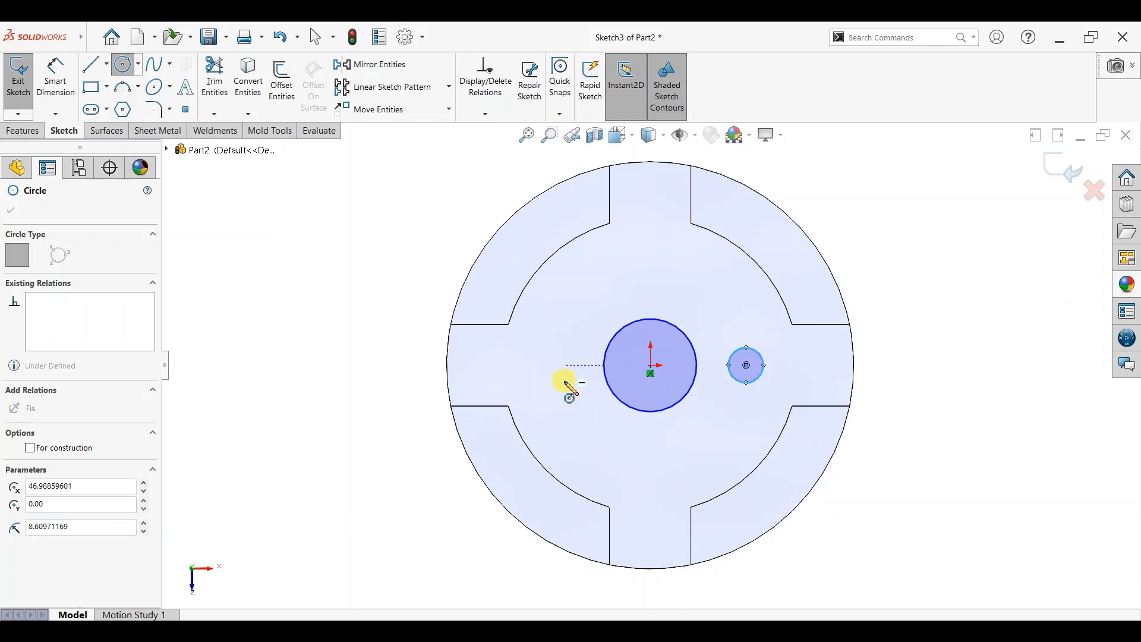
left_click(565, 382)
right_click(584, 319)
left_click(589, 316)
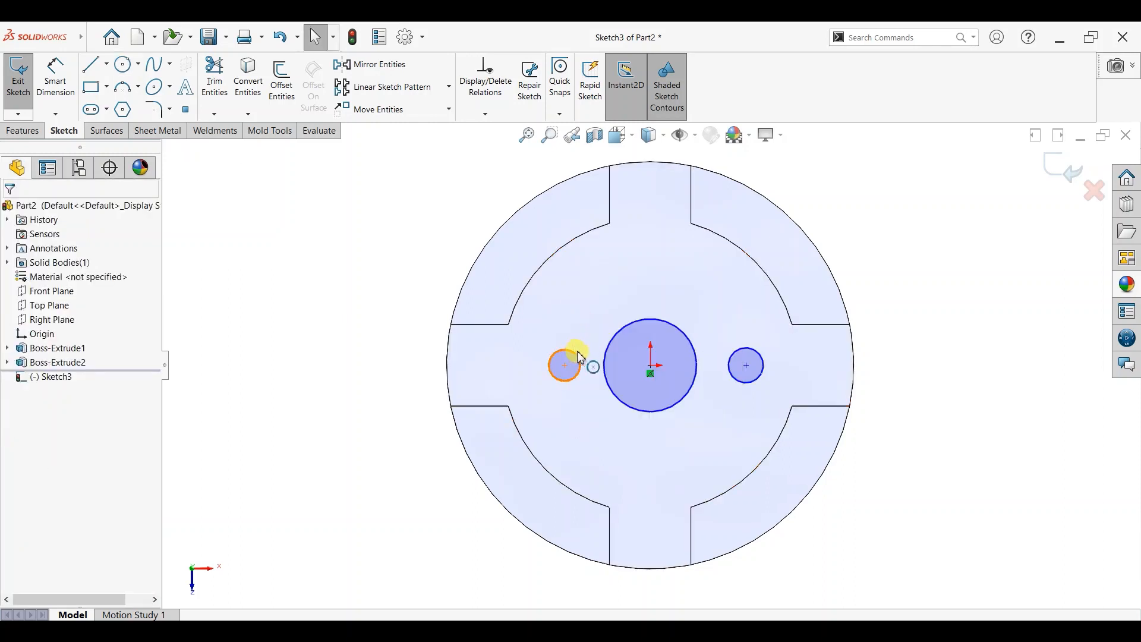
Make the two small circles equal in radius.
left_click(576, 354)
left_click(743, 359, "ctrl")
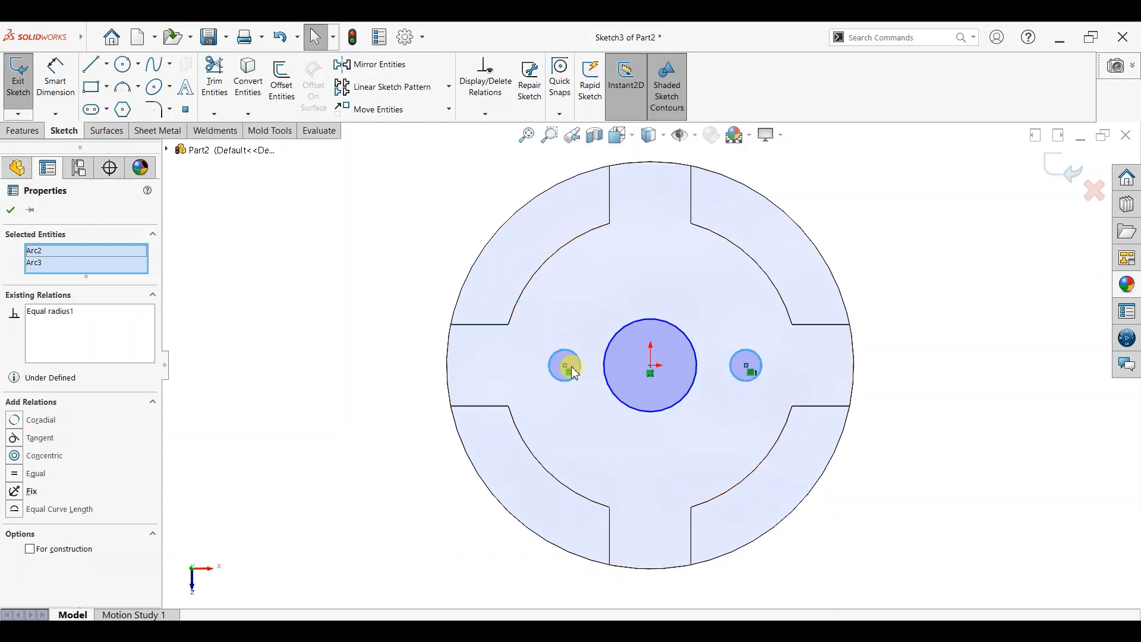
left_click(402, 322)
Make the centres of both small circles horizontal with the origin.
left_click(651, 366)
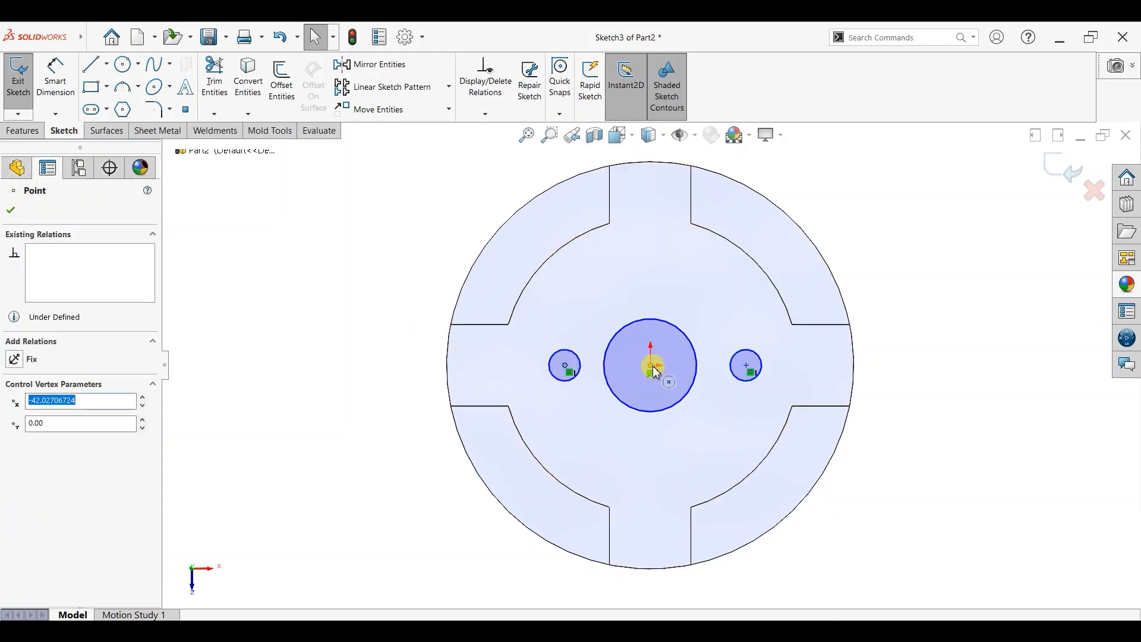
left_click(746, 365, "ctrl")
left_click(443, 389, "ctrl")
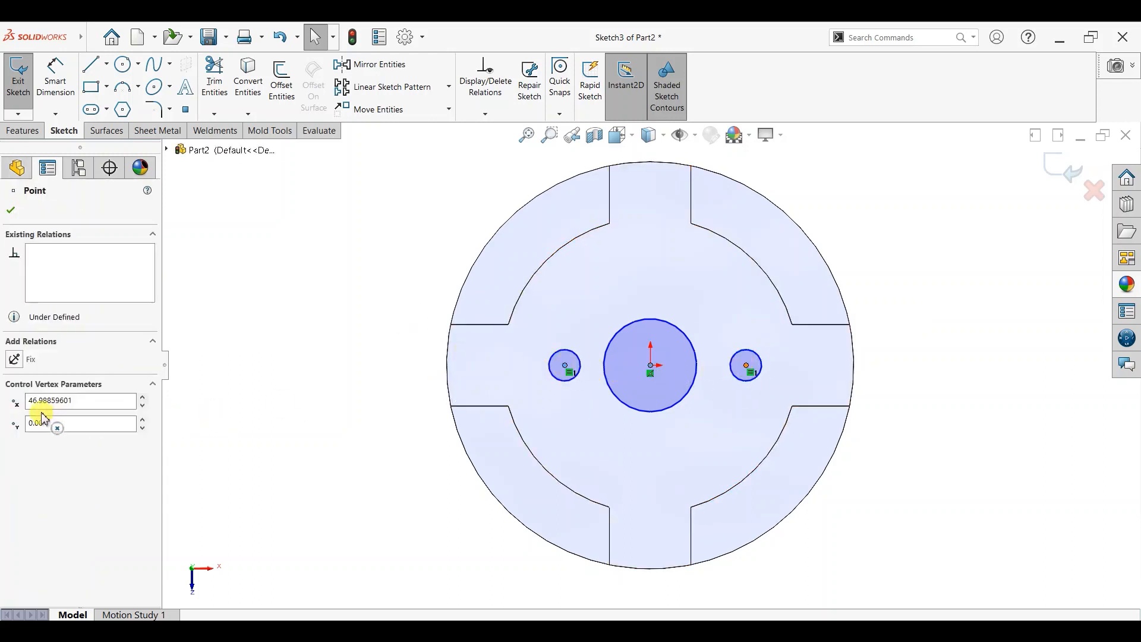
left_click(10, 211)
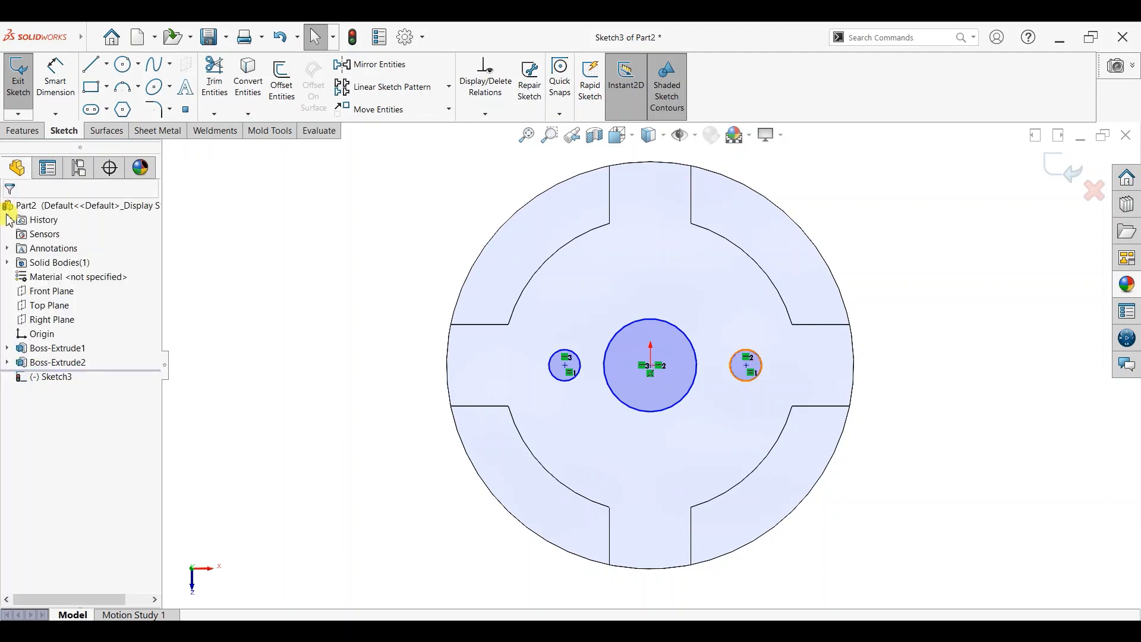
Dimension the central circle's diameter as 45 mm.
left_click(47, 83)
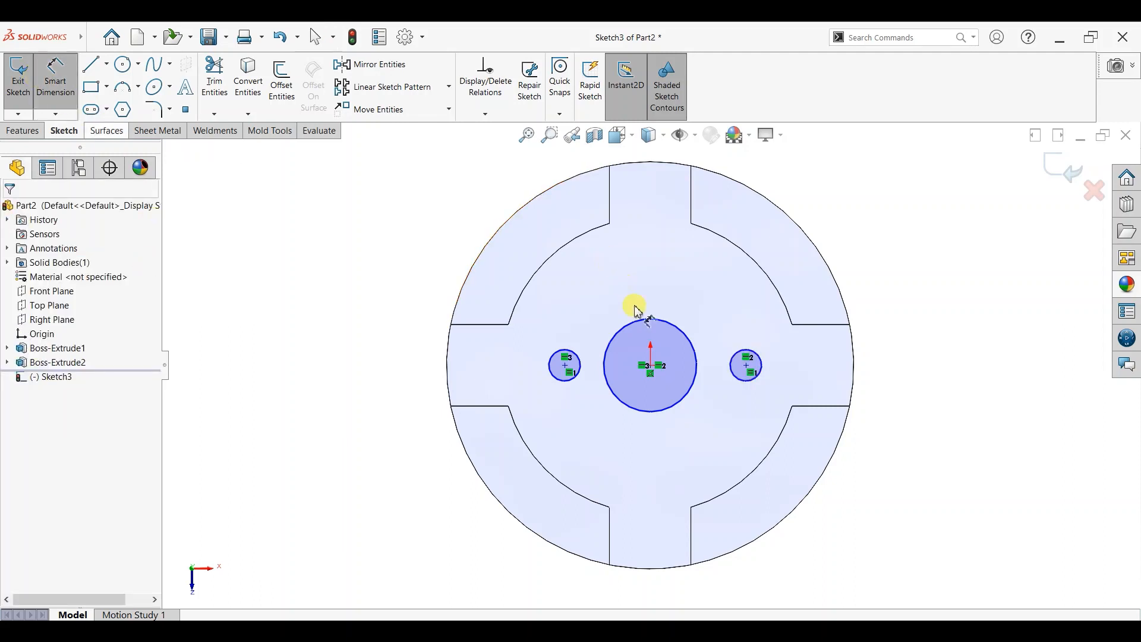
left_click(667, 298)
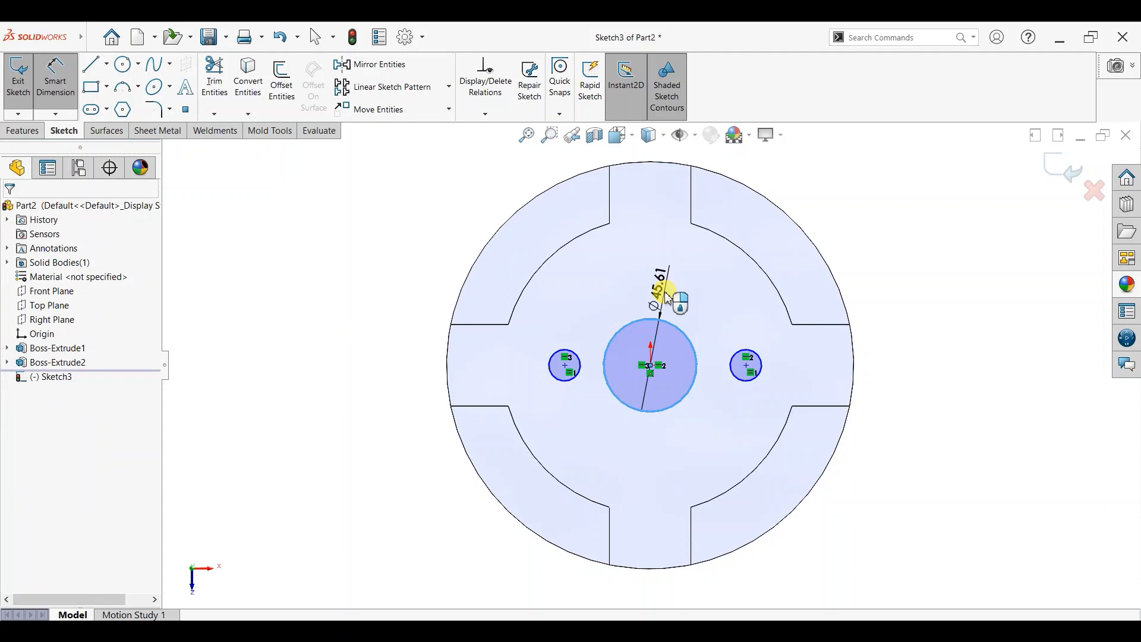
left_click(666, 294)
type("45")
key("Return")
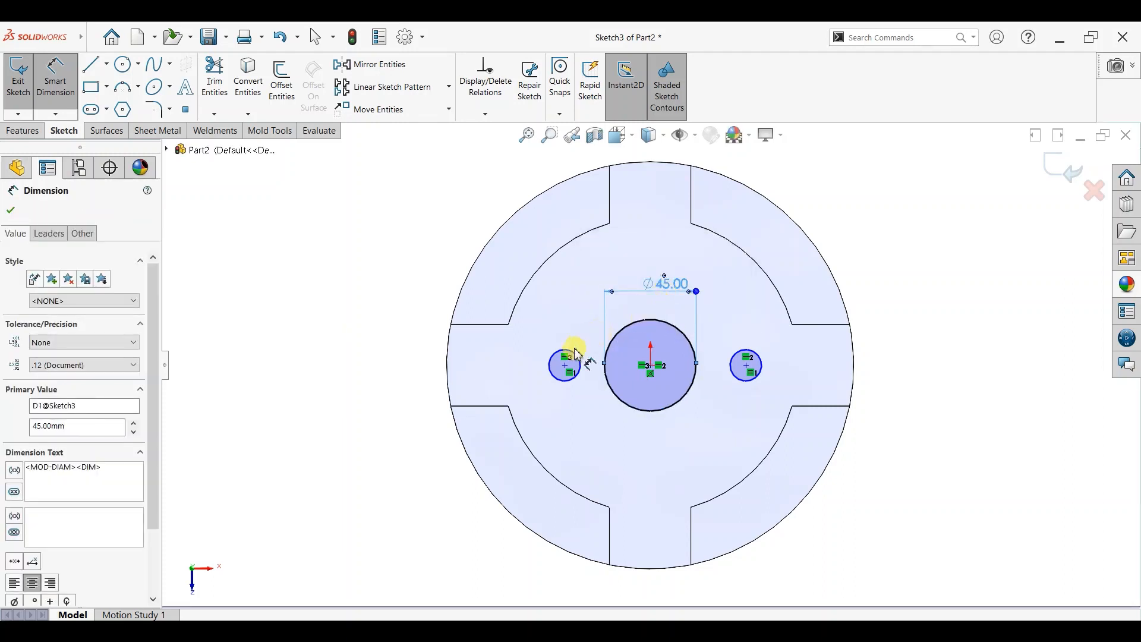
Dimension the left small circle's diameter as 15 mm.
left_click(571, 351)
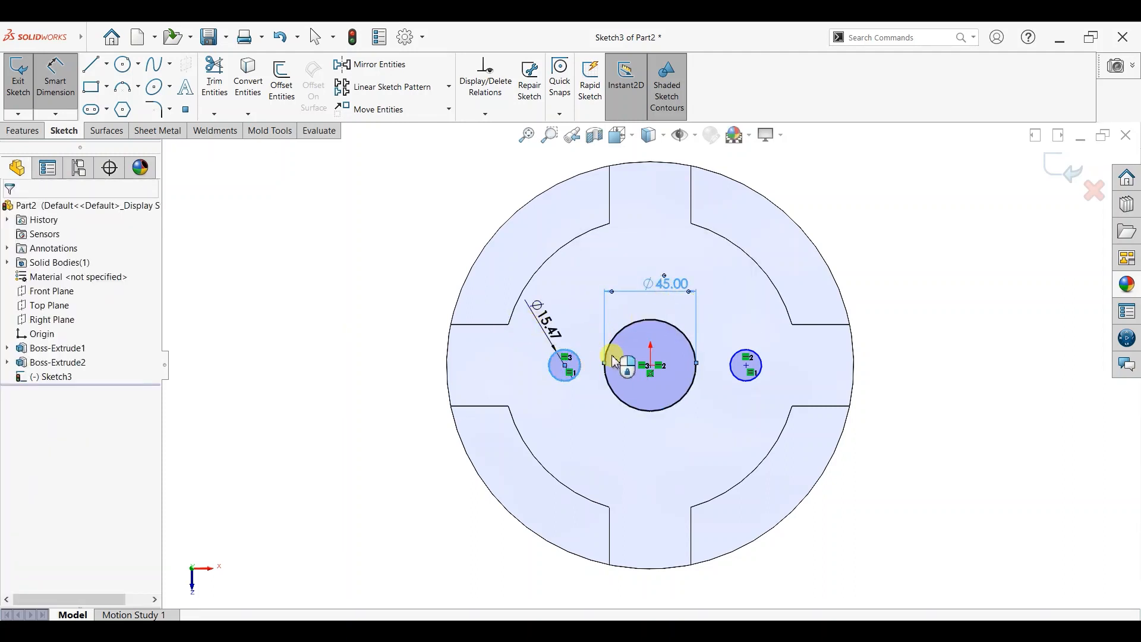
left_click(567, 318)
type("15")
key("Return")
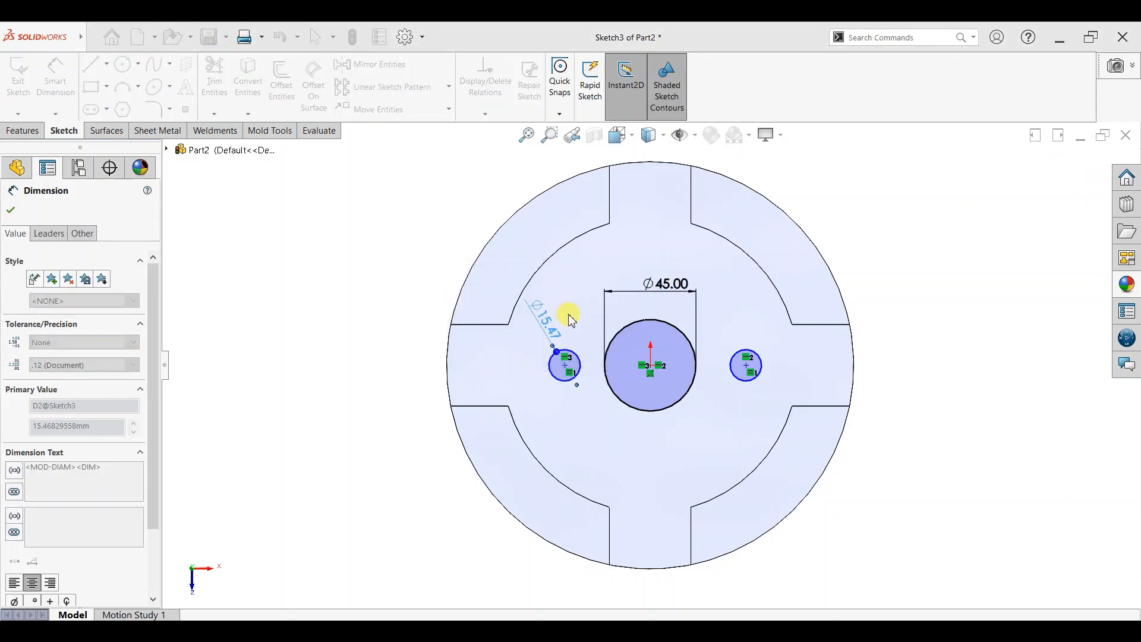
Dimension the horizontal distance between the left small circle's centre and the central circle's centre as 45 mm.
left_click(615, 391)
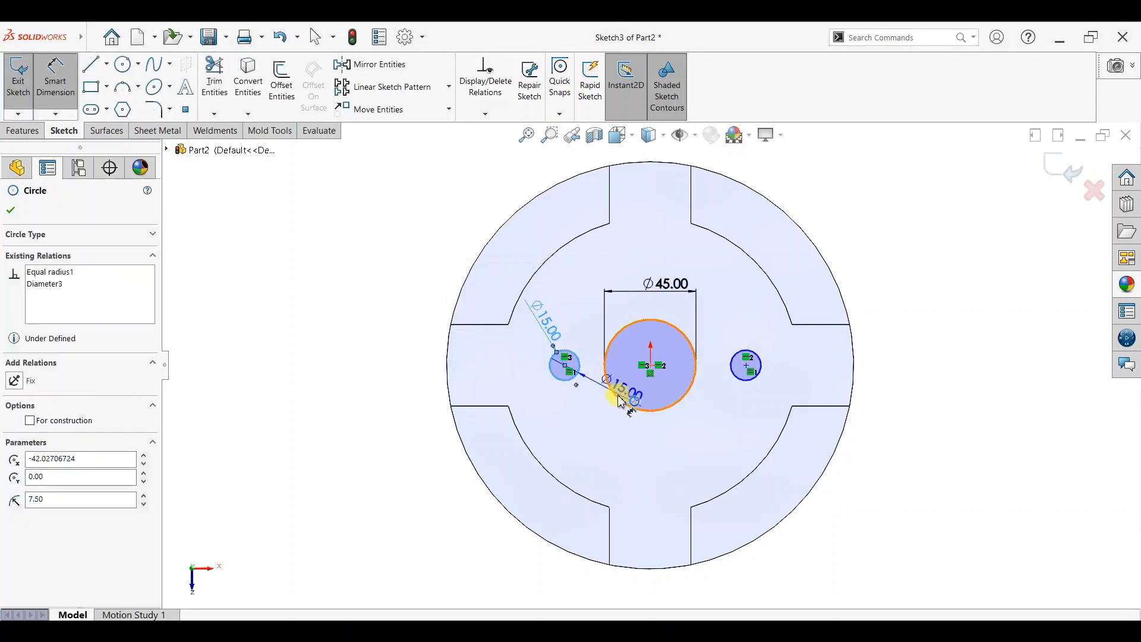
left_click(602, 434)
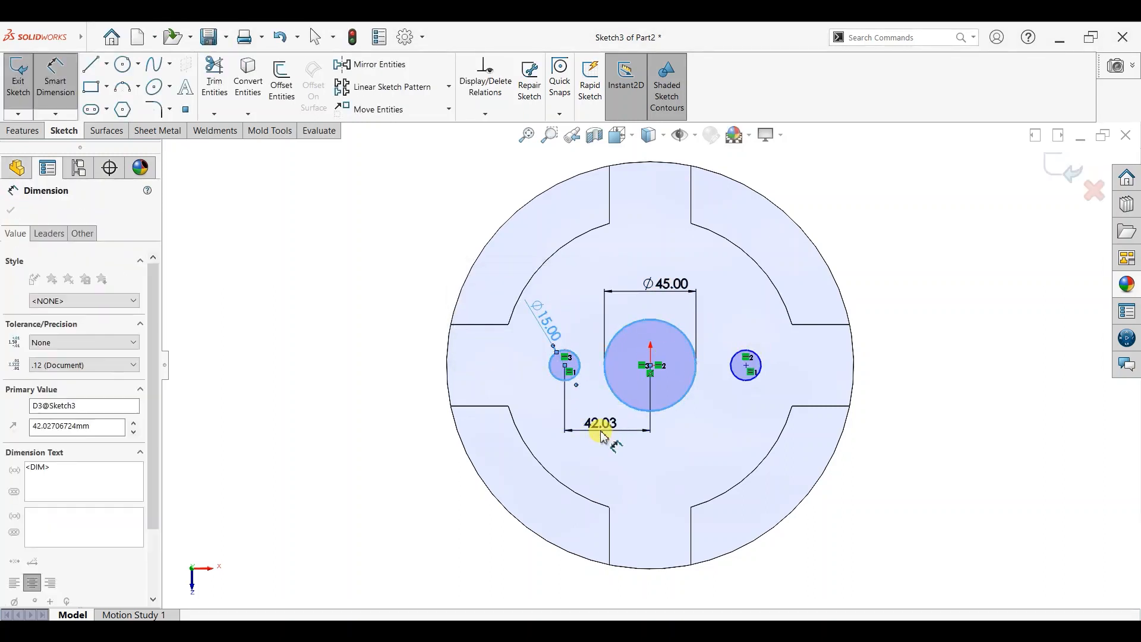
type("45")
key("Return")
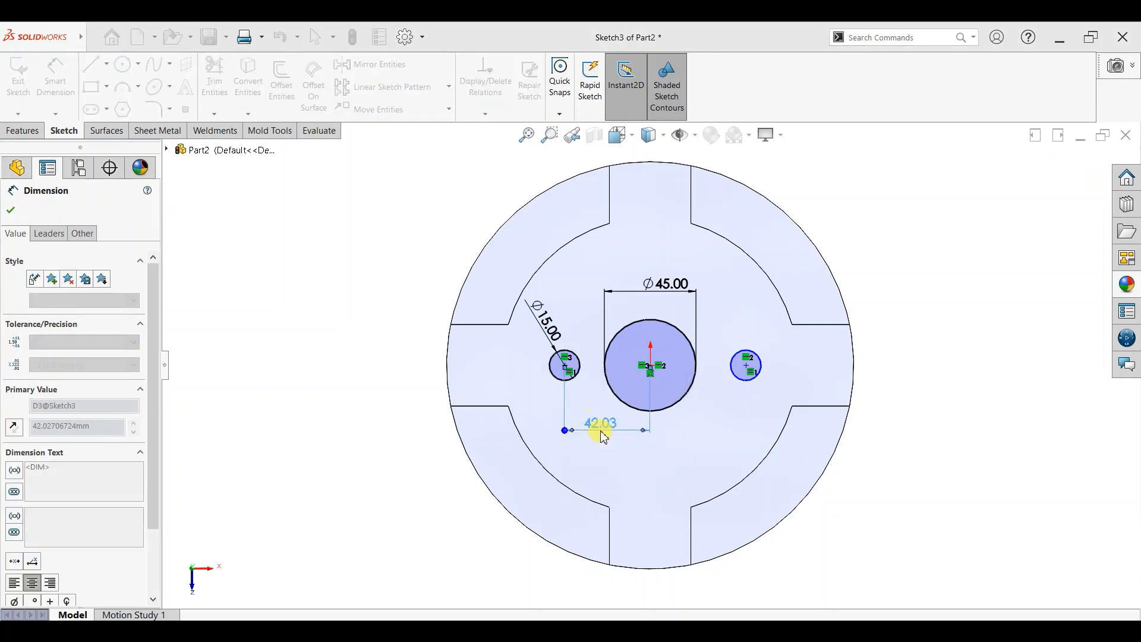
Dimension the horizontal distance between the central circle's centre and the right small circle's centre as 45 mm.
left_click(692, 395)
left_click(748, 378)
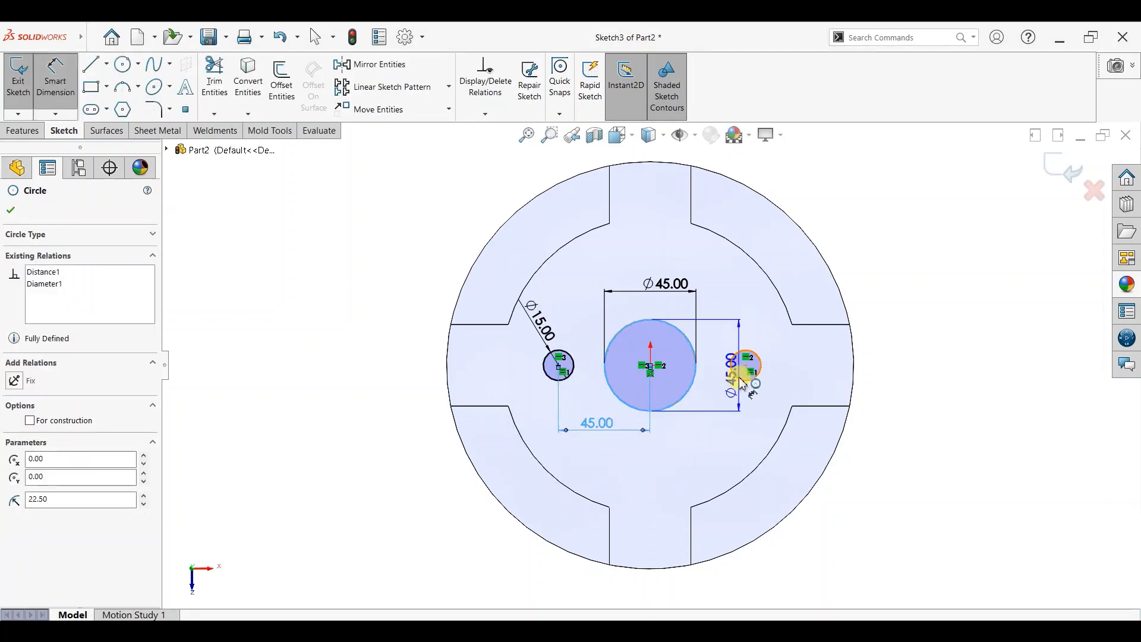
left_click(720, 433)
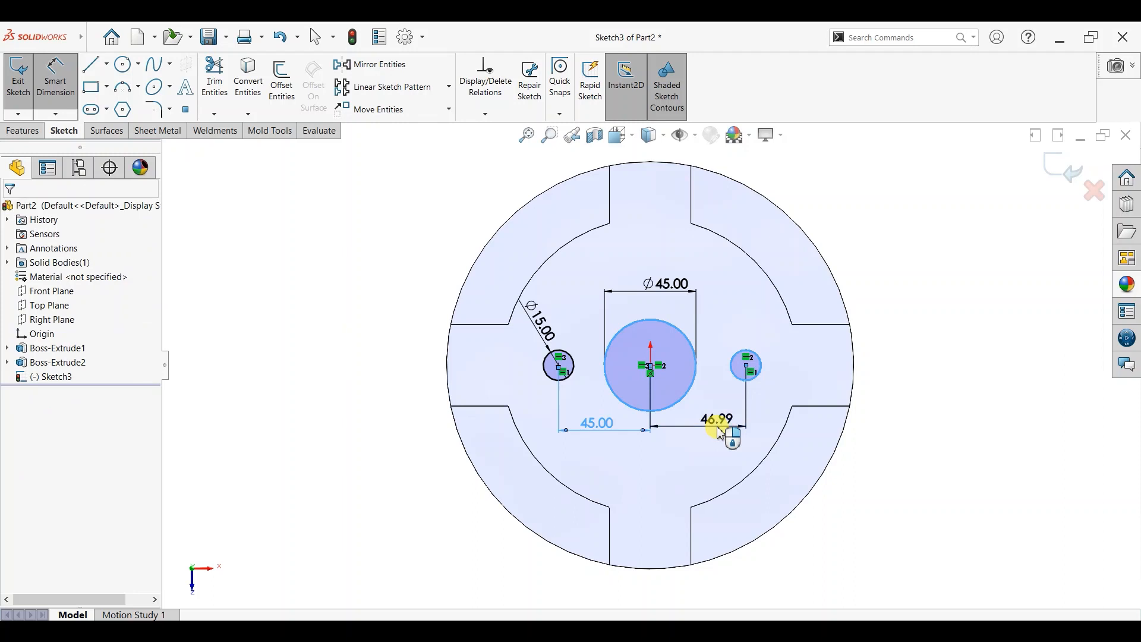
type("45")
key("Return")
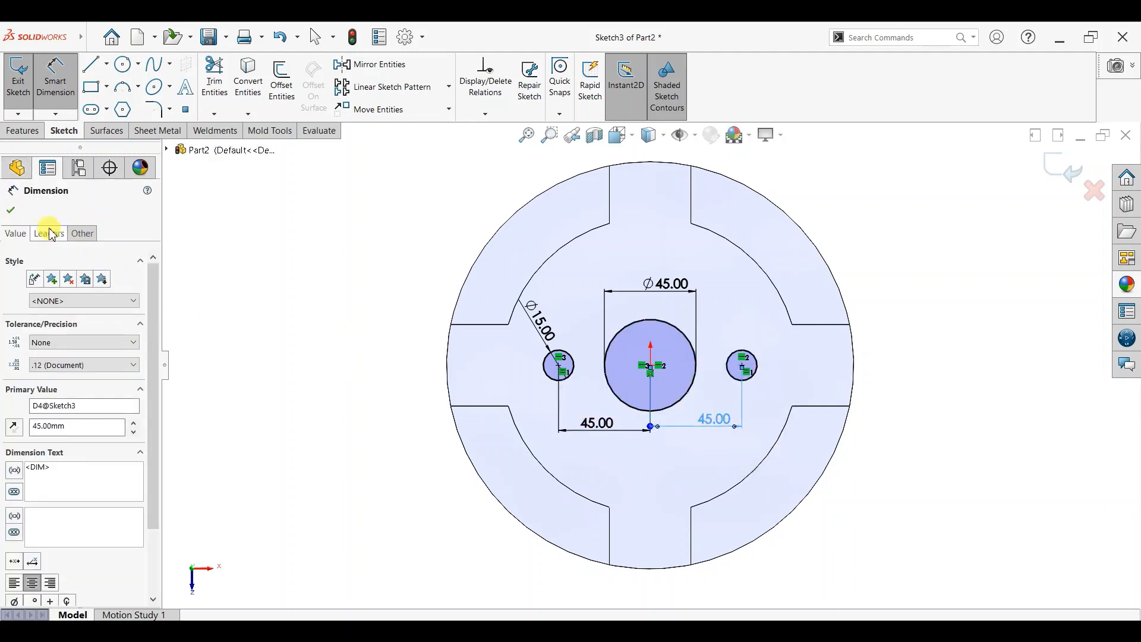
left_click(13, 209)
Draw connected centrelines from the central circle's top point to the origin and on to the left small circle's centre.
left_click(107, 64)
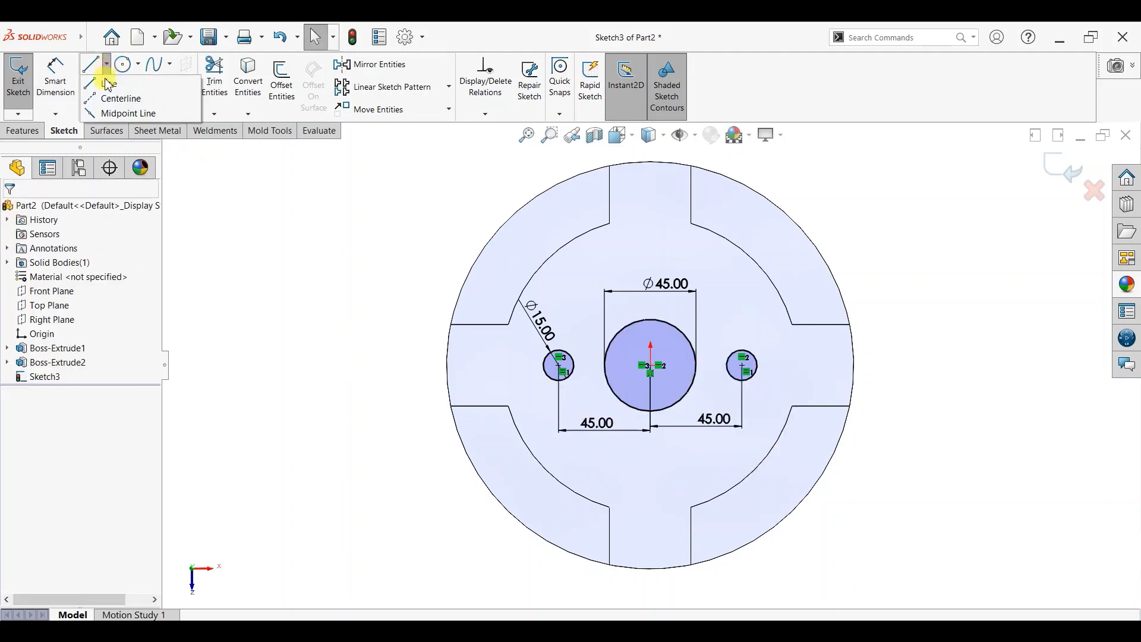
left_click(119, 95)
left_click(650, 319)
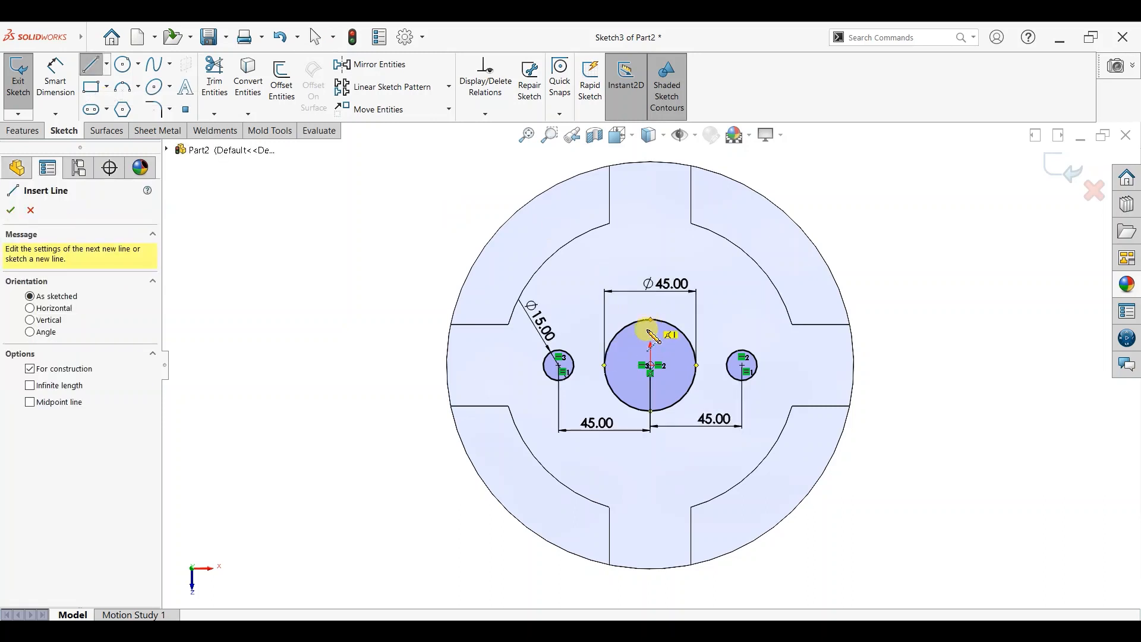
left_click(651, 365)
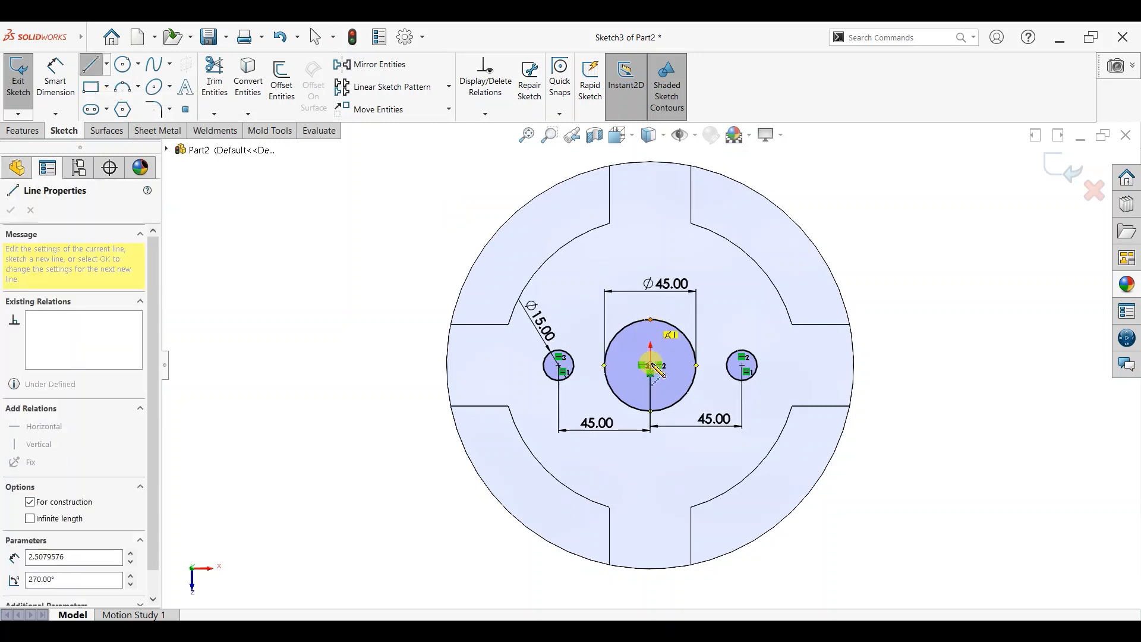
left_click(559, 365)
key("Escape")
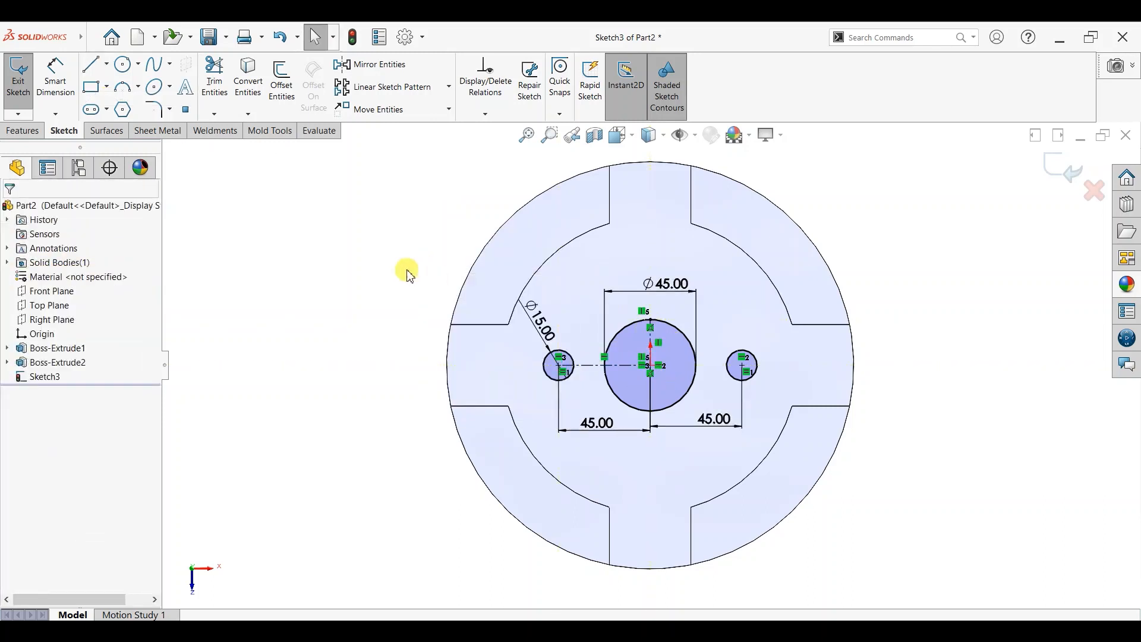
Draw a slanted line from the top point of the left small circle to the upper arc of the central circle.
key("l")
left_click(558, 351)
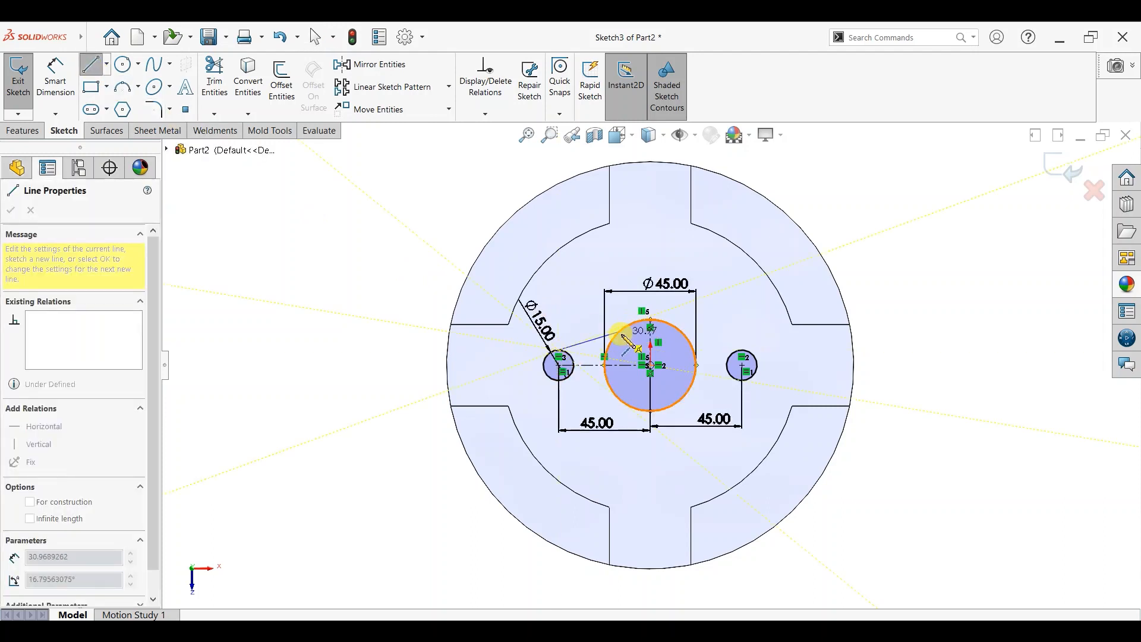
left_click(621, 333)
key("Escape")
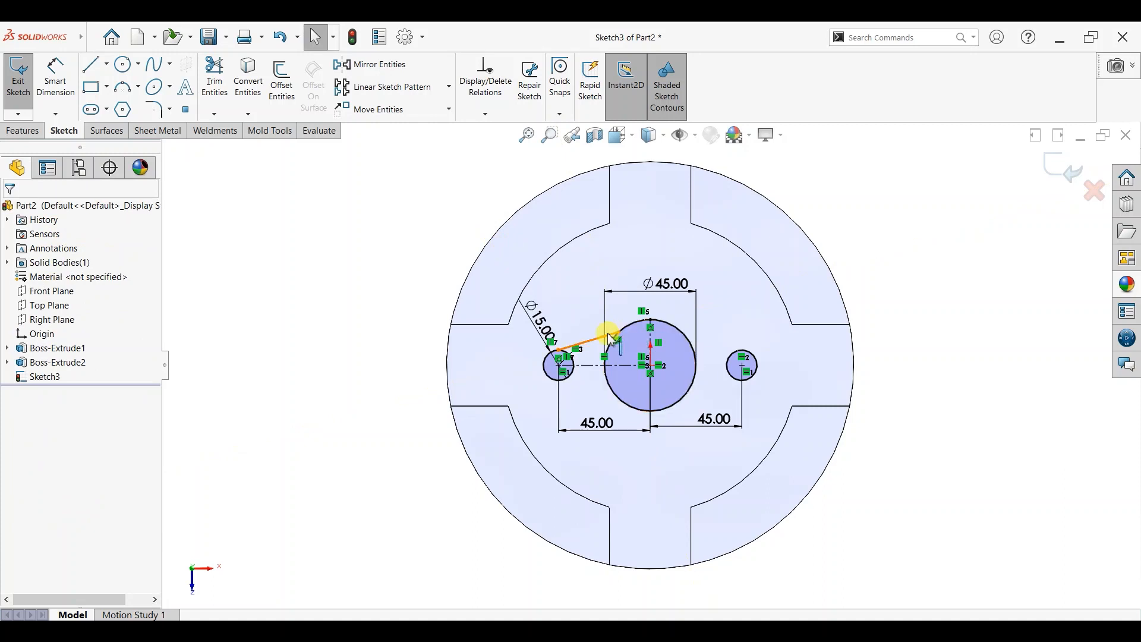
Make the slanted line tangent to the central circle.
left_click(625, 332)
left_click(628, 329, "ctrl")
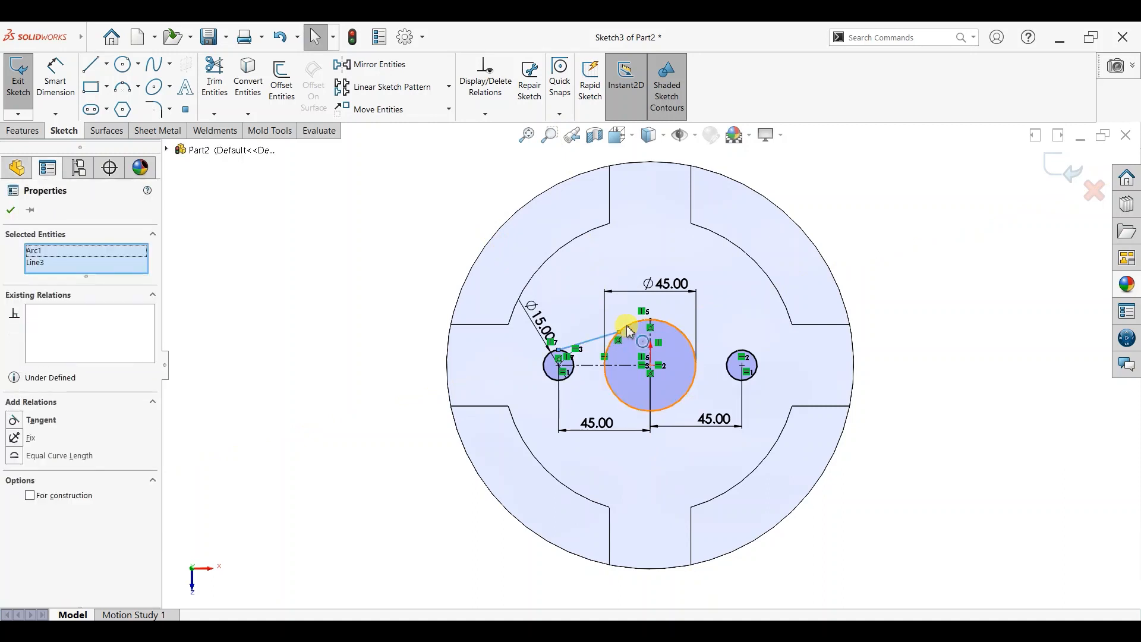
left_click(20, 212)
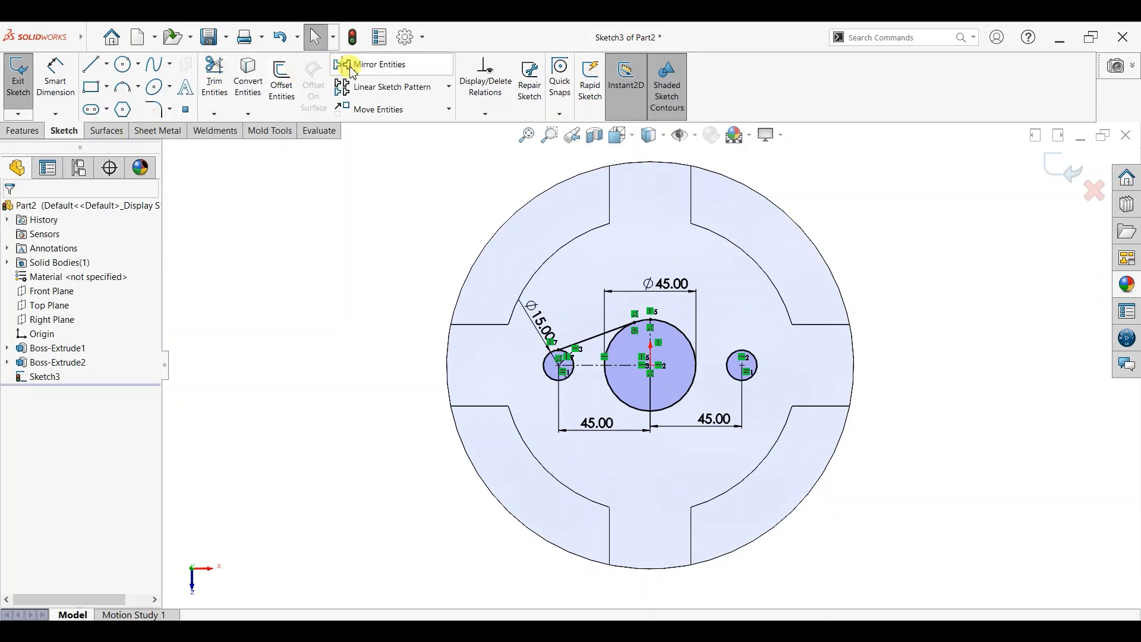
Mirror the slanted tangent line about the horizontal centreline.
left_click(352, 65)
left_click(595, 337)
left_click(74, 387)
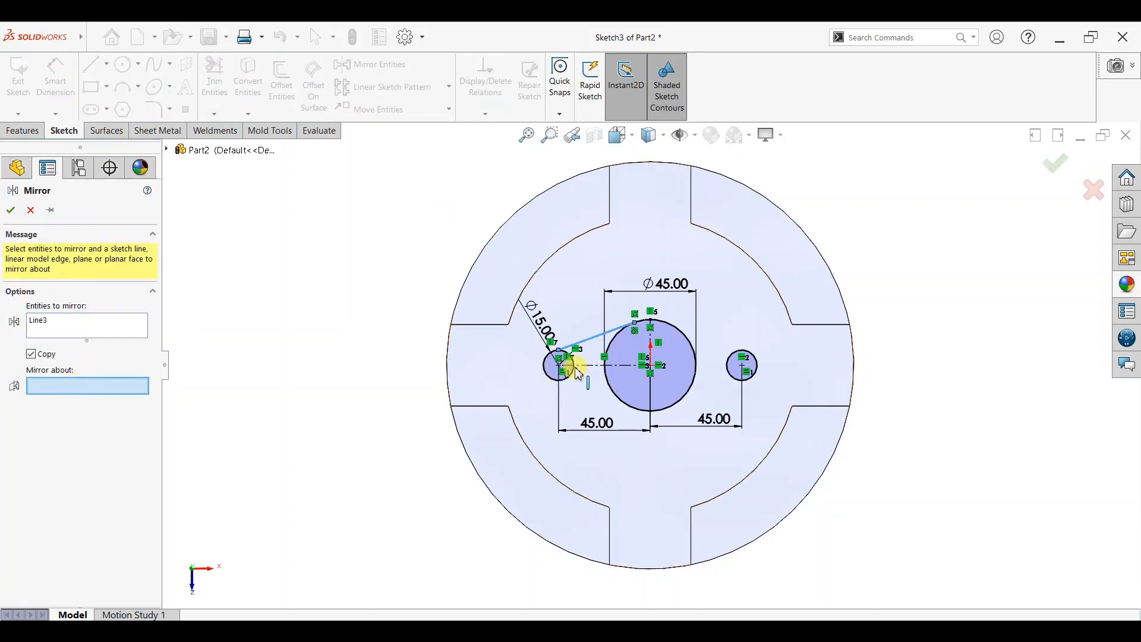
left_click(575, 366)
left_click(10, 211)
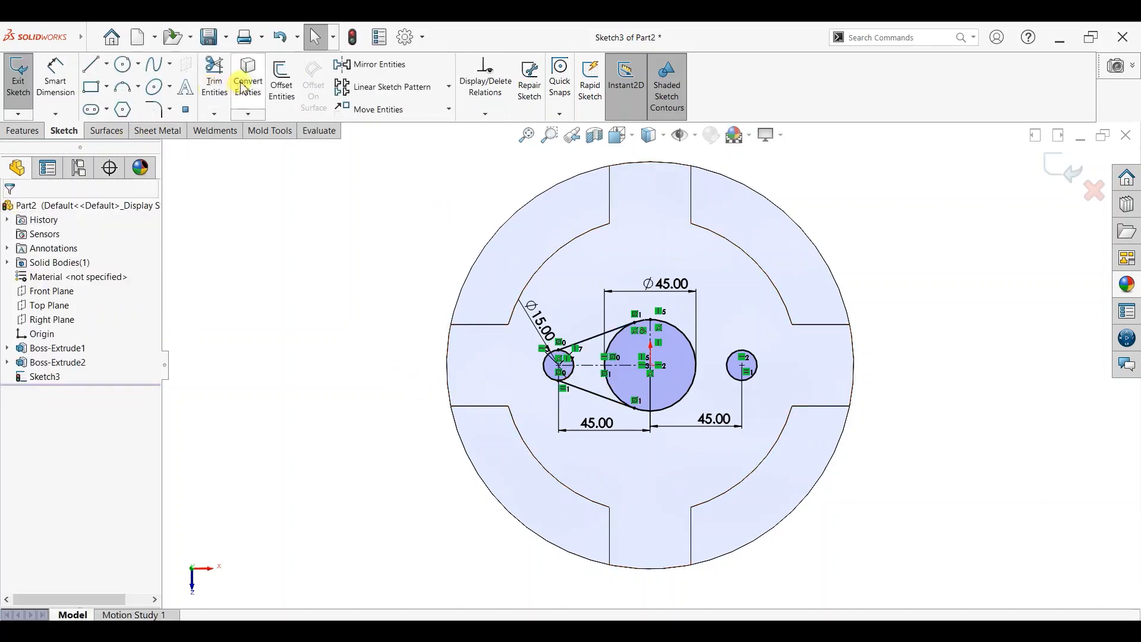
Mirror the upper and lower slanted lines about the vertical centreline.
left_click(372, 65)
left_click(607, 336)
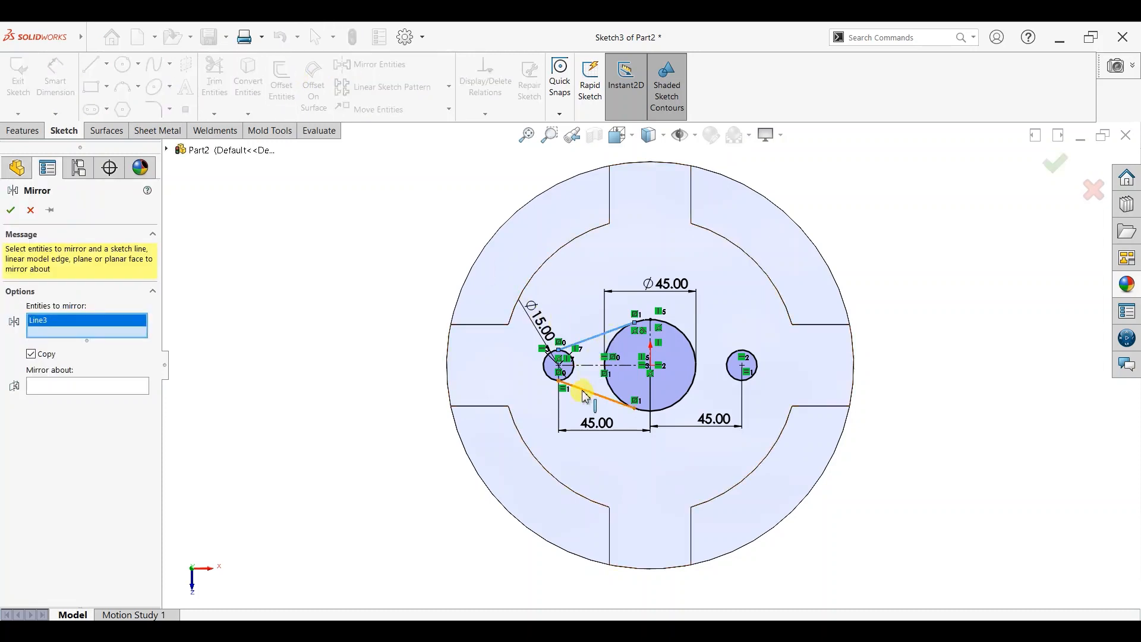
left_click(590, 394)
left_click(95, 397)
left_click(650, 359)
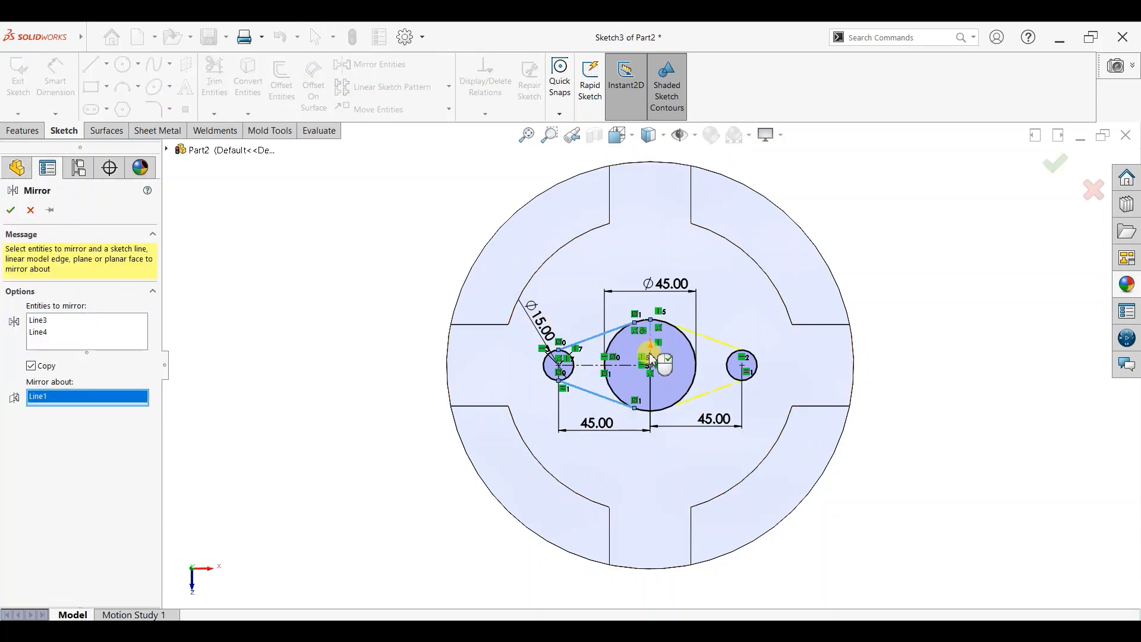
left_click(10, 209)
Trim the inner arcs of the central circle and both small circles to leave one closed outline.
left_click(215, 84)
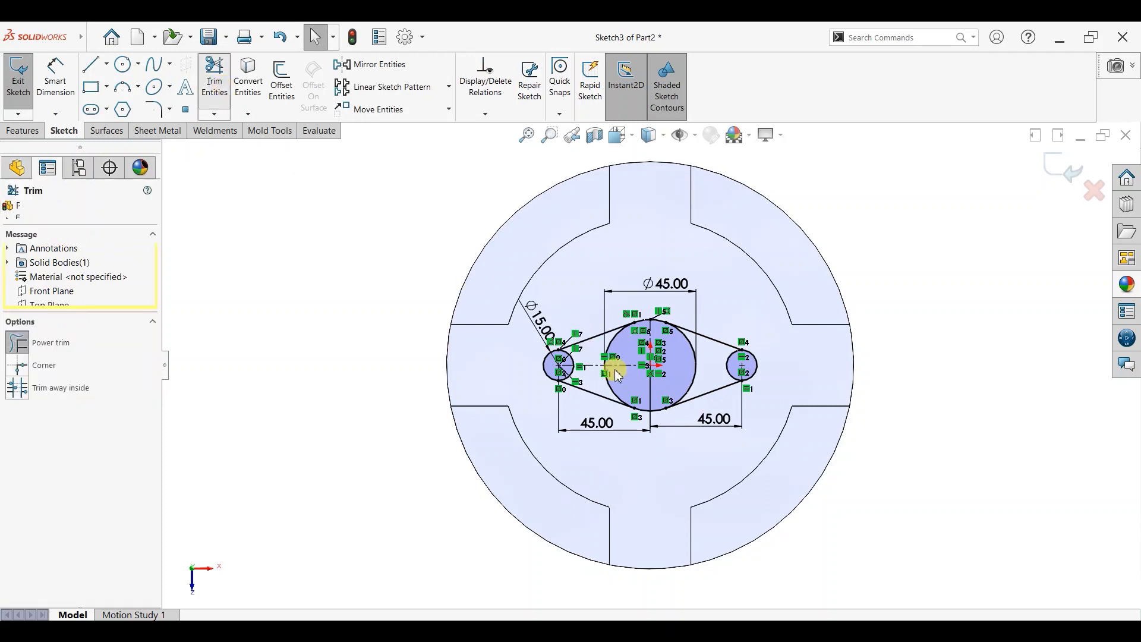
scroll(609, 366, "down", 3)
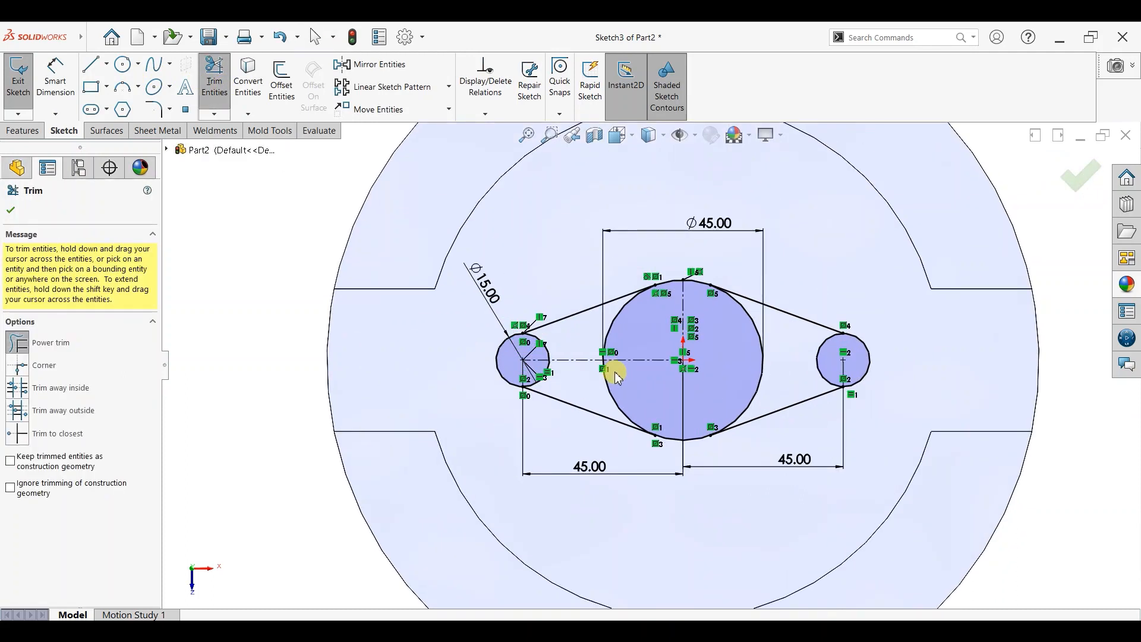
left_click_drag(562, 344, 545, 356)
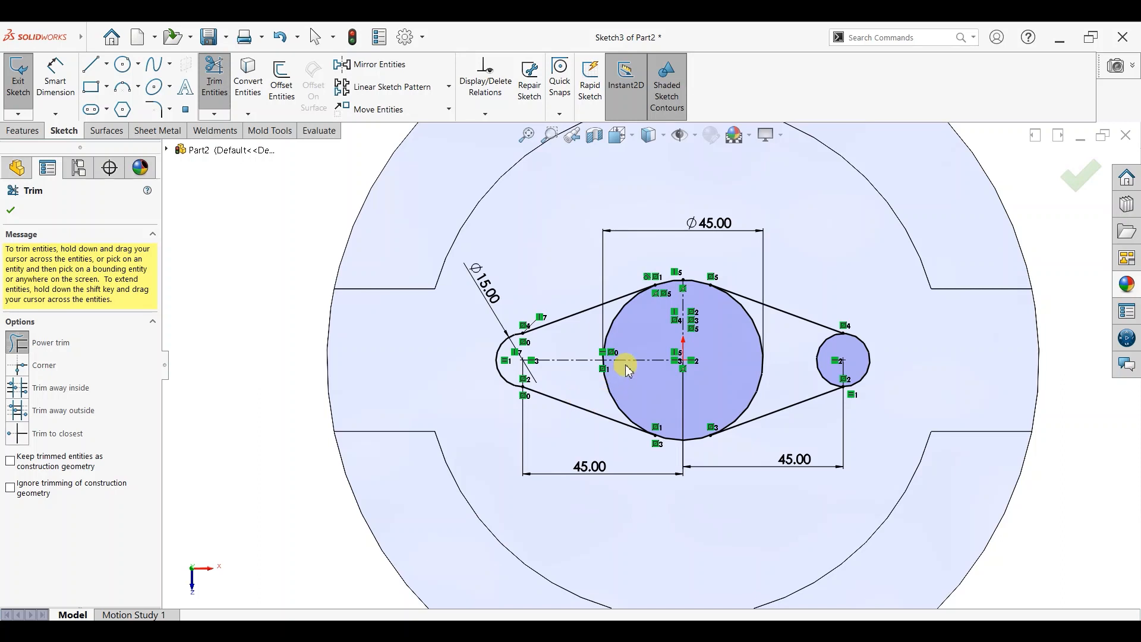
left_click_drag(596, 331, 619, 331)
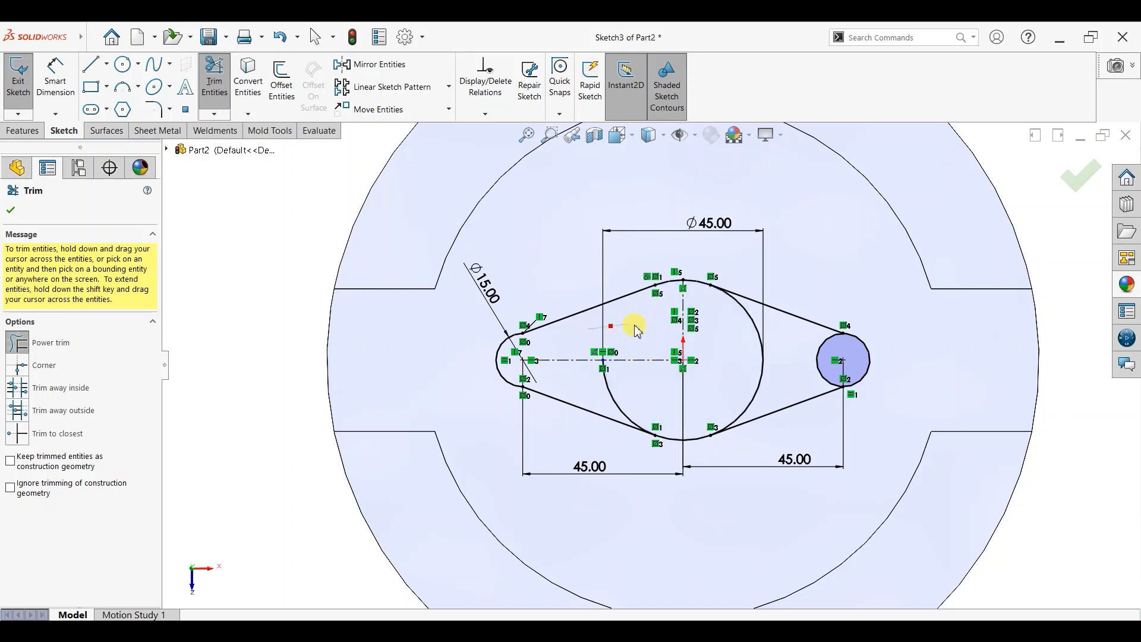
left_click_drag(754, 331, 750, 386)
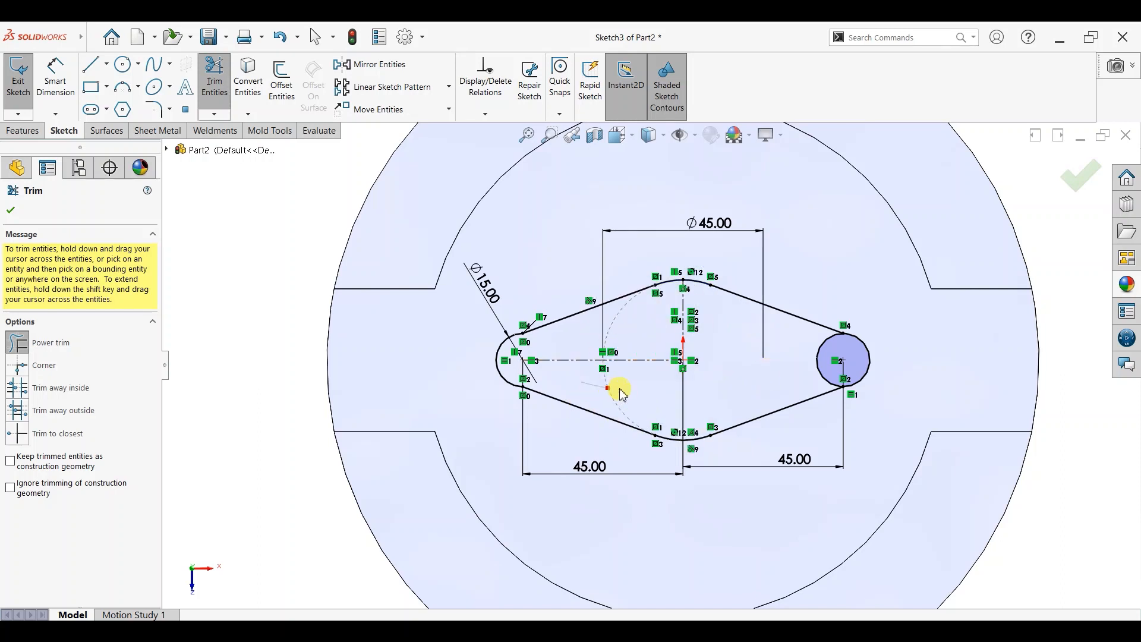
left_click_drag(820, 387, 773, 372)
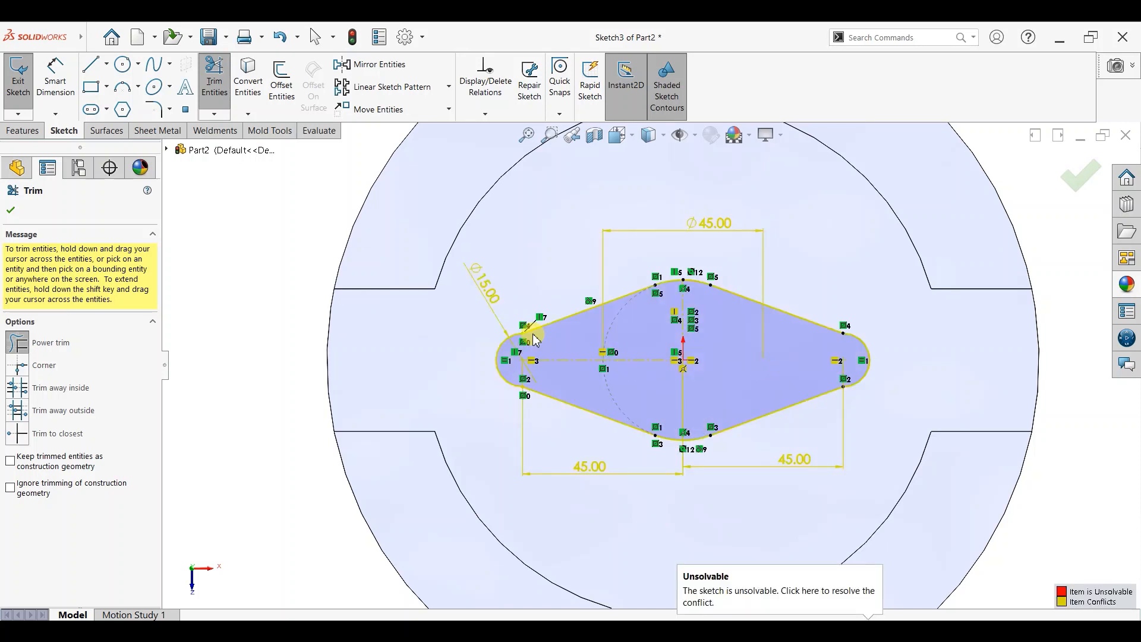
left_click(12, 211)
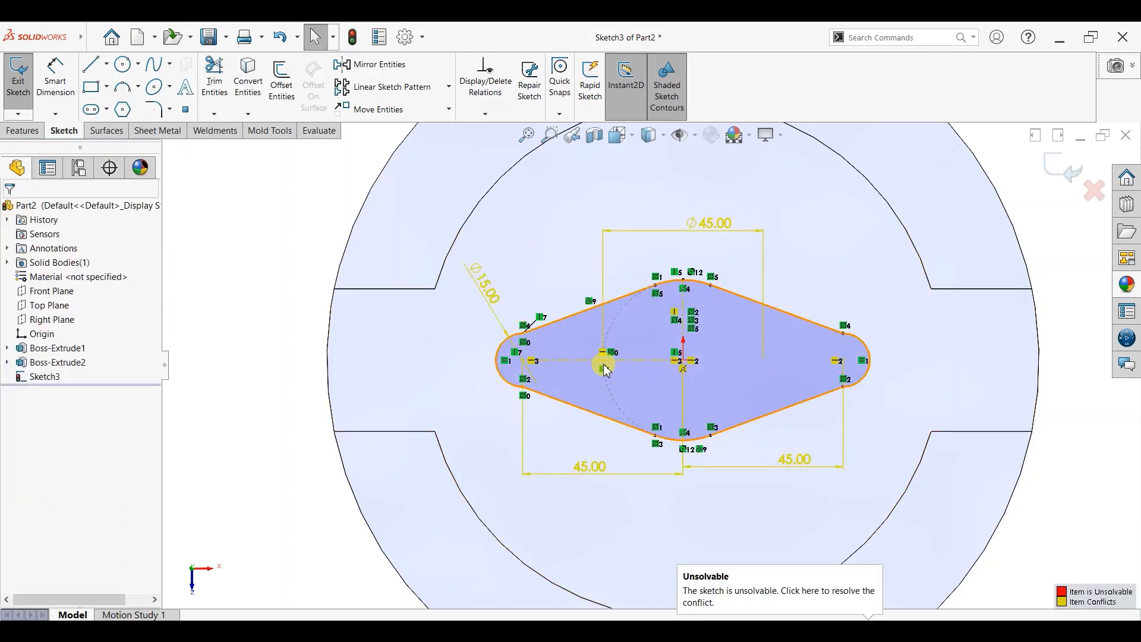
Undo the trim of the right small circle and try to make the upper slanted line tangent to the left arc.
key("ctrl+z")
scroll(580, 360, "down", 3)
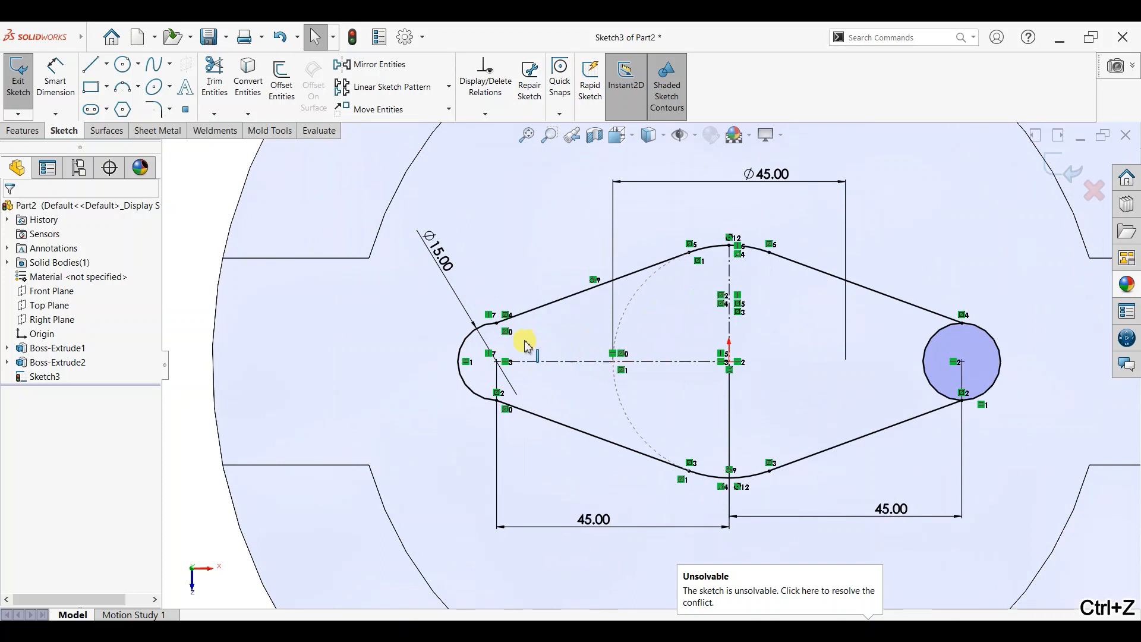
left_click(497, 324)
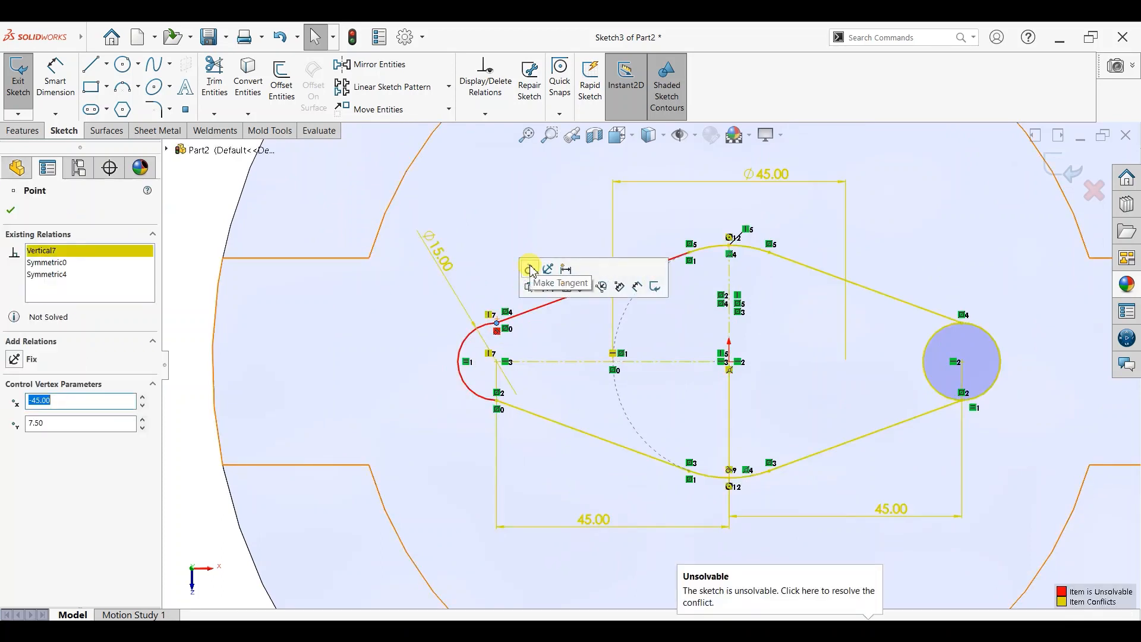
Undo the tangent attempt, the remaining circle trims and the mirror about the vertical centreline.
key("ctrl+z")
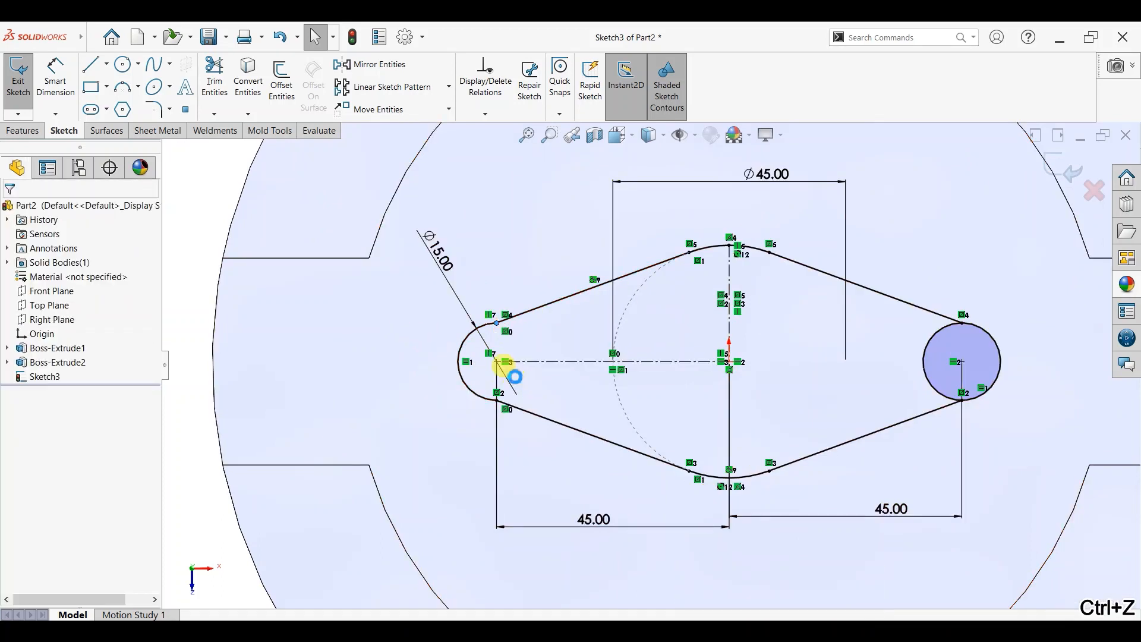
key("ctrl+z")
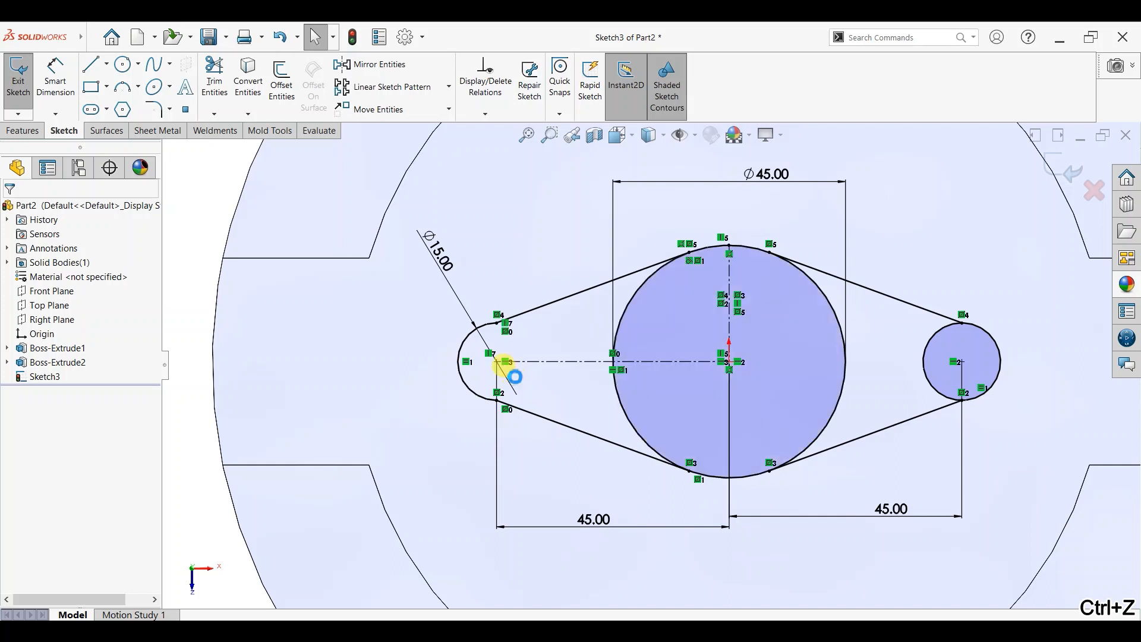
key("ctrl+z")
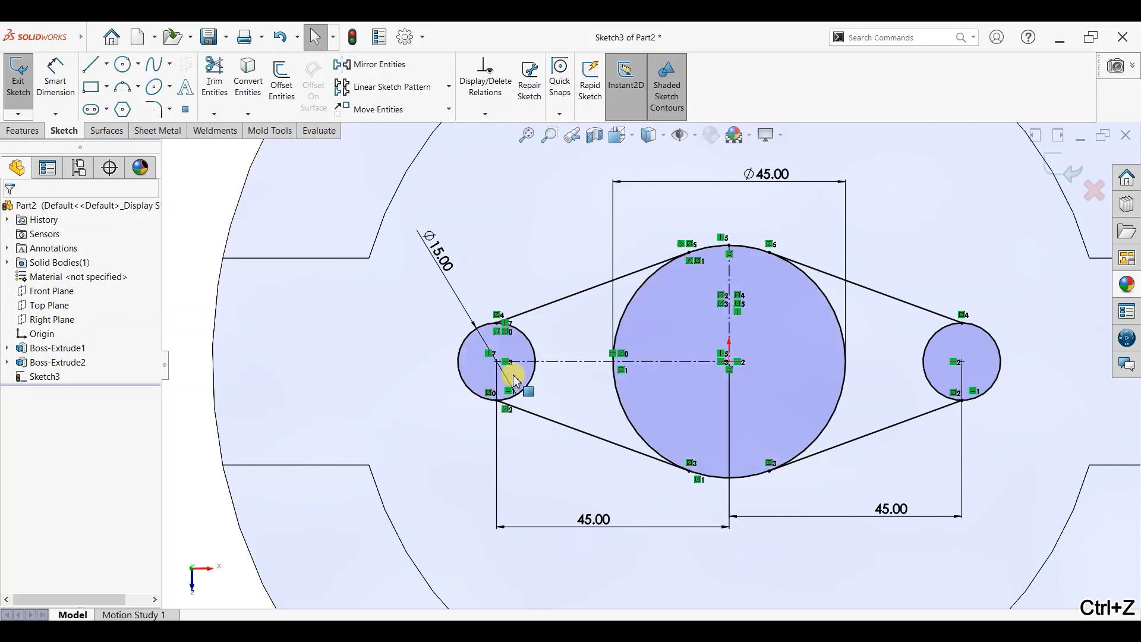
key("ctrl+z")
Try to make the upper slanted line tangent to the left small circle.
left_click(527, 312)
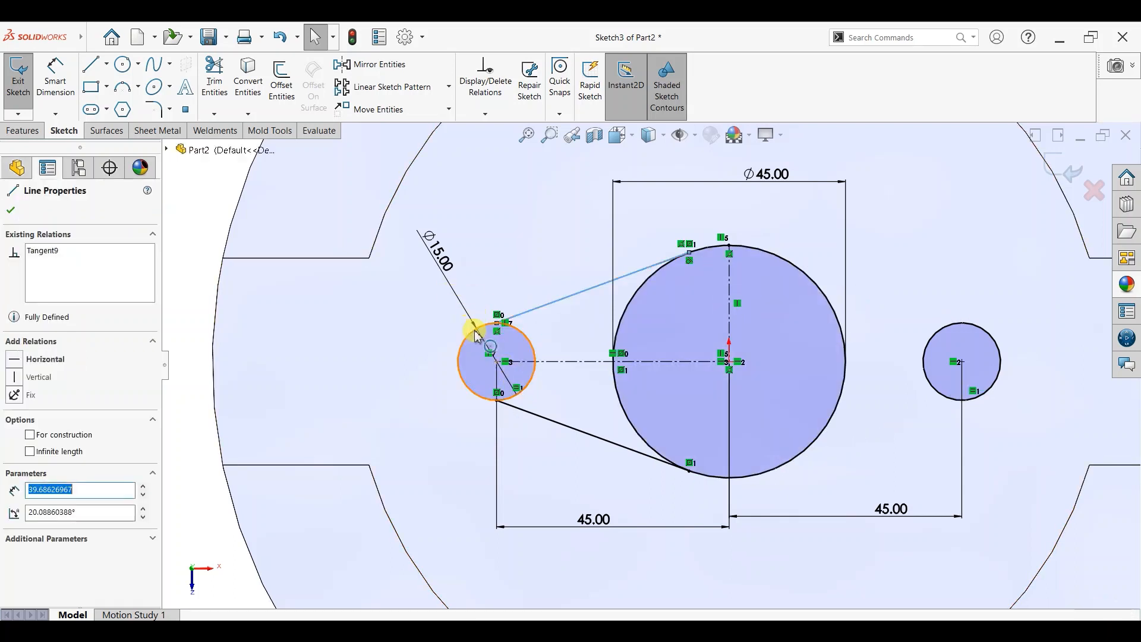
left_click(475, 335)
left_click(517, 315, "ctrl")
left_click(509, 276)
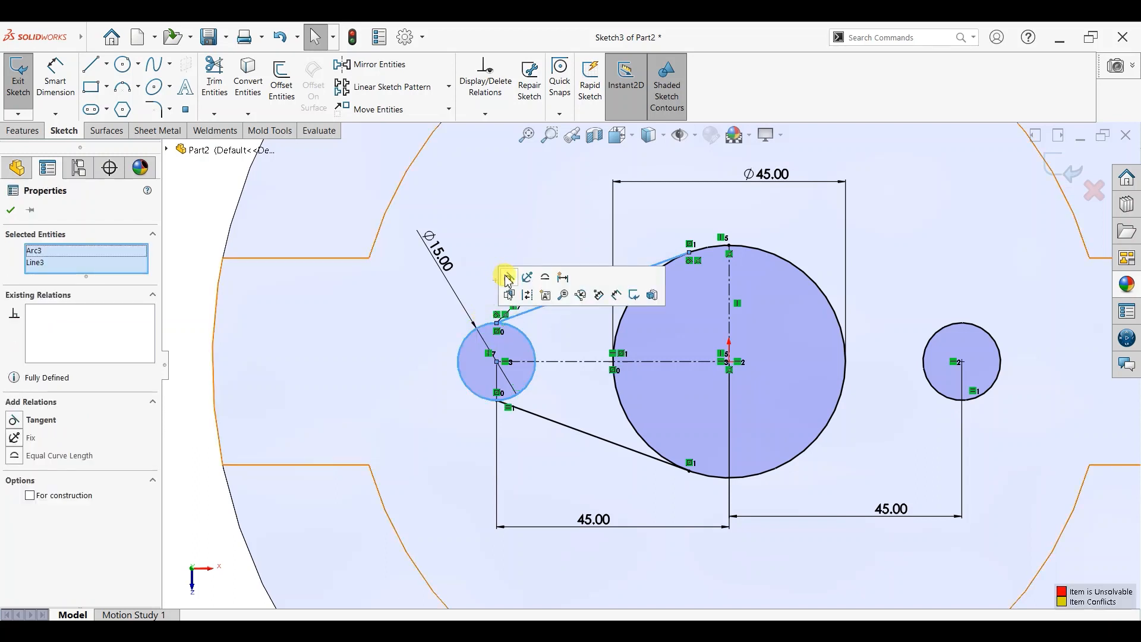
Undo the tangent relation on the left small circle and the mirror about the horizontal centreline.
key("ctrl+z")
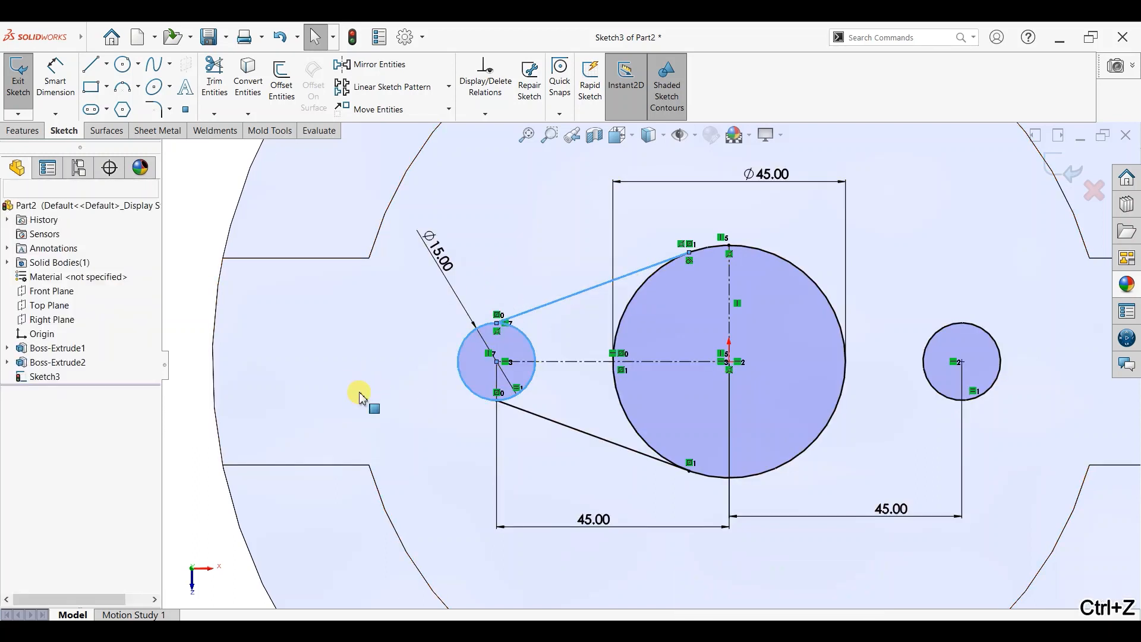
left_click(363, 399)
scroll(582, 430, "up", 3)
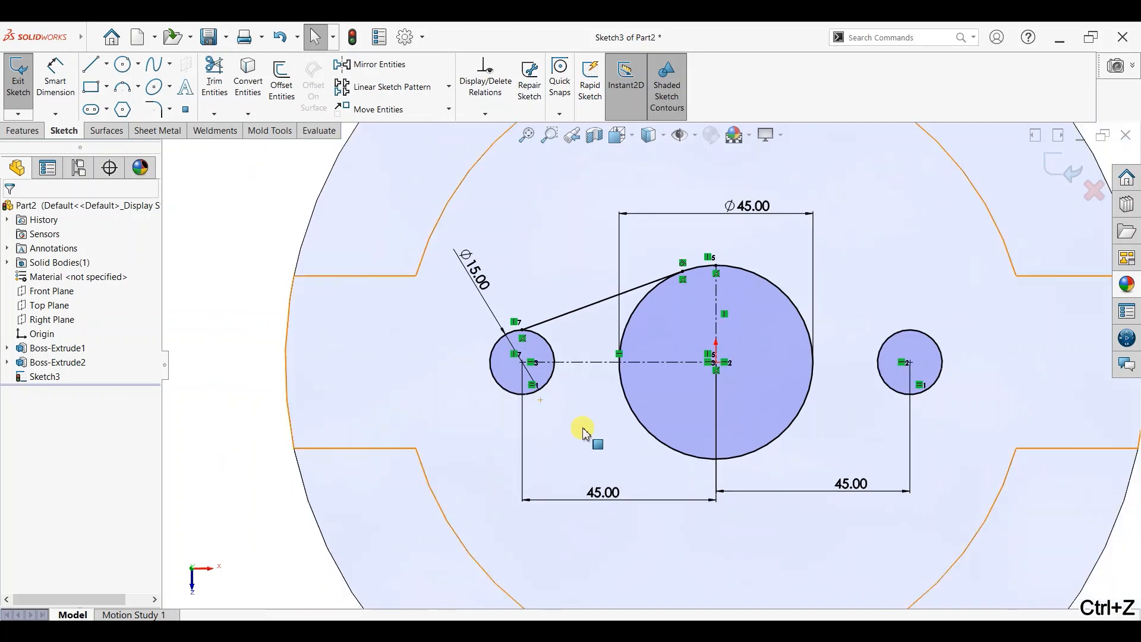
Try to make the upper slanted line tangent to the left small circle.
left_click(560, 342)
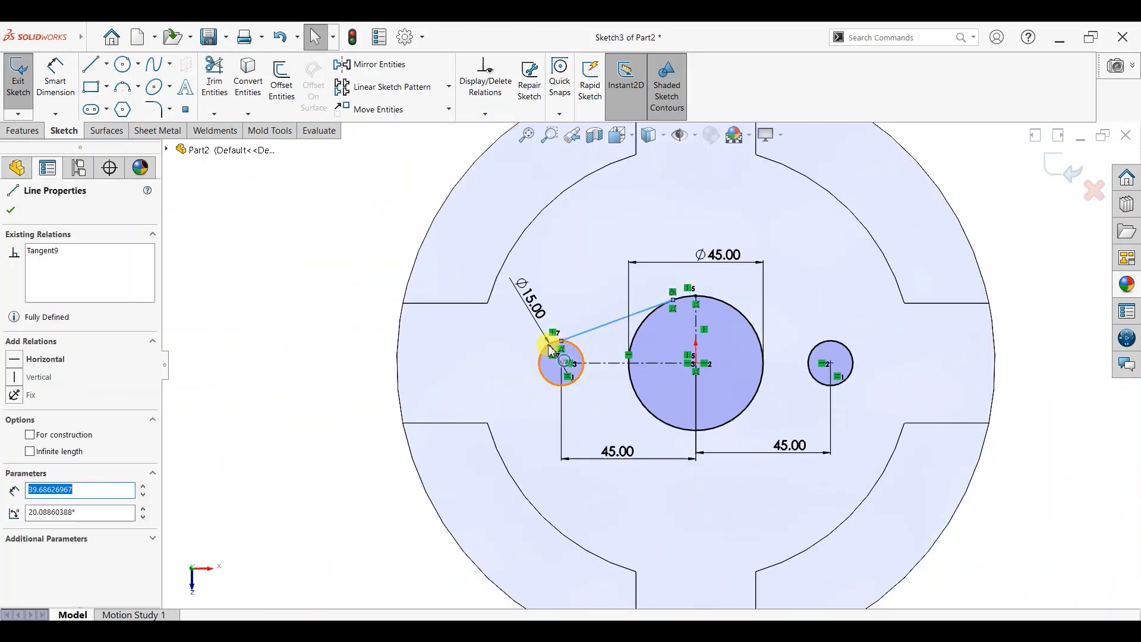
left_click(551, 350, "ctrl")
left_click(581, 298)
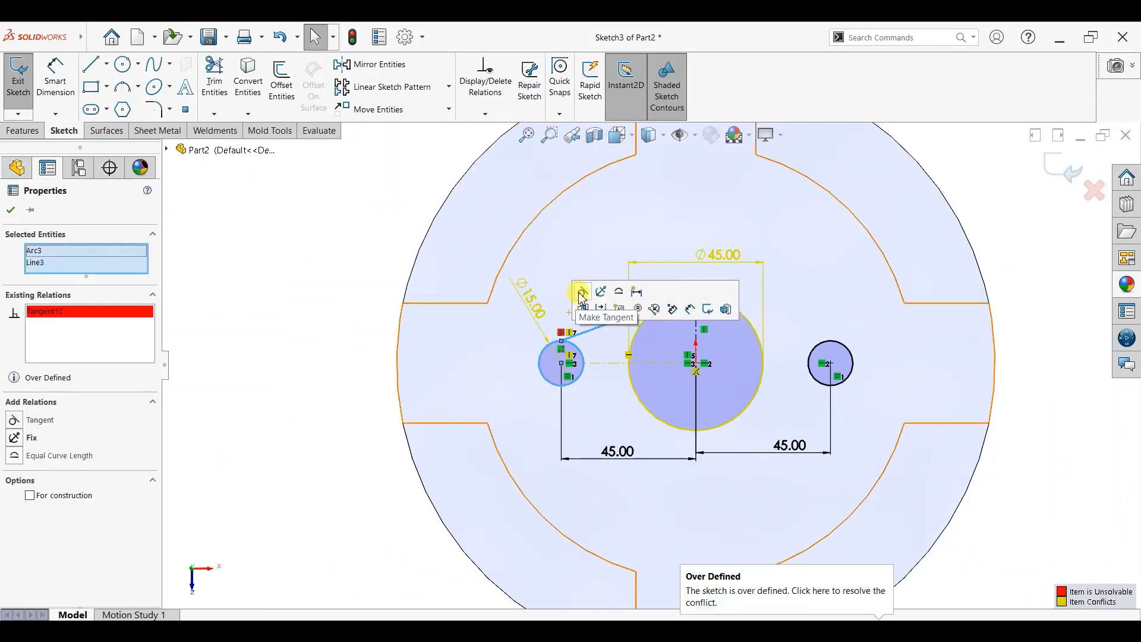
Undo the slanted line's tangent relations with the small and central circles, as well as the line itself.
key("ctrl+z")
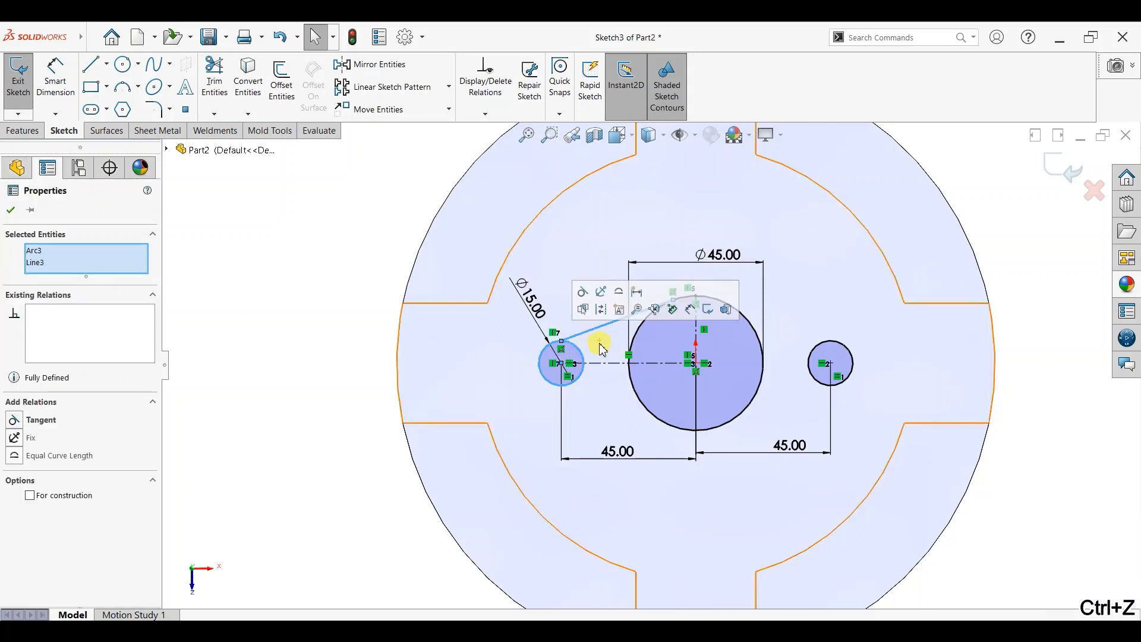
scroll(600, 347, "down", 2)
key("ctrl+z")
key("ctrl+z")
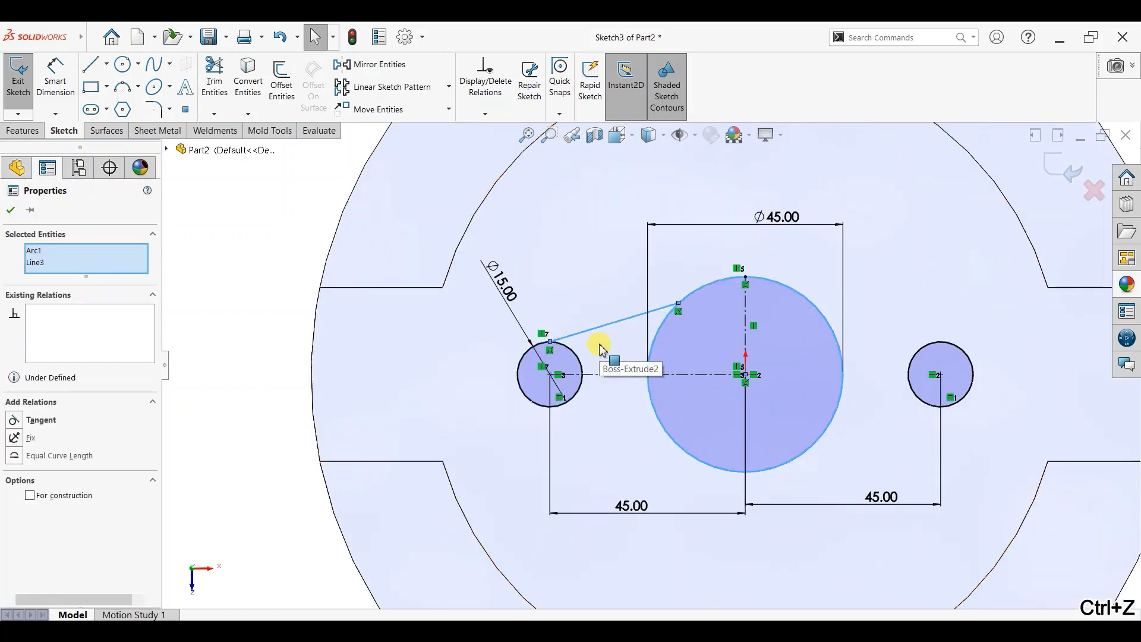
Sketch a line tangent to the upper side of the left small circle and the central circle.
left_click(90, 64)
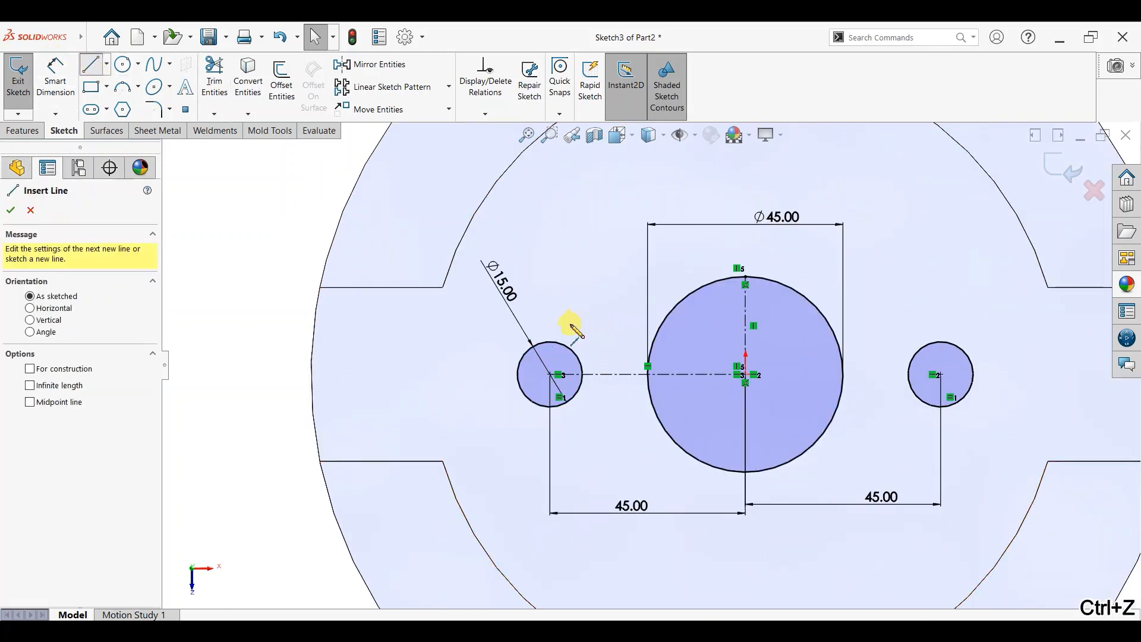
left_click(538, 344)
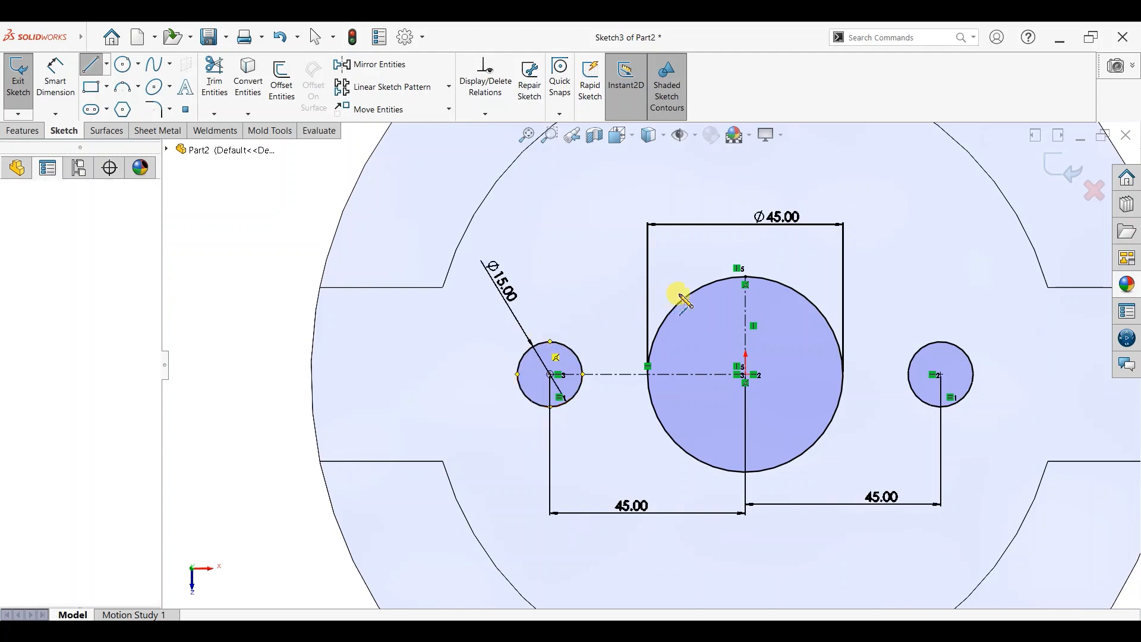
left_click(713, 282)
key("Escape")
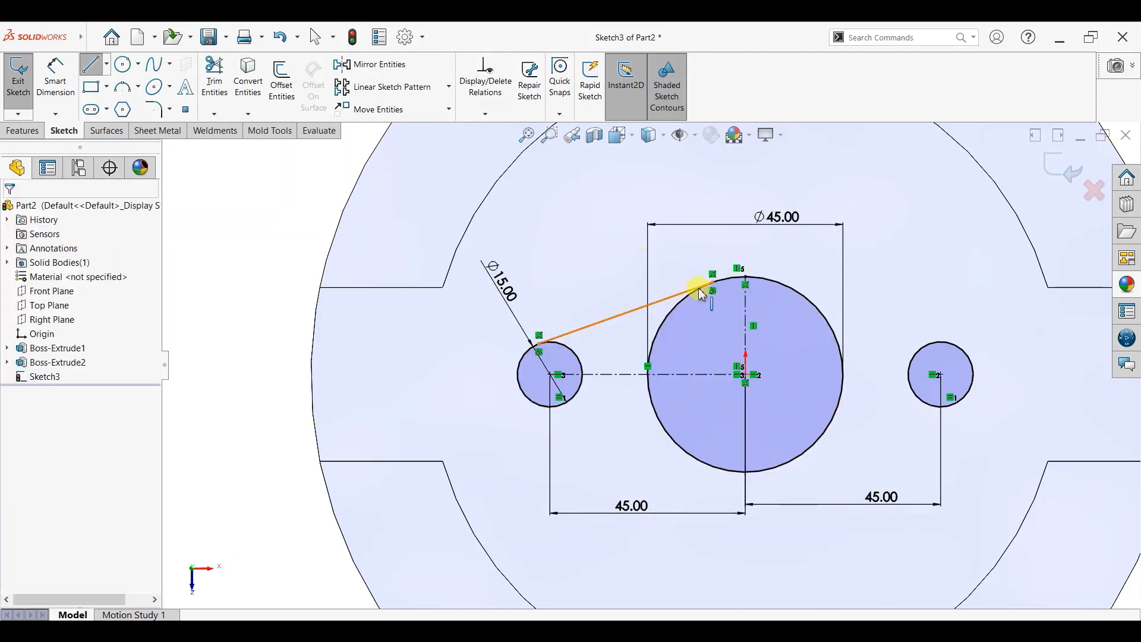
Check the slanted line's endpoint and its tangent relations with the central circle and the left small circle.
left_click(716, 282)
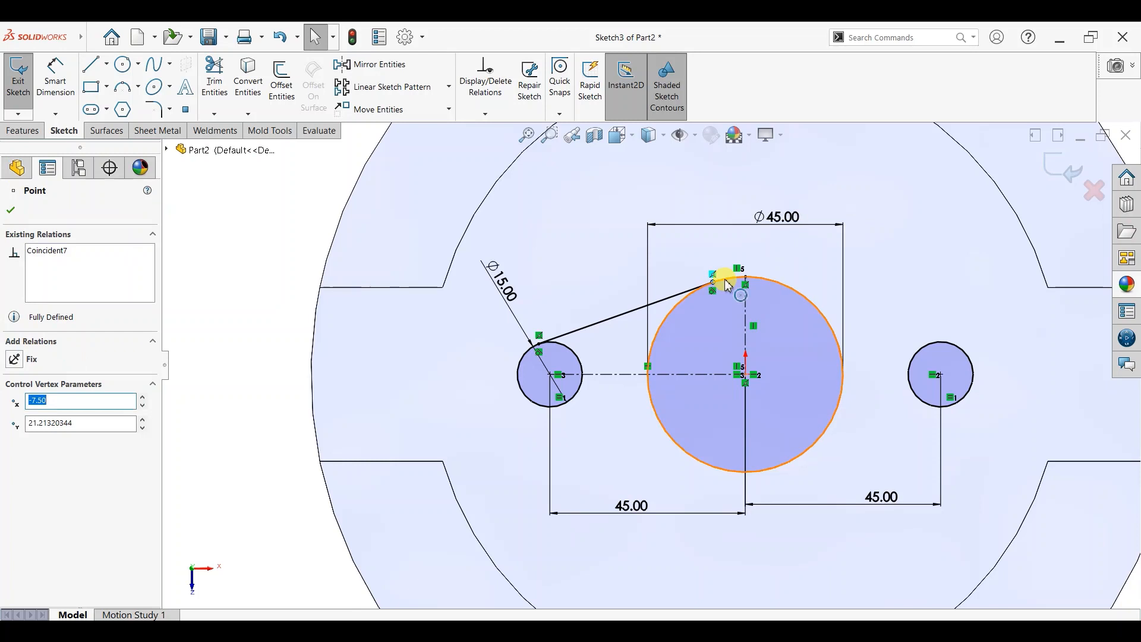
key("Escape")
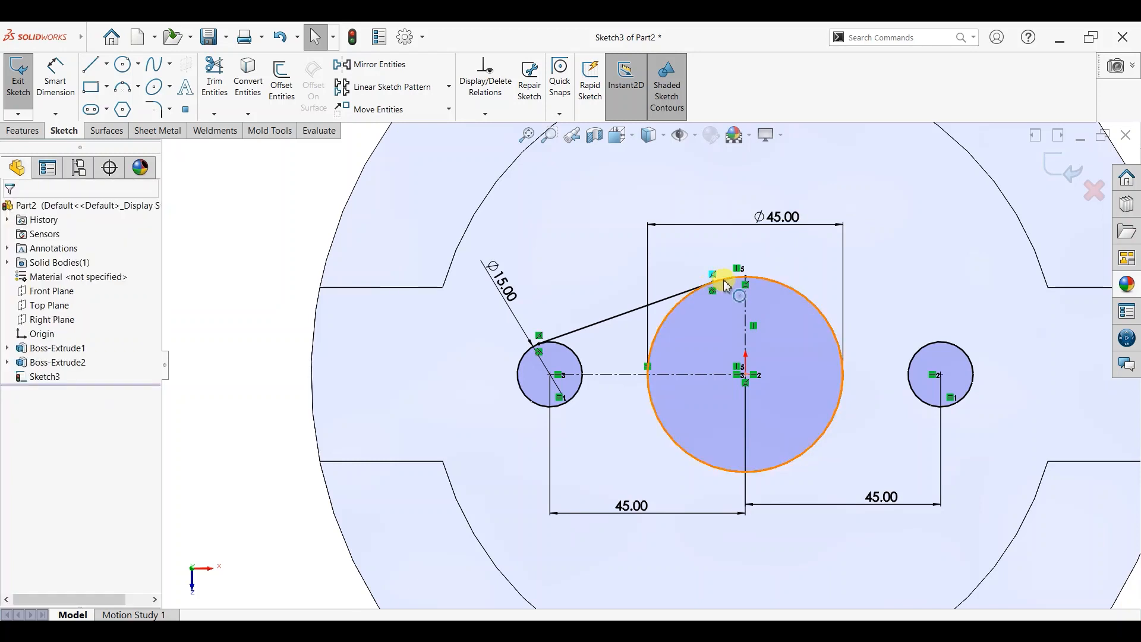
left_click(723, 287)
left_click(713, 282)
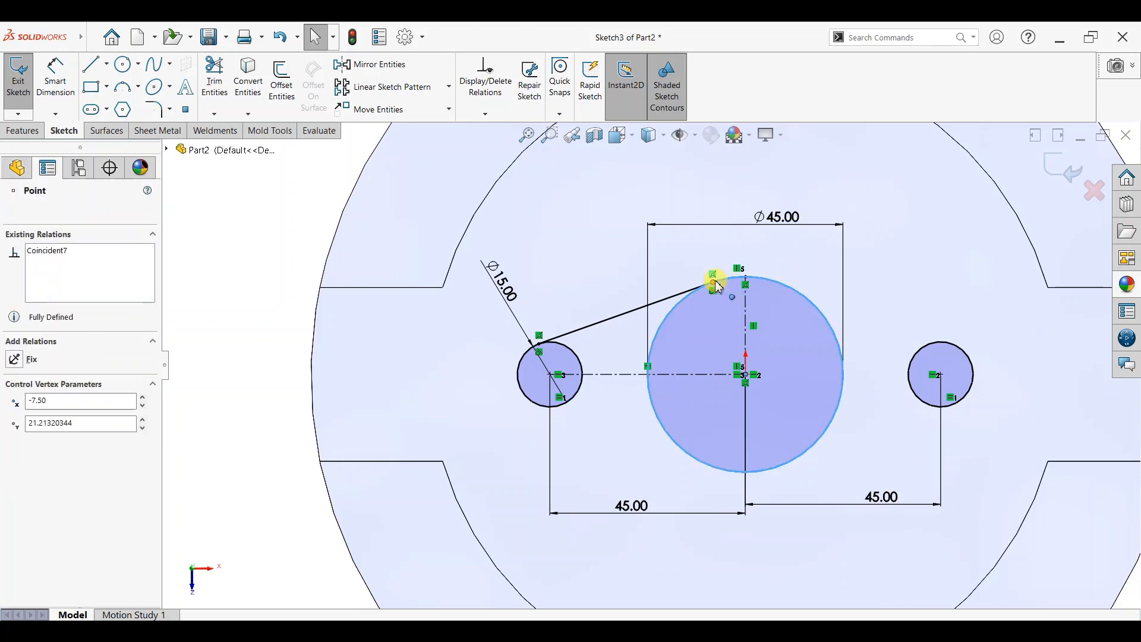
left_click(724, 278, "ctrl")
left_click(370, 356)
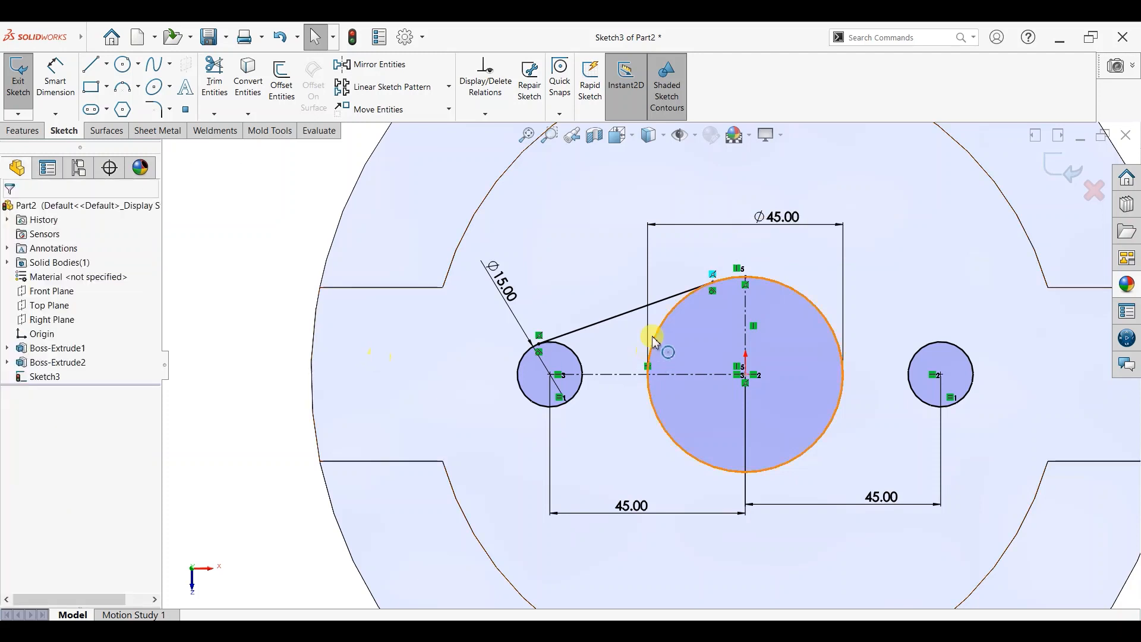
left_click(711, 295)
left_click(817, 308, "ctrl")
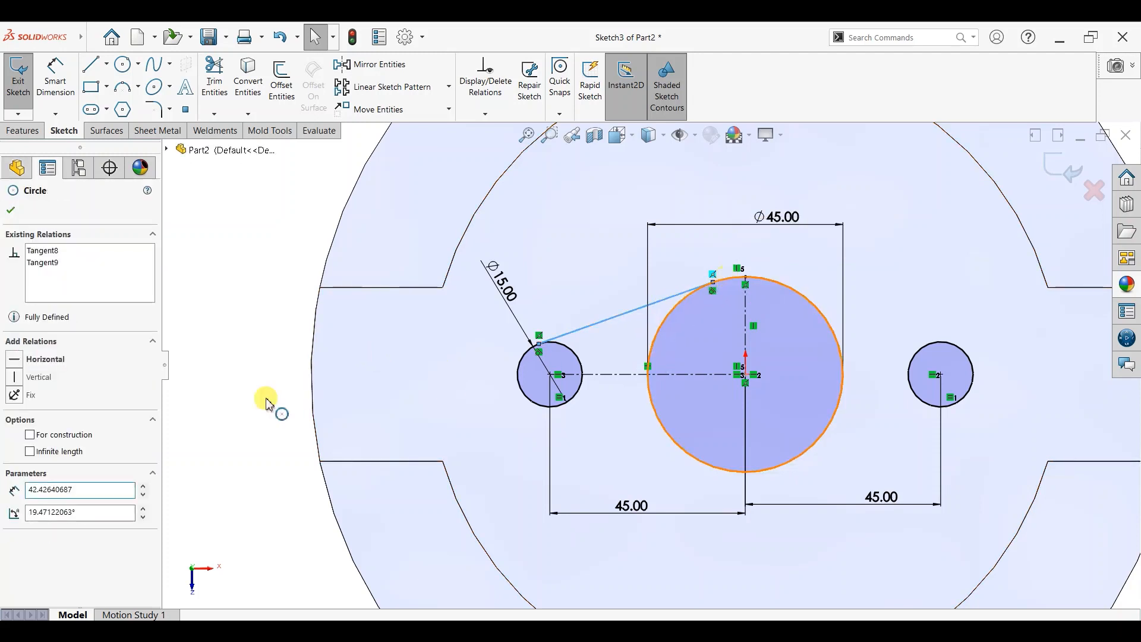
left_click(10, 210)
left_click(553, 340)
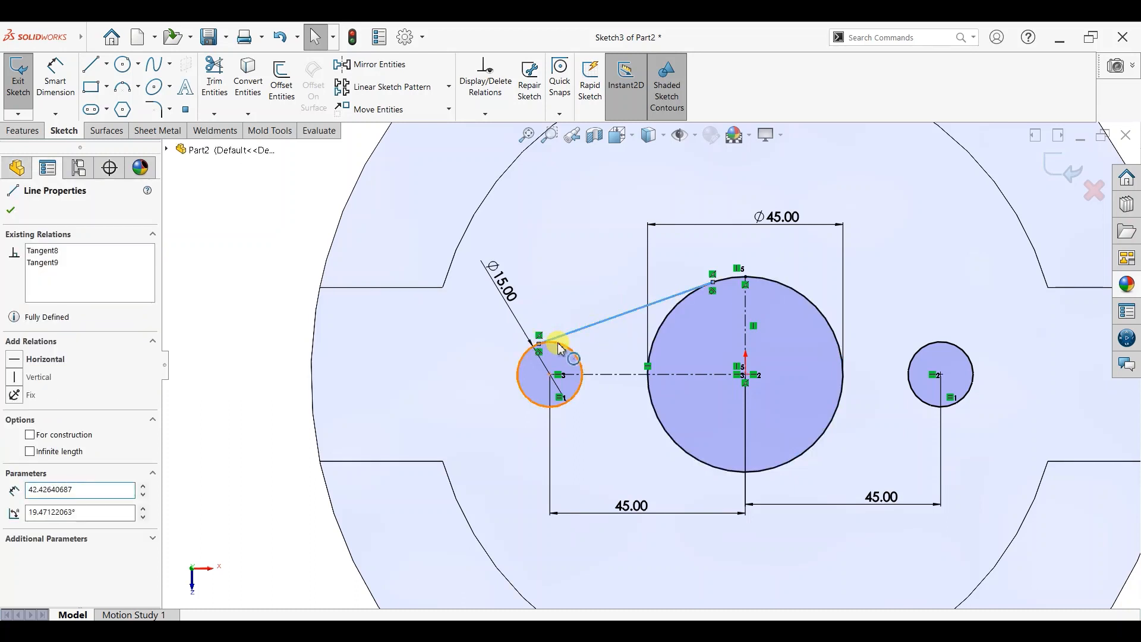
left_click(560, 347, "ctrl")
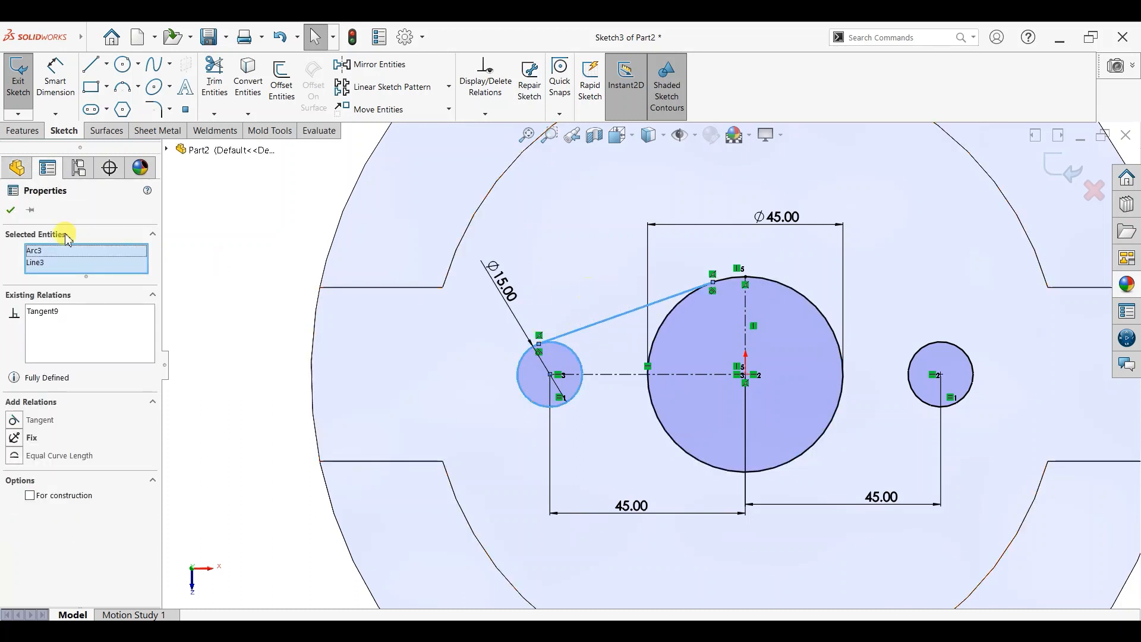
left_click(8, 213)
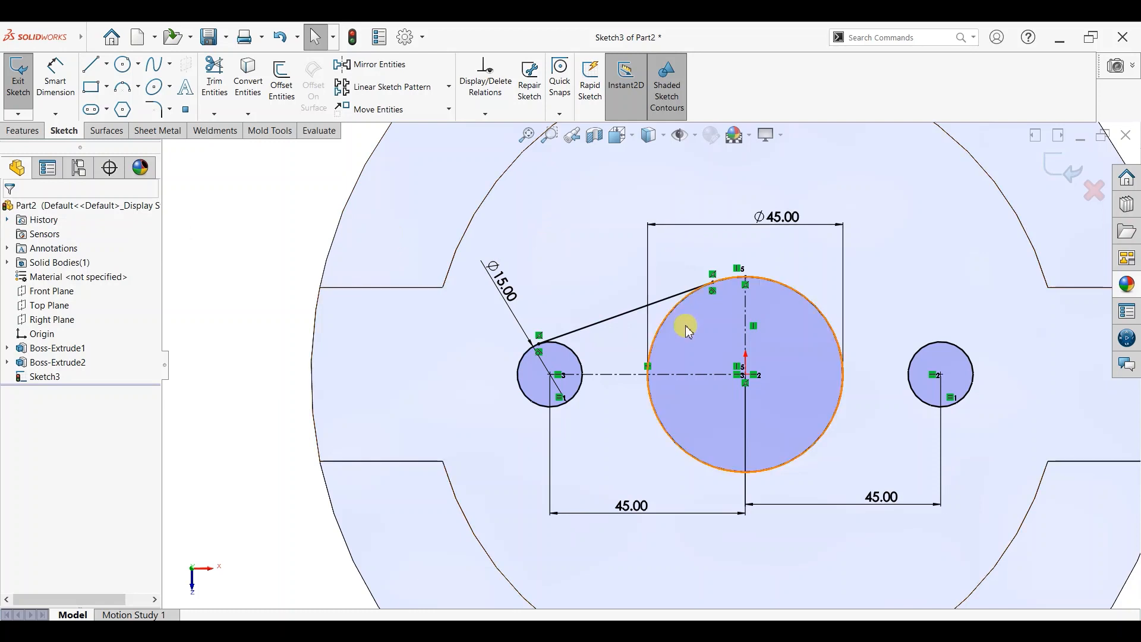
Mirror the upper slanted line about the horizontal centreline.
left_click(368, 64)
left_click(644, 306)
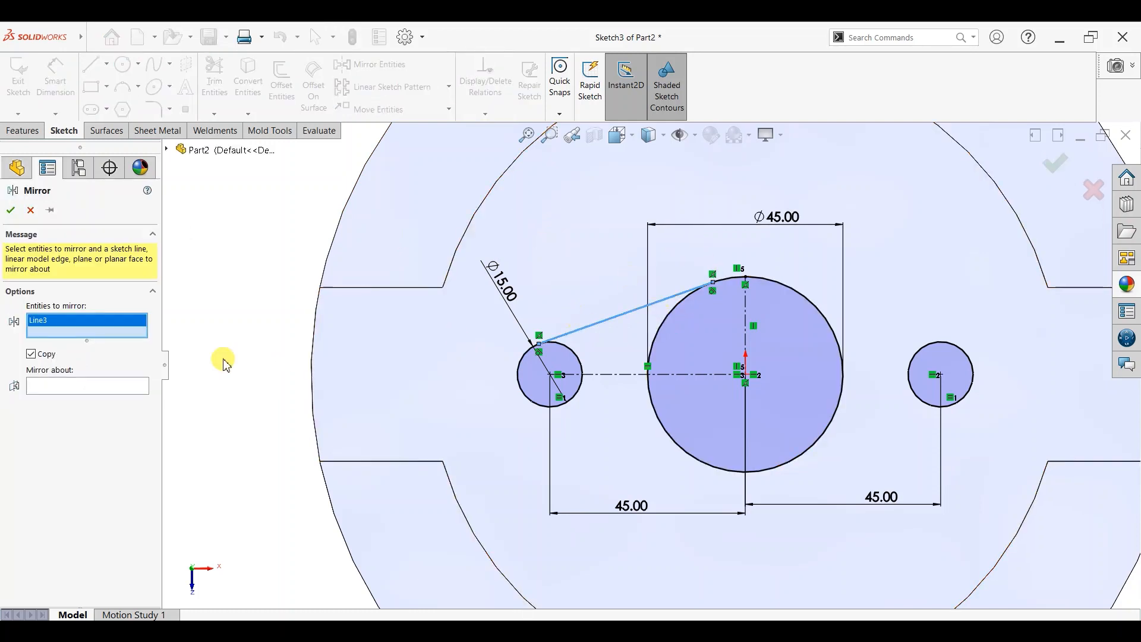
left_click(606, 375)
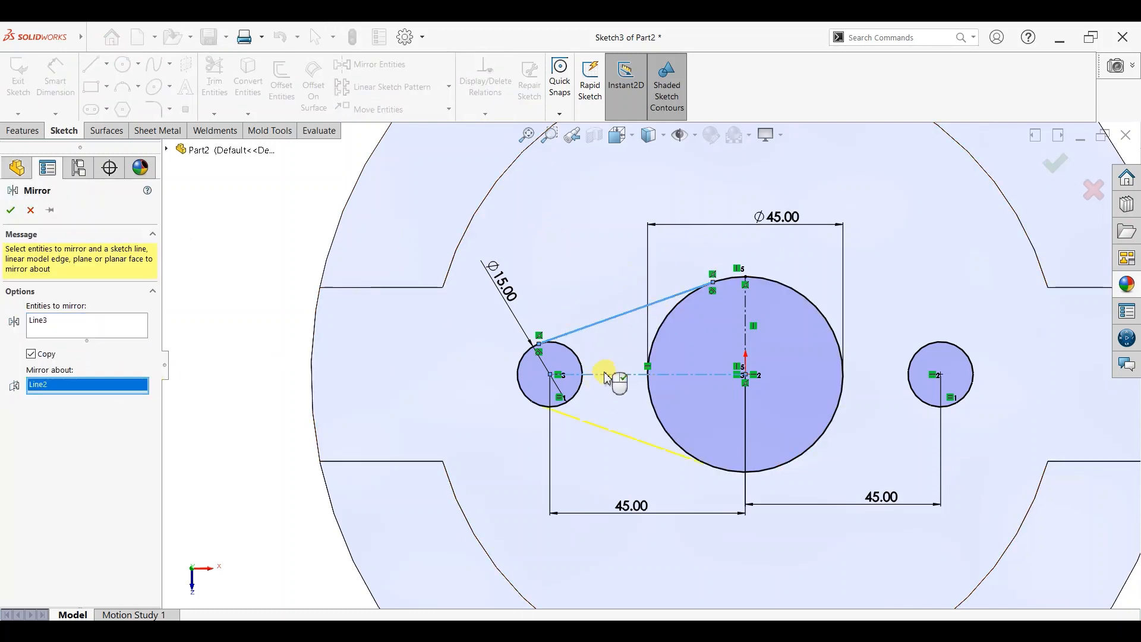
left_click(11, 210)
Mirror both slanted lines about the vertical centreline to join the central circle to the right small circle.
left_click(370, 64)
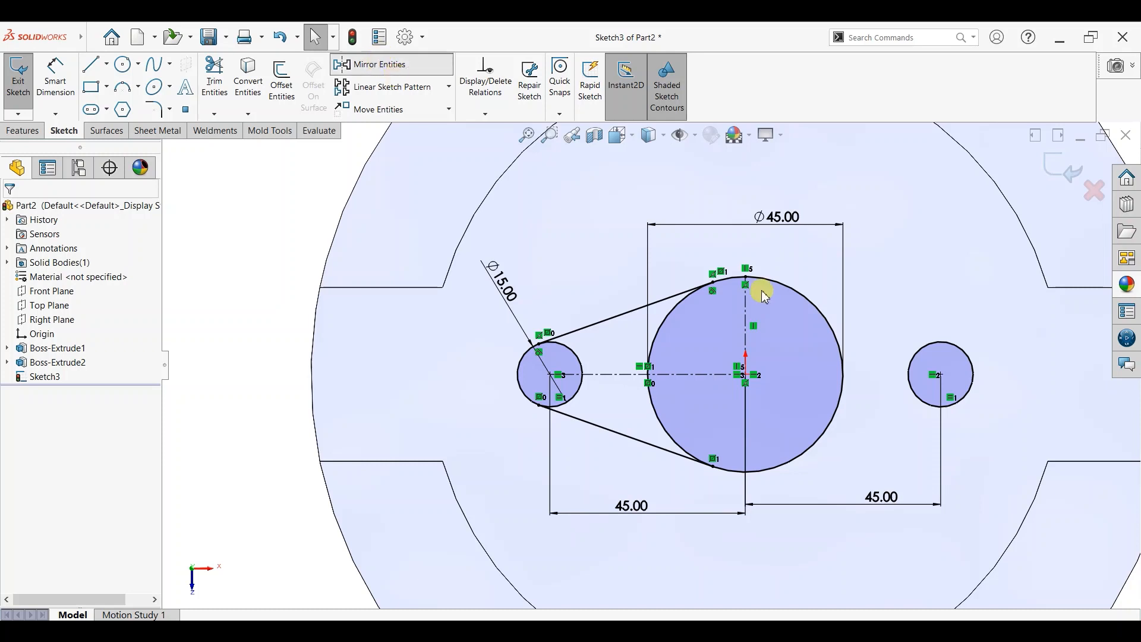
left_click(693, 292)
left_click(583, 423)
left_click(77, 397)
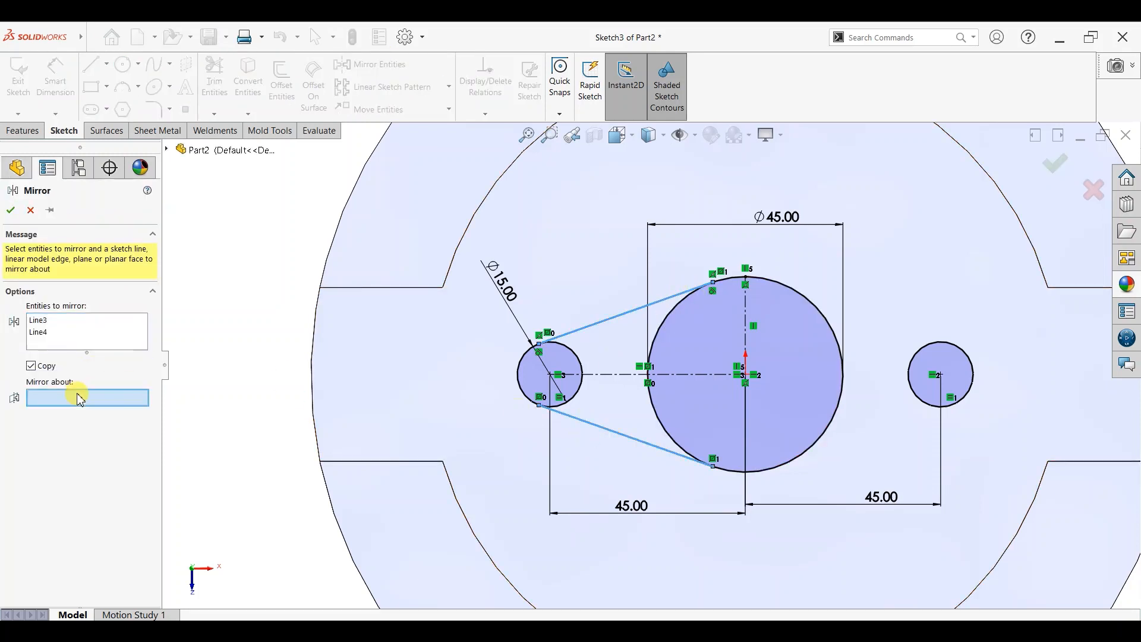
left_click(744, 336)
left_click(12, 211)
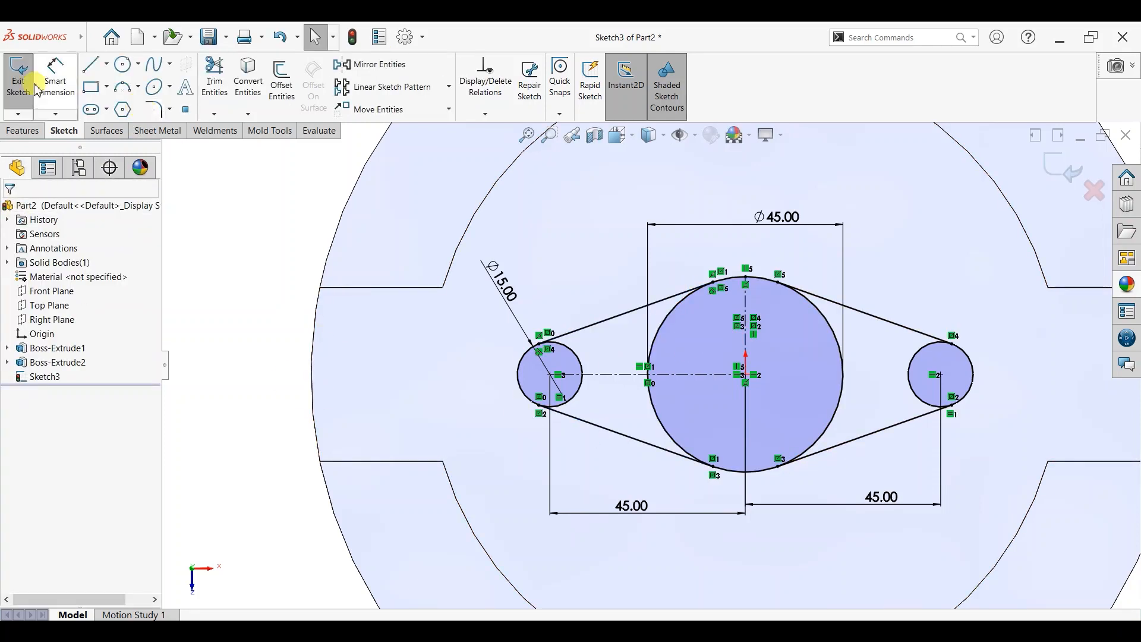
Trim the inner arcs of both small circles and the side arcs of the central circle to leave one closed rounded-diamond outline.
left_click(215, 79)
left_click_drag(569, 357, 575, 358)
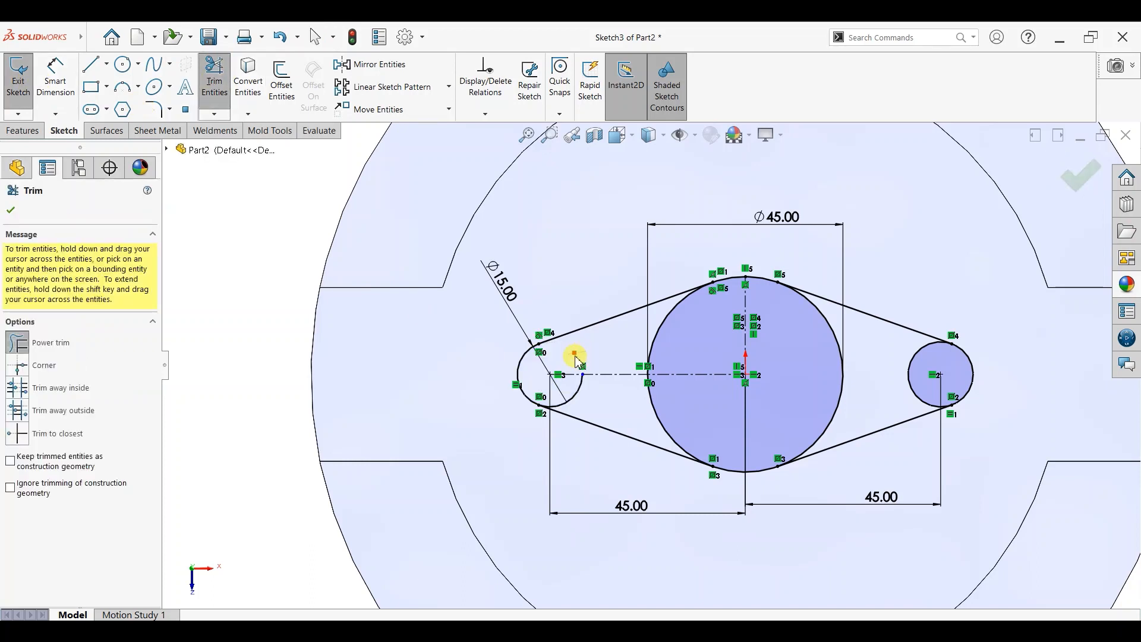
mouse_move(572, 397)
left_mouse_down()
mouse_move(741, 400)
mouse_move(871, 377)
mouse_move(657, 314)
mouse_move(649, 363)
left_mouse_up()
scroll(649, 362, "up", 2)
left_click_drag(855, 369, 823, 375)
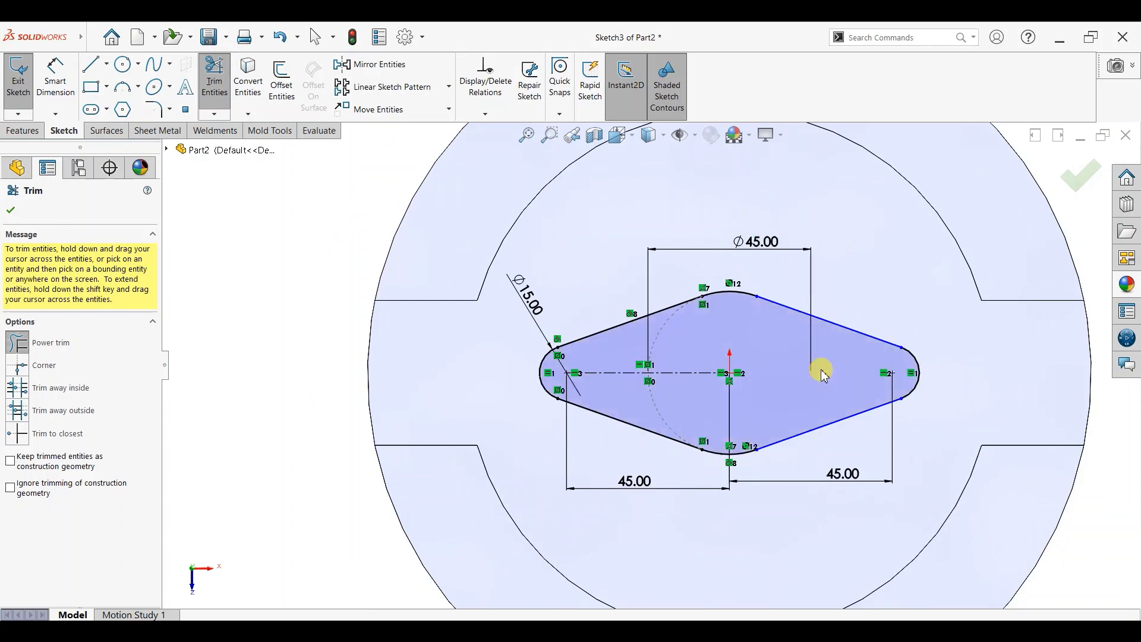
left_click(11, 210)
Extrude the rounded-diamond profile as a boss with a blind depth of 50 mm.
left_click(23, 130)
left_click(34, 97)
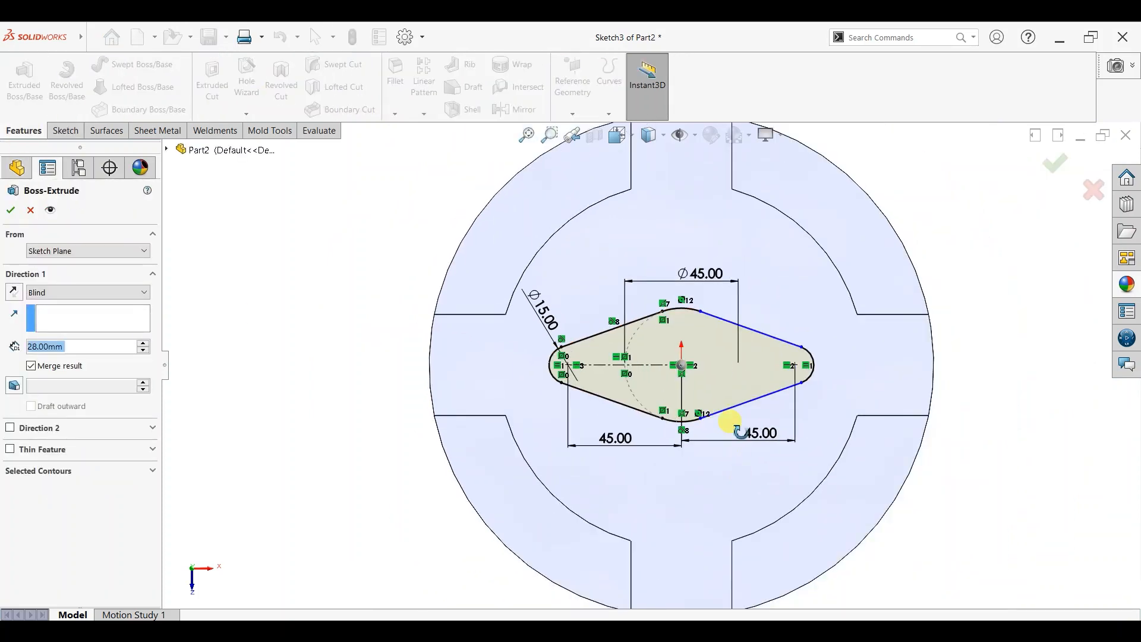
scroll(741, 421, "up", 5)
middle_click_drag(739, 380, 694, 321)
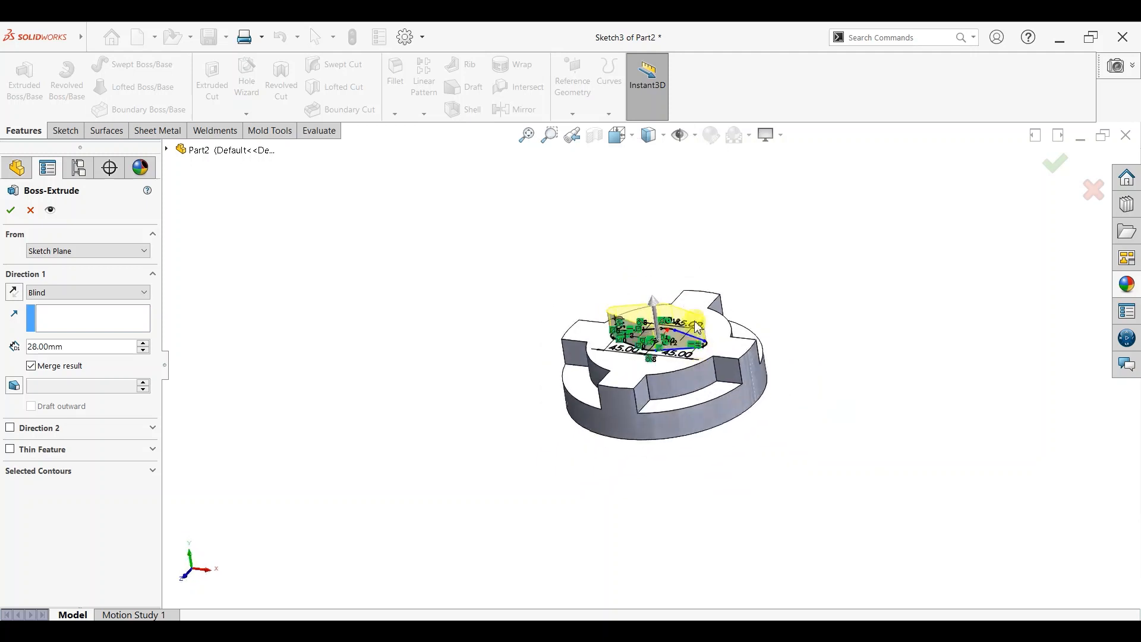
scroll(694, 321, "down", 3)
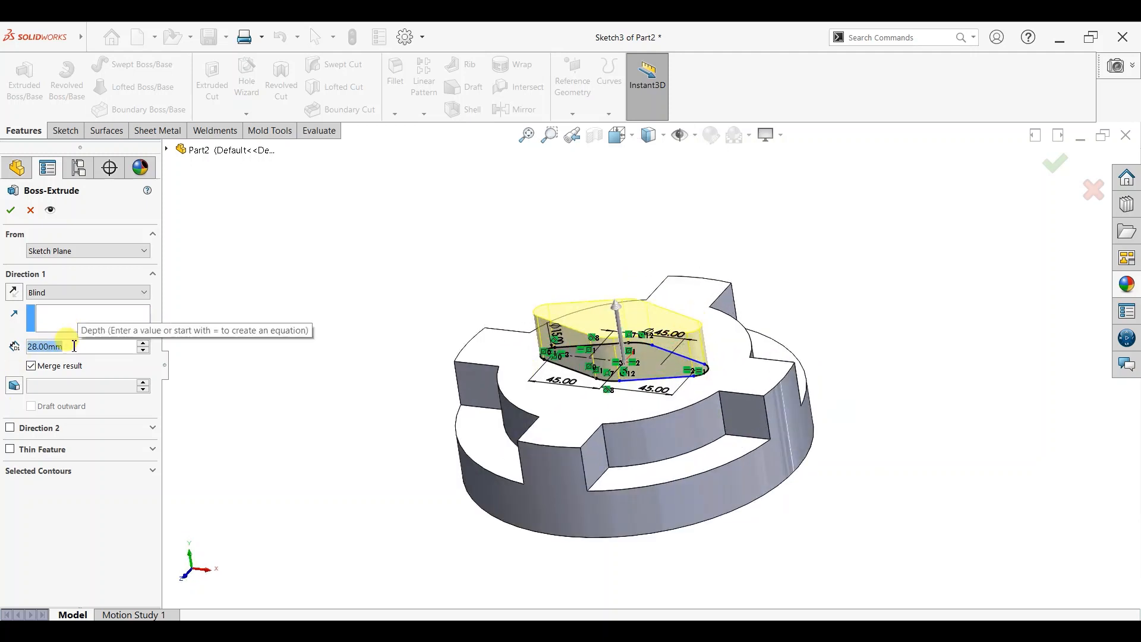
type("50")
key("Return")
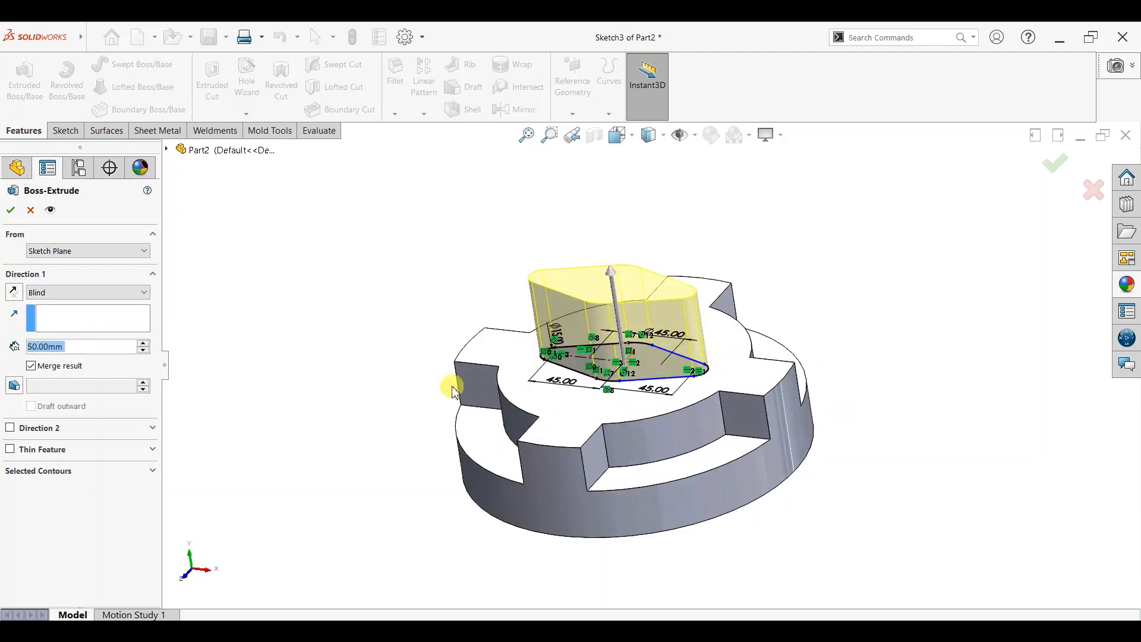
middle_click_drag(452, 389, 409, 447)
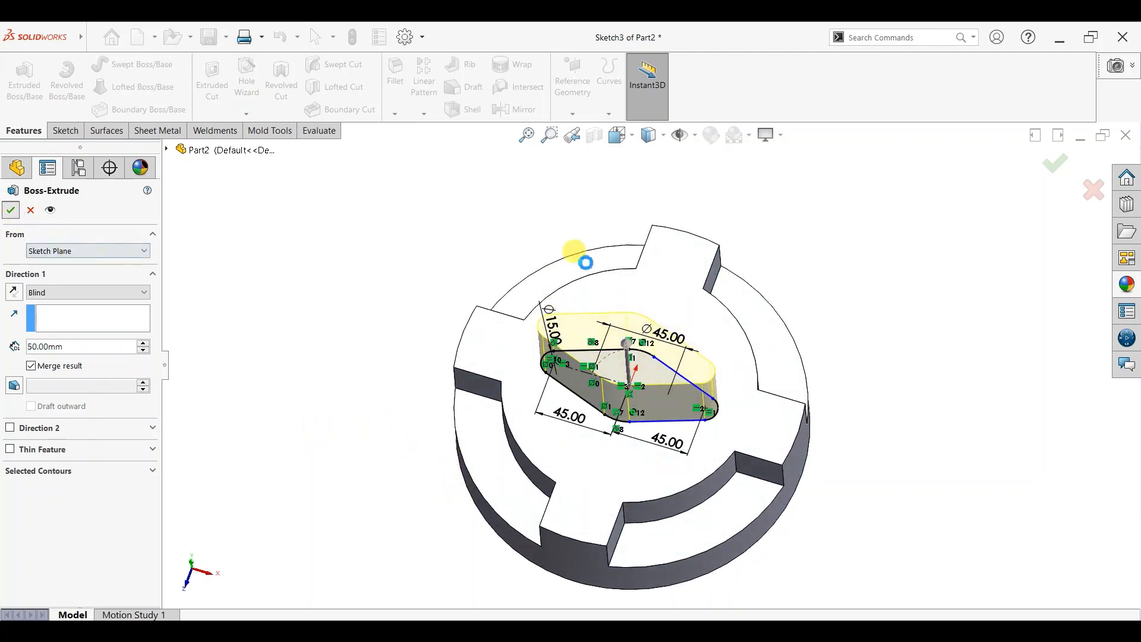
key("Return")
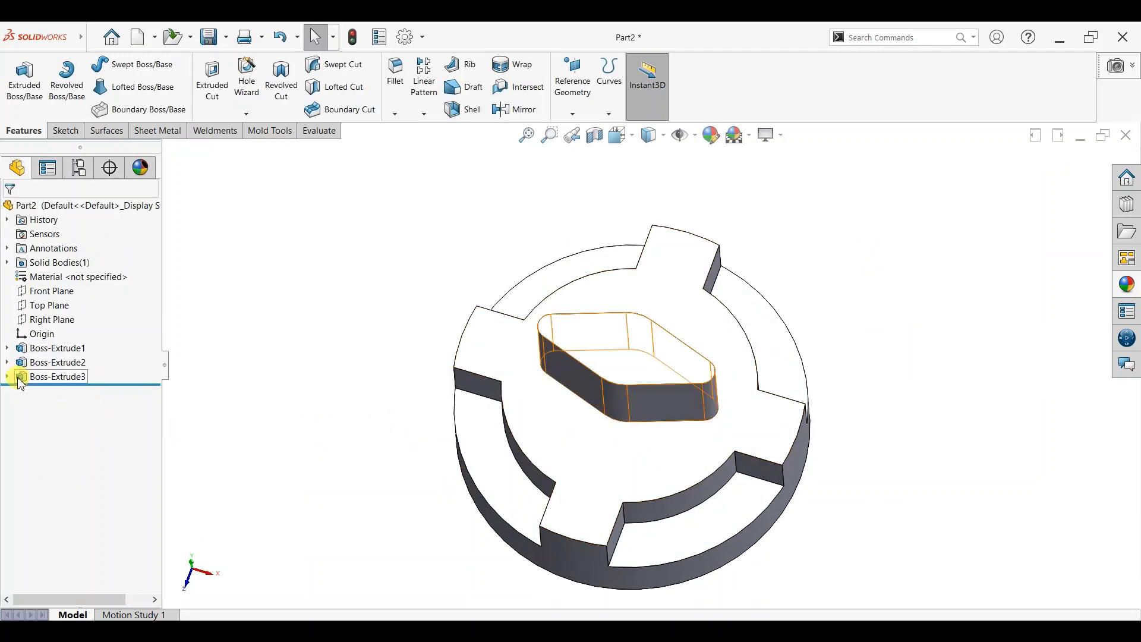
Reopen the rounded-diamond boss's sketch for editing and set the central circle's diameter to 50 mm.
left_click(7, 376)
left_click(42, 391)
key("ctrl+y")
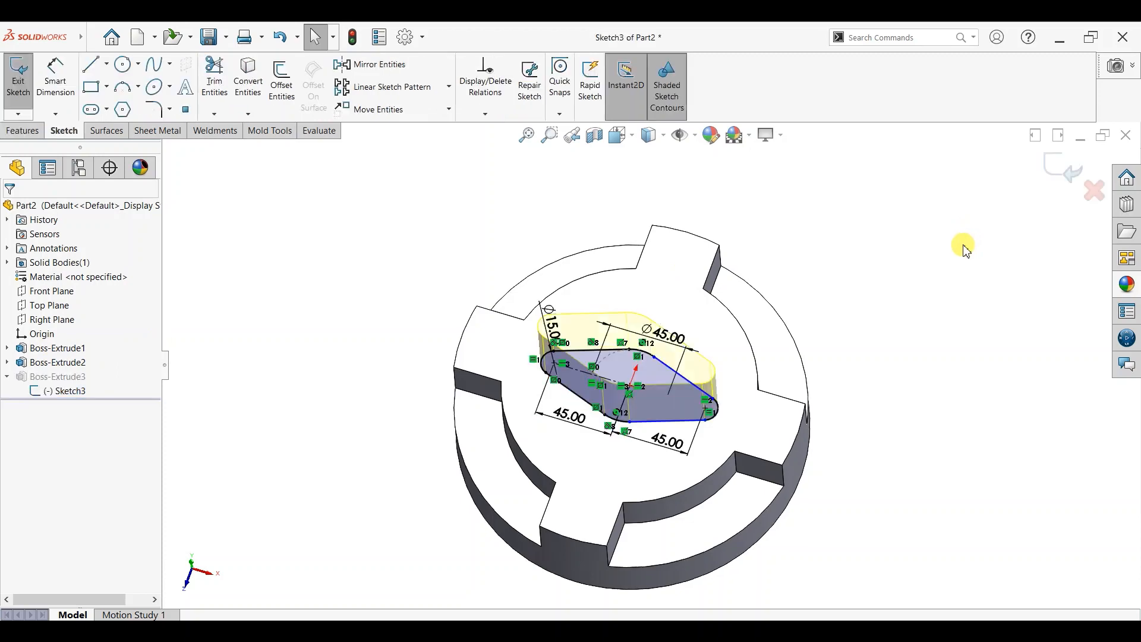
key("ctrl+8")
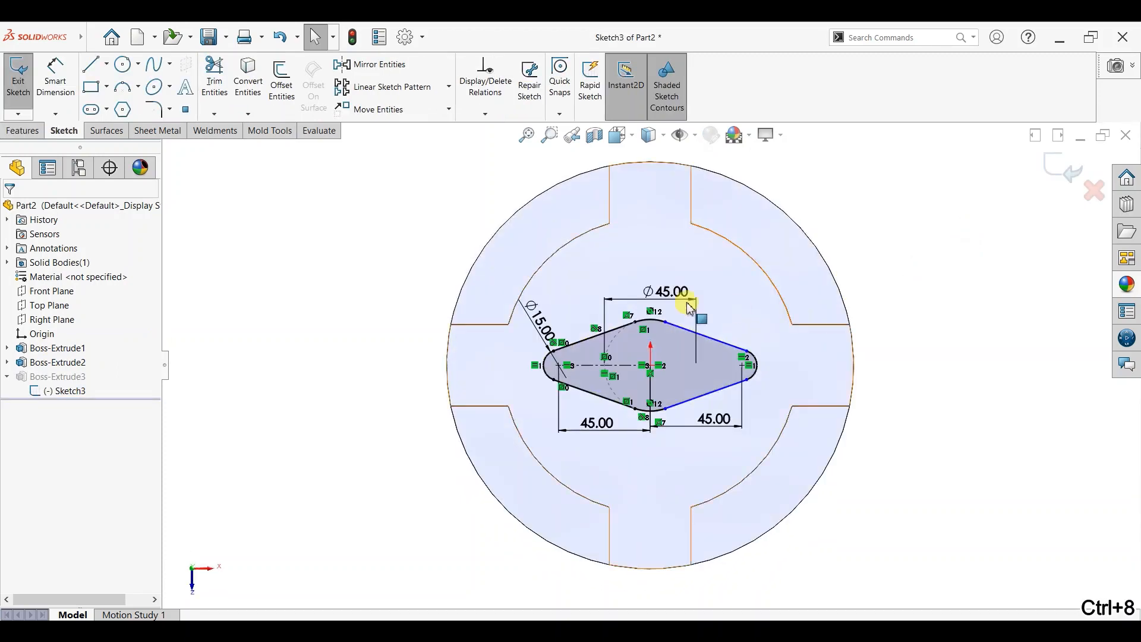
double_click(665, 293)
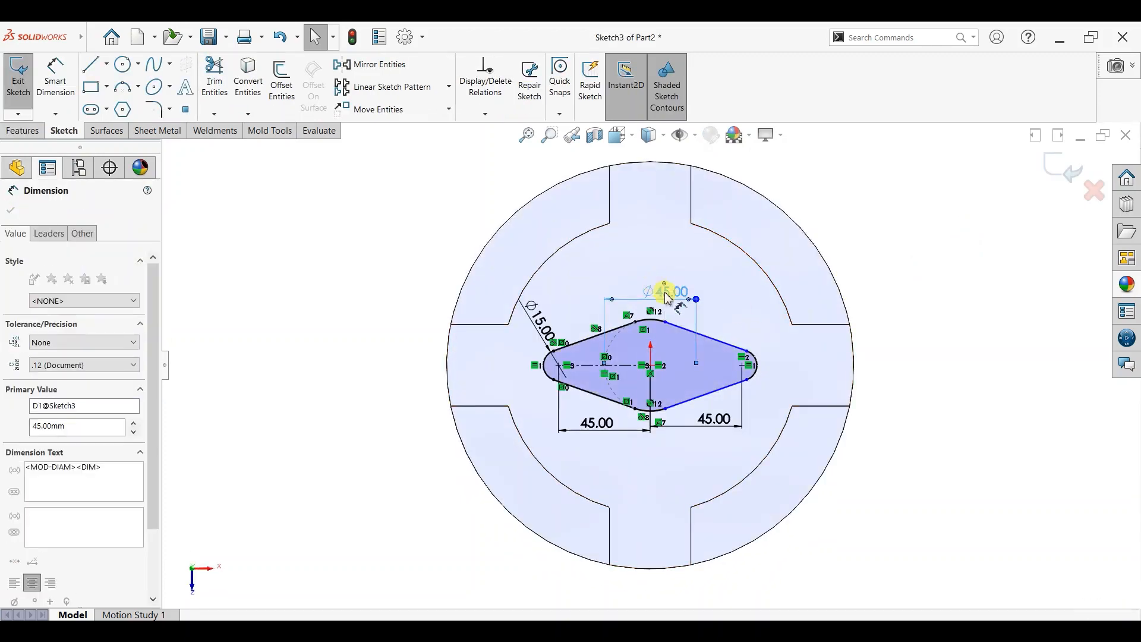
type("50")
key("Return")
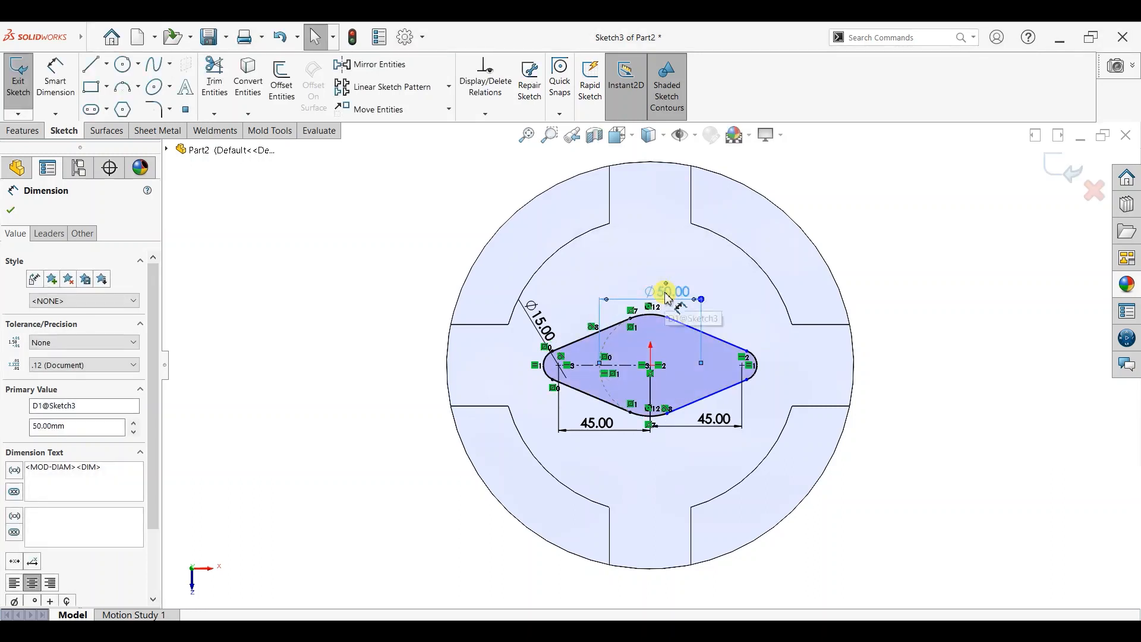
key("Escape")
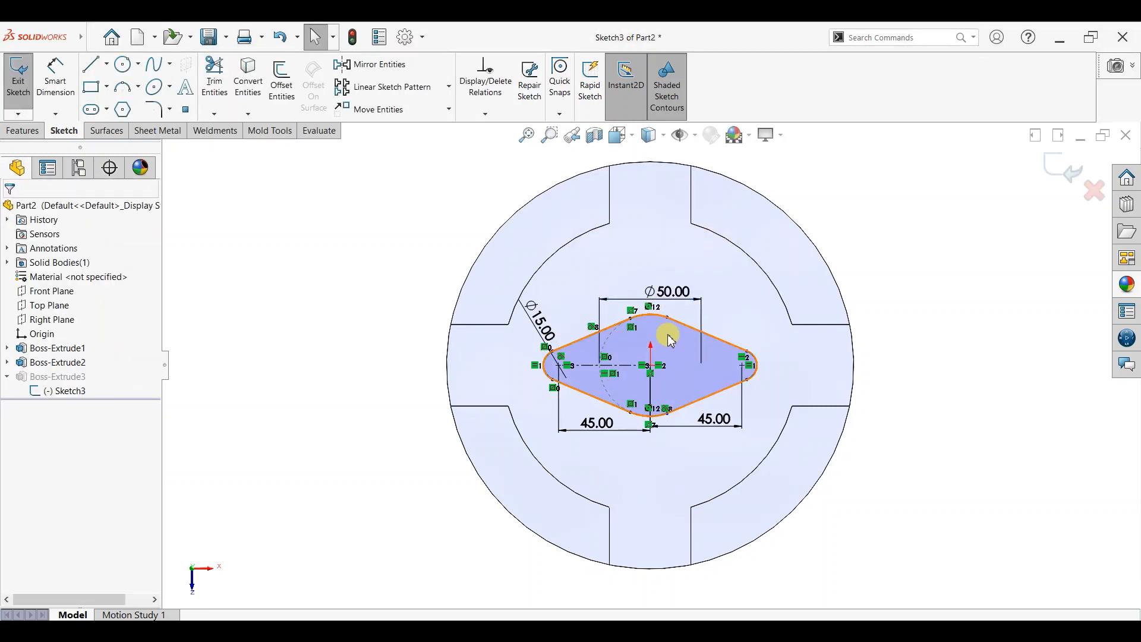
Try to align the top point of the rounded-diamond outline vertically with the origin, and exit the sketch.
scroll(665, 330, "down", 2)
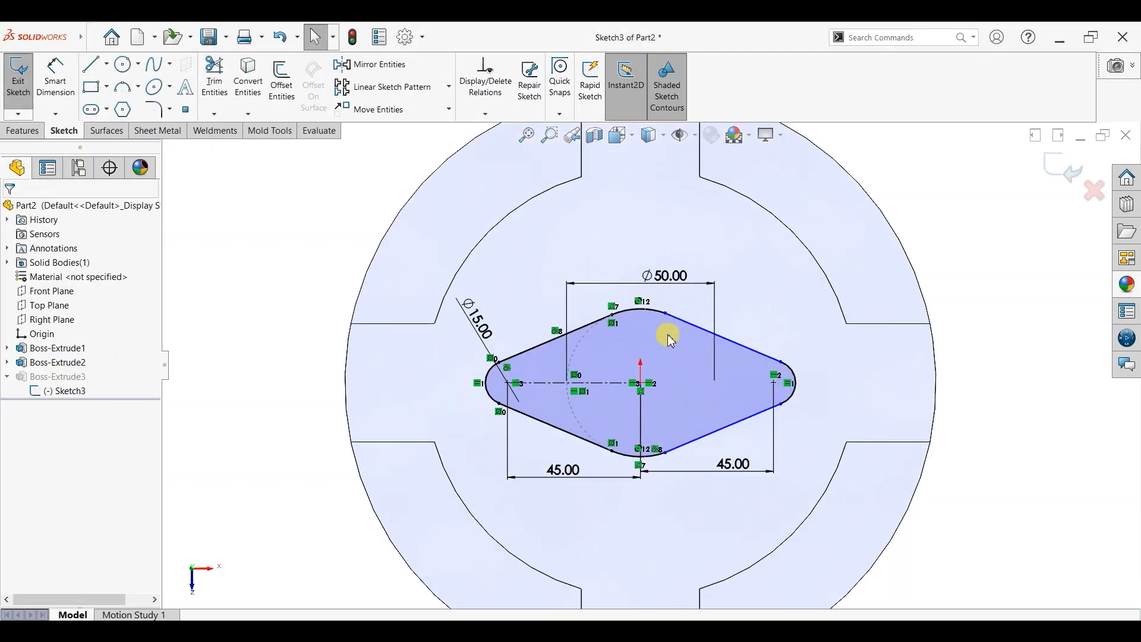
left_click(641, 313)
left_click(641, 383, "ctrl")
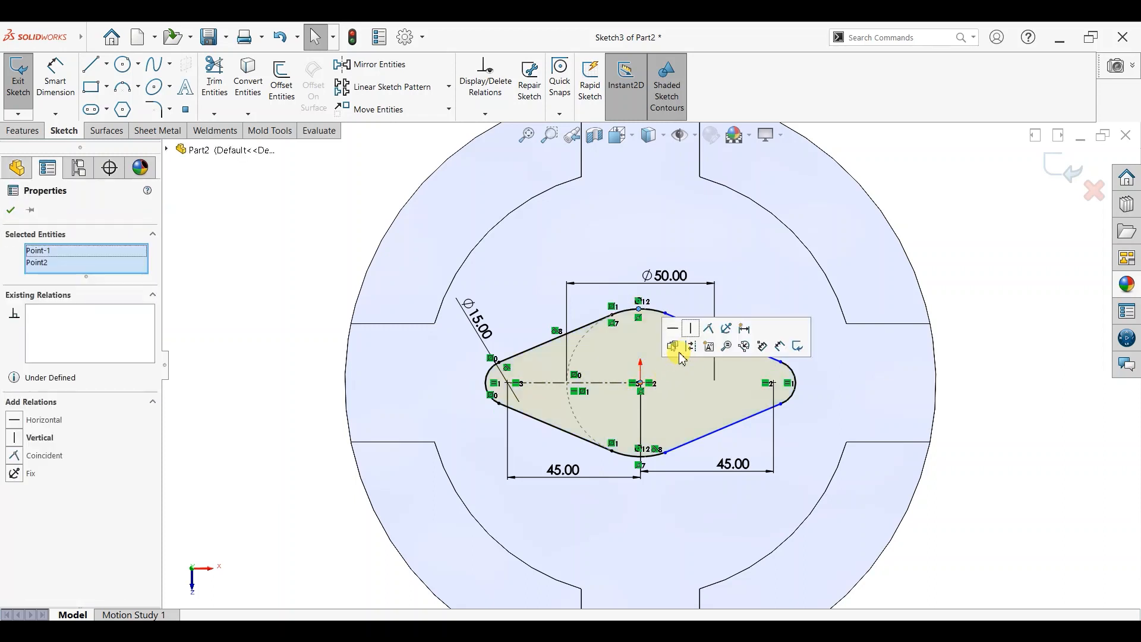
left_click(1056, 166)
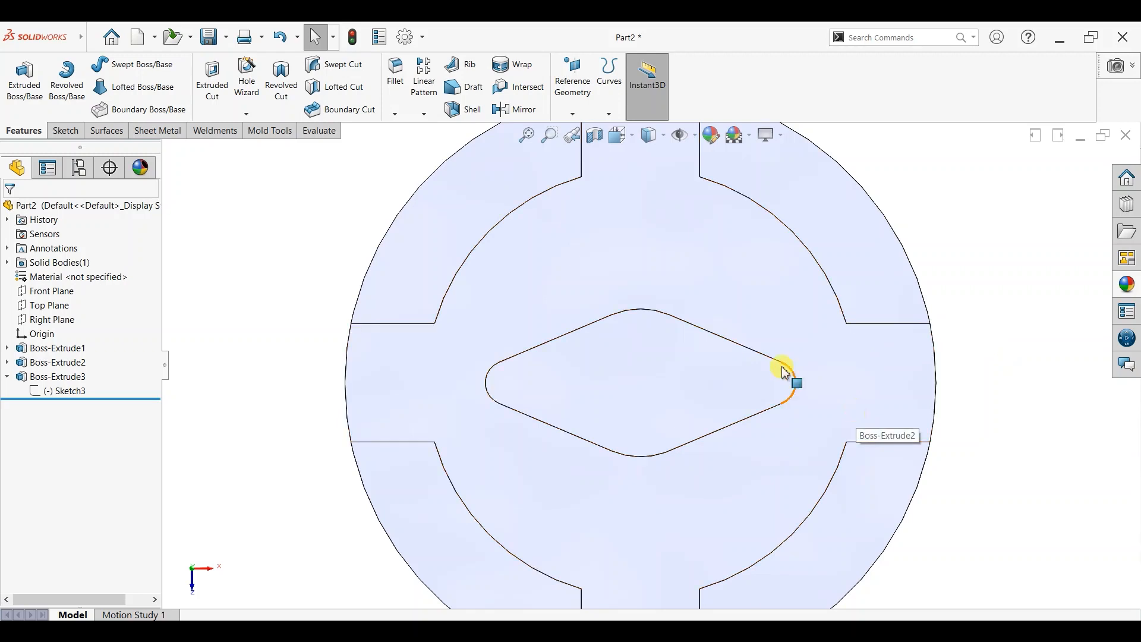
Apply a red colour from the standard swatch to the whole part.
scroll(743, 401, "up", 4)
middle_click_drag(679, 456, 679, 283)
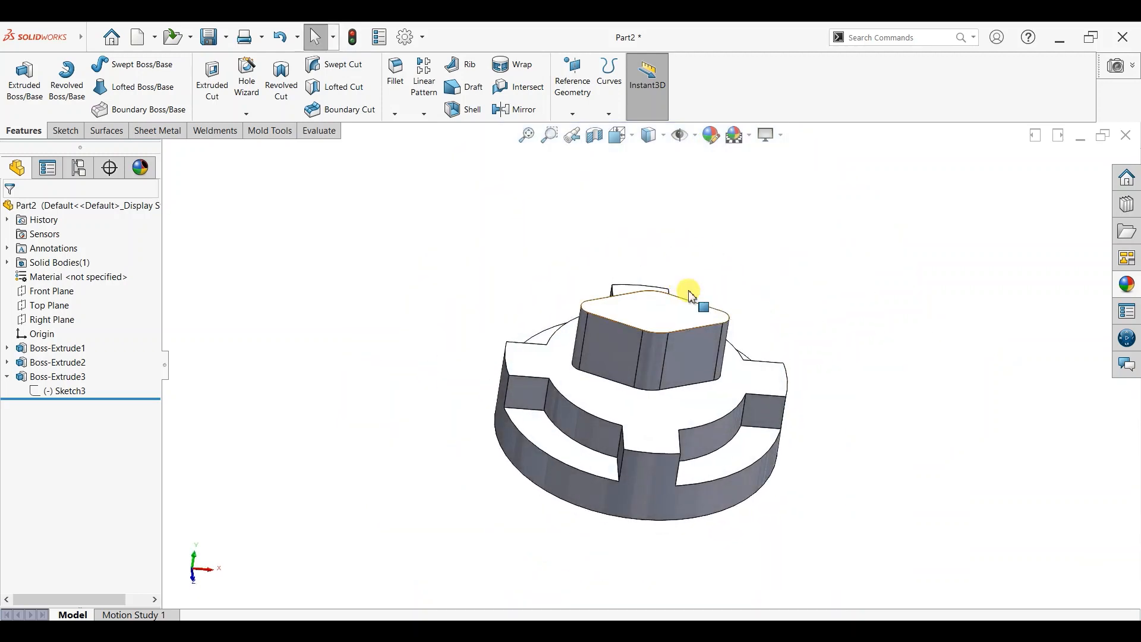
scroll(692, 297, "down", 2)
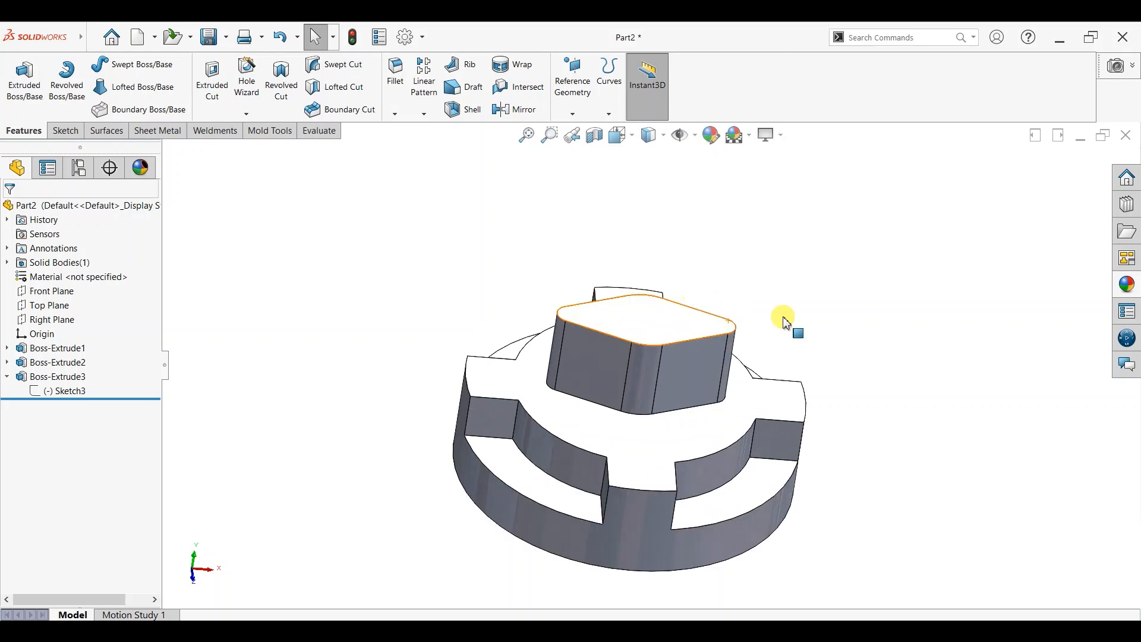
mouse_move(836, 354)
middle_mouse_down()
mouse_move(782, 326)
mouse_move(765, 331)
mouse_move(819, 329)
mouse_move(810, 344)
mouse_move(822, 356)
middle_mouse_up()
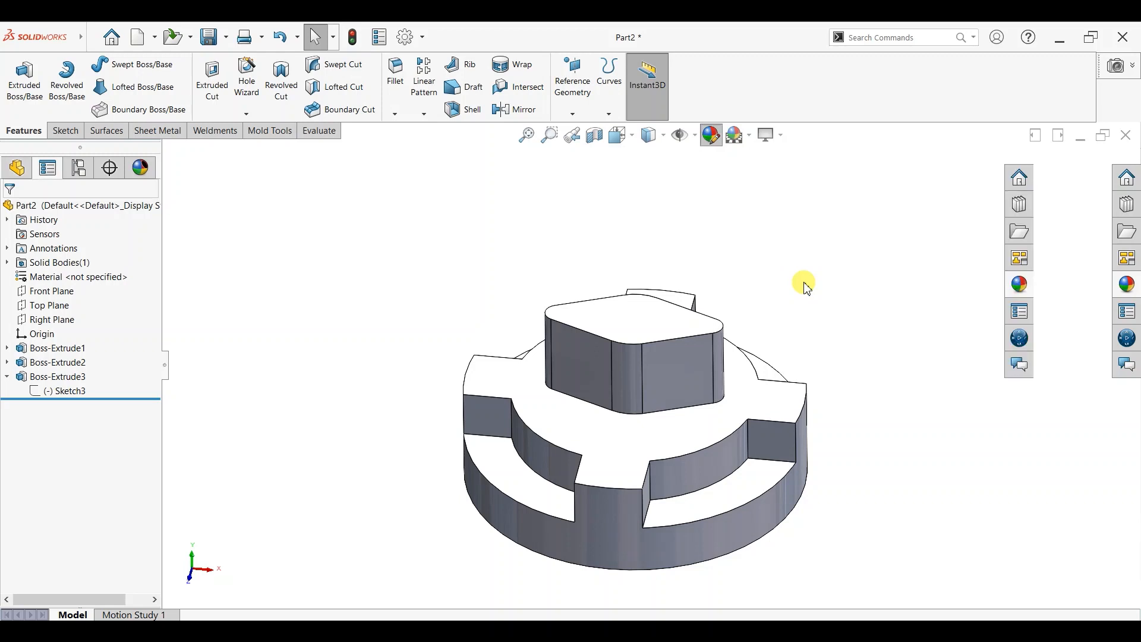
left_click_drag(149, 353, 153, 433)
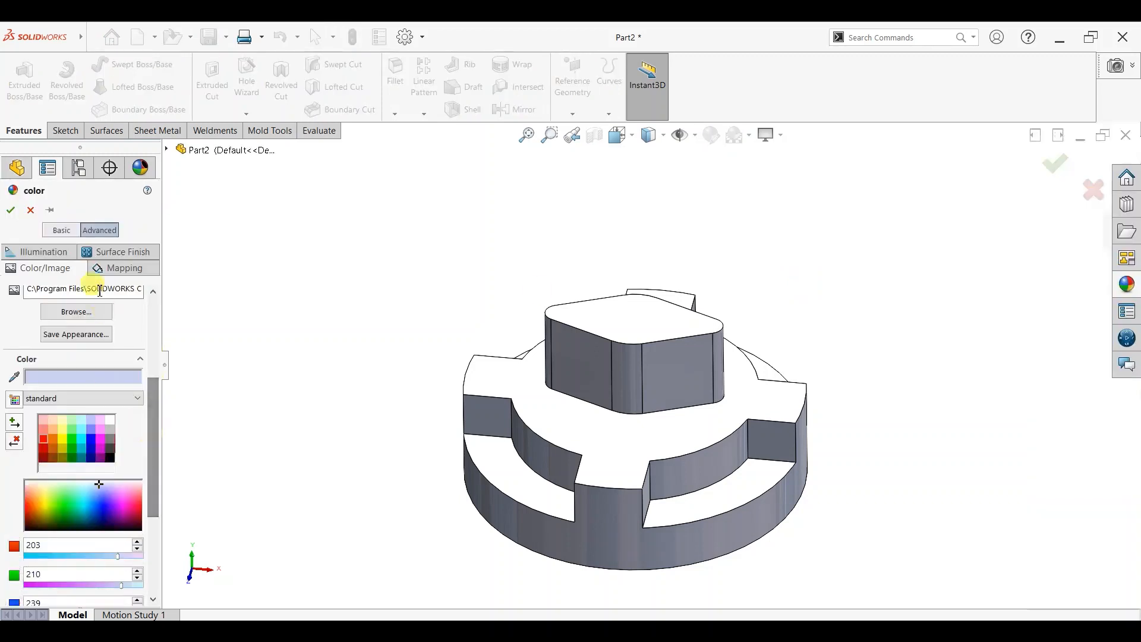
left_click(45, 436)
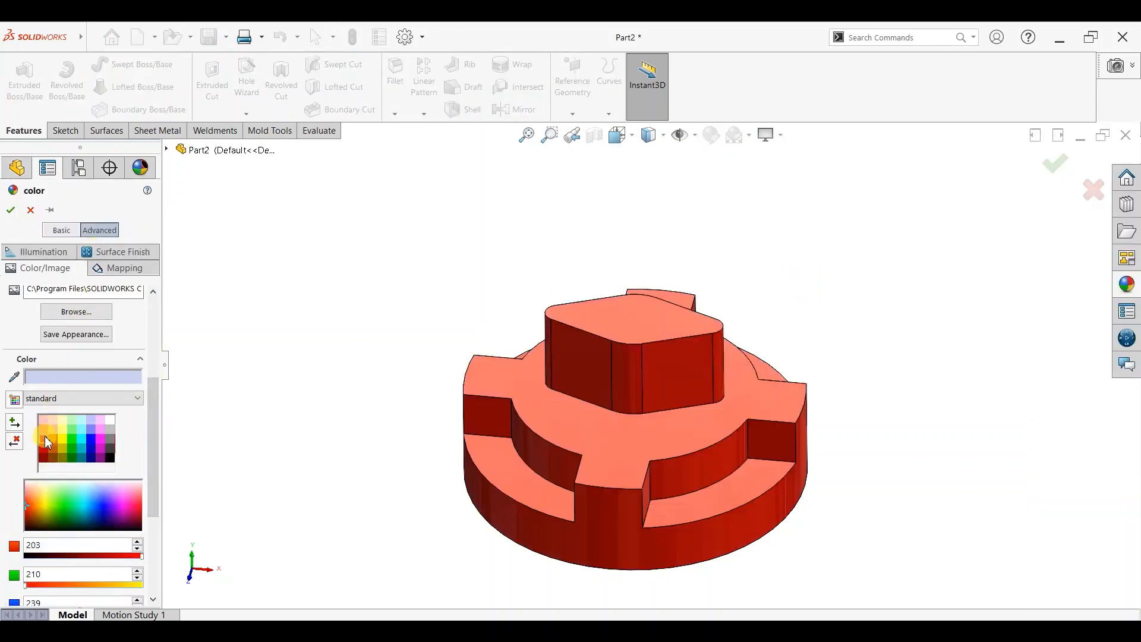
left_click(11, 210)
middle_click_drag(627, 540, 746, 482)
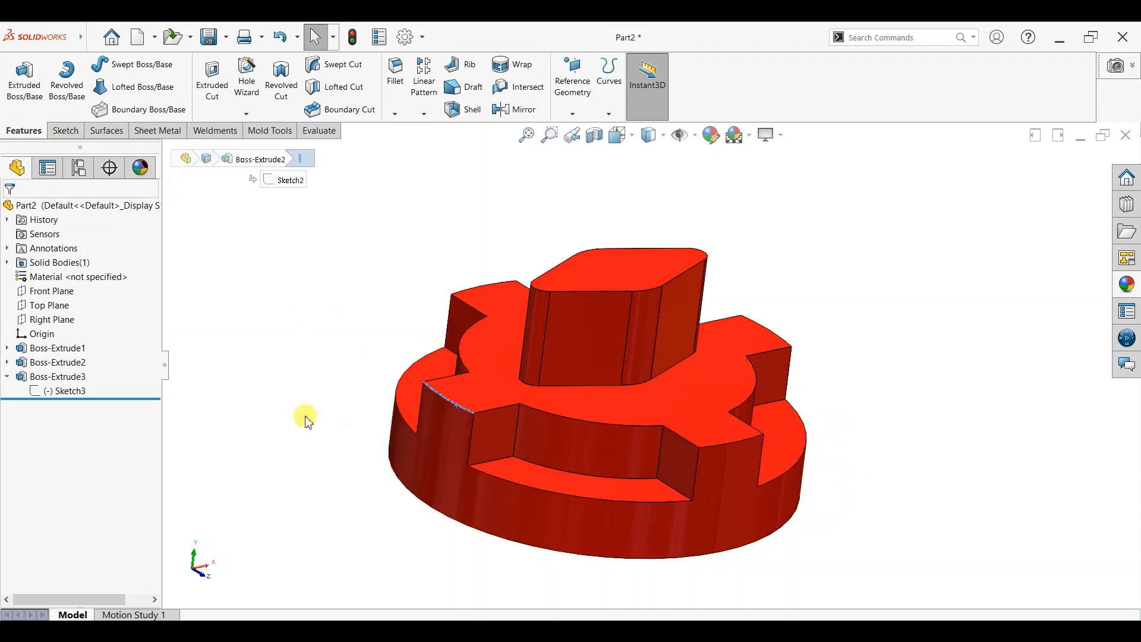
left_click(471, 405)
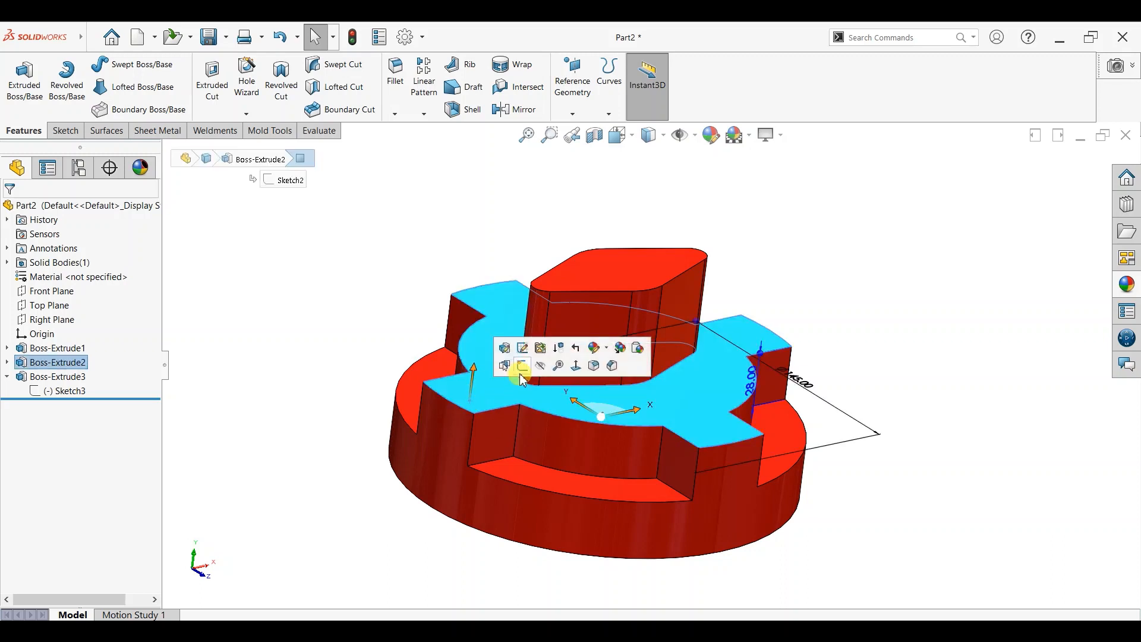
left_click(512, 366)
left_click(18, 131)
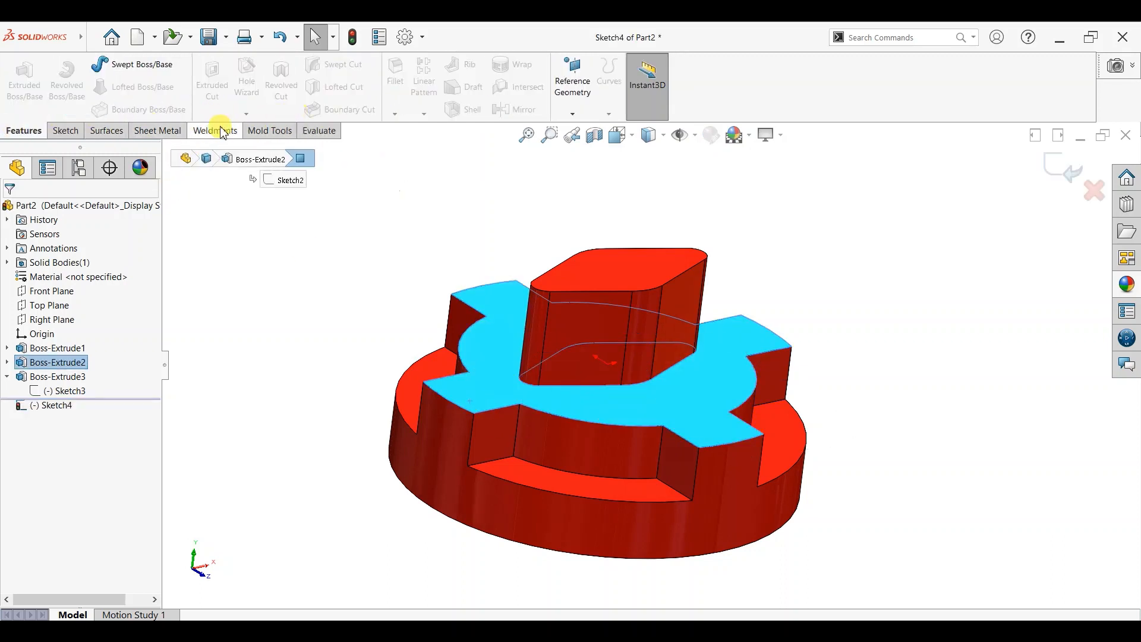
left_click(1080, 203)
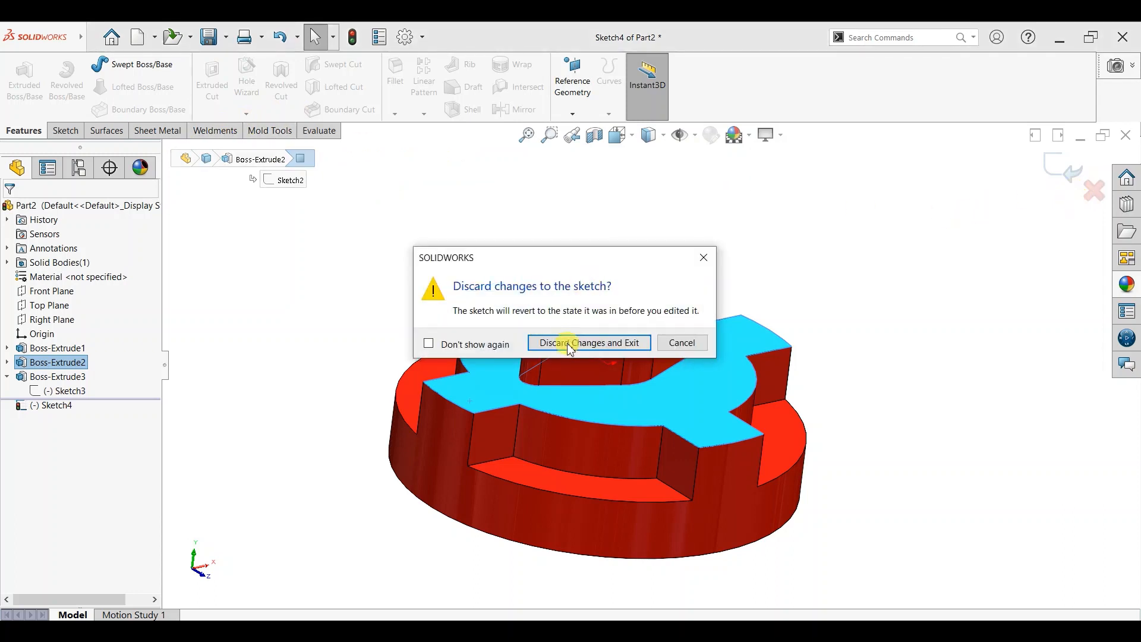
left_click(567, 339)
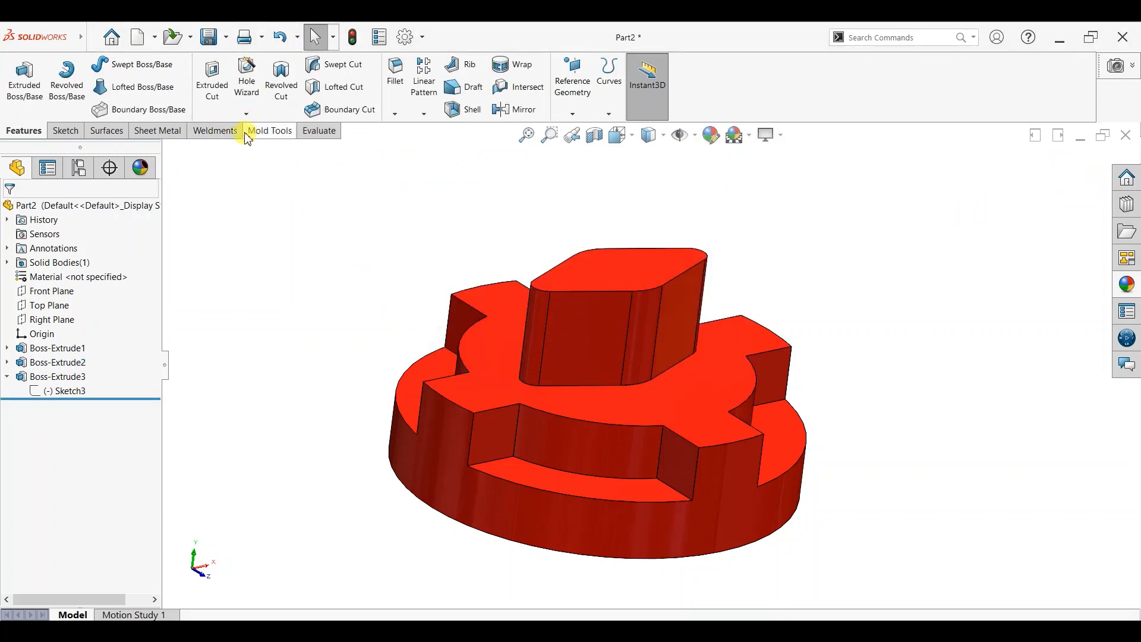
Start a Hole Wizard counterbore hole for an ANSI Metric hex bolt, size M8, with a Through All end condition.
left_click(246, 114)
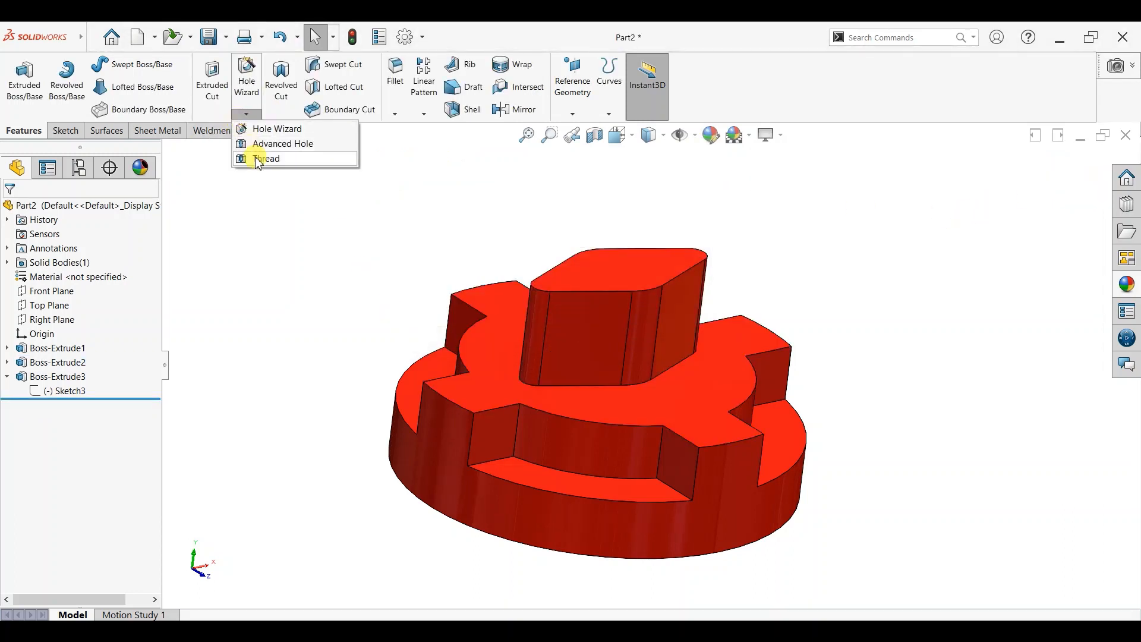
left_click(270, 128)
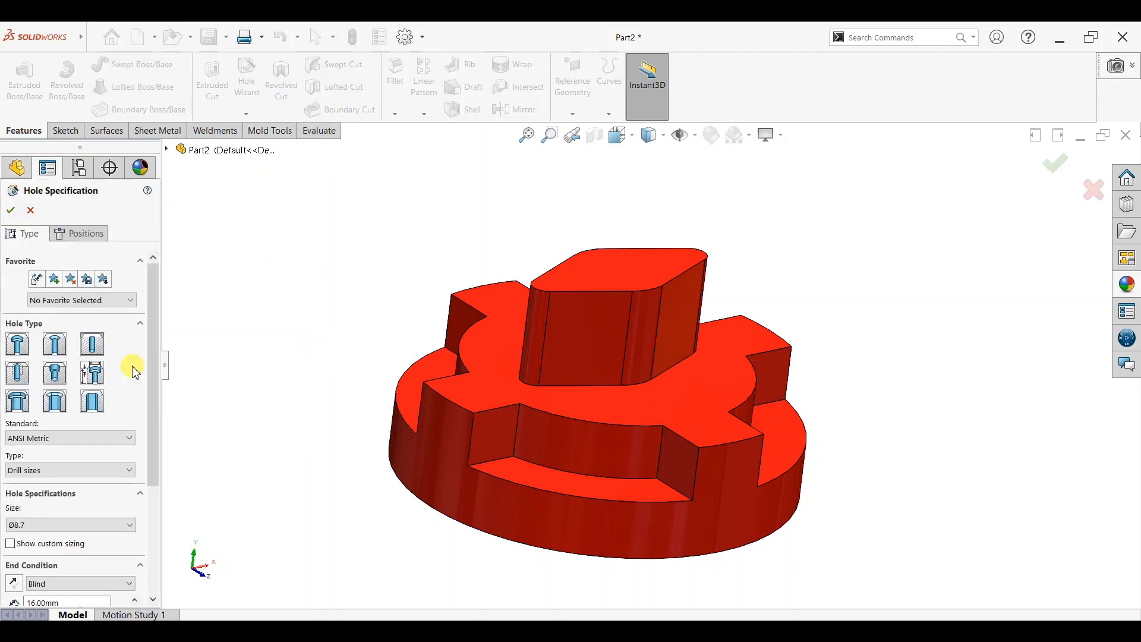
left_click(17, 345)
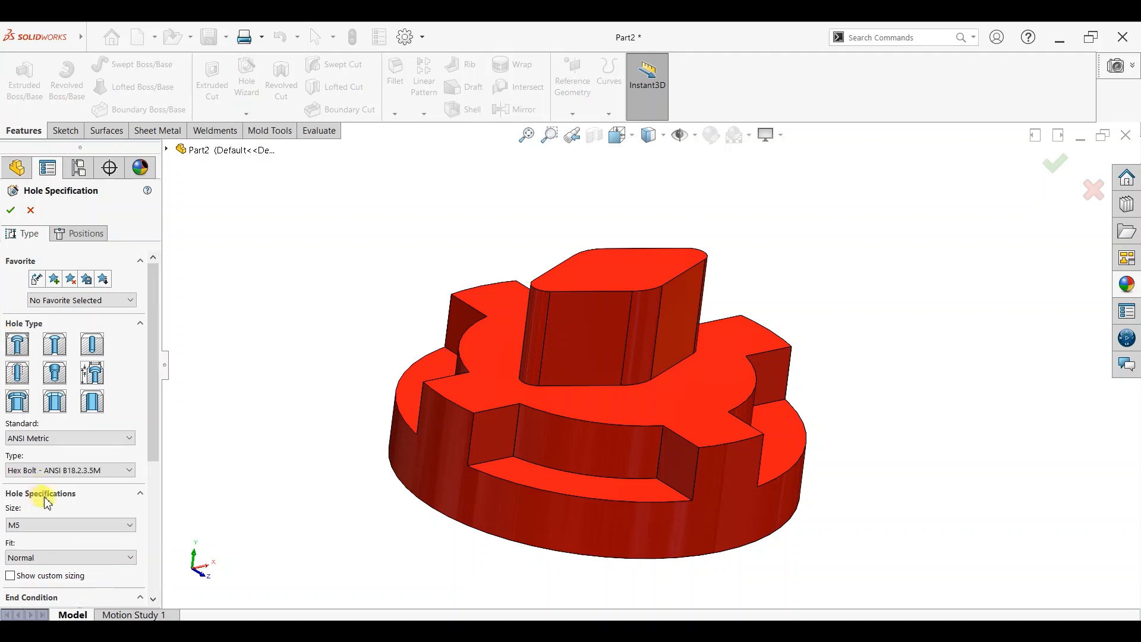
scroll(143, 475, "down", 3)
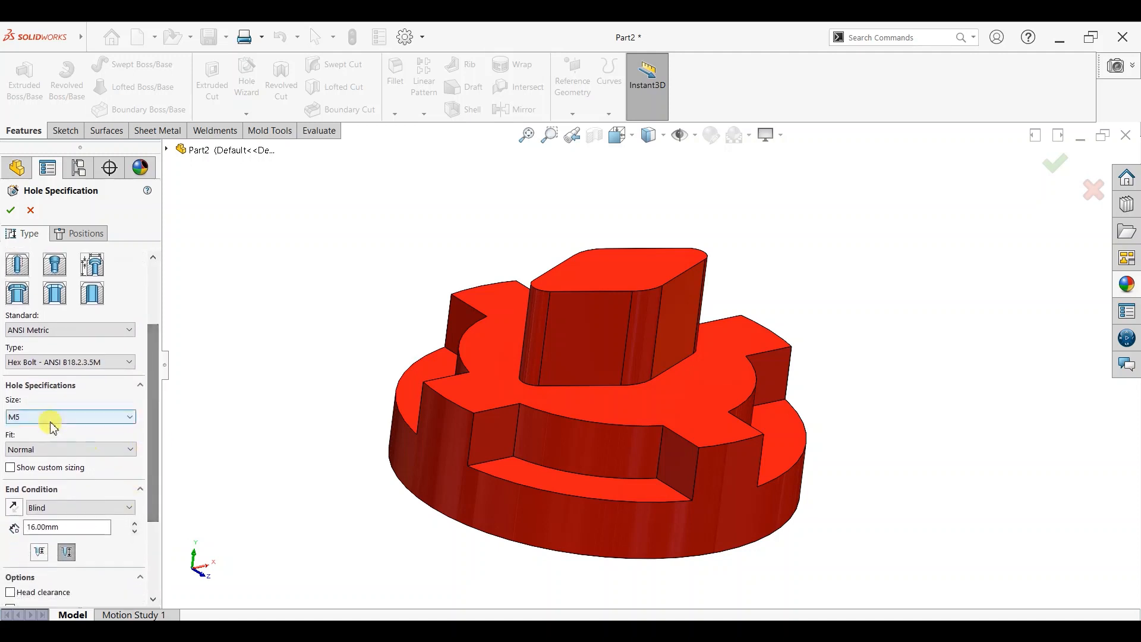
left_click(50, 418)
left_click(38, 440)
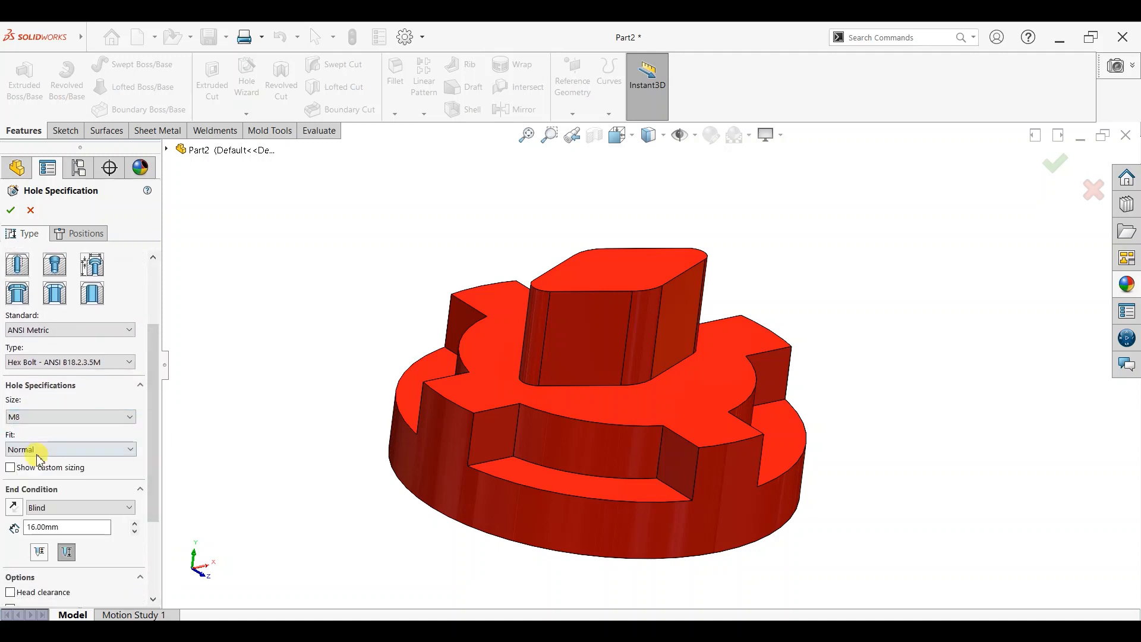
left_click(68, 512)
left_click(69, 527)
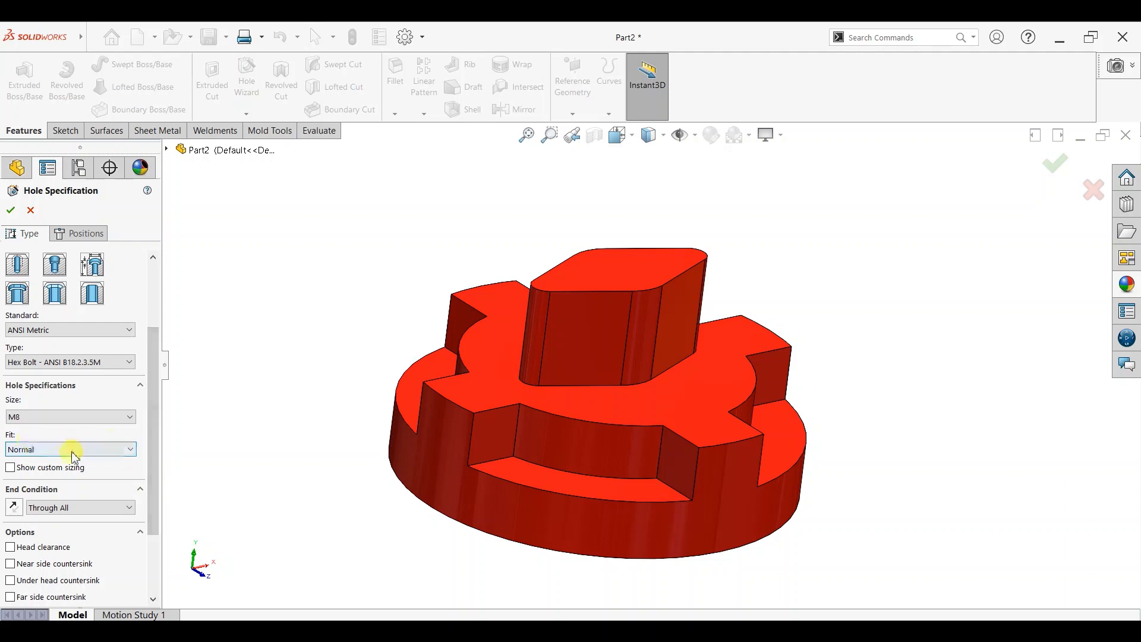
Set custom hole sizes: 8.5 mm through-hole diameter, 12 mm counterbore diameter and 8 mm counterbore depth.
left_click(10, 467)
scroll(154, 484, "down", 1)
scroll(154, 489, "down", 2)
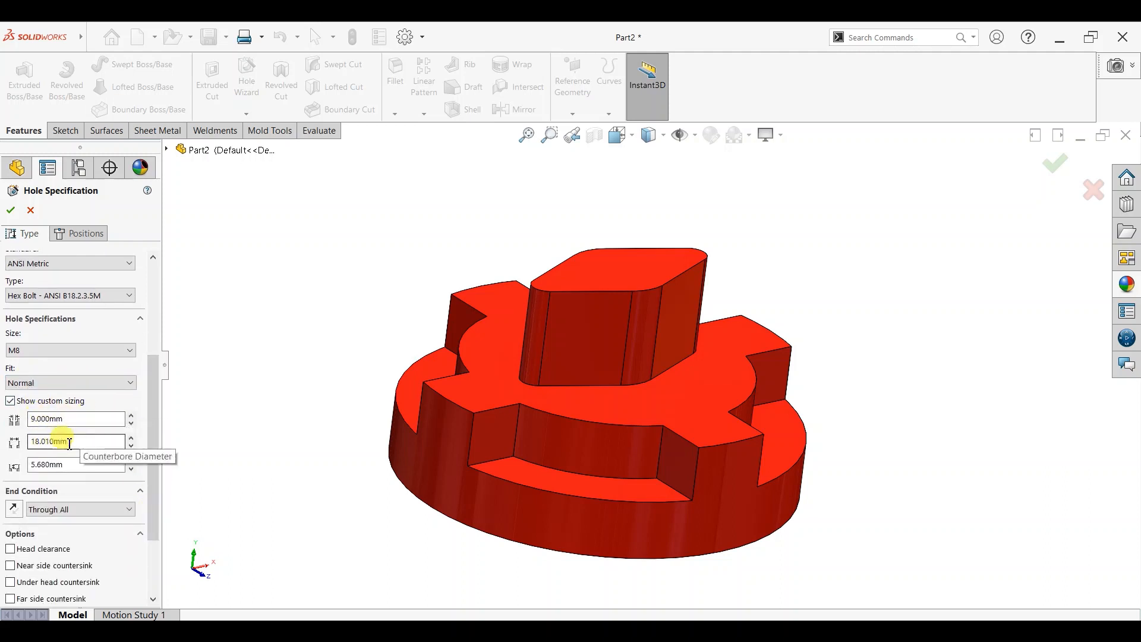
left_click_drag(66, 442, 34, 441)
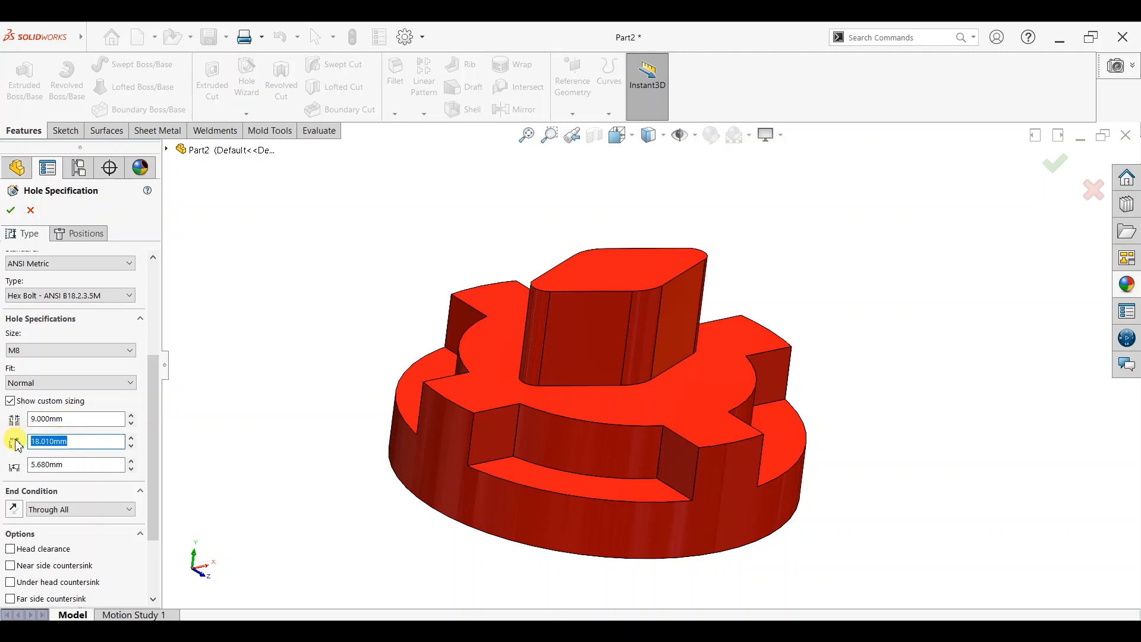
key("Return")
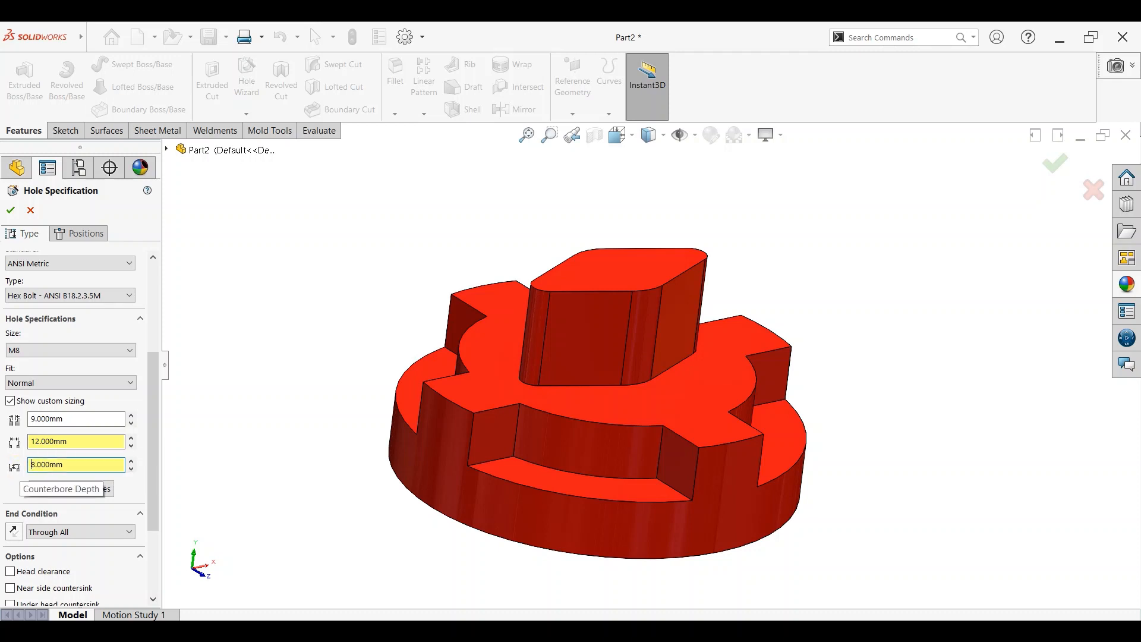
double_click(60, 419)
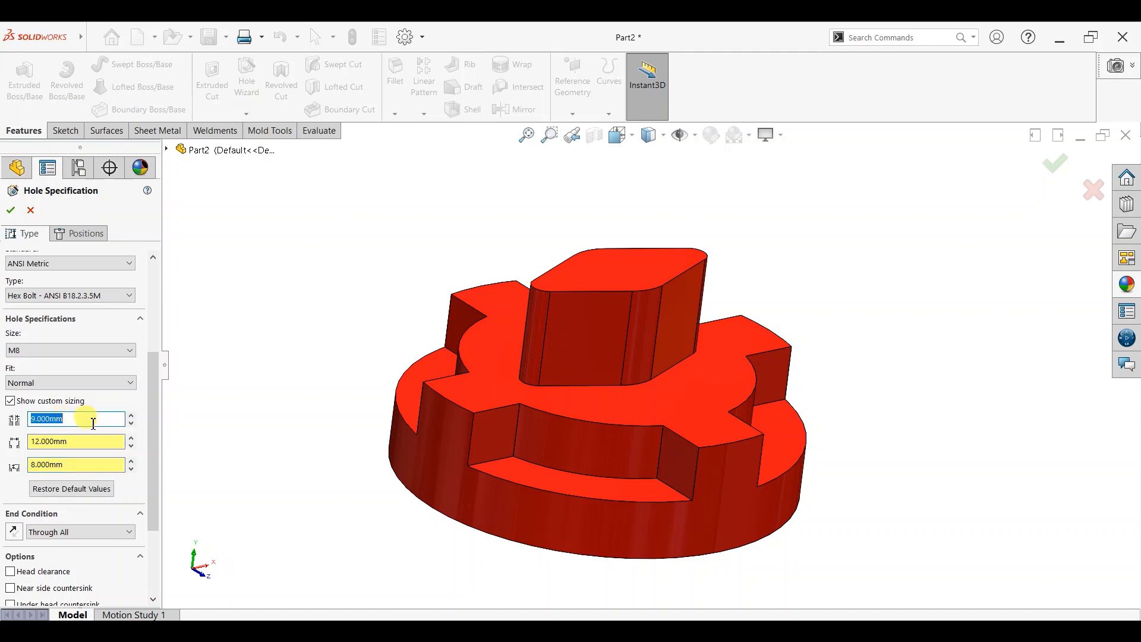
type("8.5")
key("Return")
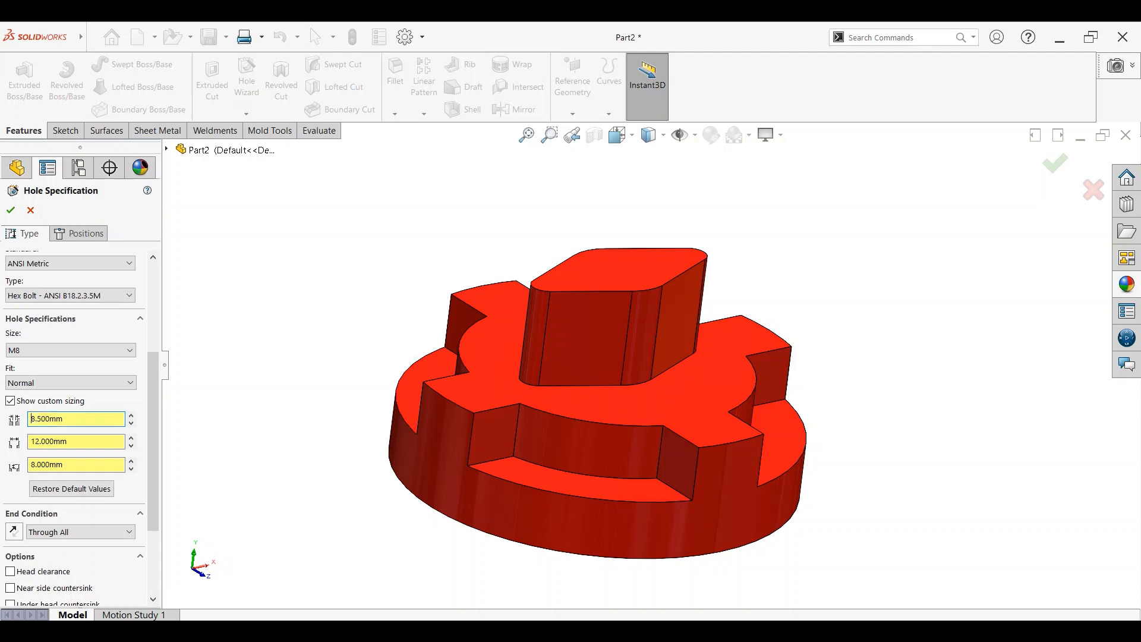
Place the hole on the top face of the four-tab boss, on the right-hand tab in line with the origin.
left_click(75, 238)
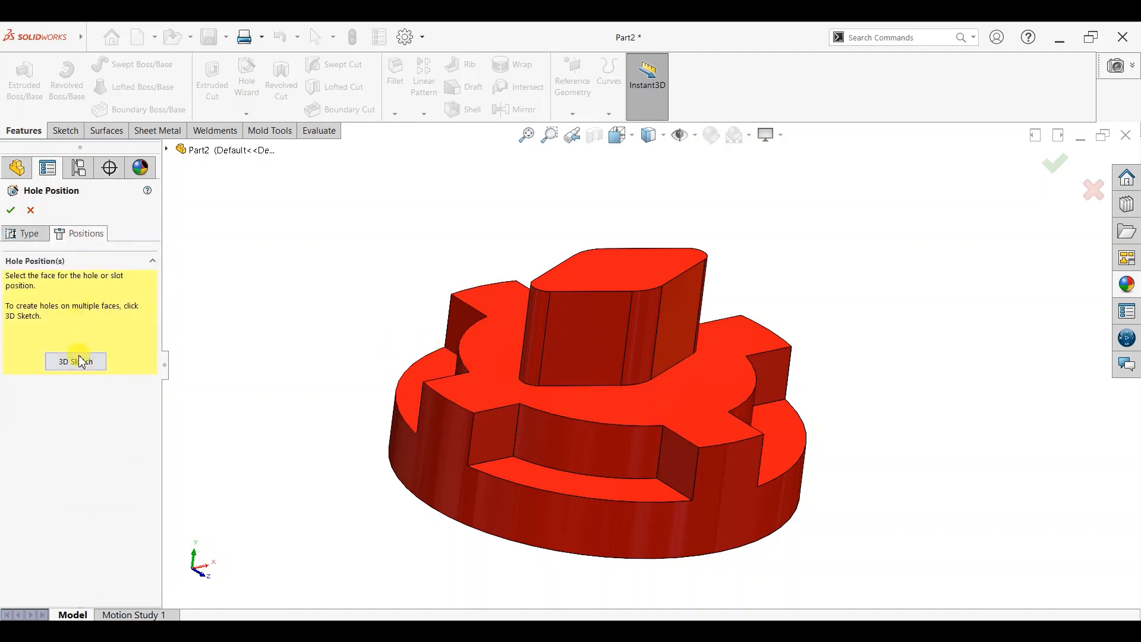
left_click(466, 393)
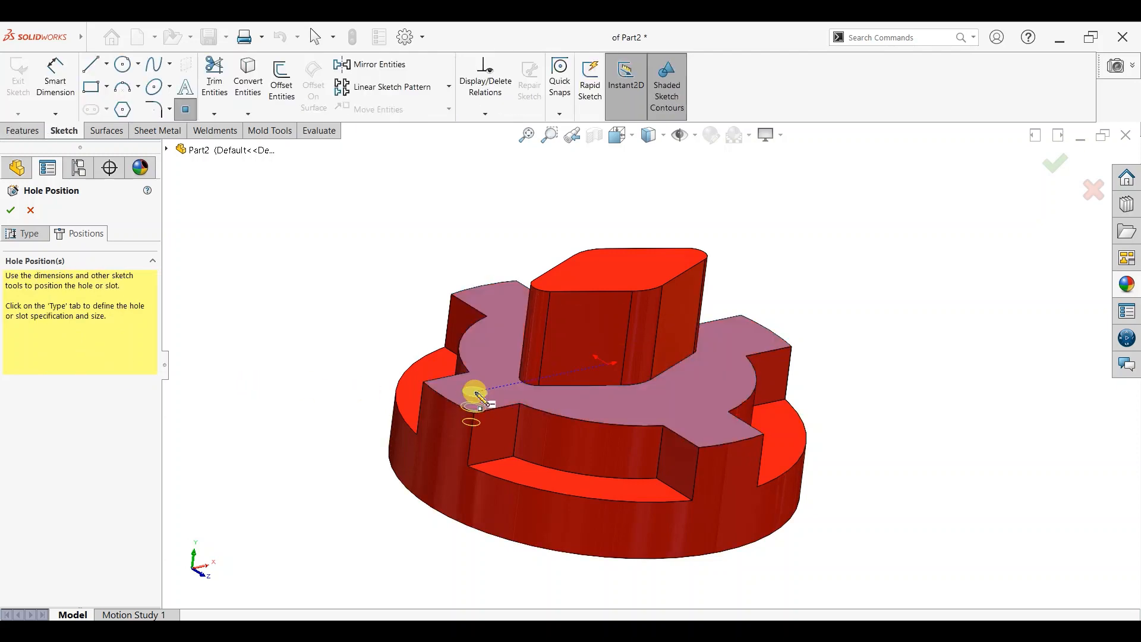
middle_click_drag(472, 393, 459, 432)
key("space")
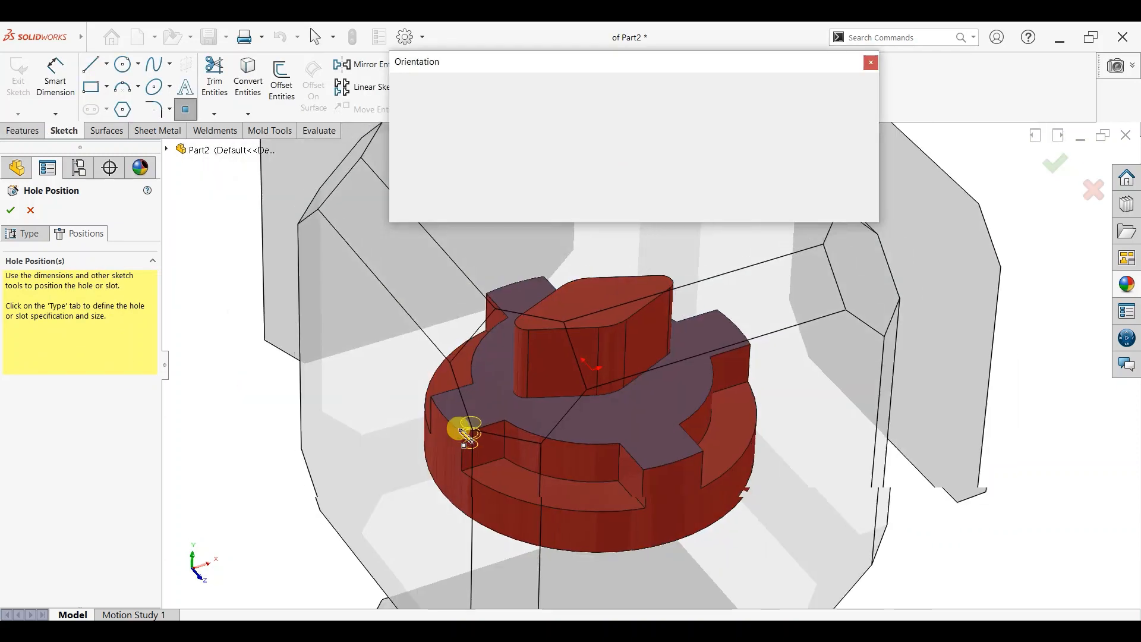
left_click(474, 373)
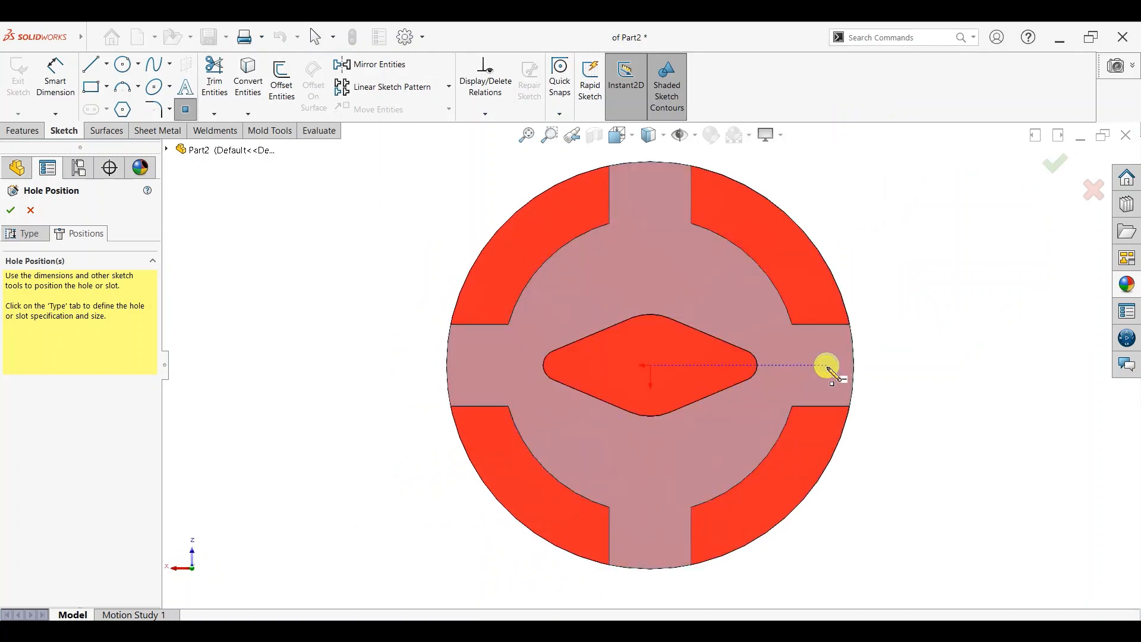
left_click(826, 365)
right_click(903, 312)
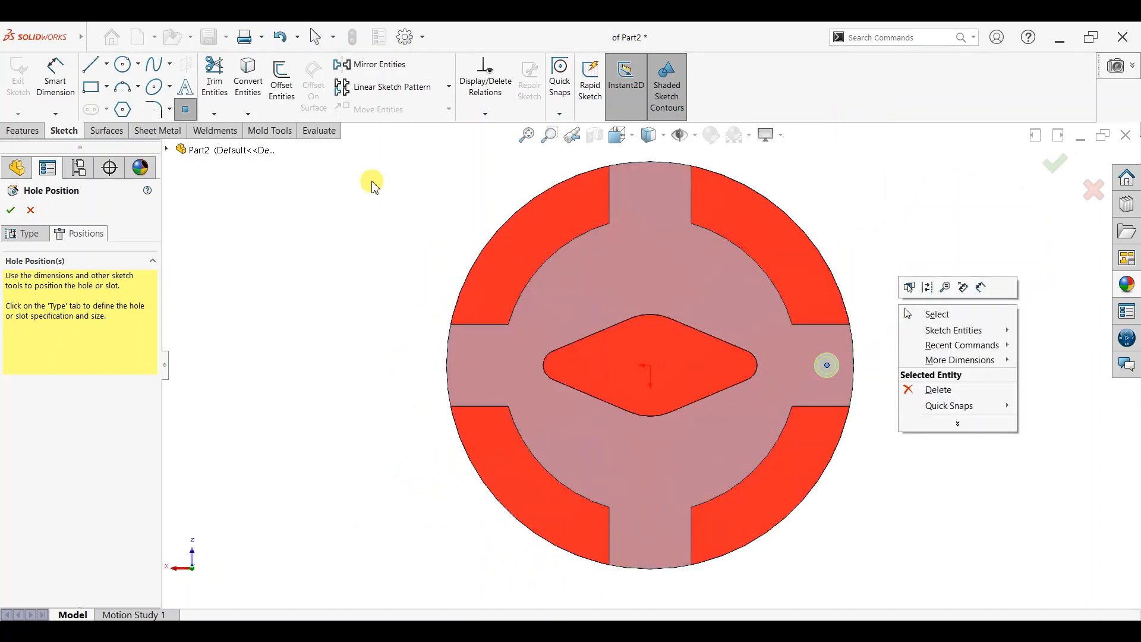
Dimension the hole centre 32 mm from the nearest rounded tip of the diamond boss.
left_click(55, 74)
left_click(827, 364)
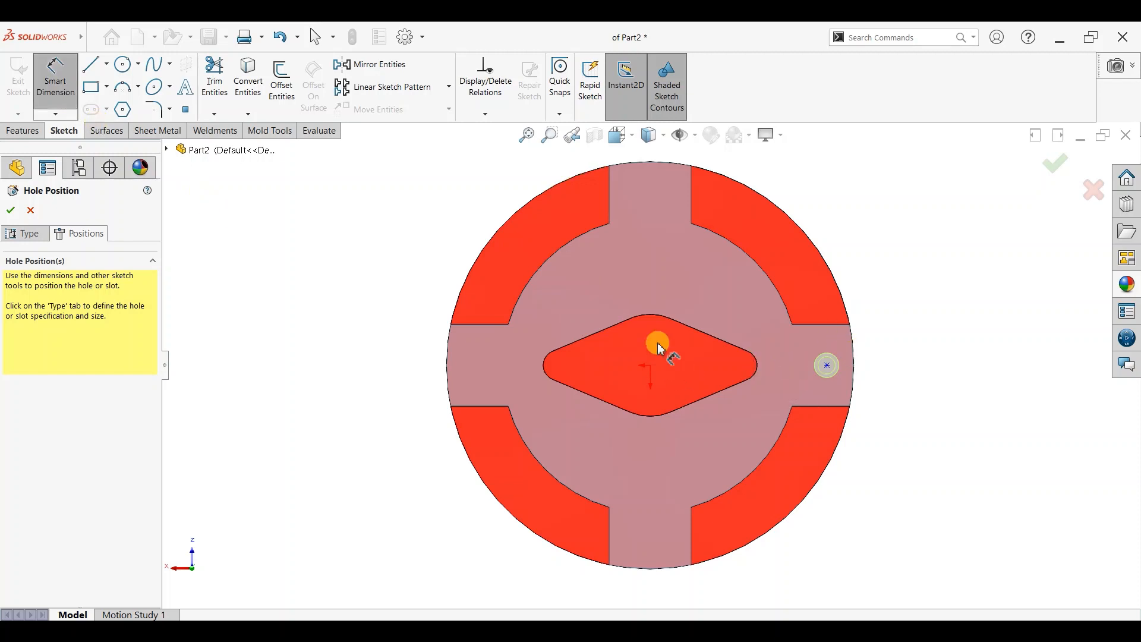
left_click(828, 367)
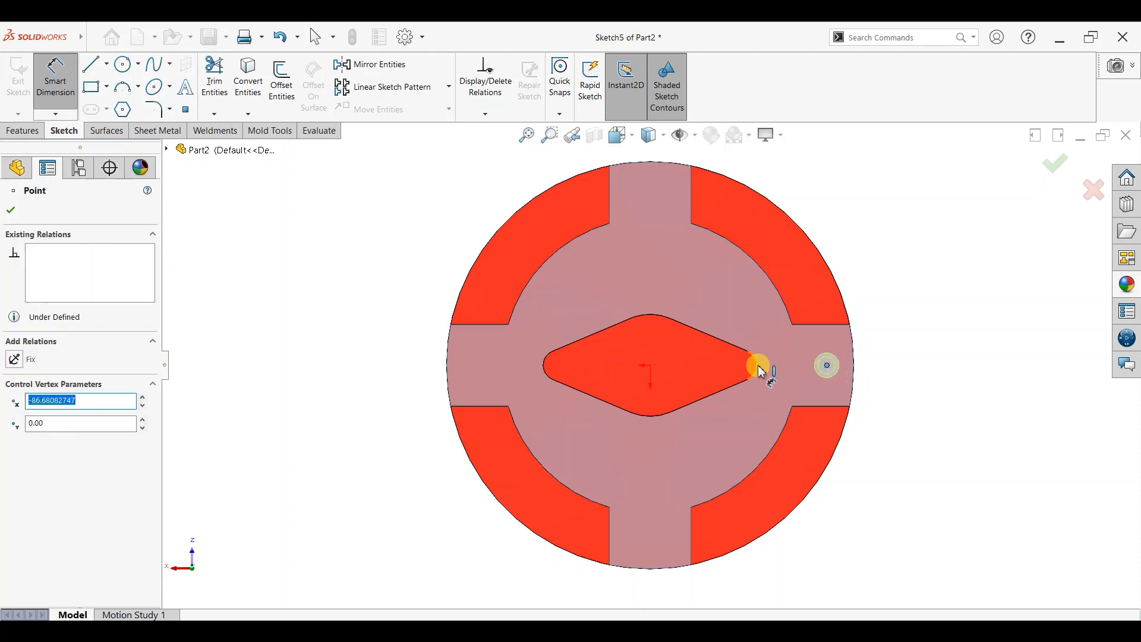
left_click(757, 366)
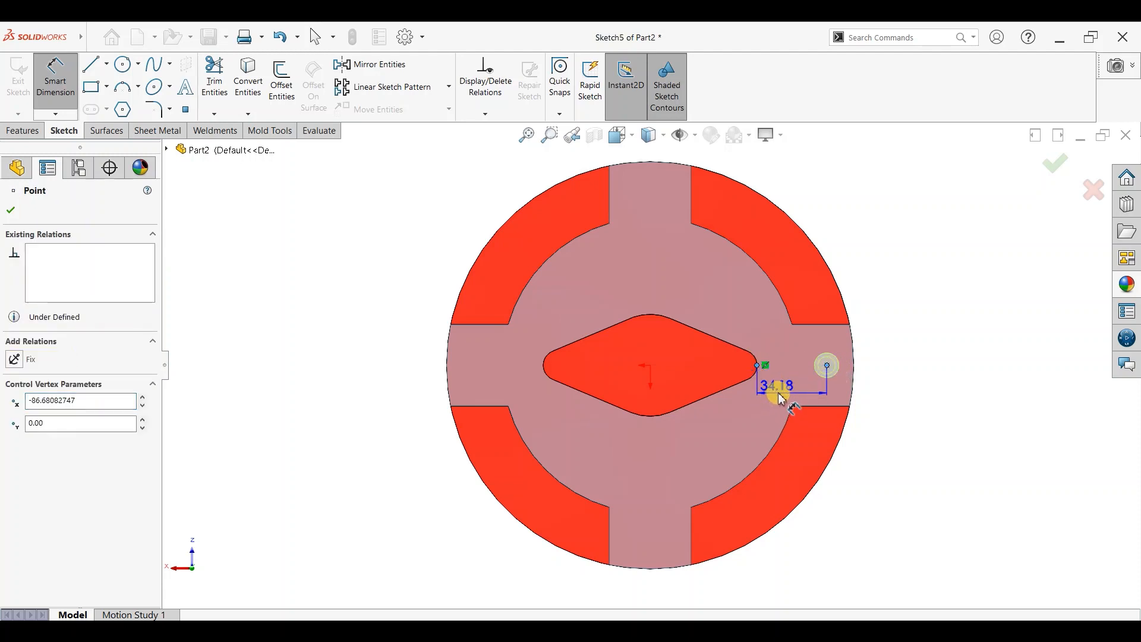
left_click(782, 397)
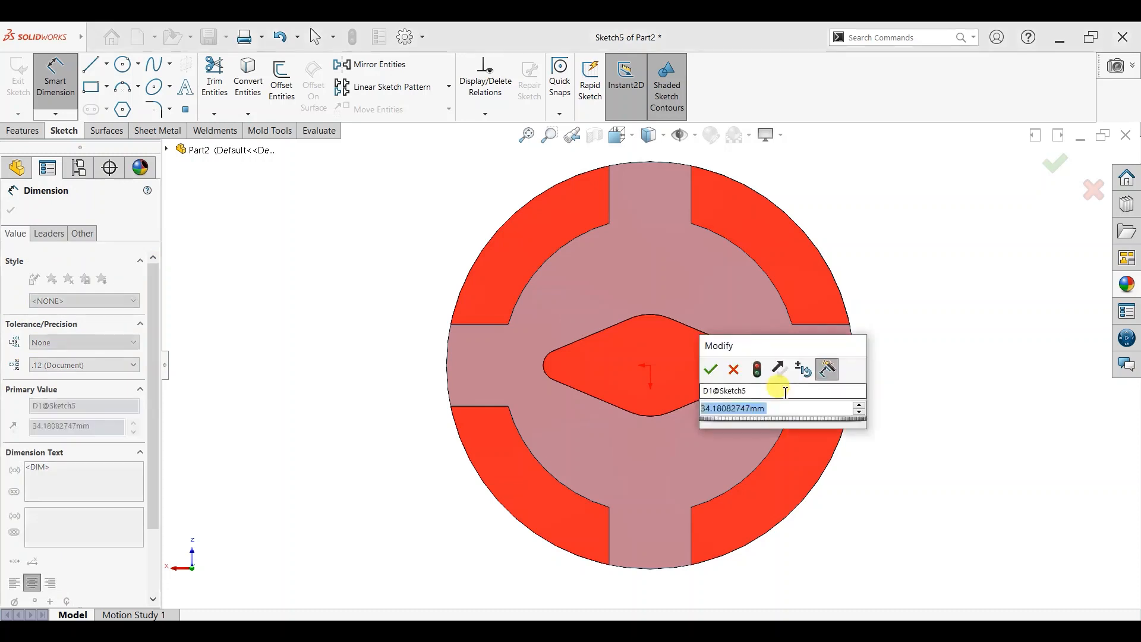
type("32")
key("Return")
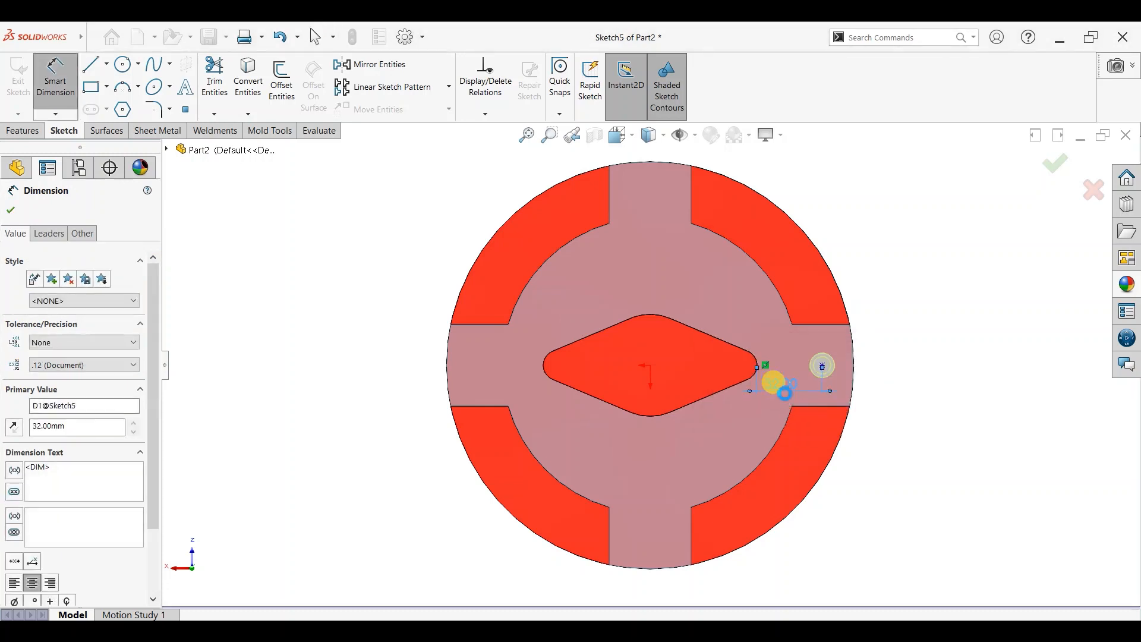
left_click(11, 210)
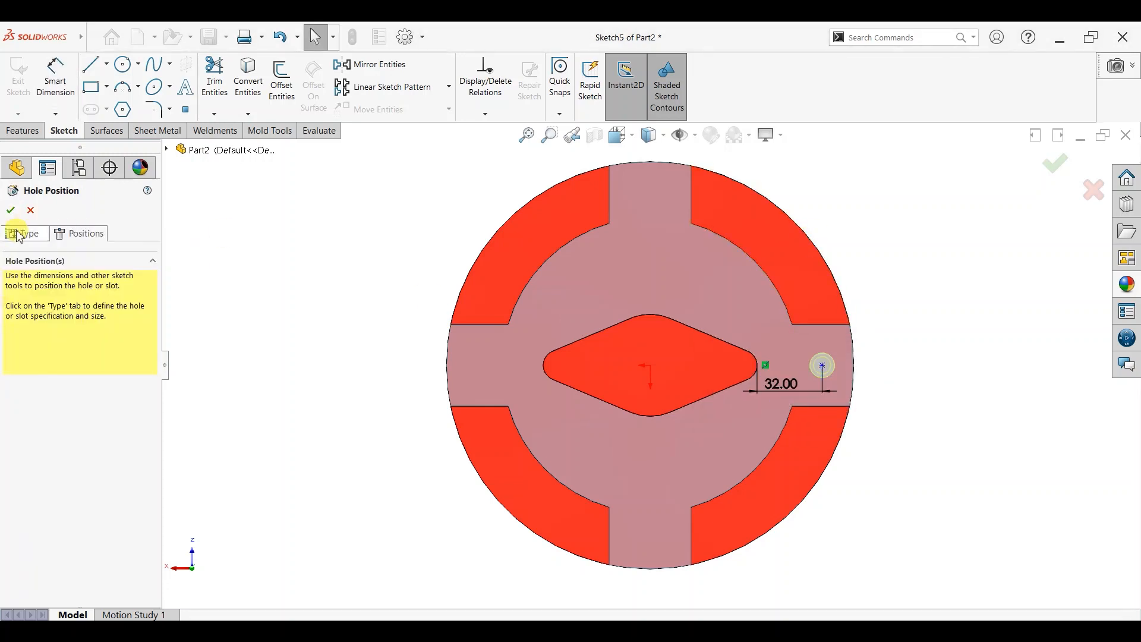
Finish the M8 counterbore hole on the tab and inspect it on the model.
left_click(11, 210)
middle_click_drag(879, 444, 716, 321)
scroll(603, 481, "down", 3)
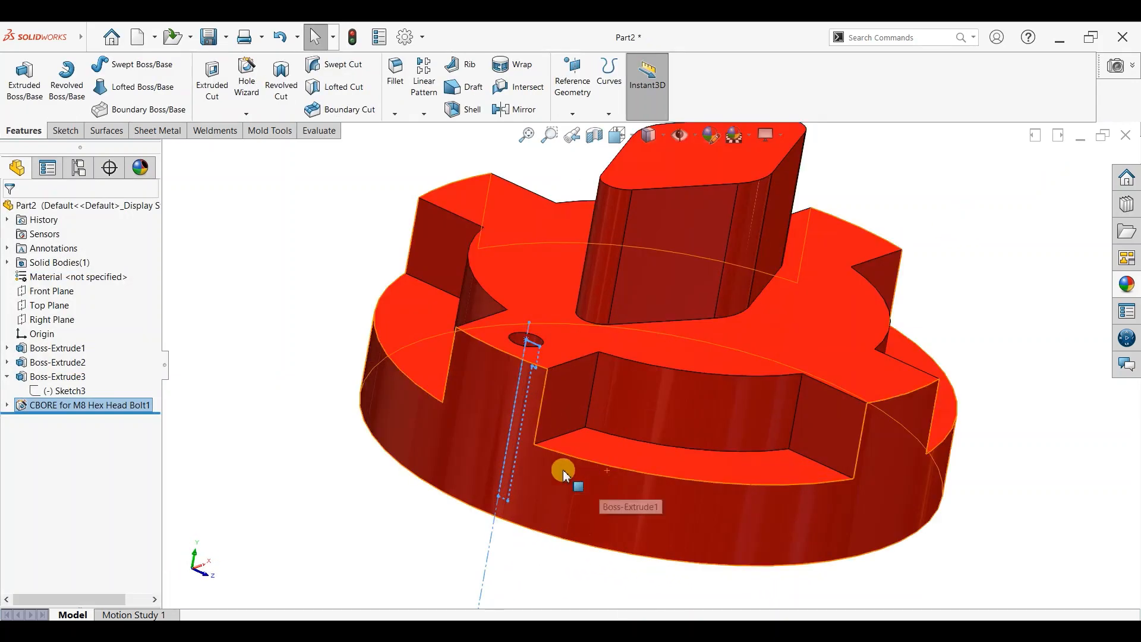
left_click(257, 468)
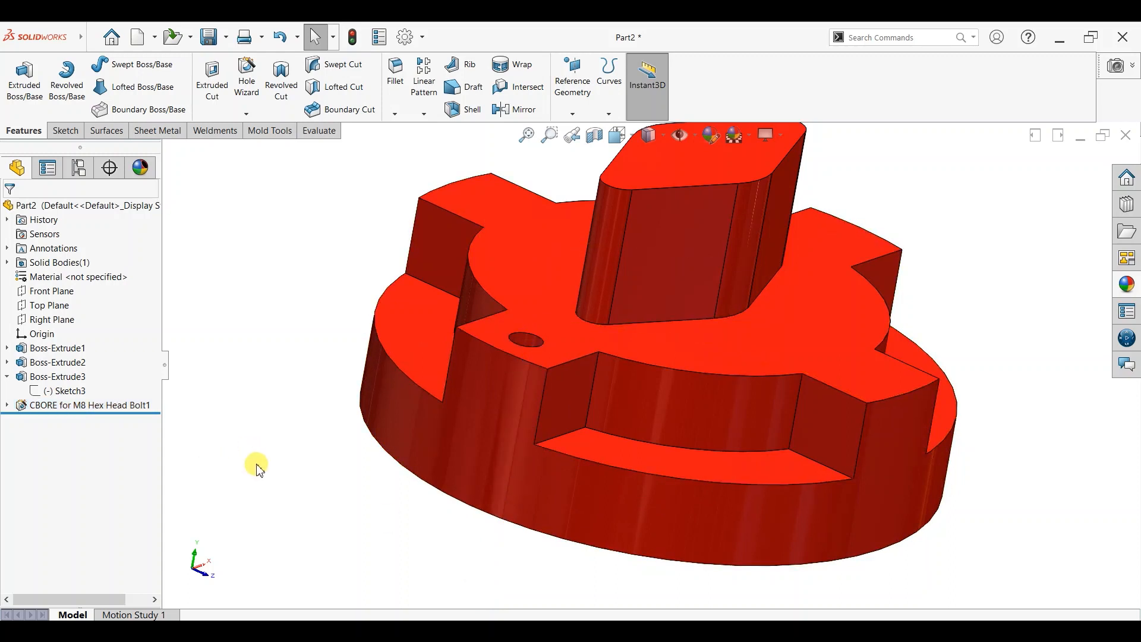
scroll(648, 356, "up", 3)
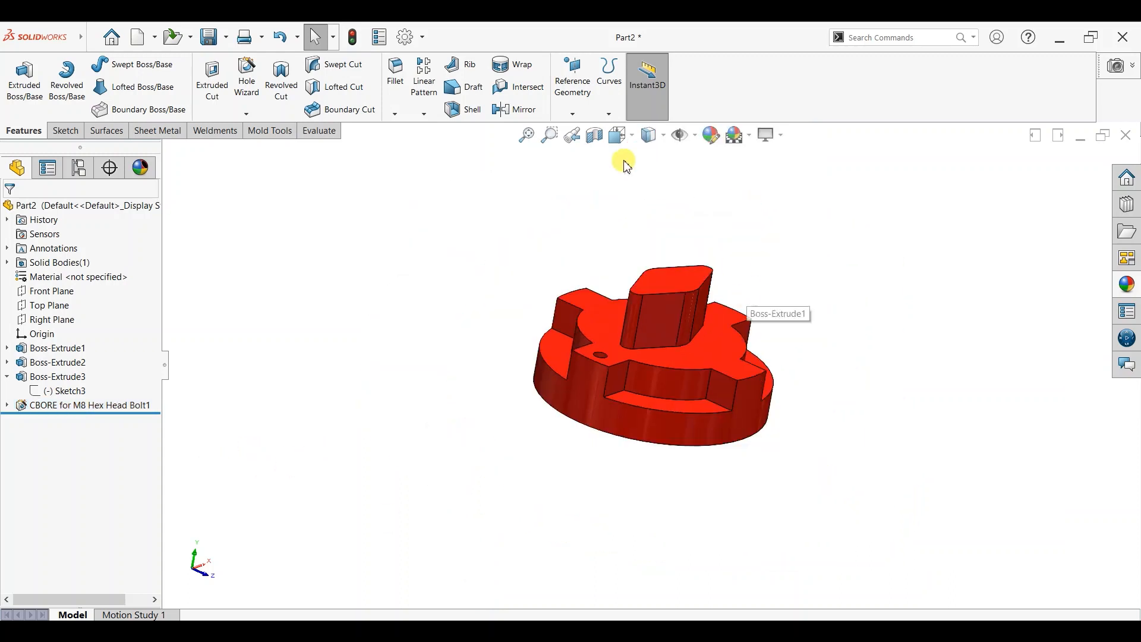
Start a circular pattern of the tab's counterbore hole about the disc's circular edge.
left_click(424, 114)
left_click(434, 143)
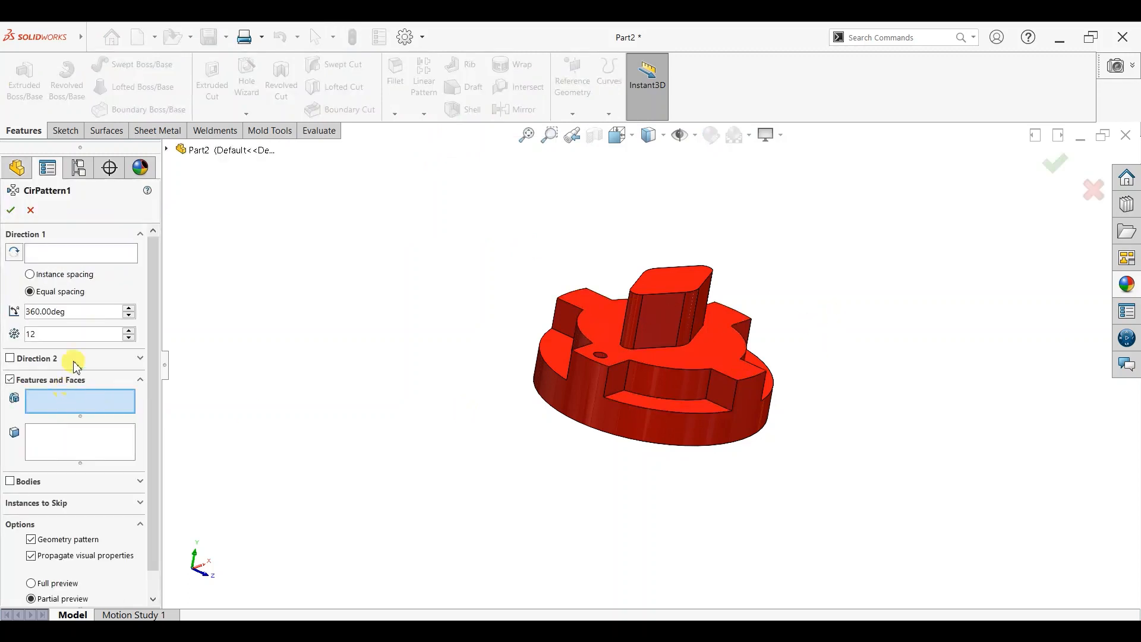
left_click(43, 252)
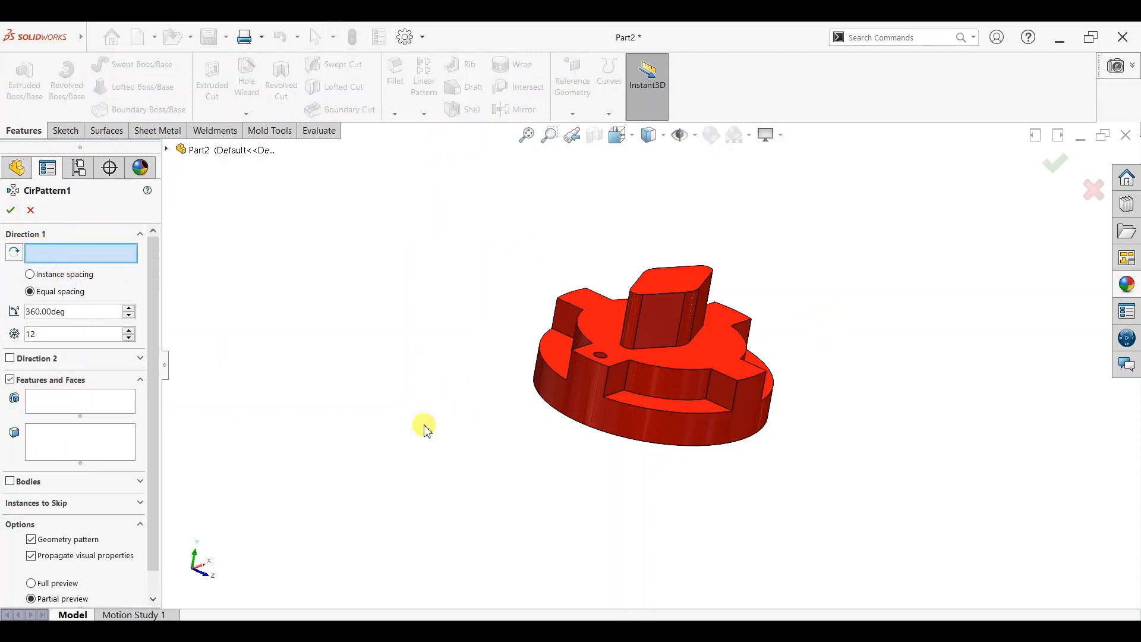
left_click(643, 405)
left_click(44, 404)
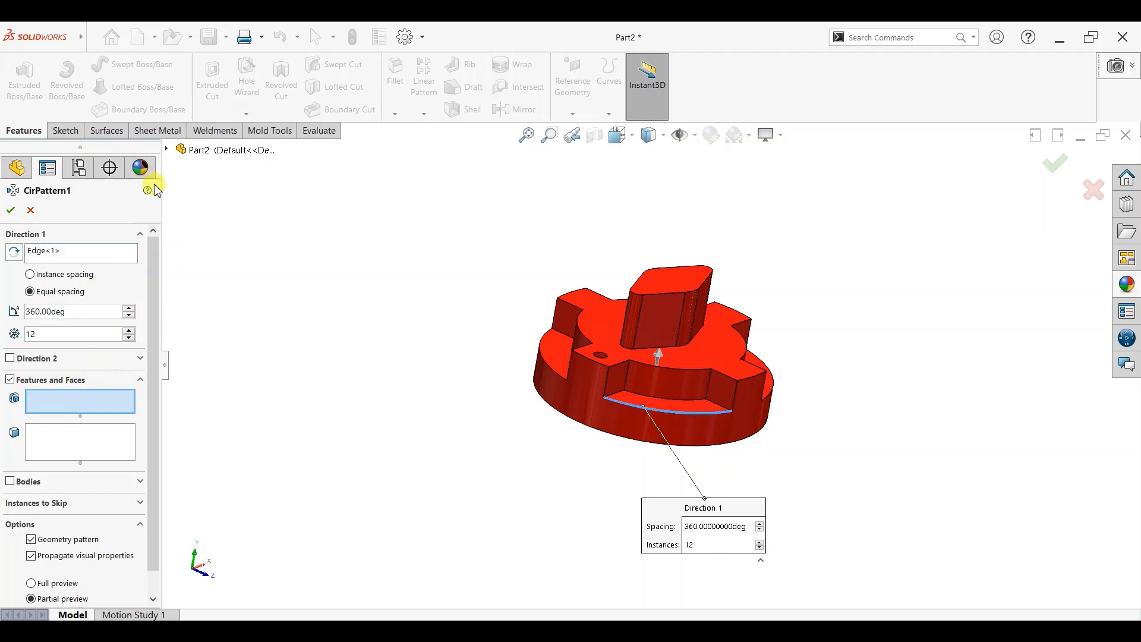
left_click(167, 151)
left_click(208, 336)
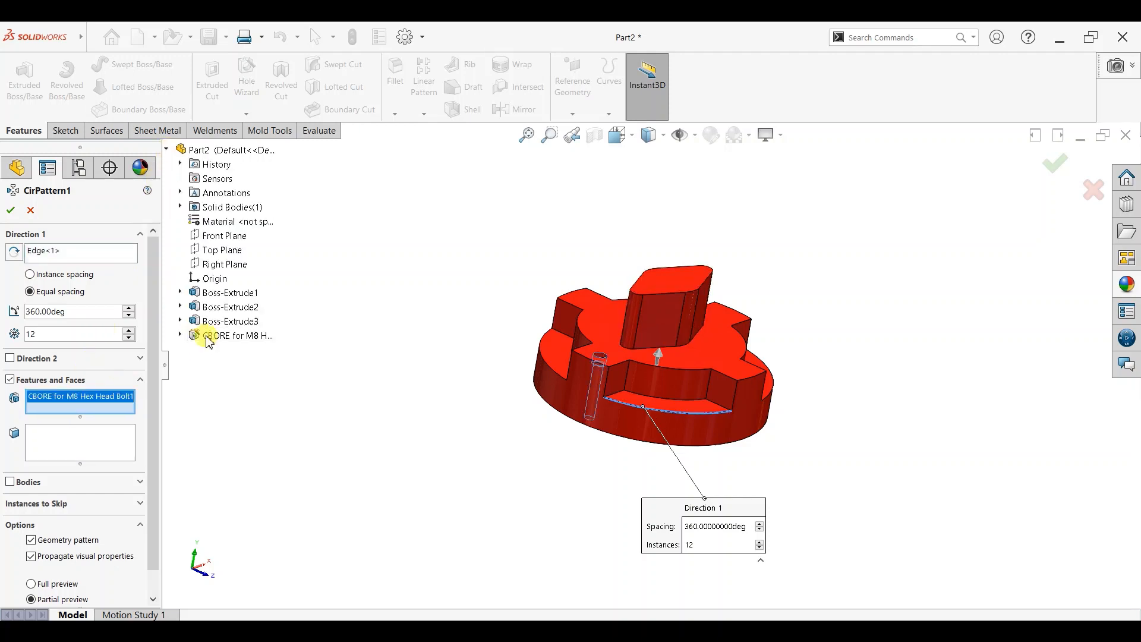
Set the circular pattern to 4 instances and create it so each tab gets a hole.
middle_click_drag(828, 395, 867, 369)
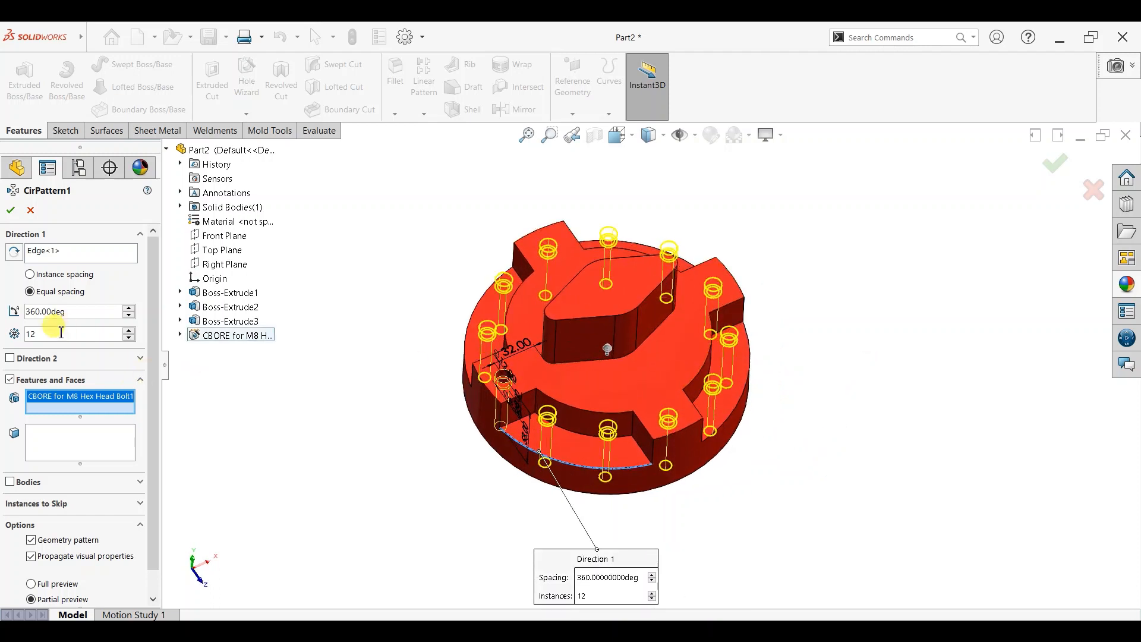
type("4")
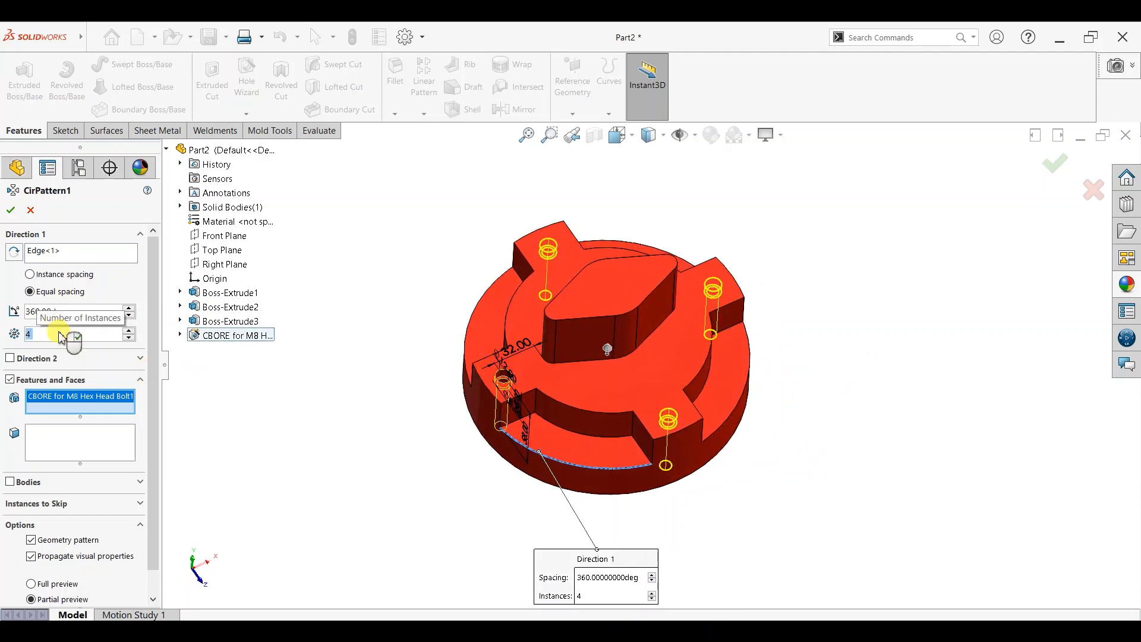
left_click(10, 211)
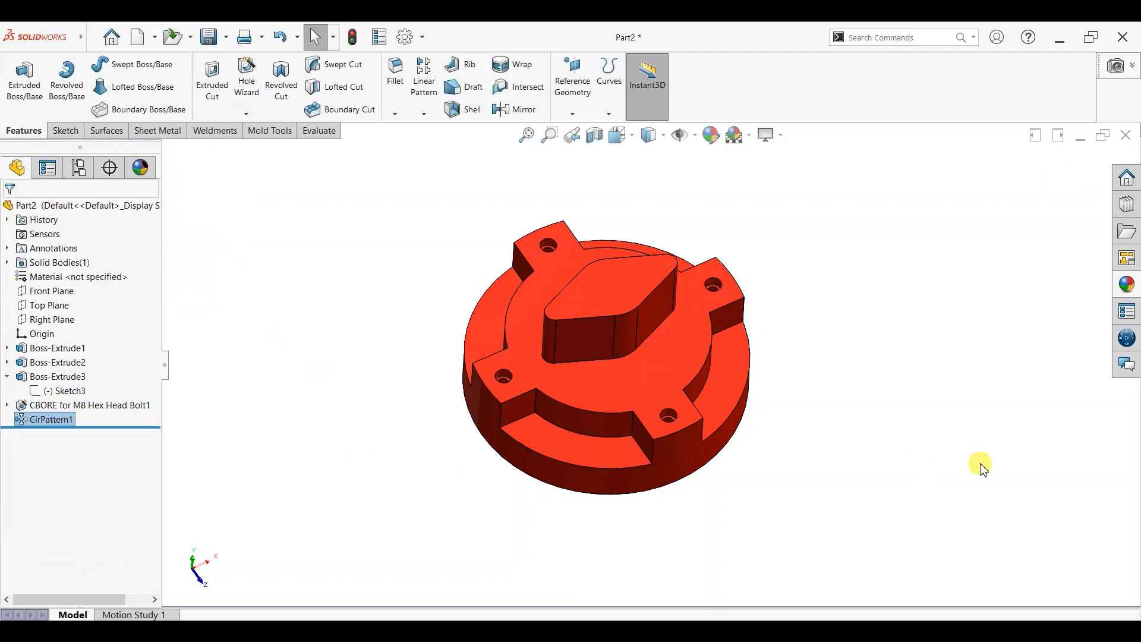
mouse_move(764, 501)
middle_mouse_down()
mouse_move(755, 396)
mouse_move(716, 434)
mouse_move(769, 413)
mouse_move(769, 484)
middle_mouse_up()
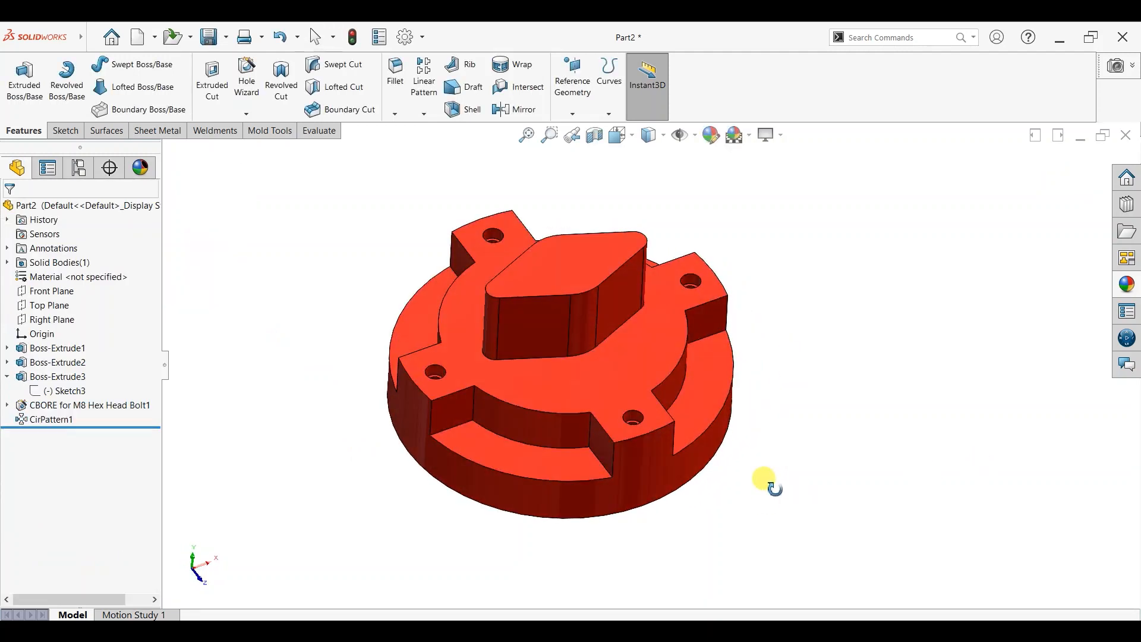
Place another M8 hex bolt counterbore hole on the diamond boss's top face, near its right-hand tip and level with the origin.
left_click(246, 113)
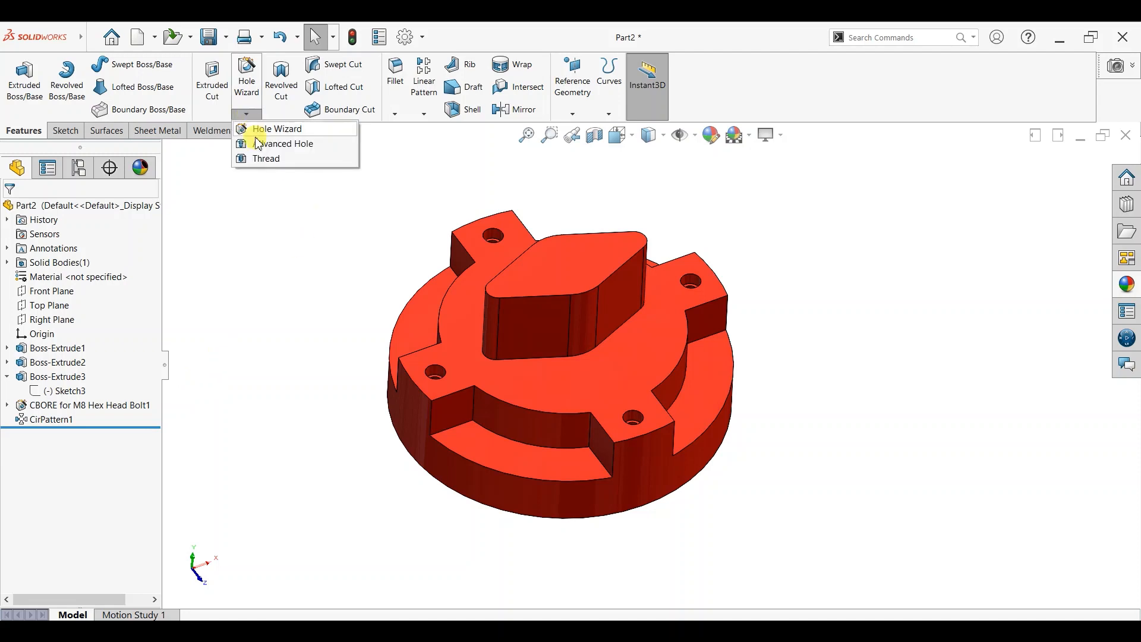
left_click(263, 129)
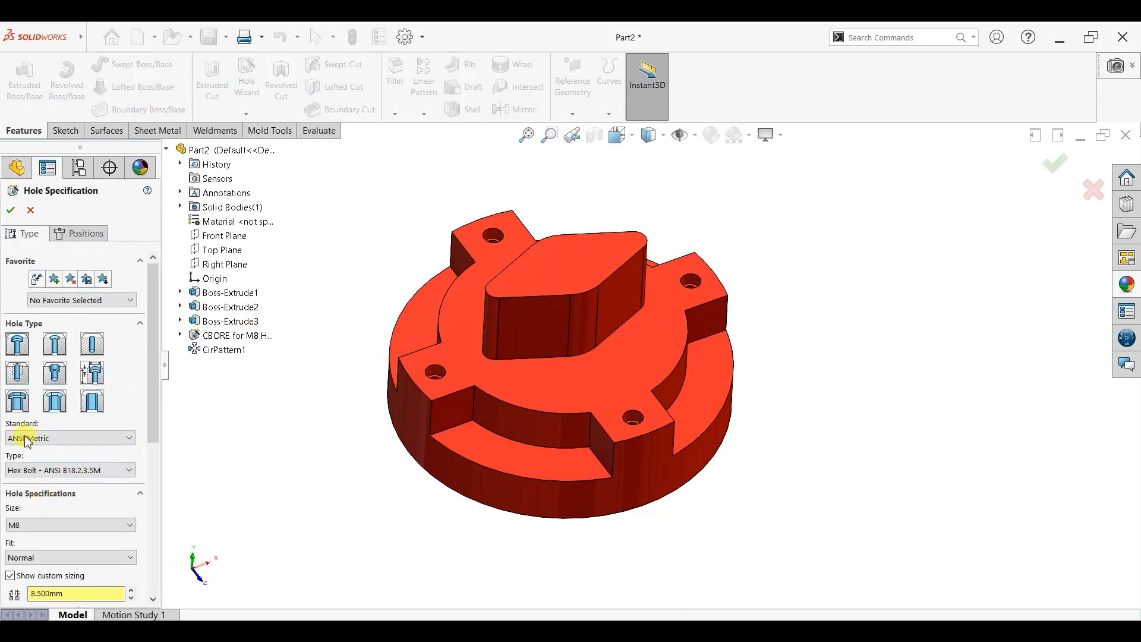
left_click(77, 235)
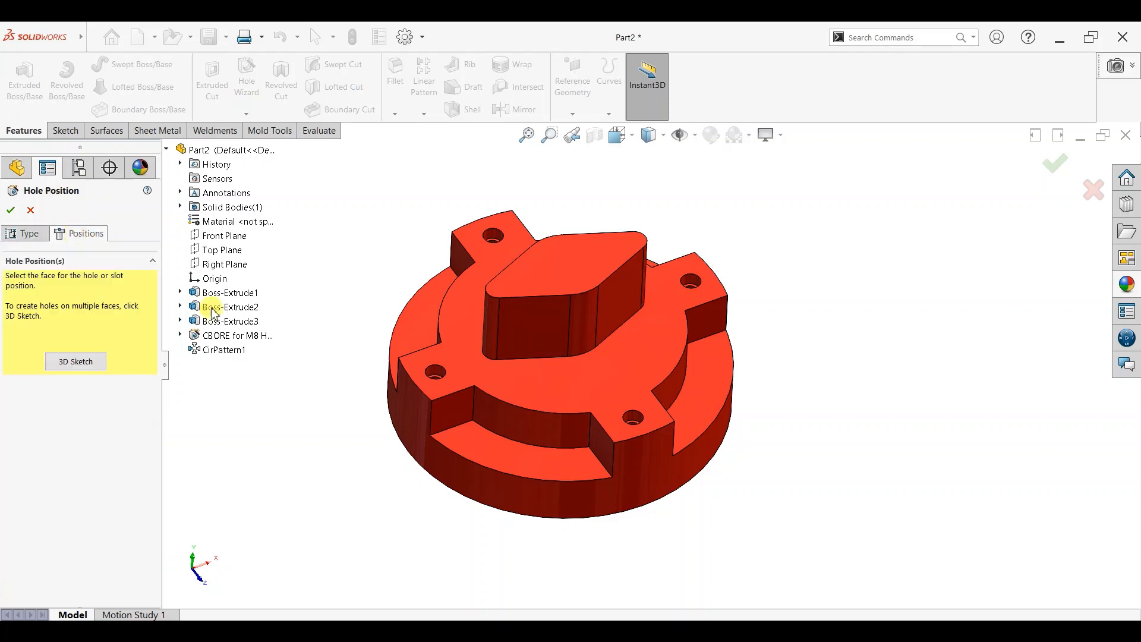
left_click(513, 290)
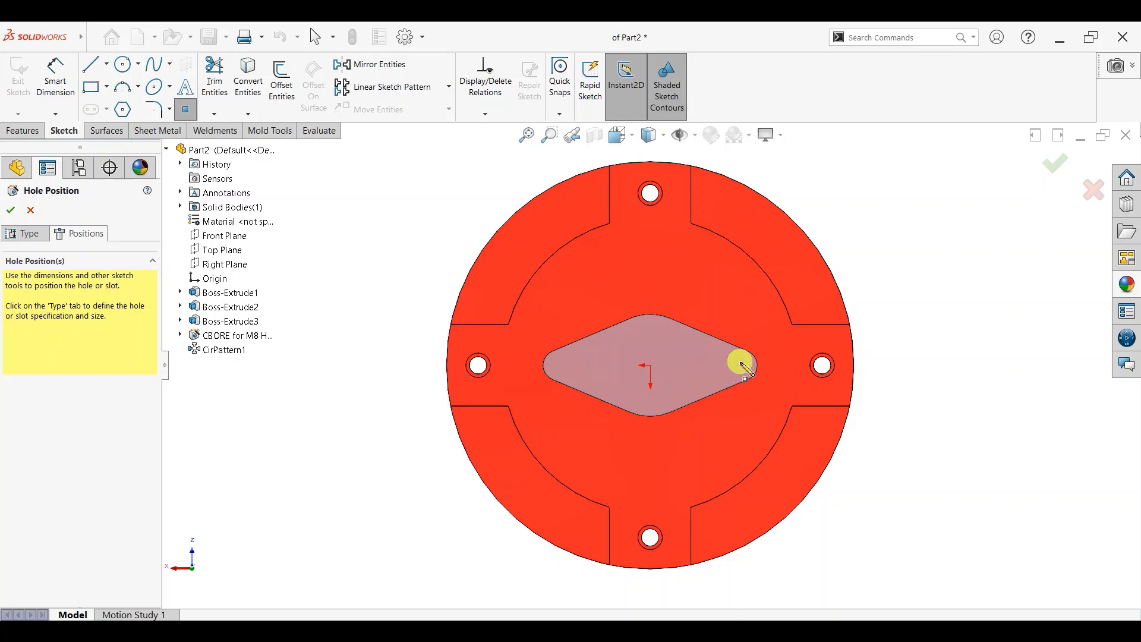
left_click(740, 365)
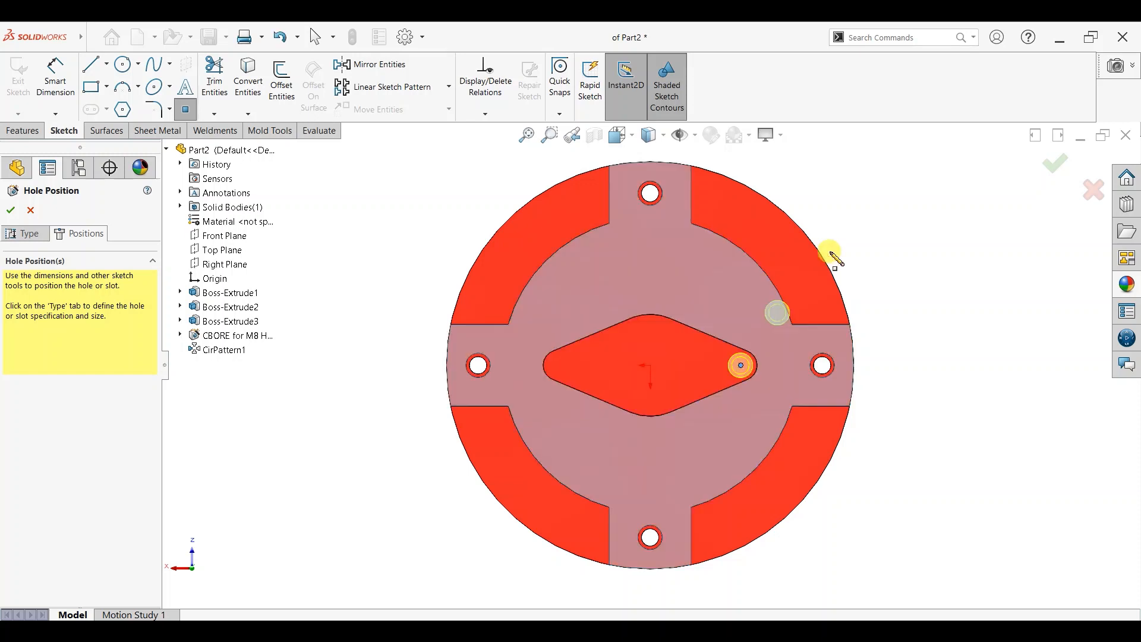
key("Escape")
Dimension the diamond boss hole 40 mm from the neighbouring tab hole and finish the counterbore feature.
left_click(55, 77)
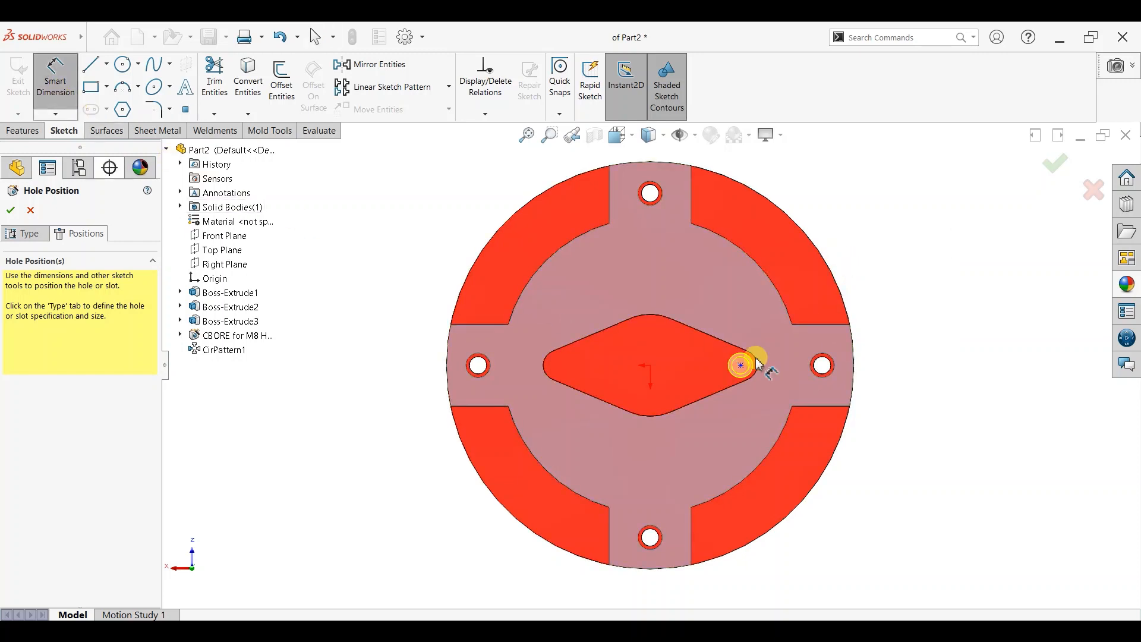
scroll(757, 364, "down", 3)
left_click(670, 357)
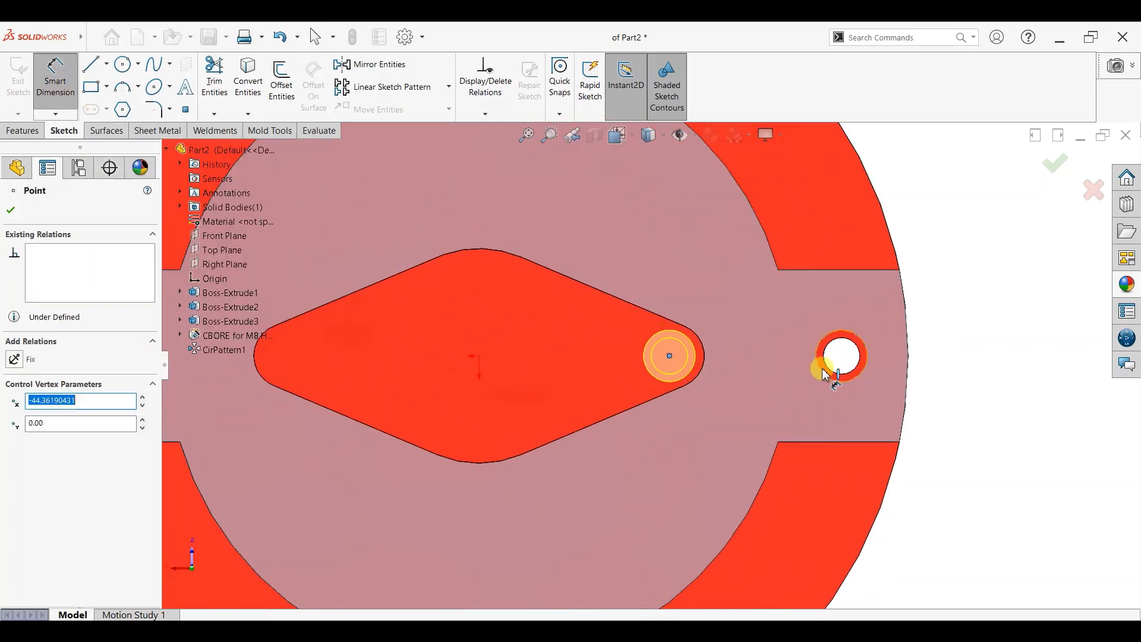
left_click(832, 374)
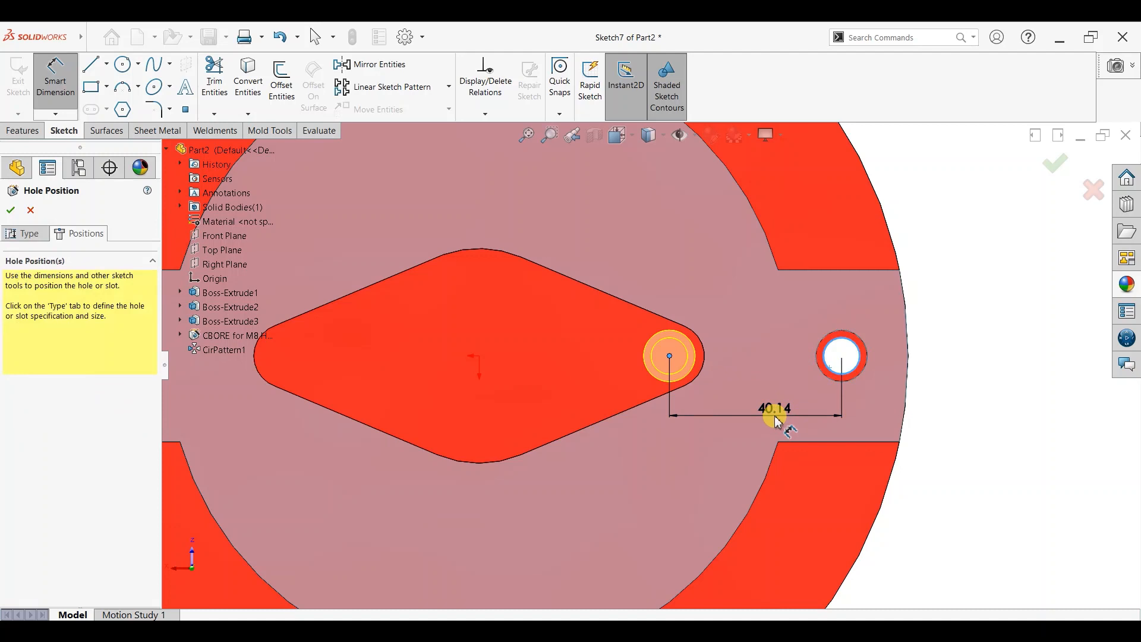
left_click(775, 421)
type("40")
key("Return")
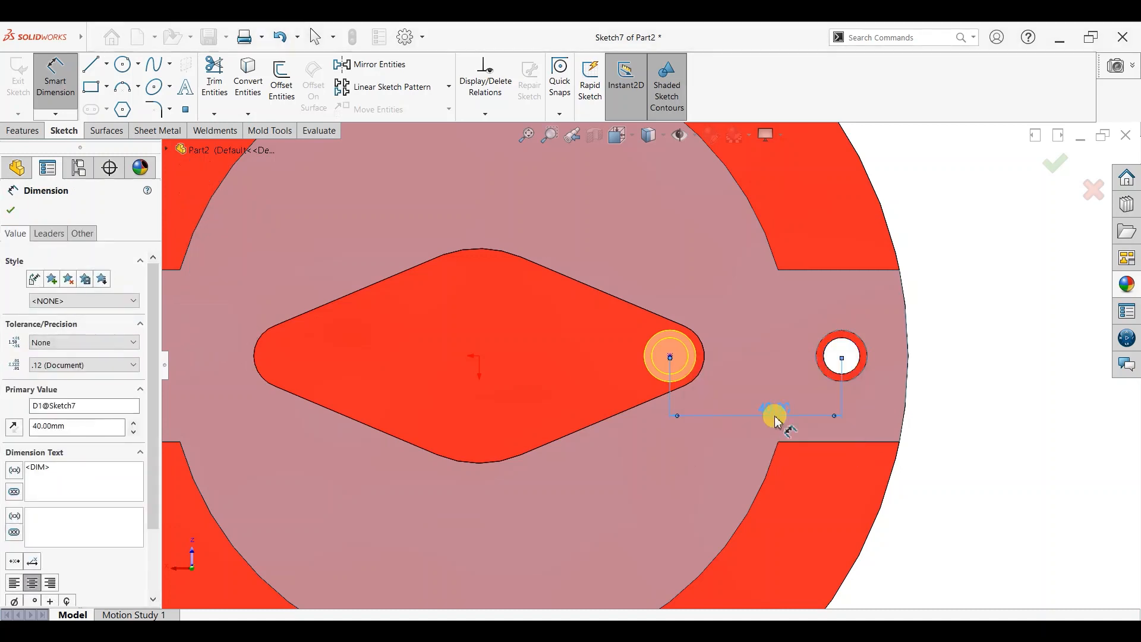
key("f")
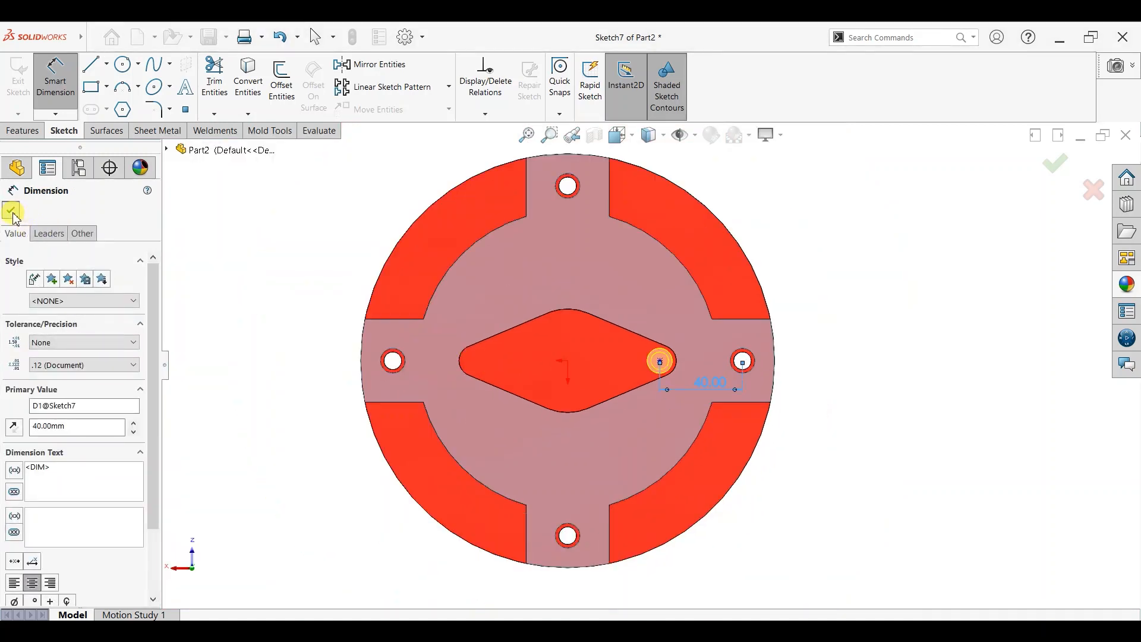
left_click(12, 212)
left_click(1067, 165)
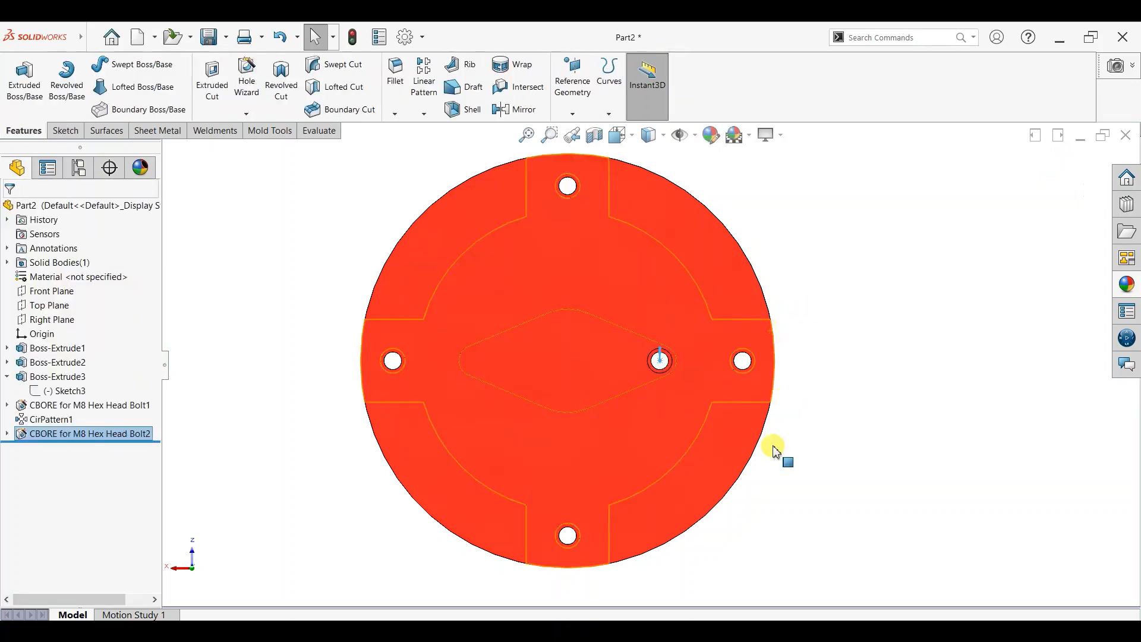
middle_click_drag(777, 451, 873, 250)
left_click(874, 249)
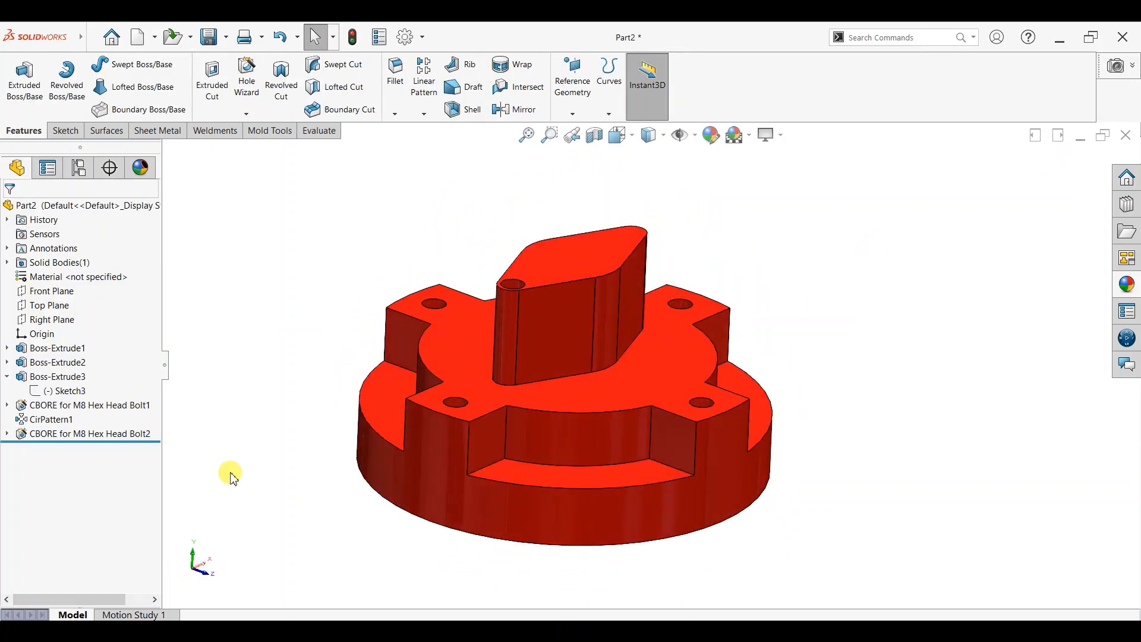
Edit the profile sketch of the diamond boss hole and set its counterbore diameter to 10 mm.
left_click(7, 433)
left_click(44, 450)
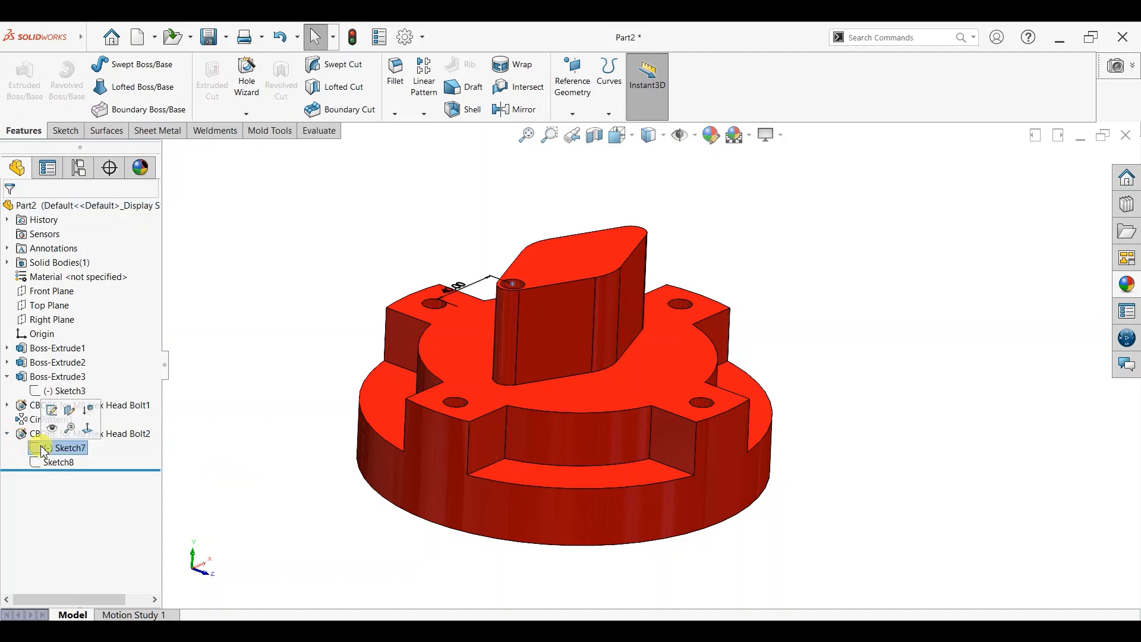
left_click(45, 463)
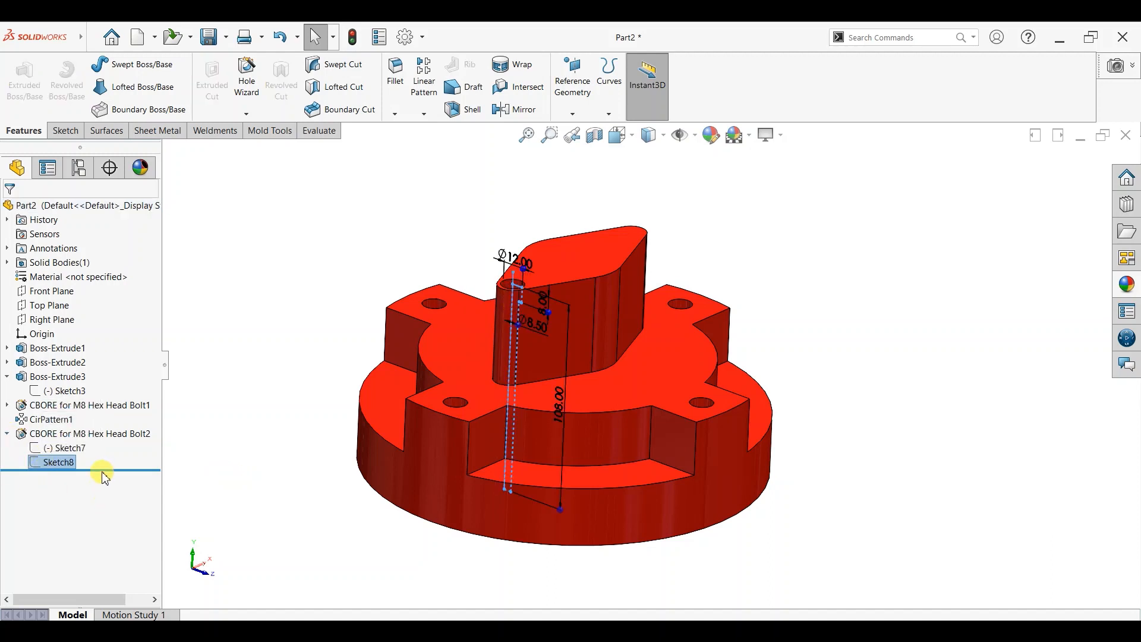
right_click(60, 464)
left_click(70, 437)
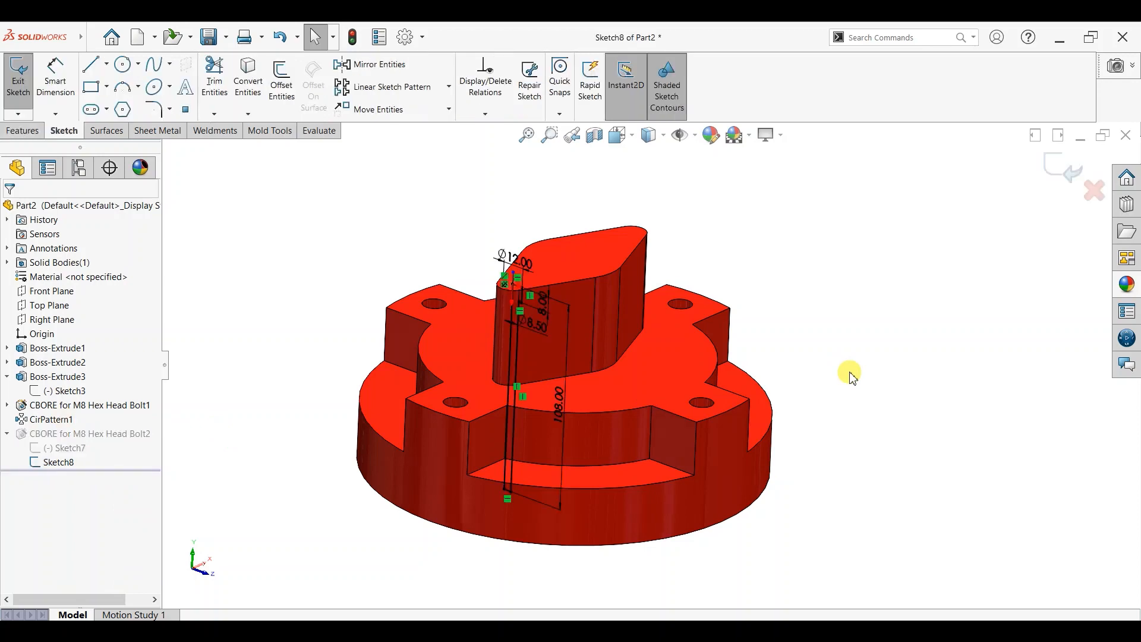
key("space")
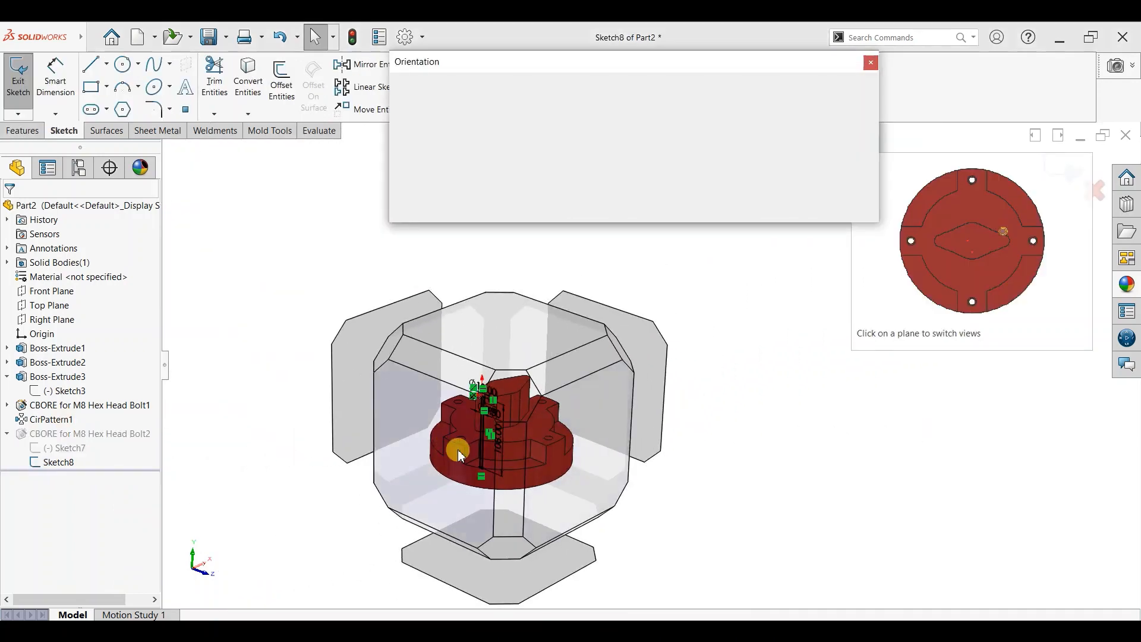
left_click(458, 451)
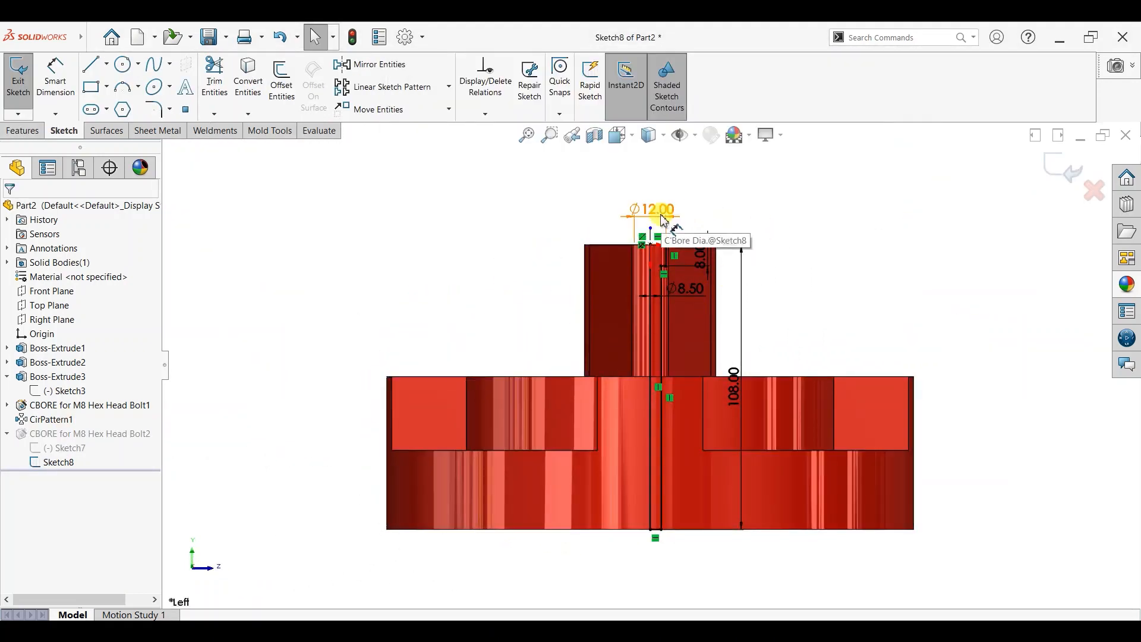
left_click(651, 207)
type("10")
key("Return")
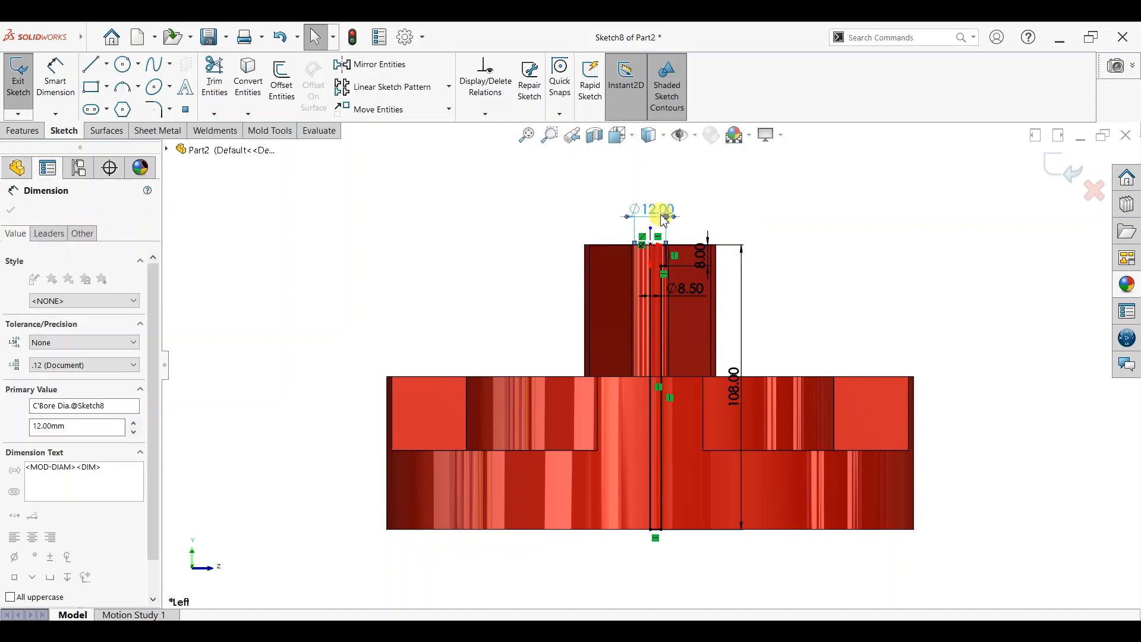
scroll(683, 256, "down", 5)
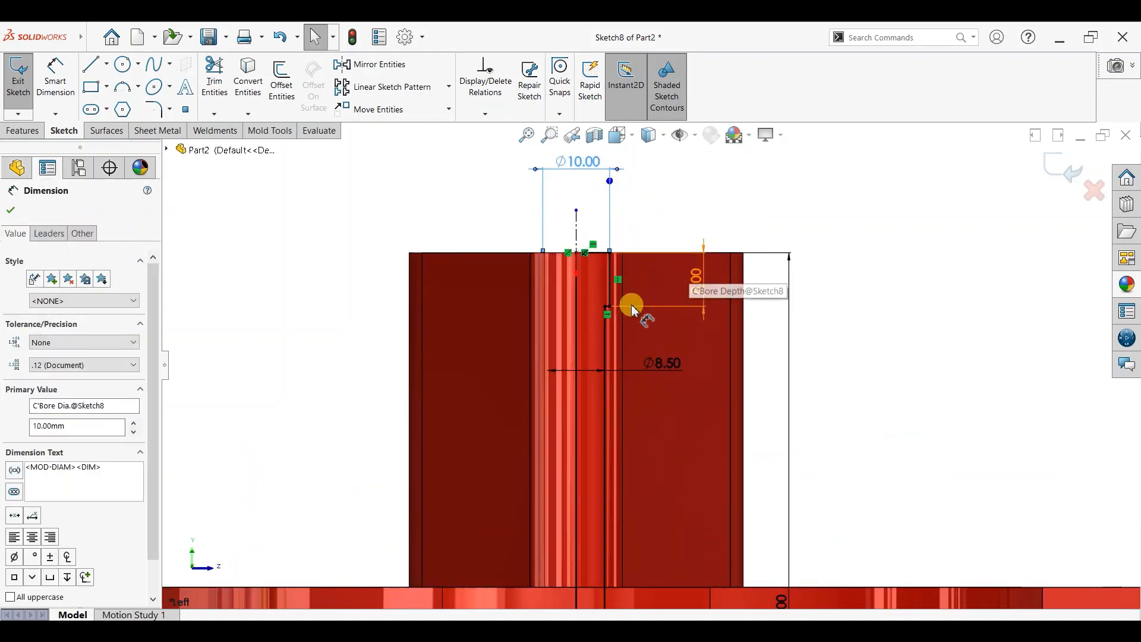
key("Escape")
Set the diamond boss hole's through-hole diameter to 6 mm and exit the sketch.
left_click(658, 374)
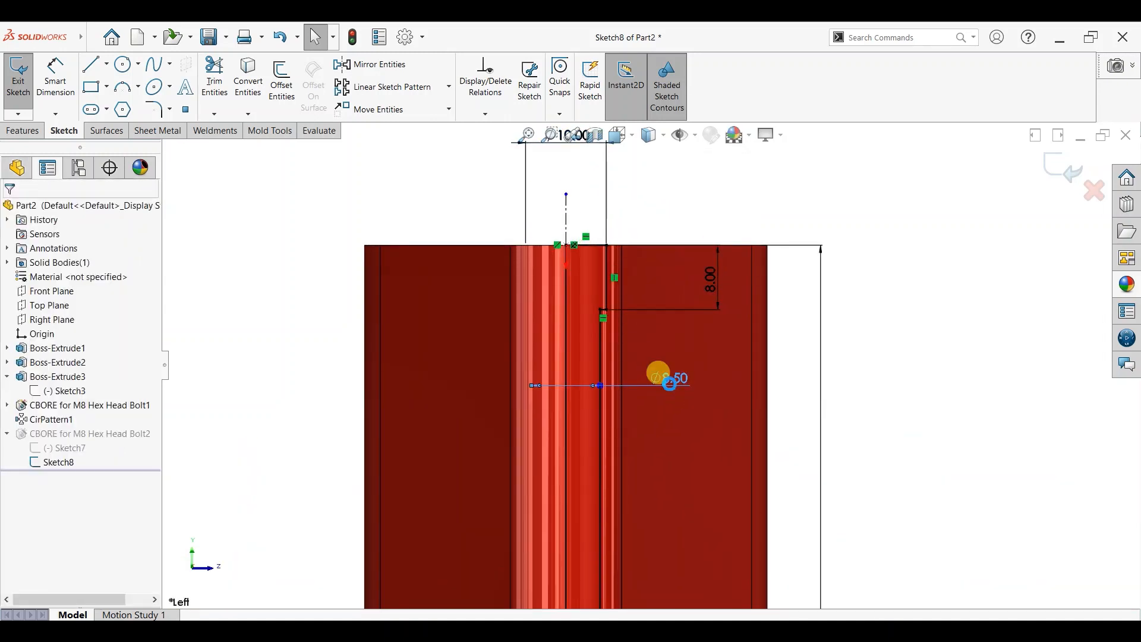
type("6")
key("Return")
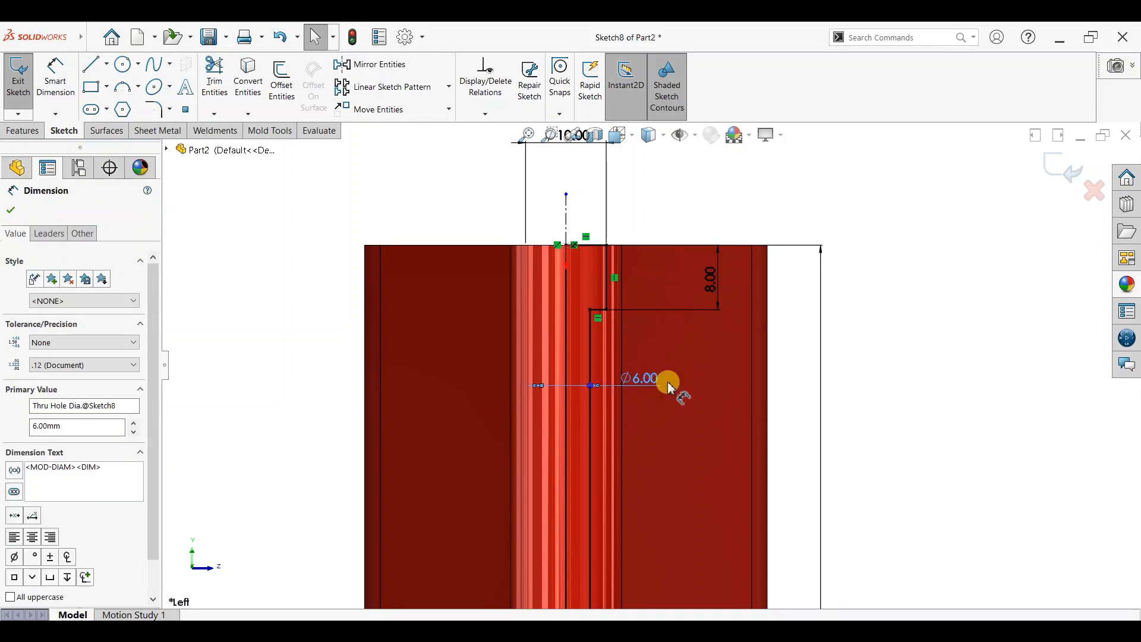
scroll(703, 389, "up", 3)
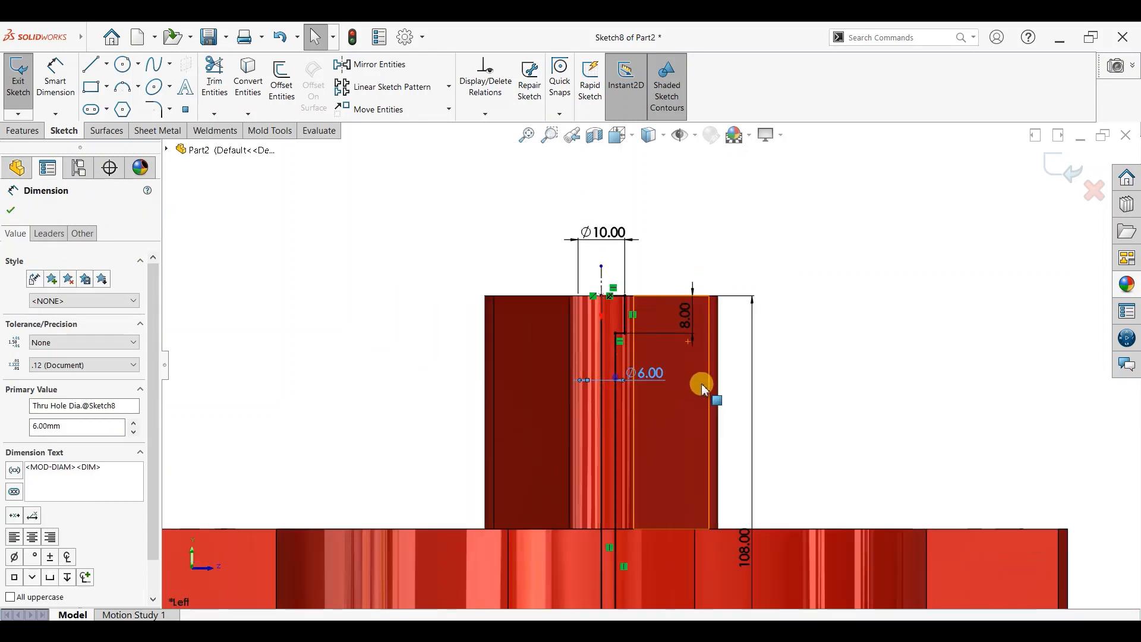
scroll(701, 398, "up", 1)
scroll(828, 323, "up", 2)
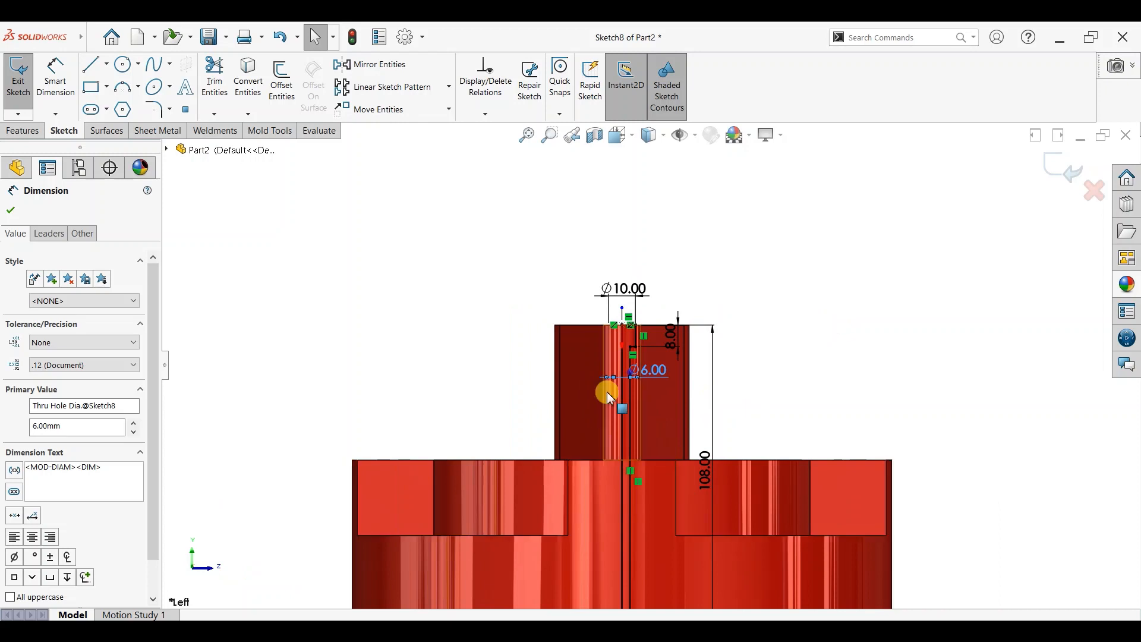
left_click(1059, 169)
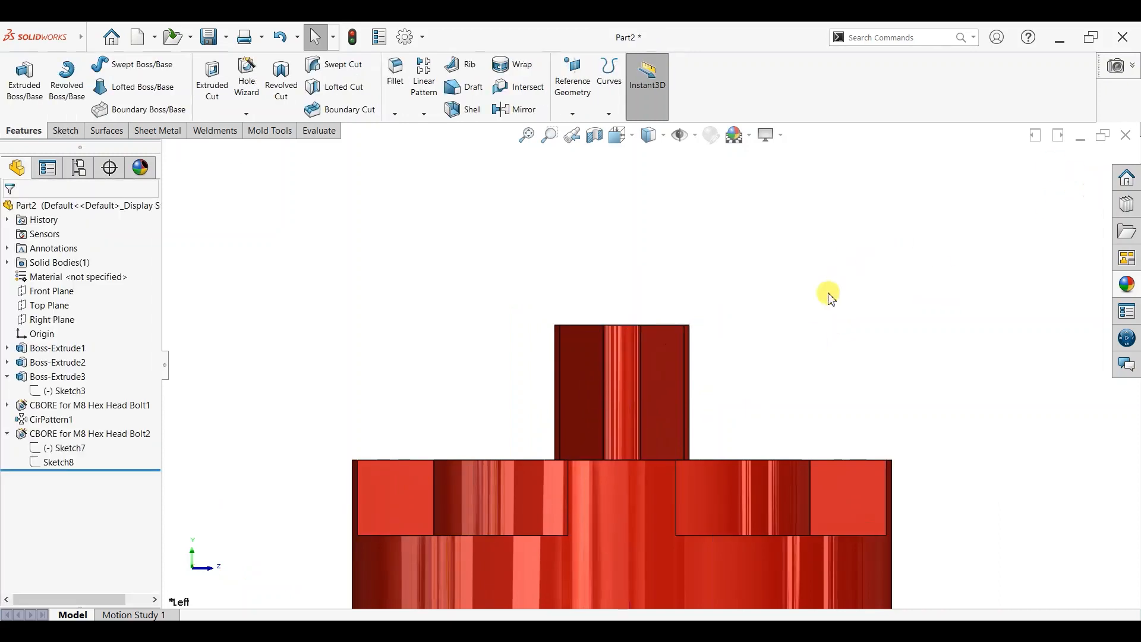
Edit the profile sketch of the original tab hole, set its counterbore diameter to 14 mm and exit the sketch.
middle_click_drag(832, 359, 789, 492)
scroll(555, 582, "down", 2)
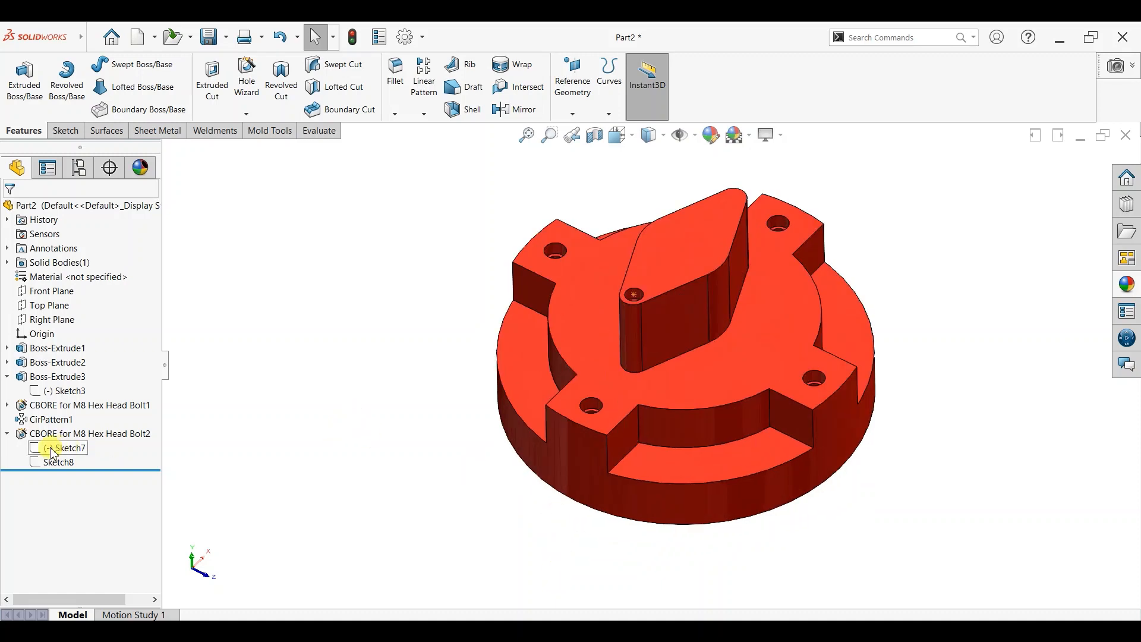
left_click(7, 406)
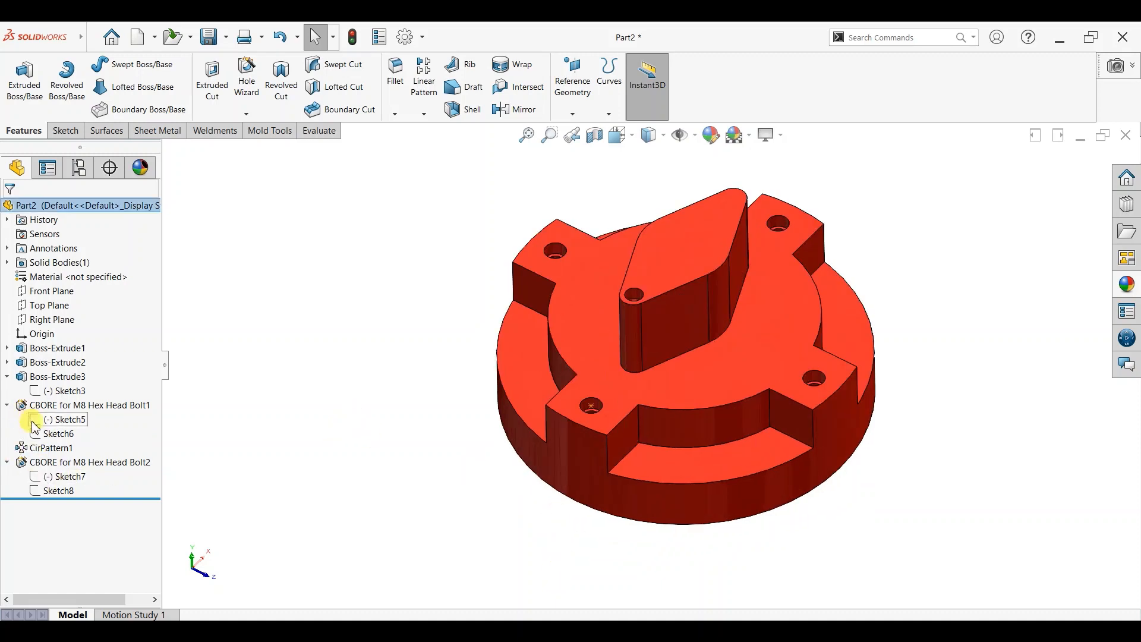
left_click(43, 435)
left_click(50, 395)
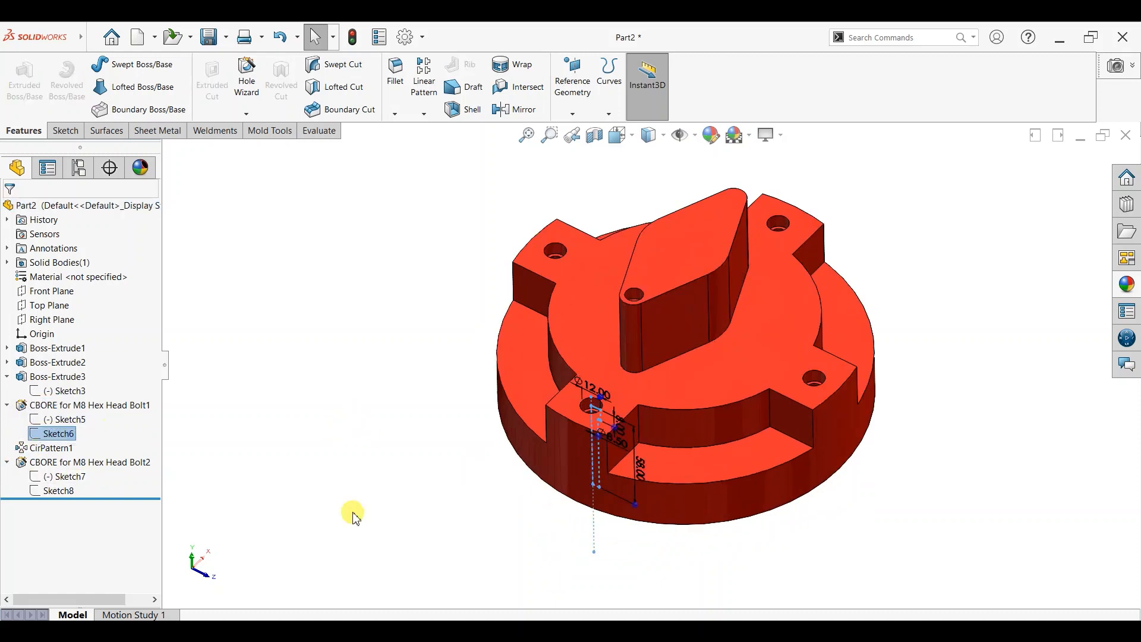
key("space")
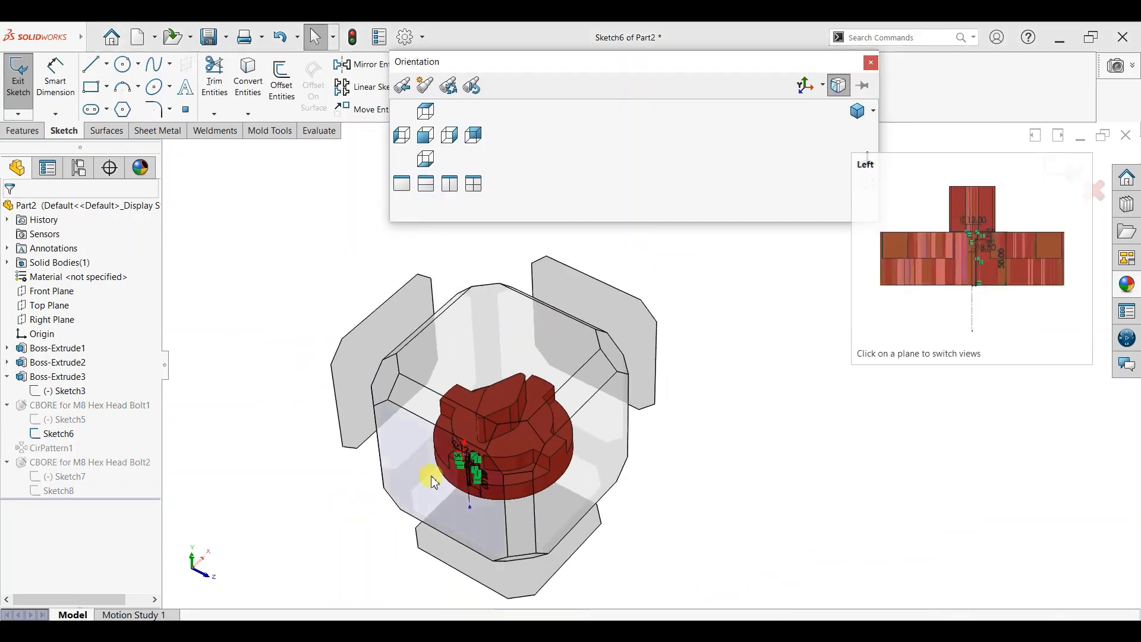
key("ctrl+3")
scroll(693, 256, "up", 4)
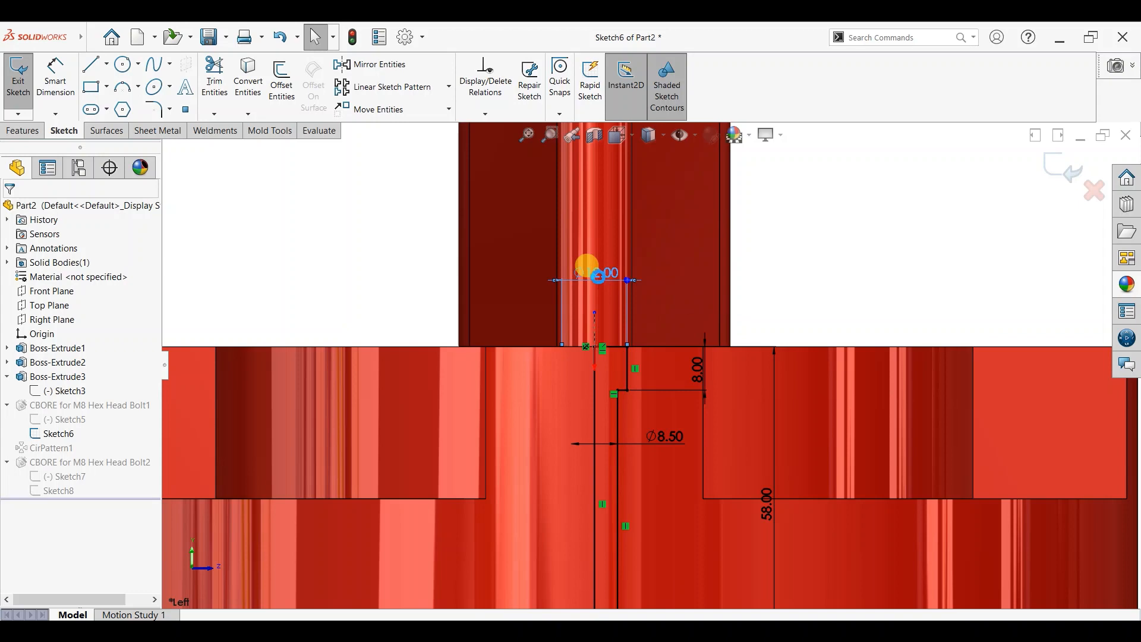
double_click(597, 275)
type("14")
key("Return")
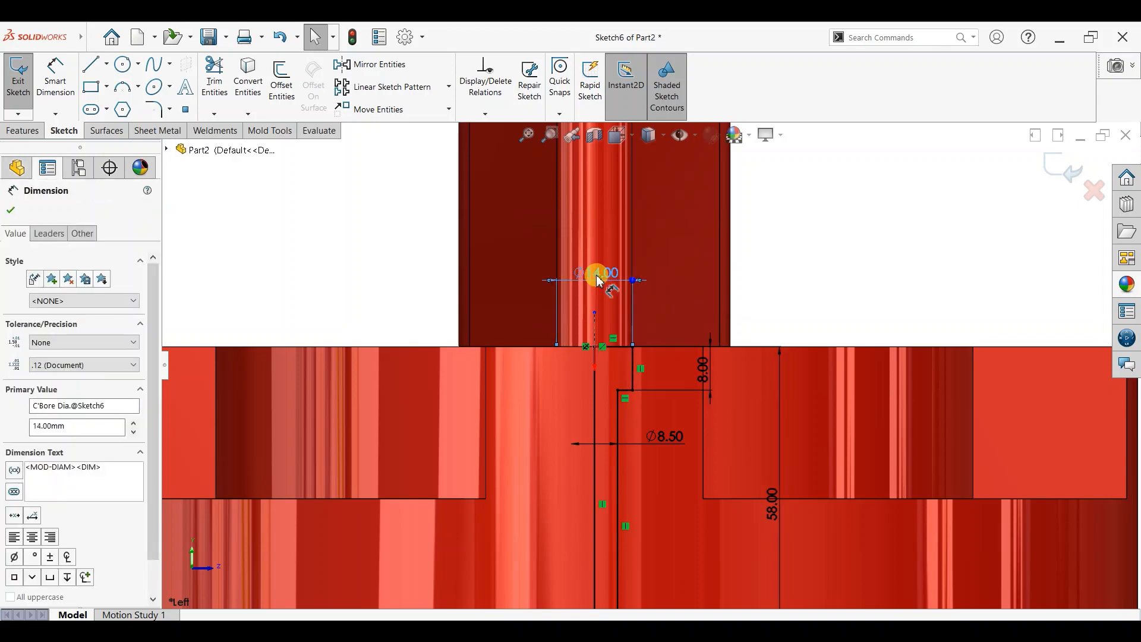
left_click(1068, 173)
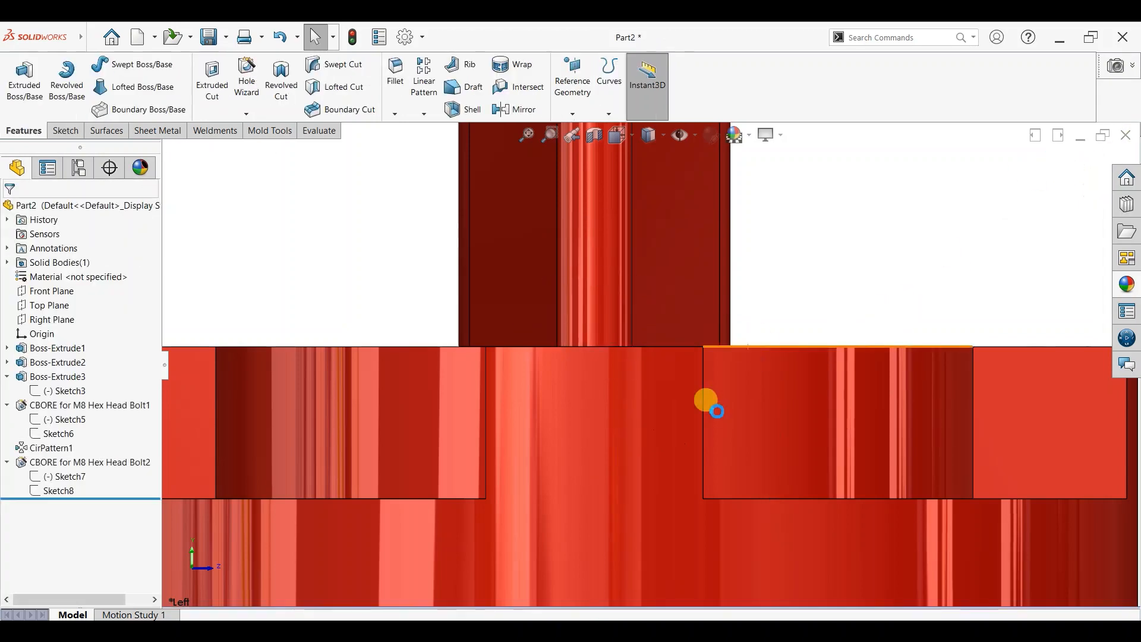
Mirror the diamond boss's counterbore hole about the Right Plane.
scroll(710, 399, "down", 5)
mouse_move(718, 397)
middle_mouse_down()
mouse_move(618, 477)
mouse_move(635, 499)
middle_mouse_up()
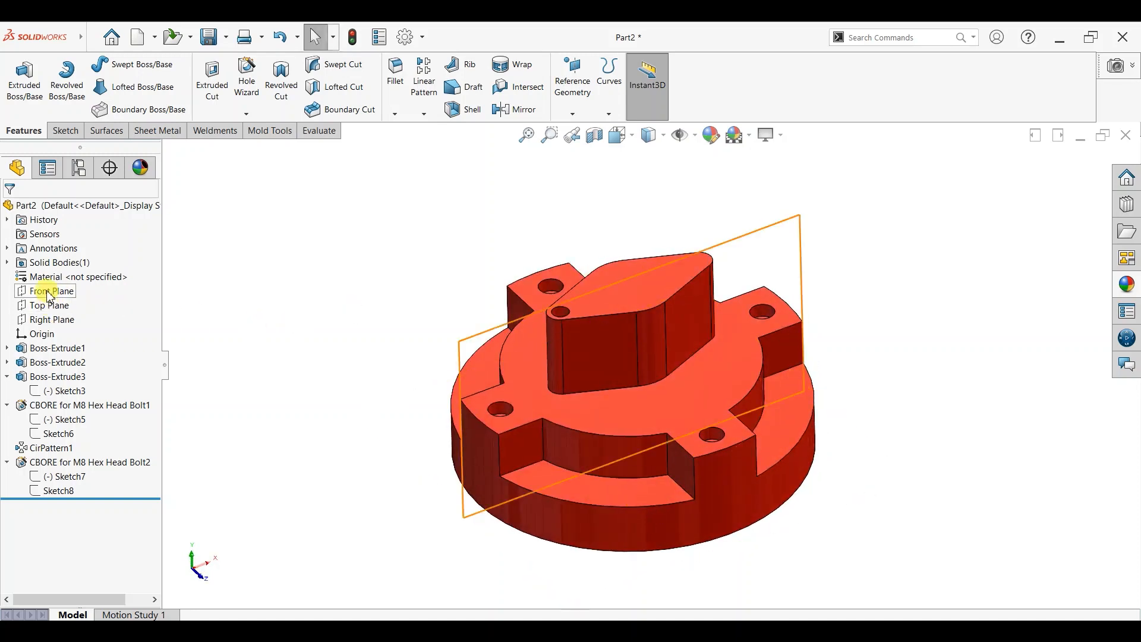
left_click(51, 320)
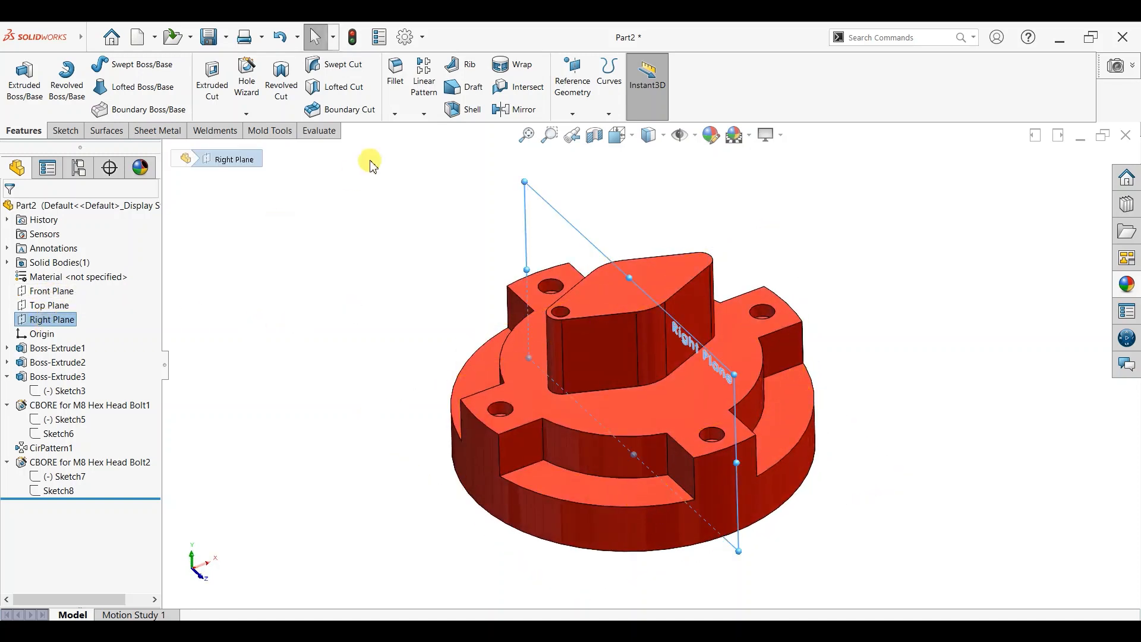
left_click(526, 109)
left_click(167, 151)
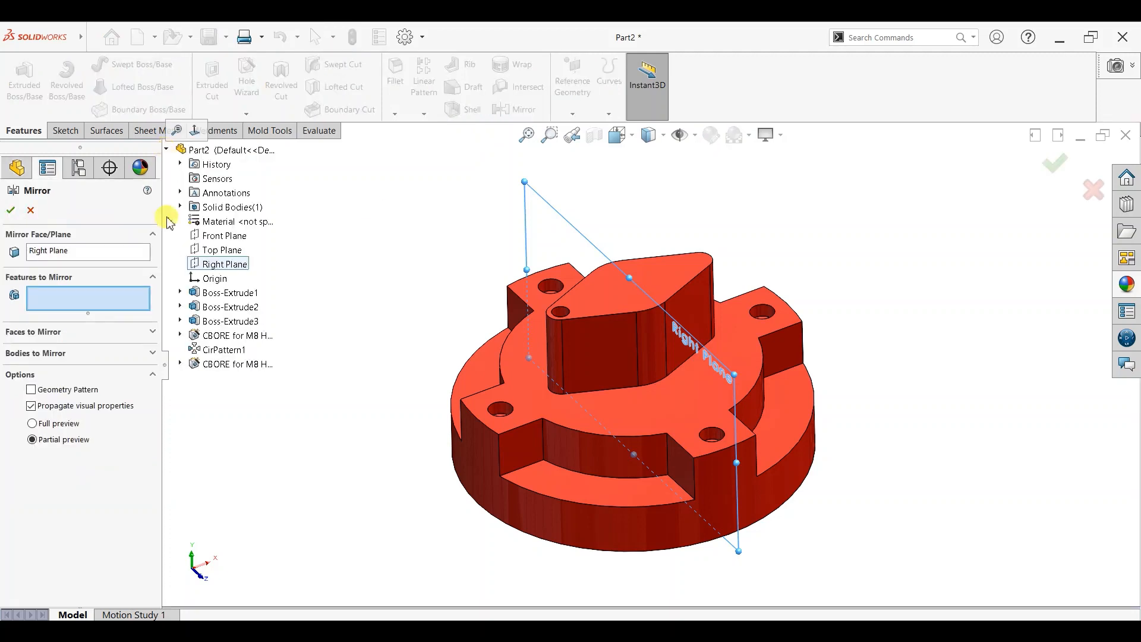
left_click(207, 364)
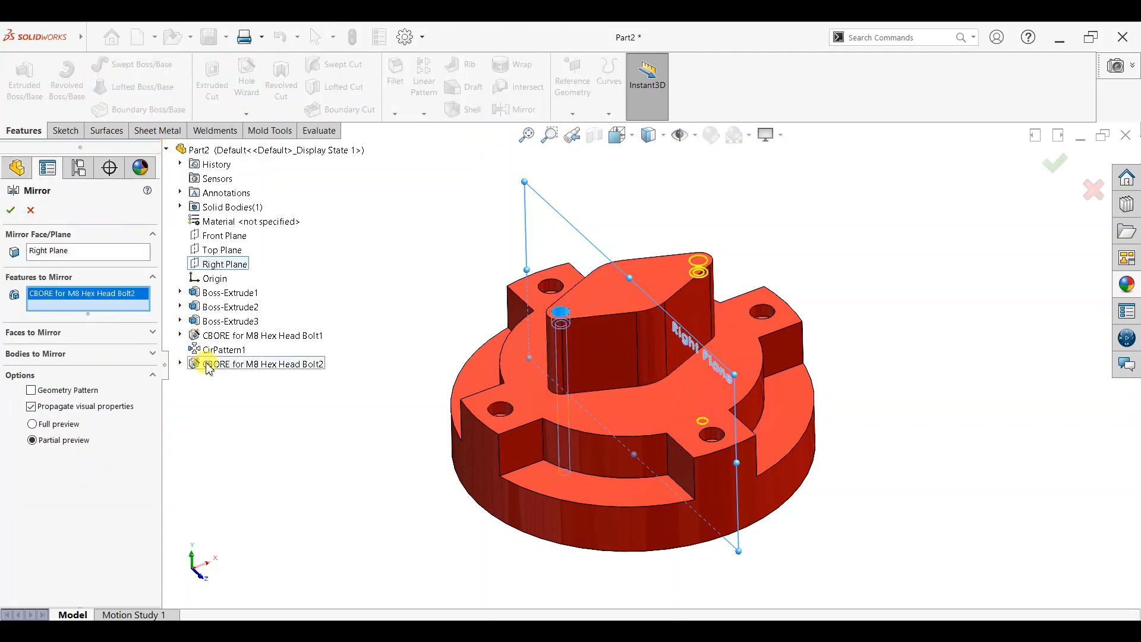
left_click(12, 214)
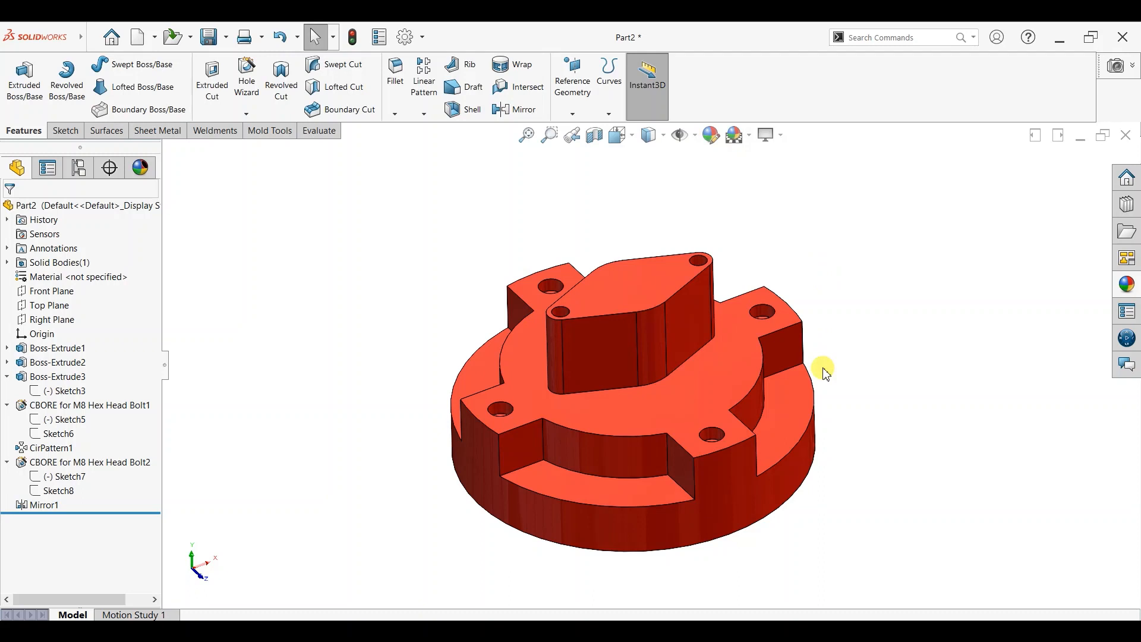
left_click(645, 293)
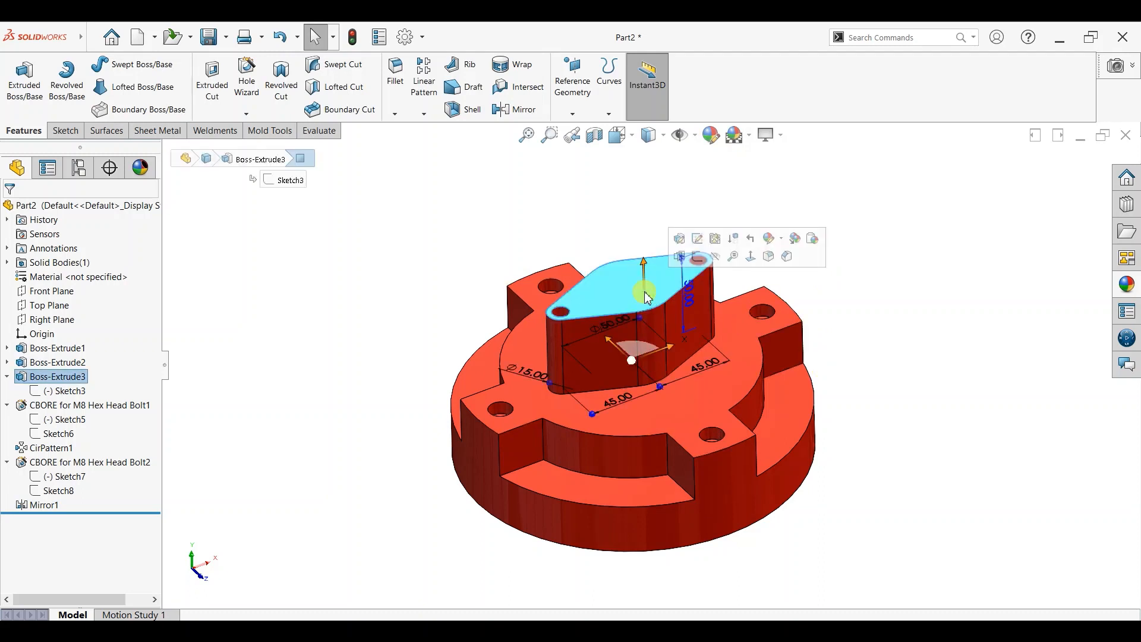
key("ctrl+8")
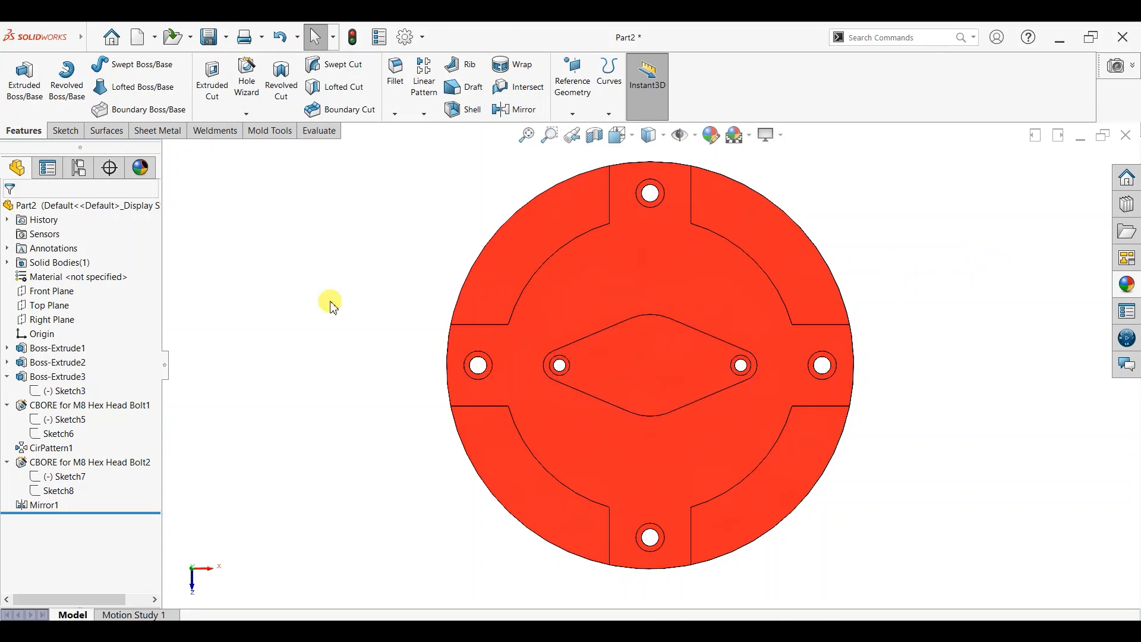
middle_click_drag(734, 413, 748, 166)
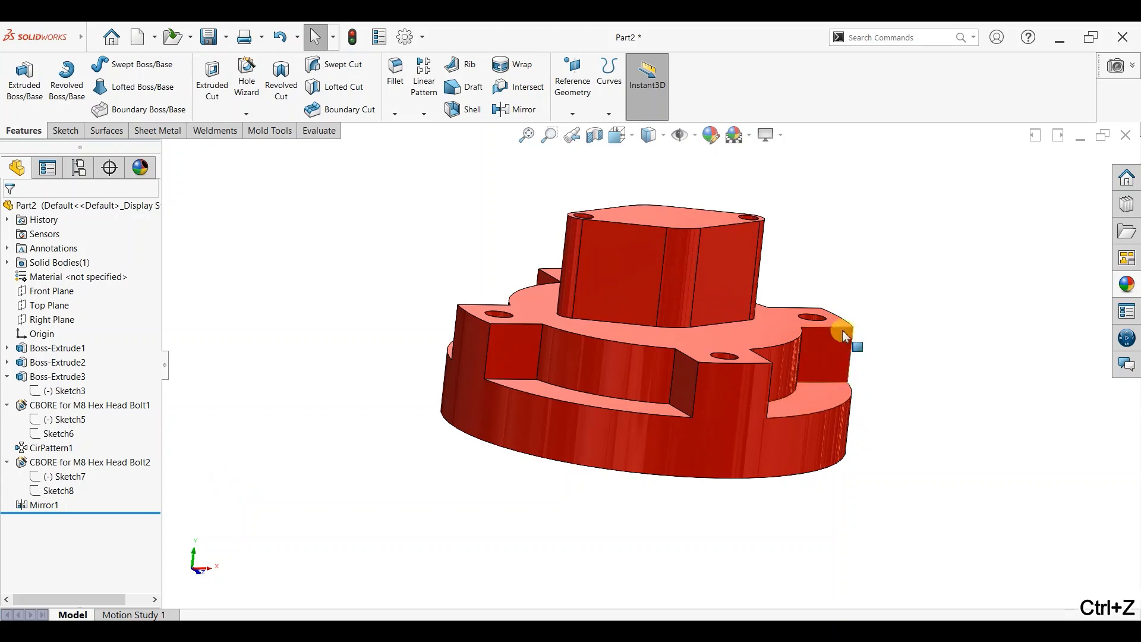
mouse_move(938, 367)
middle_mouse_down()
mouse_move(918, 301)
mouse_move(935, 368)
middle_mouse_up()
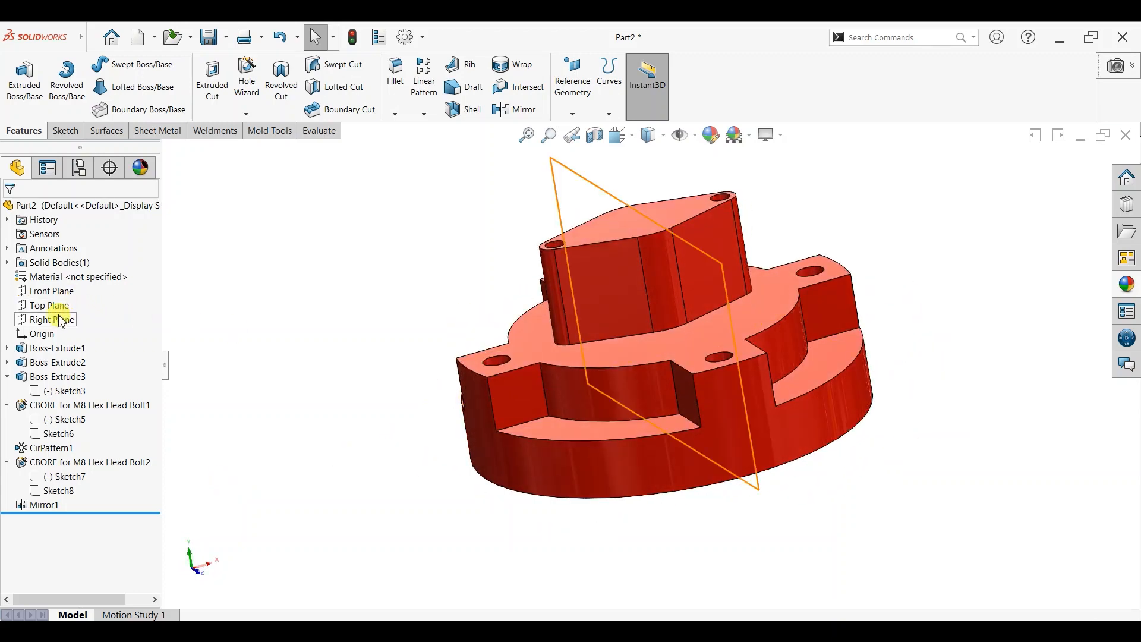
Section the part along the Front Plane and view it square to that plane.
left_click(55, 293)
middle_click_drag(510, 407, 512, 432)
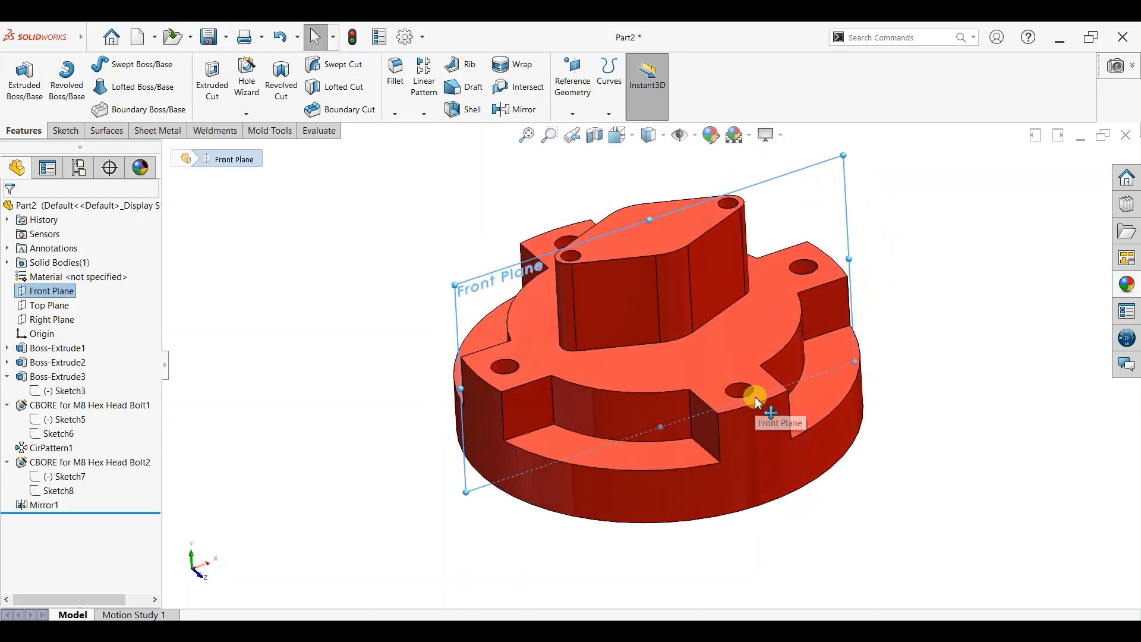
key("ctrl+8")
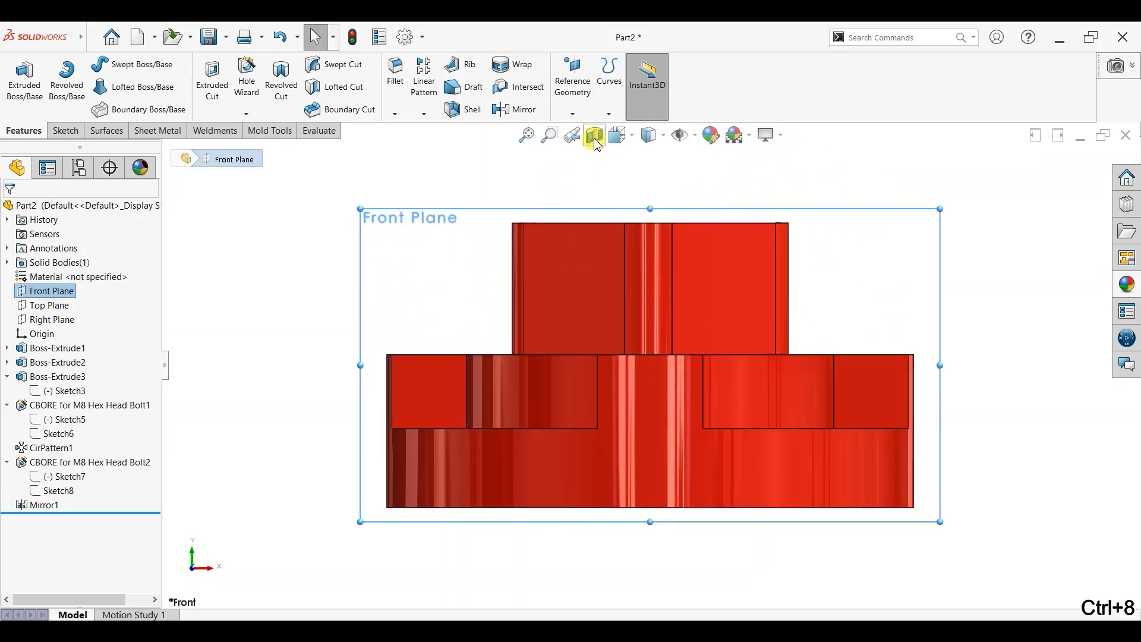
left_click(594, 136)
left_click(20, 221)
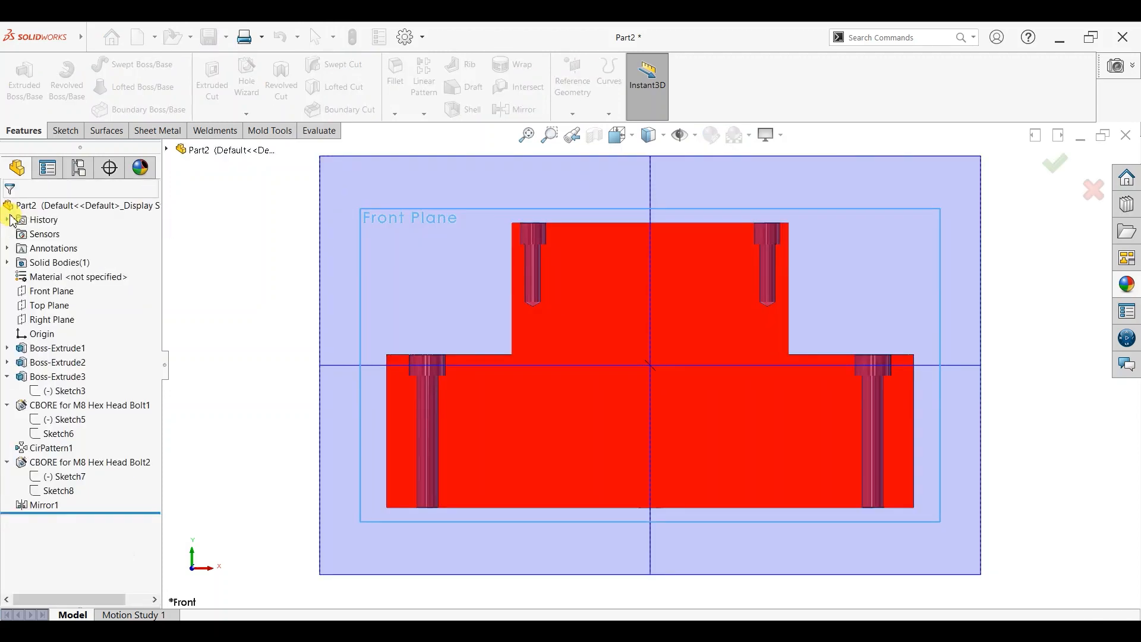
Start a sketch on the Front Plane and draw a vertical centerline from the diamond boss's top edge midpoint down to the origin.
left_click(56, 290)
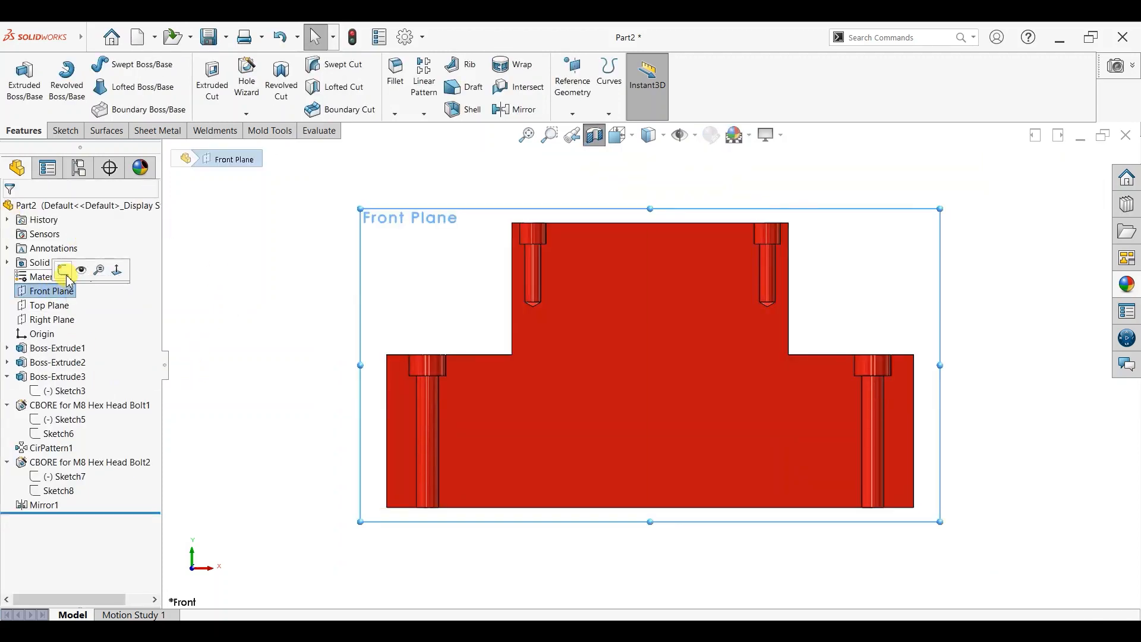
left_click(69, 267)
left_click(106, 64)
left_click(130, 102)
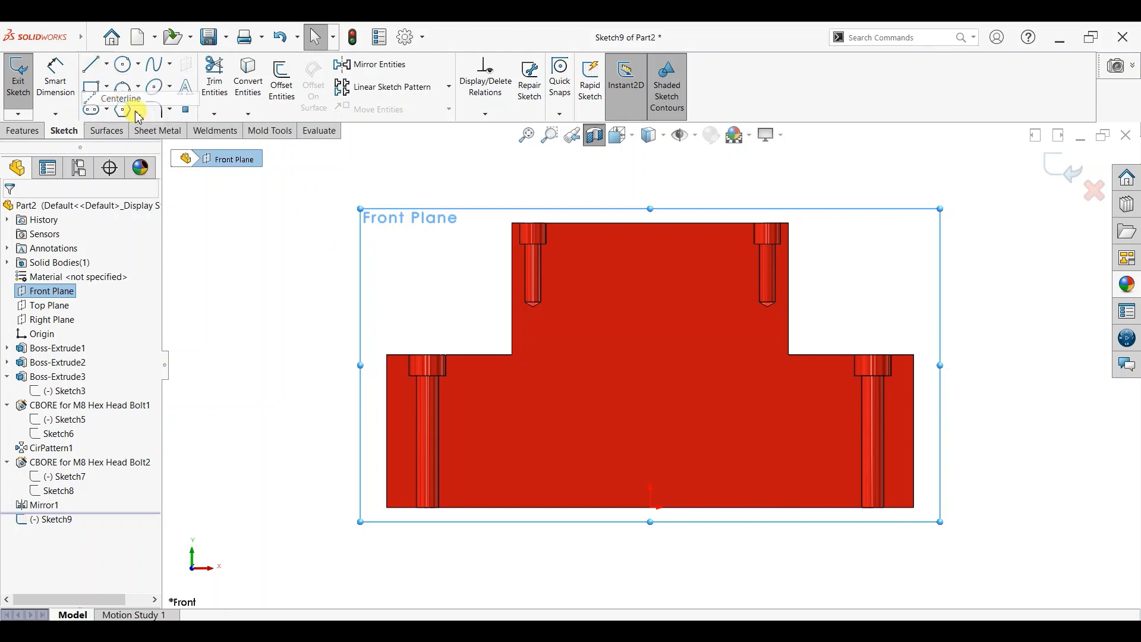
left_click(650, 223)
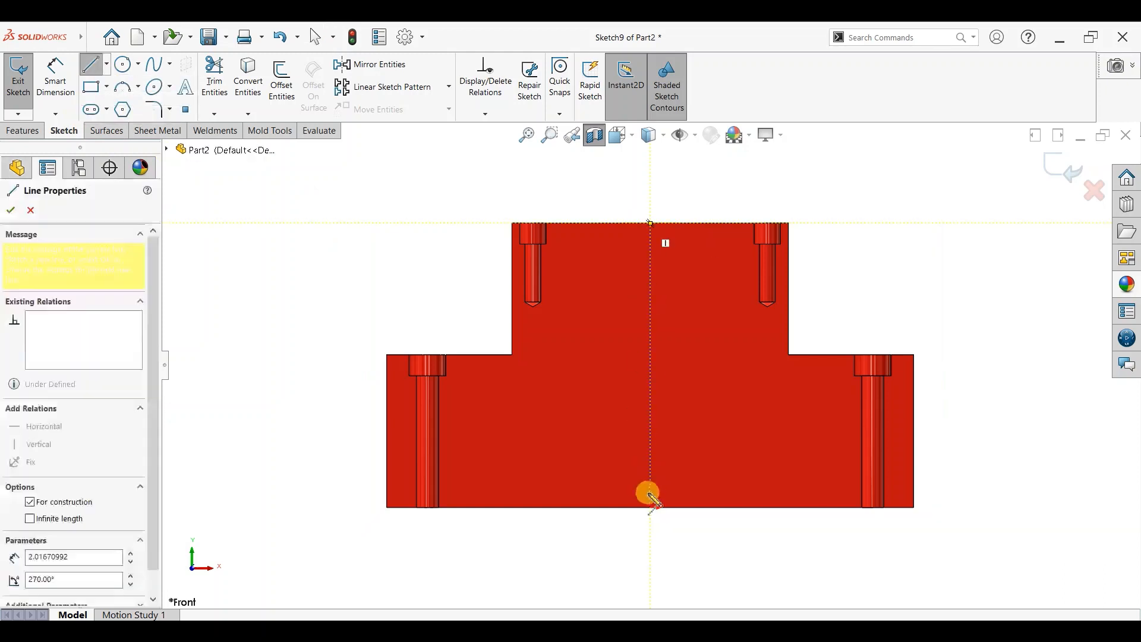
left_click(650, 514)
right_click(438, 277)
left_click(463, 277)
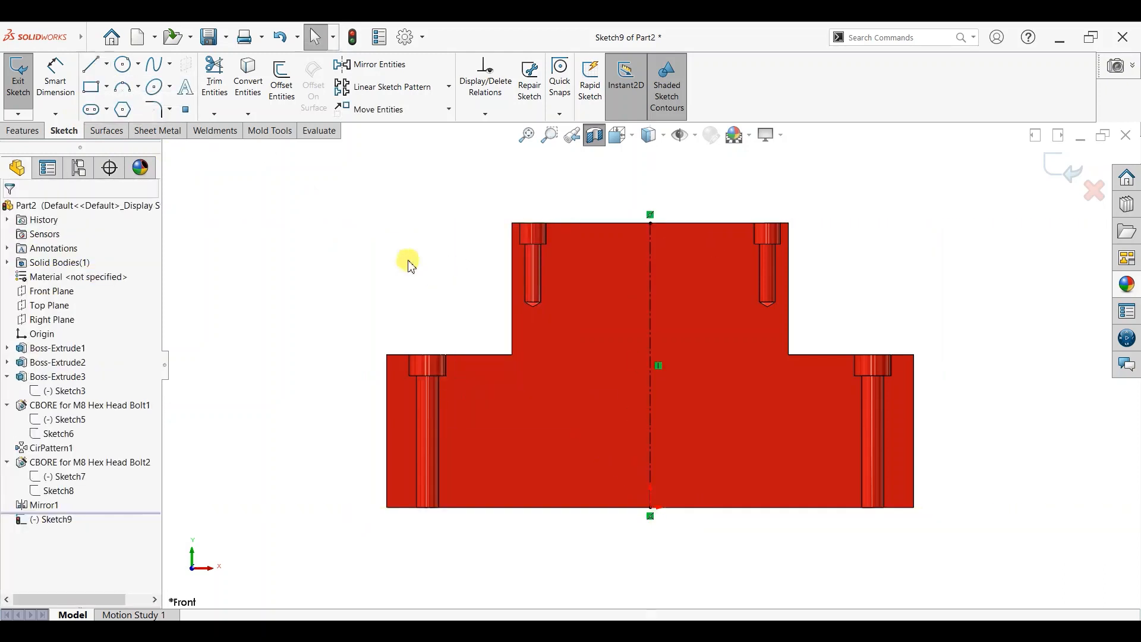
Sketch the bore profile's upper steps from the centerline's top end: about 20 mm outward, two steps down and inward, and about 13 mm back outward.
key("l")
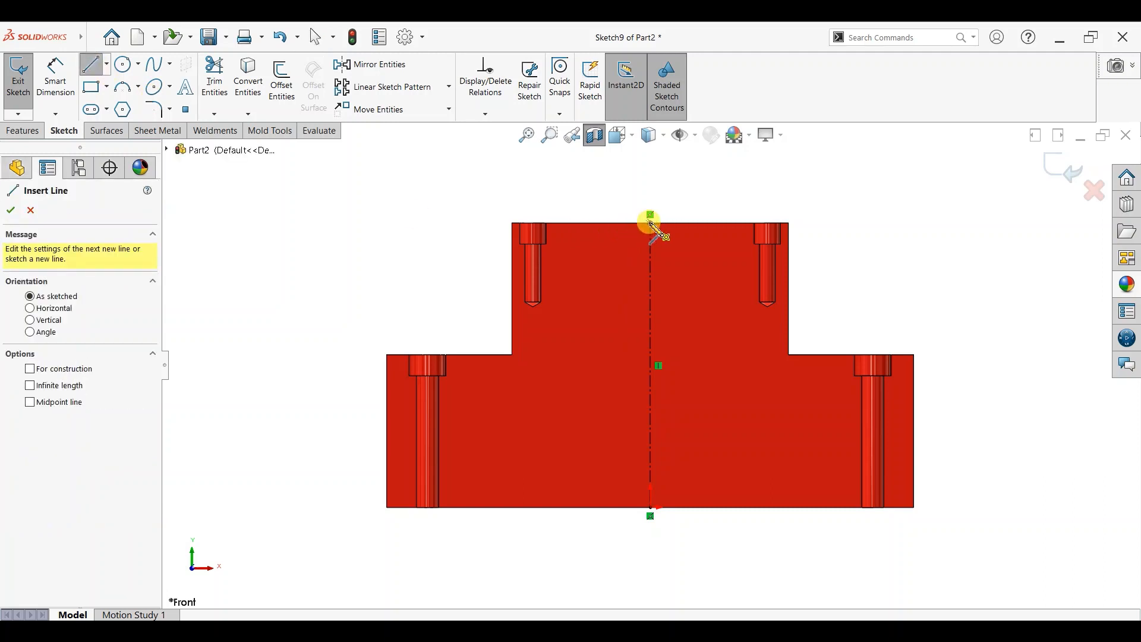
left_click(650, 224)
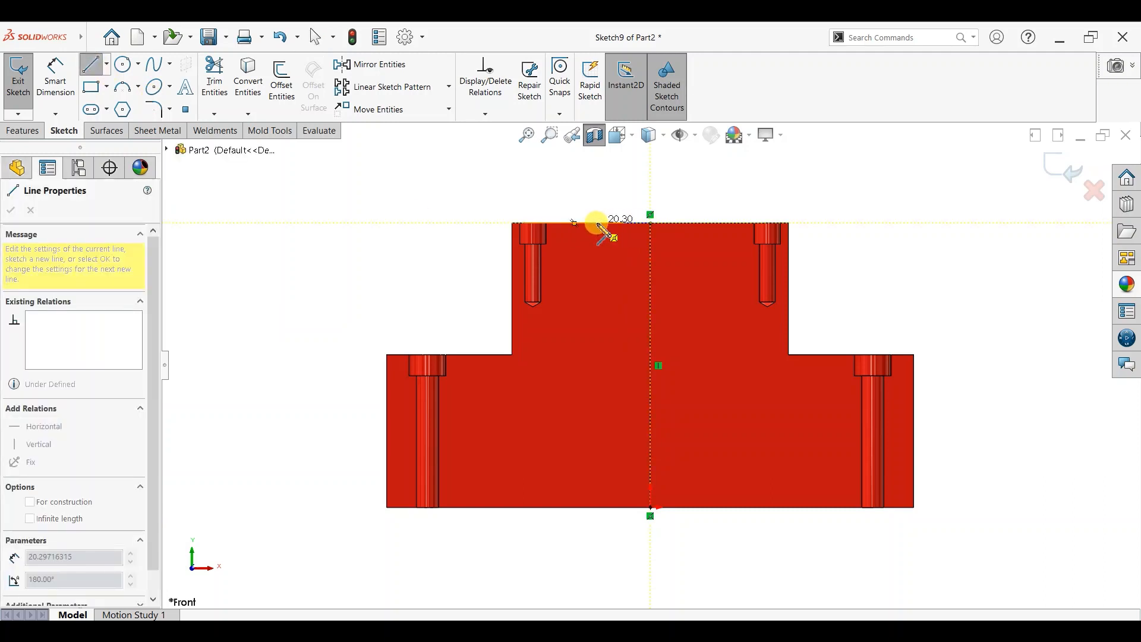
left_click(597, 223)
left_click(597, 249)
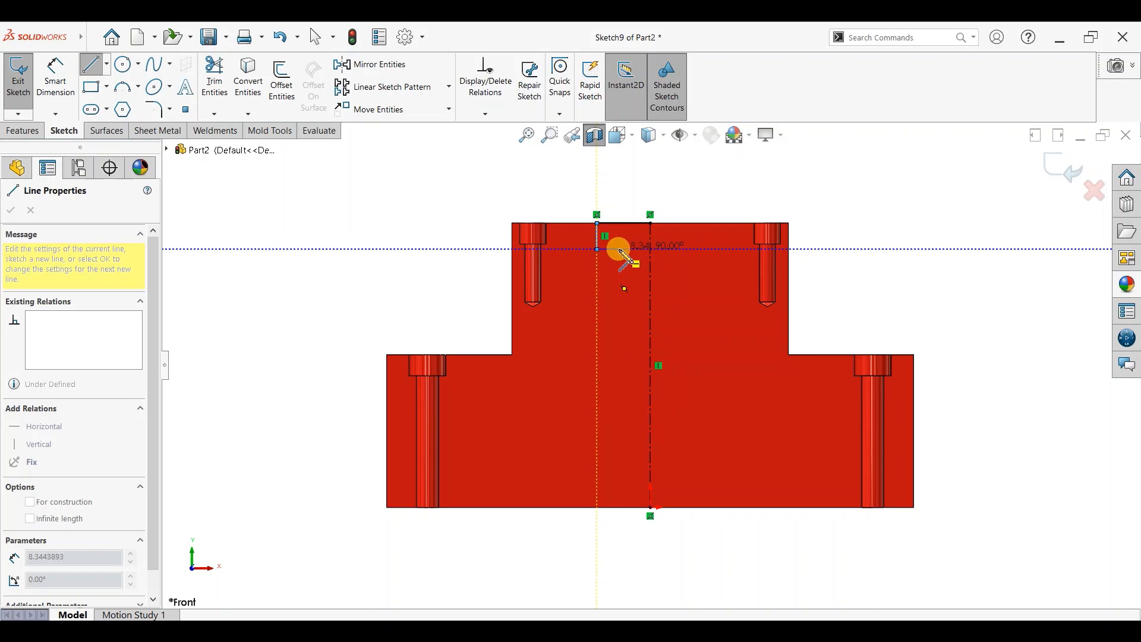
left_click(619, 249)
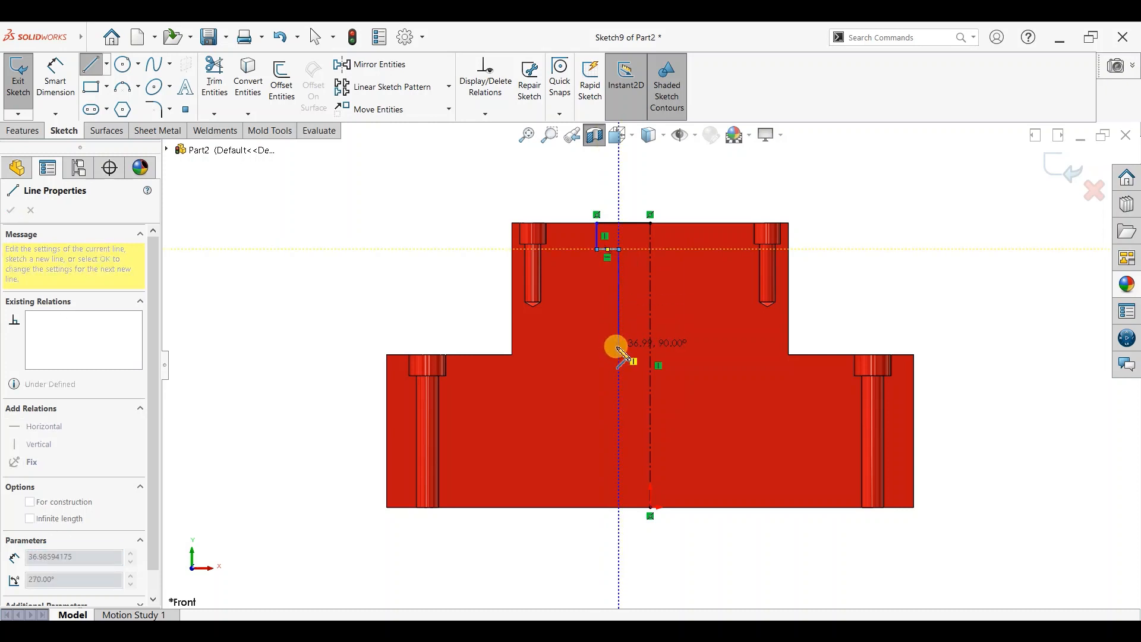
left_click(620, 347)
left_click(637, 346)
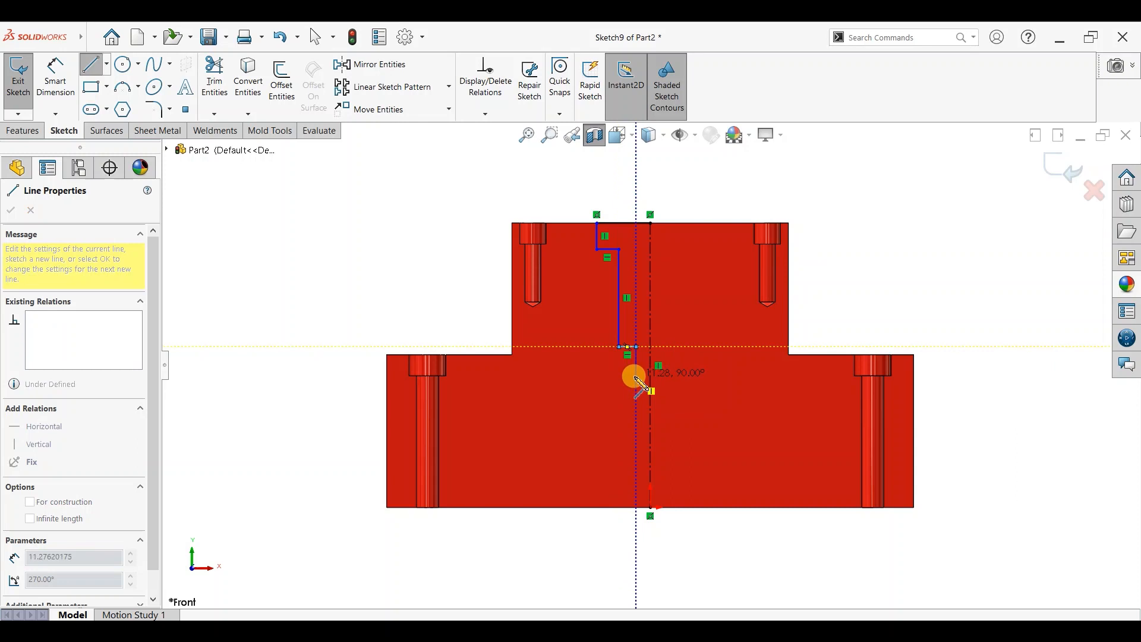
left_click(636, 376)
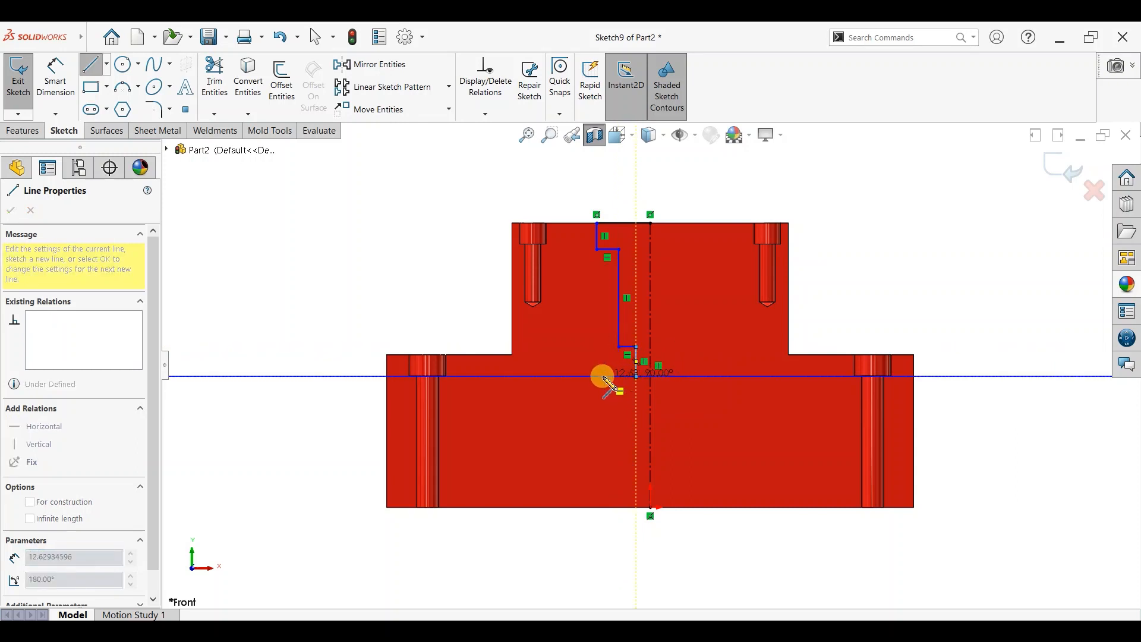
left_click(602, 377)
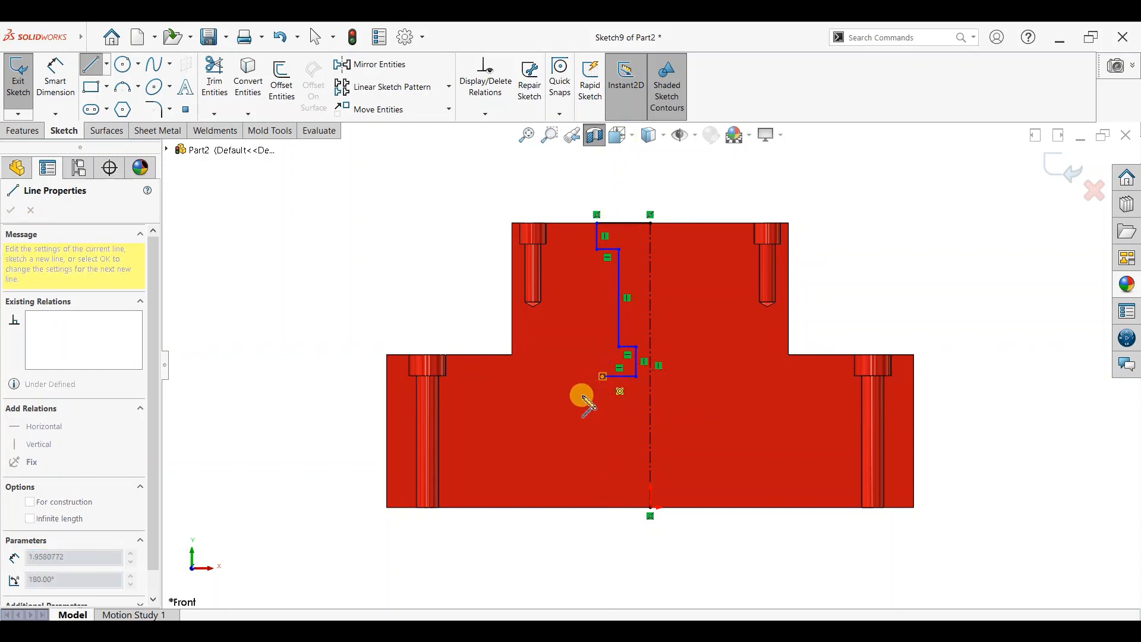
Continue the profile with a tangent quarter arc of about 9.6 mm radius, a step about 12 mm outward, and lines along the base to the origin.
key("a")
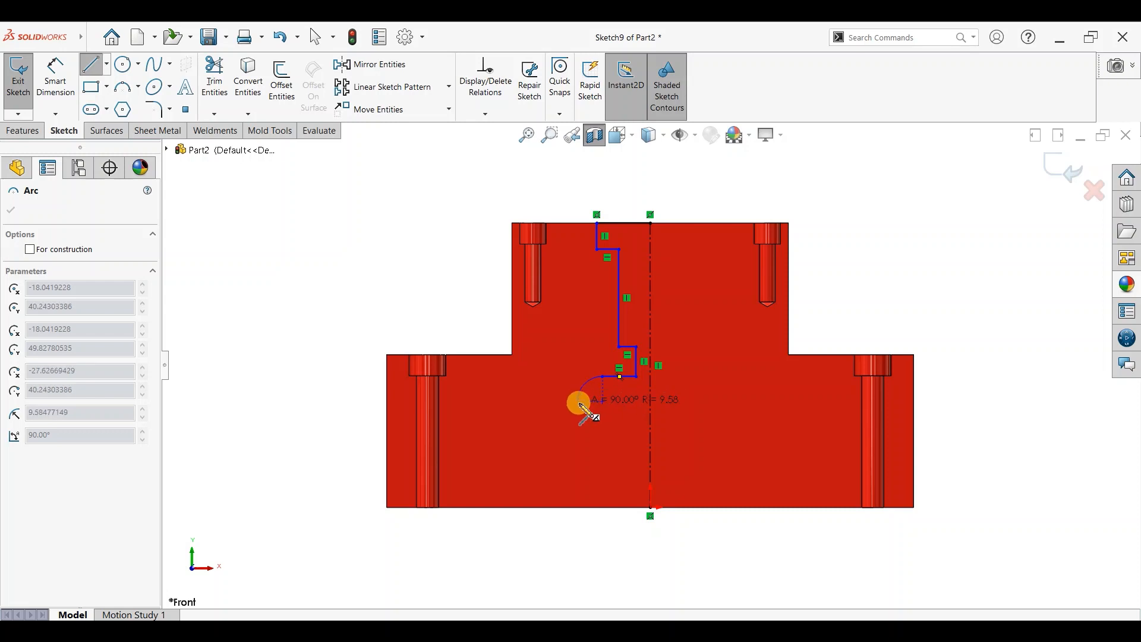
left_click(577, 401)
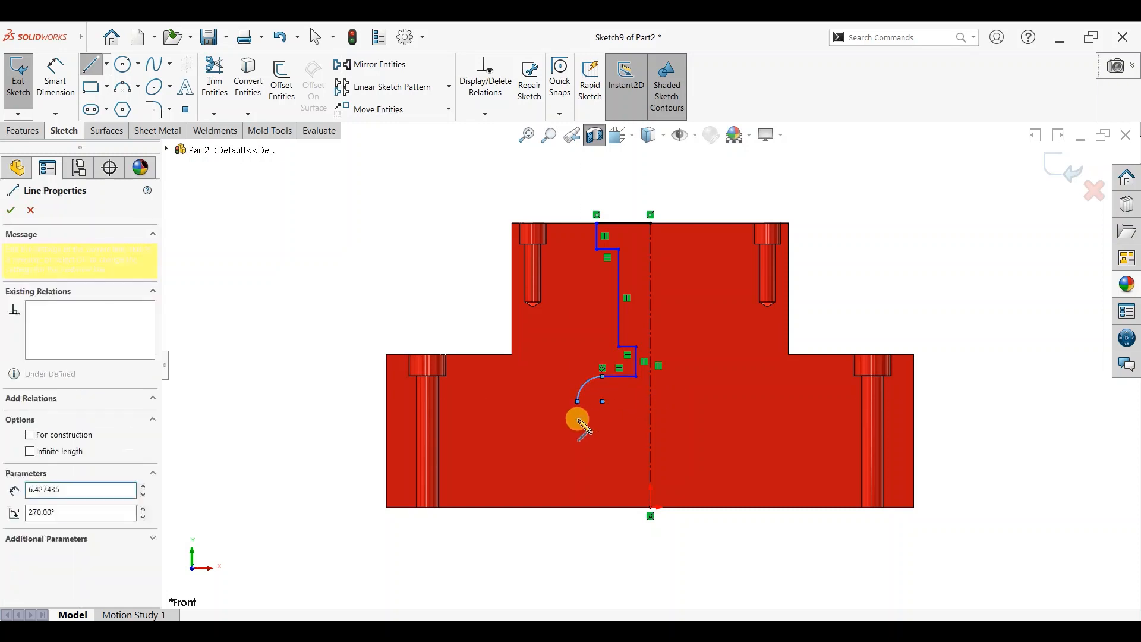
left_click(577, 434)
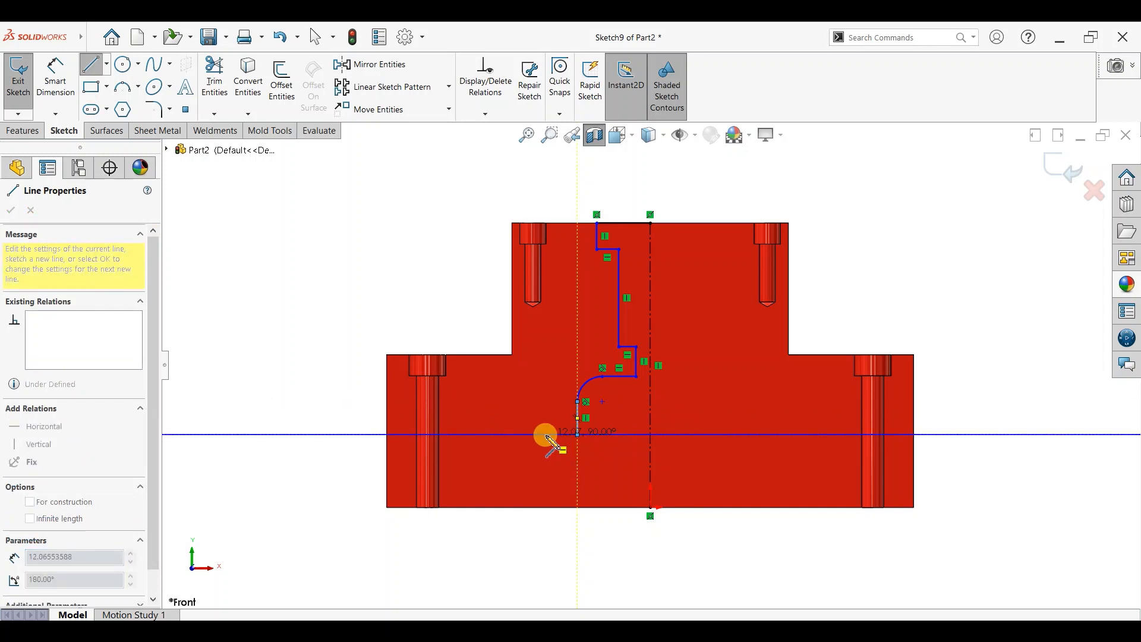
left_click(546, 435)
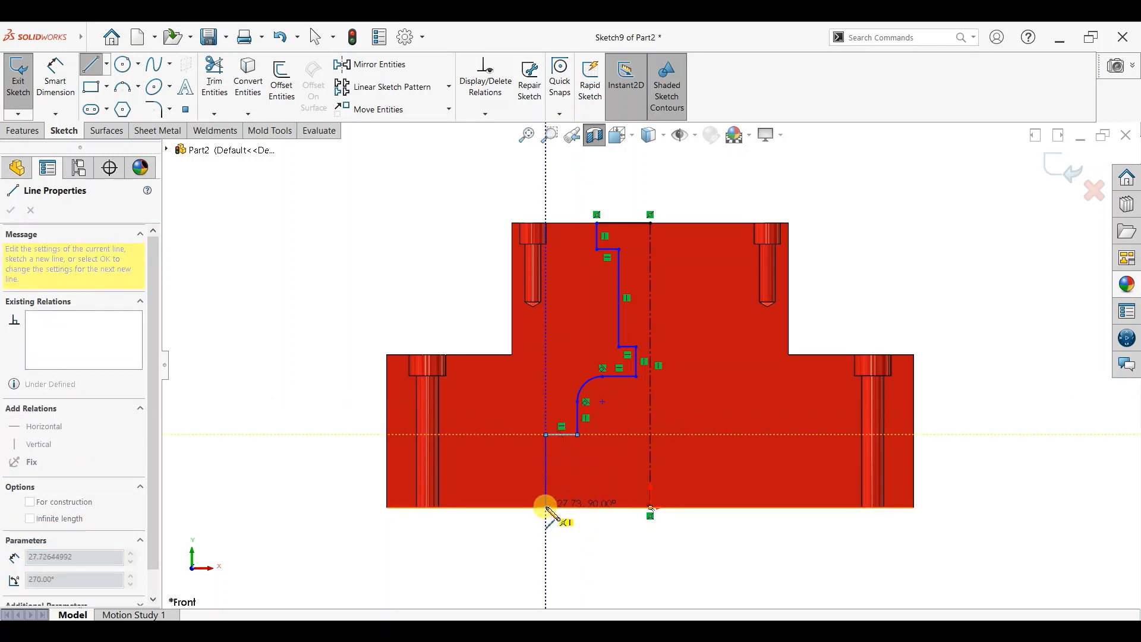
left_click(546, 506)
left_click(650, 506)
right_click(739, 374)
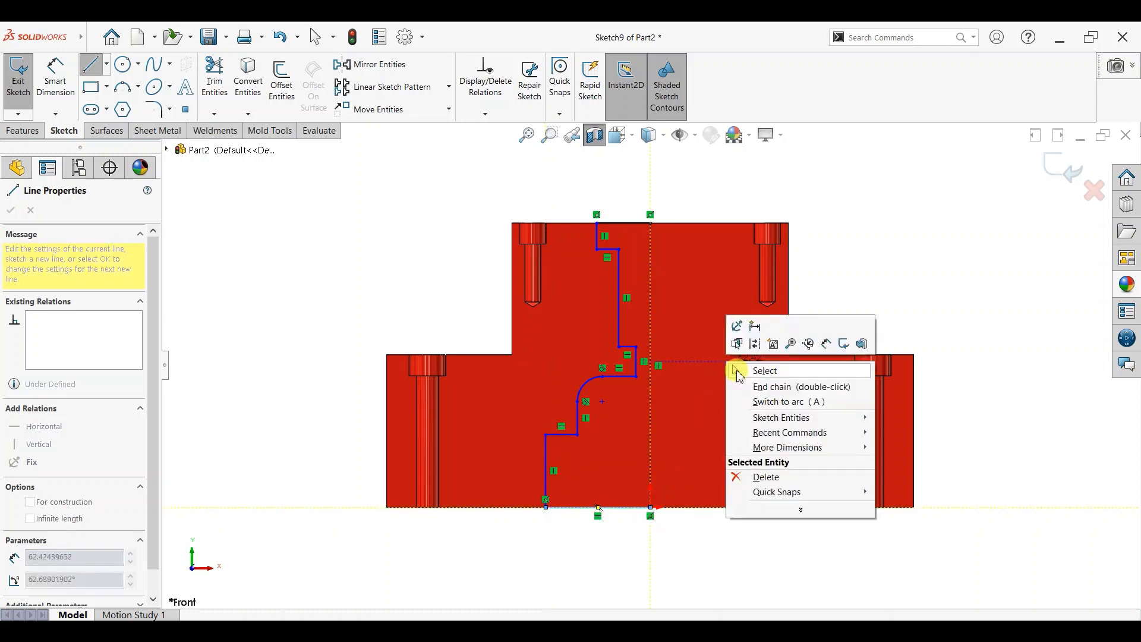
Finish the line chain and dimension the bore profile's top horizontal line to 22 mm from the centerline.
left_click(765, 370)
scroll(707, 380, "down", 2)
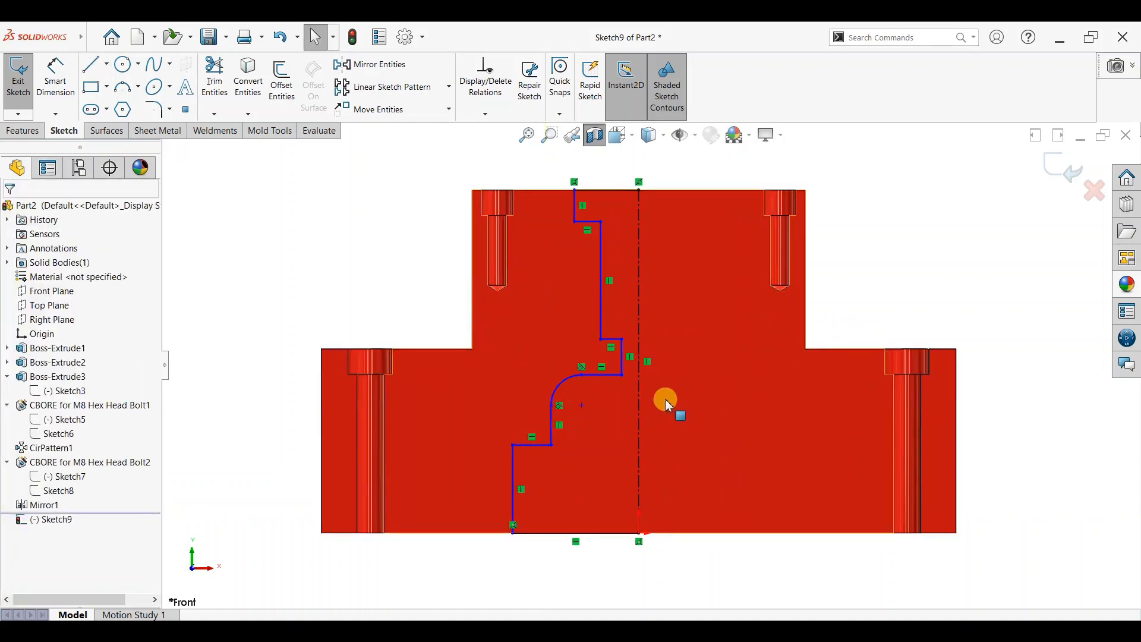
left_click(55, 75)
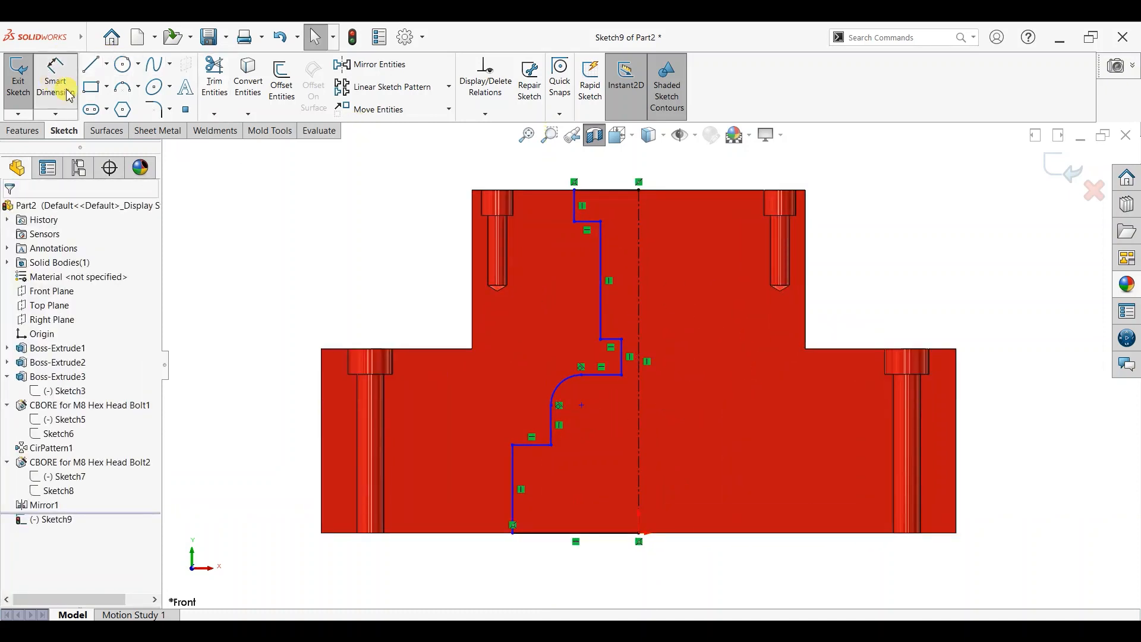
left_click(639, 218)
left_click(611, 167)
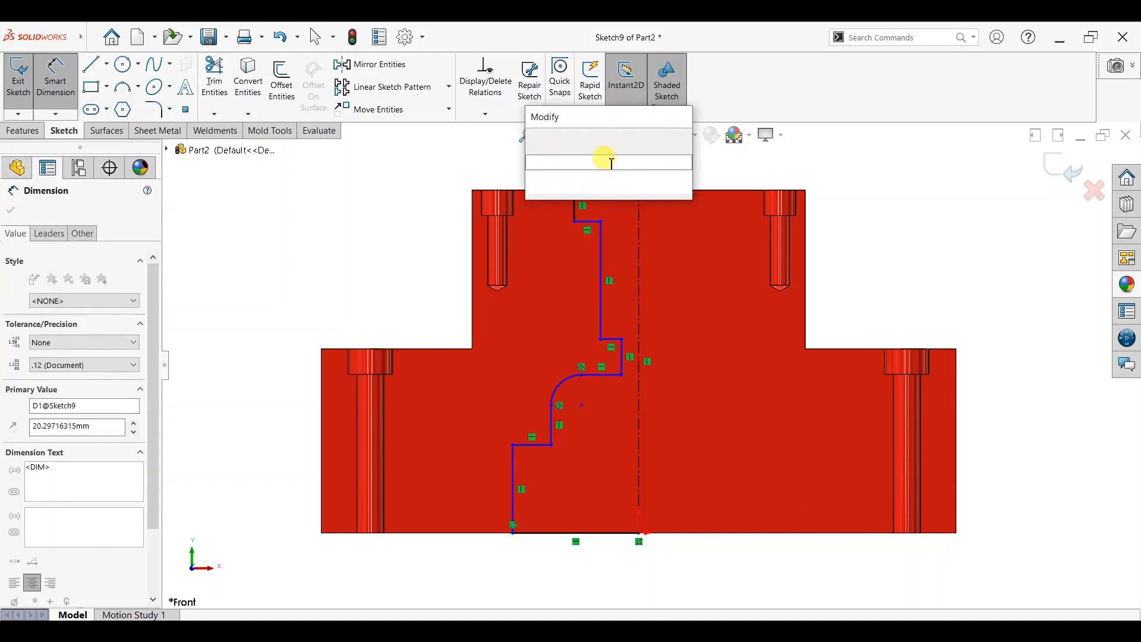
type("22")
key("Return")
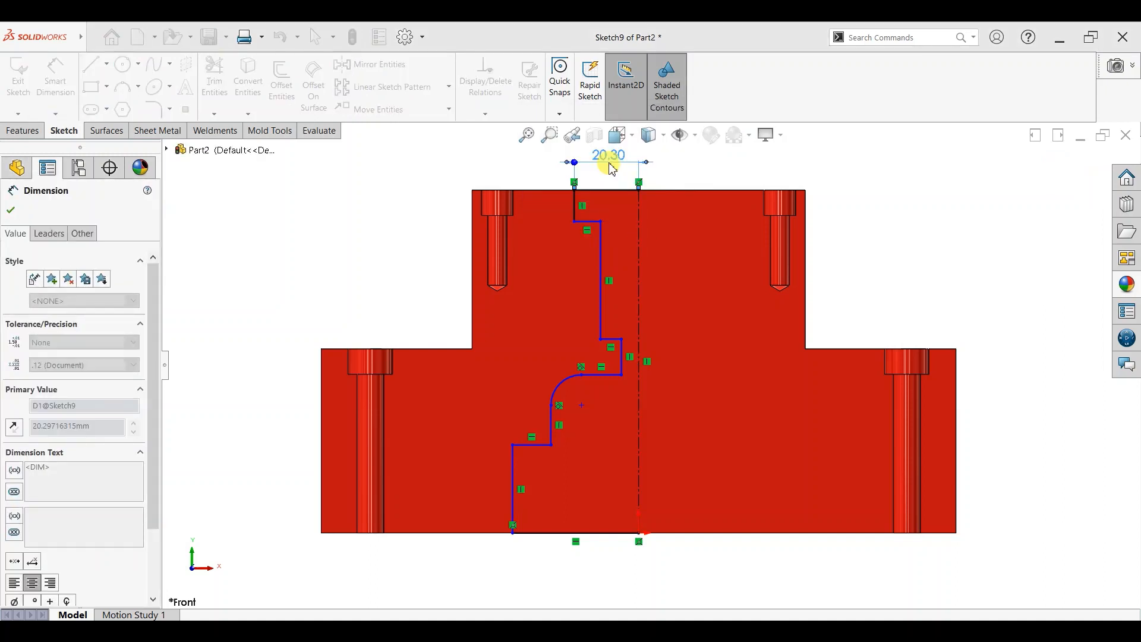
Return to the front view and dimension the uppermost step of the bore profile to a depth of 8 mm.
mouse_move(615, 244)
middle_mouse_down()
mouse_move(629, 266)
mouse_move(626, 317)
middle_mouse_up()
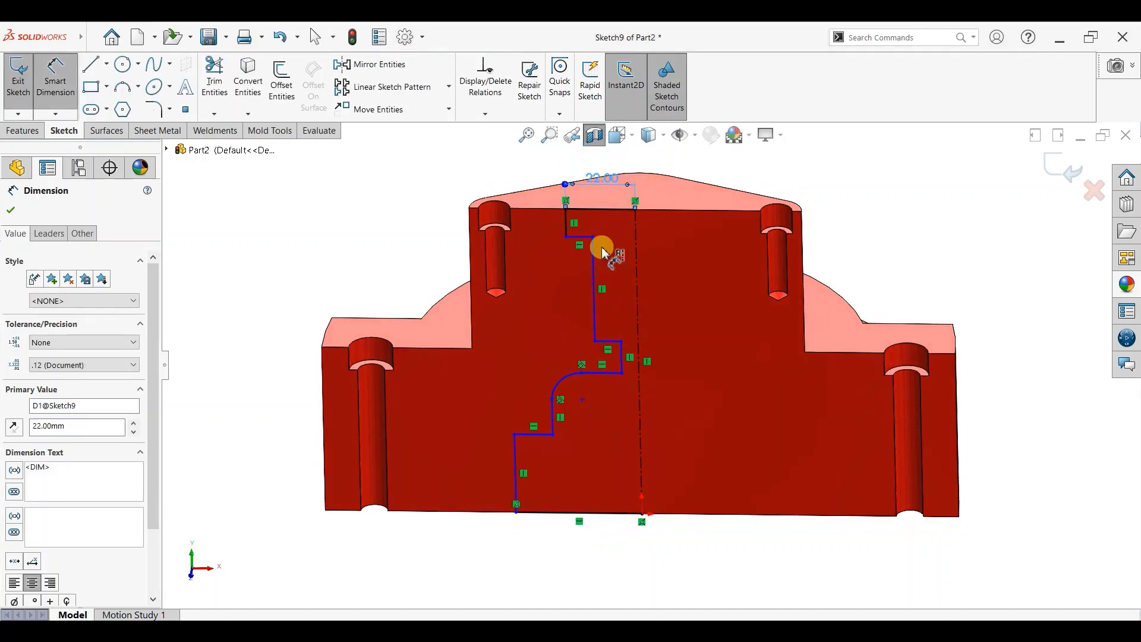
key("space")
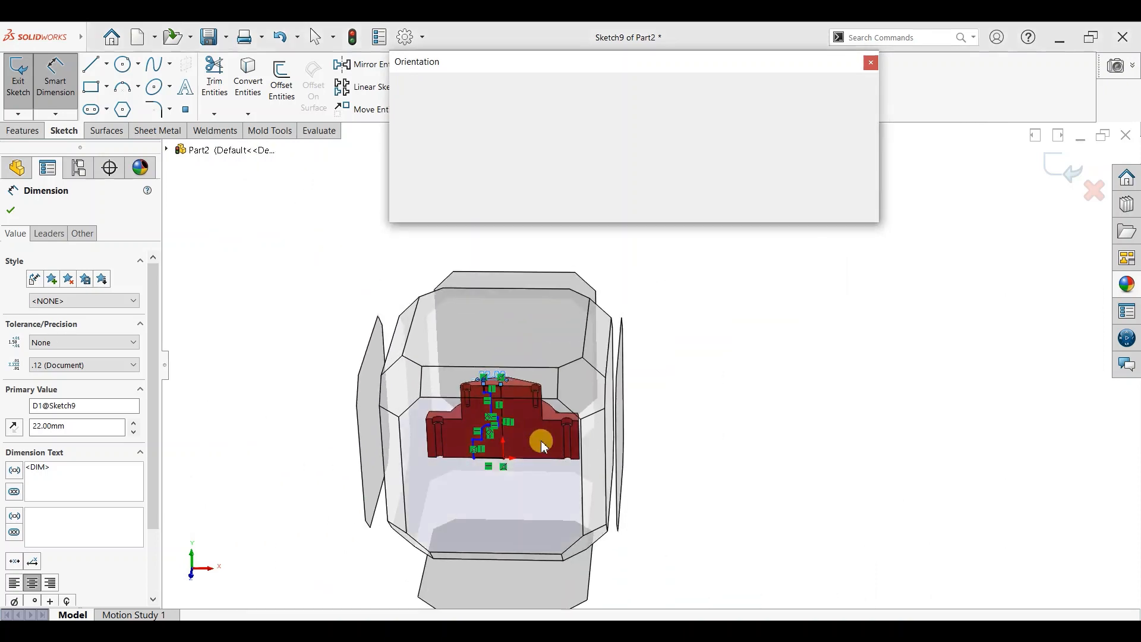
left_click(537, 439)
scroll(668, 286, "down", 1)
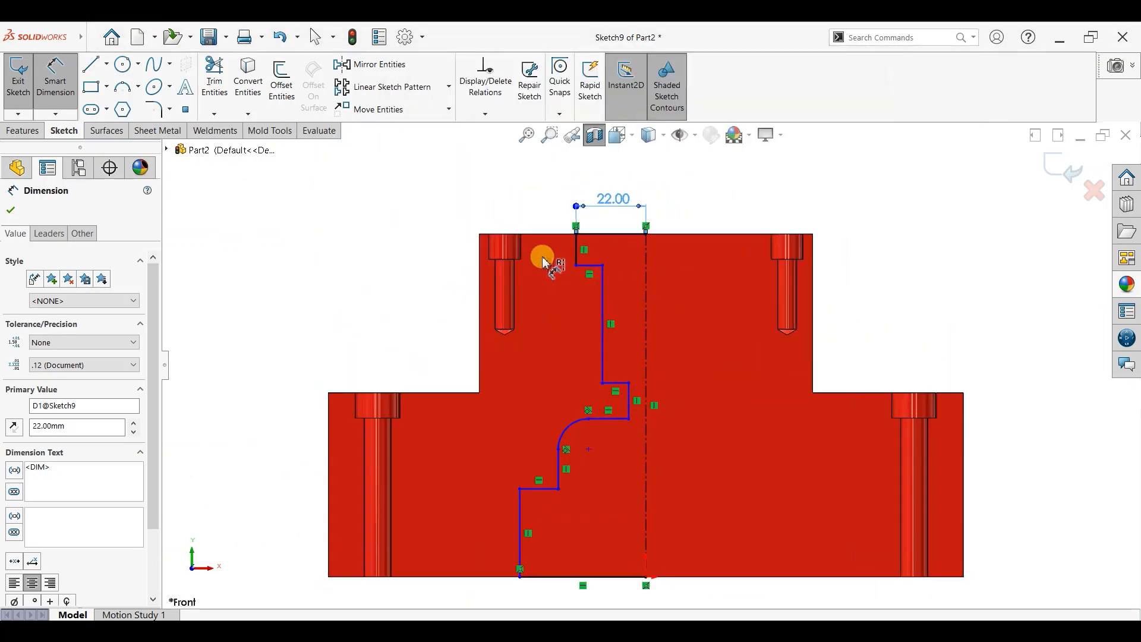
left_click(576, 252)
key("Escape")
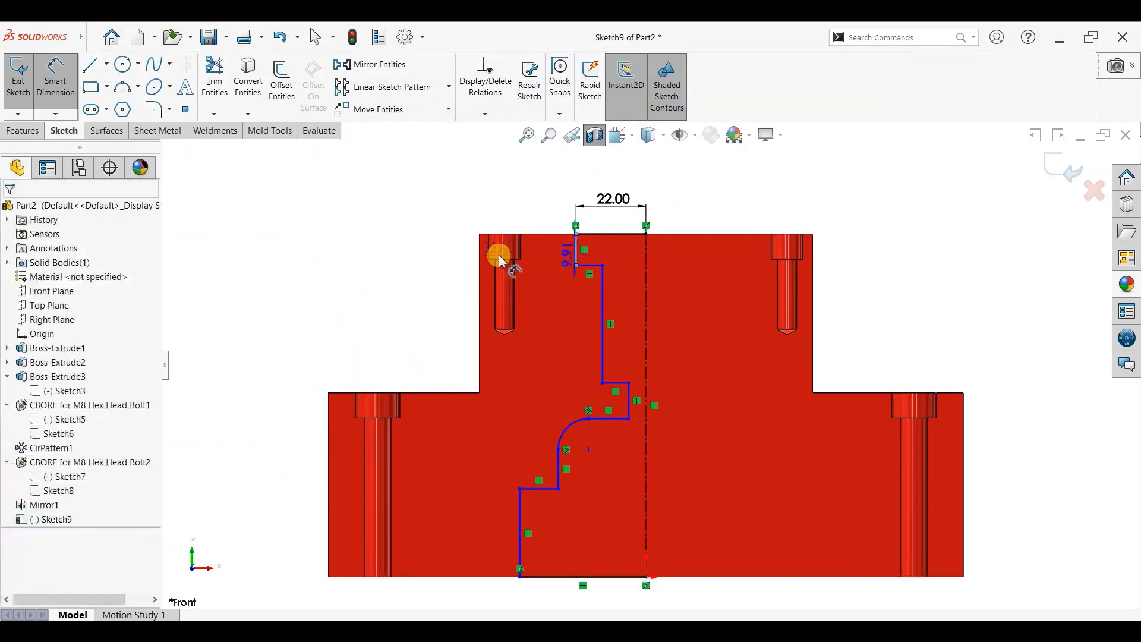
left_click(432, 256)
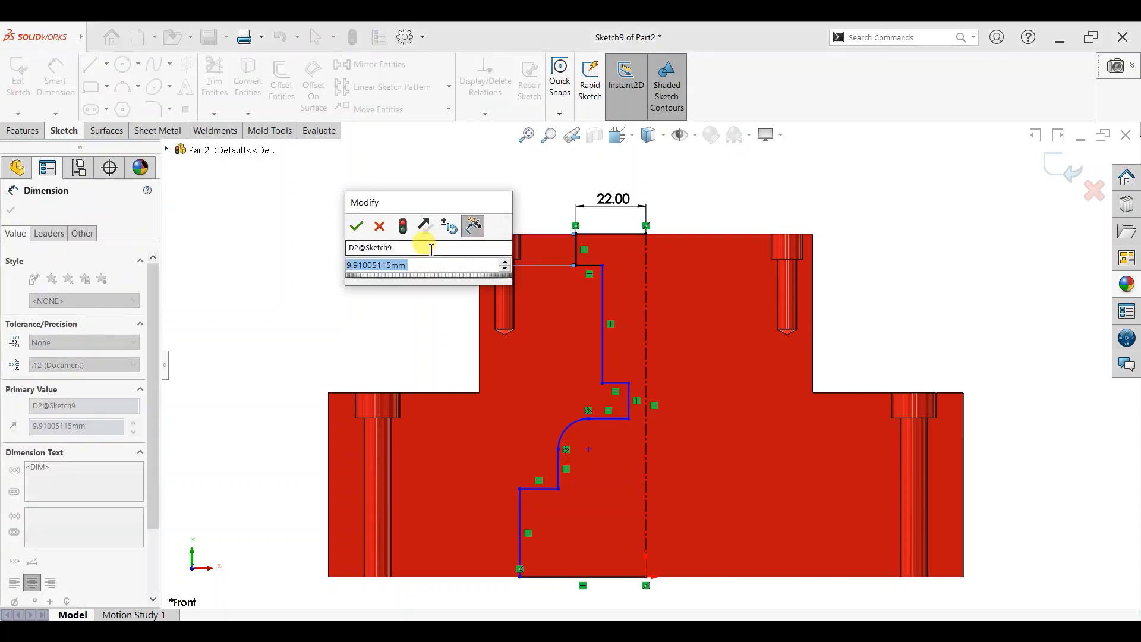
type("8")
key("Return")
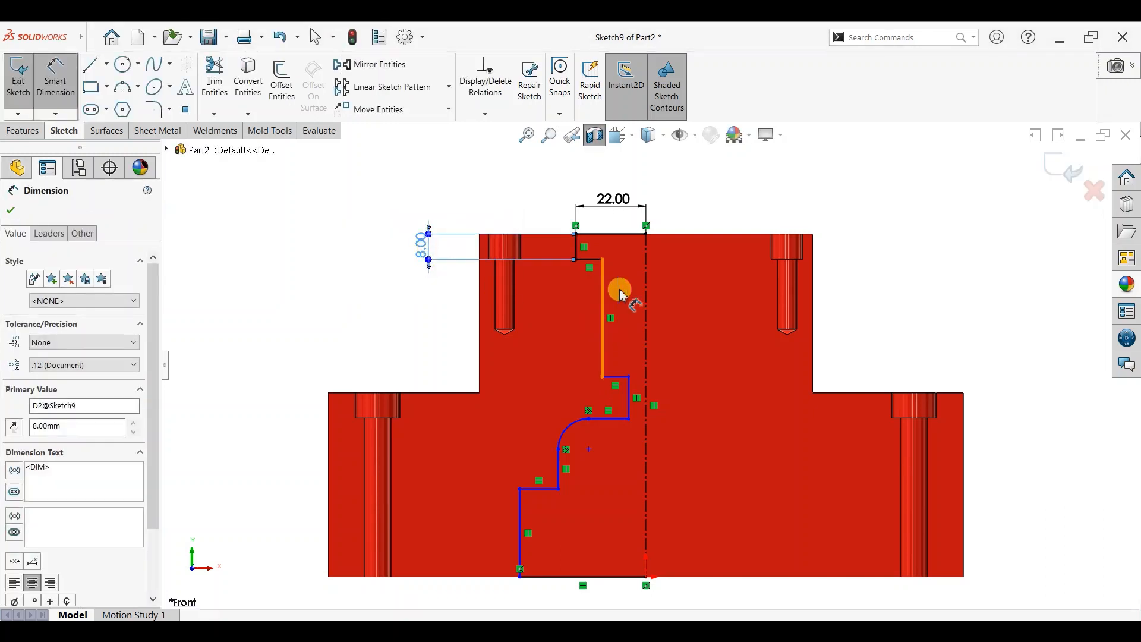
Dimension the long vertical line below the top step as a 25 mm diameter about the centerline.
left_click(603, 316)
left_click(646, 313)
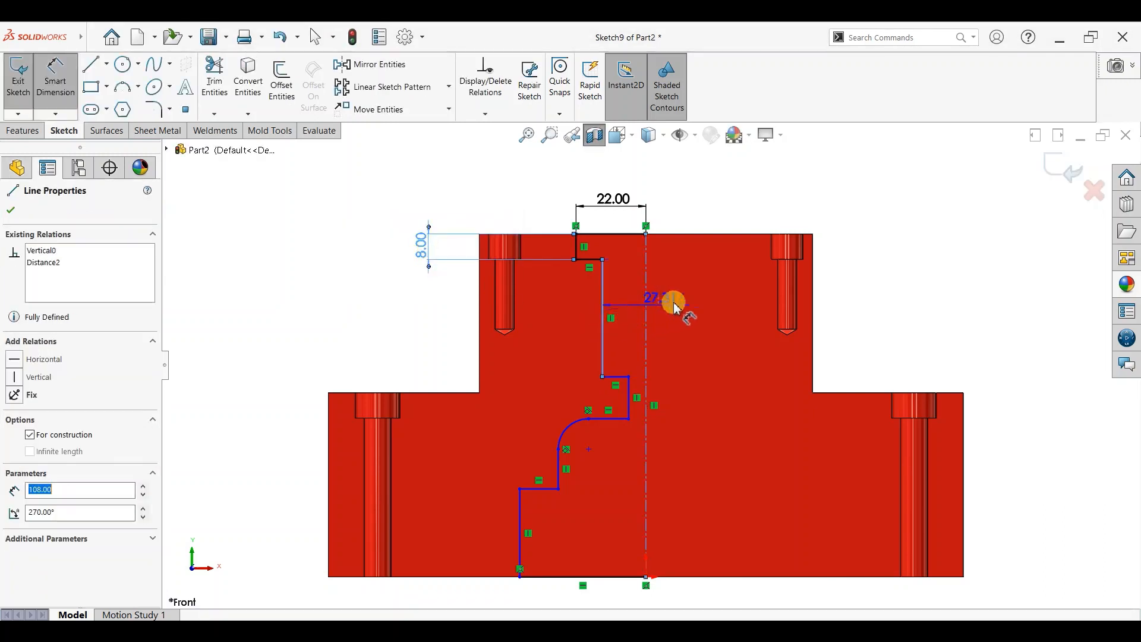
left_click(680, 306)
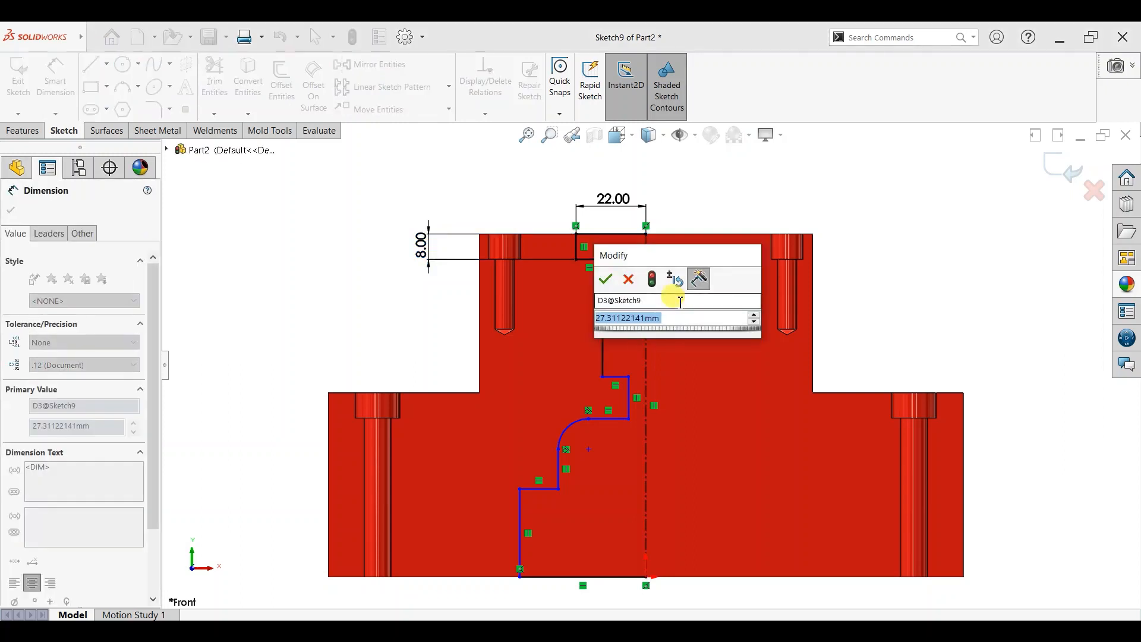
type("25")
key("Return")
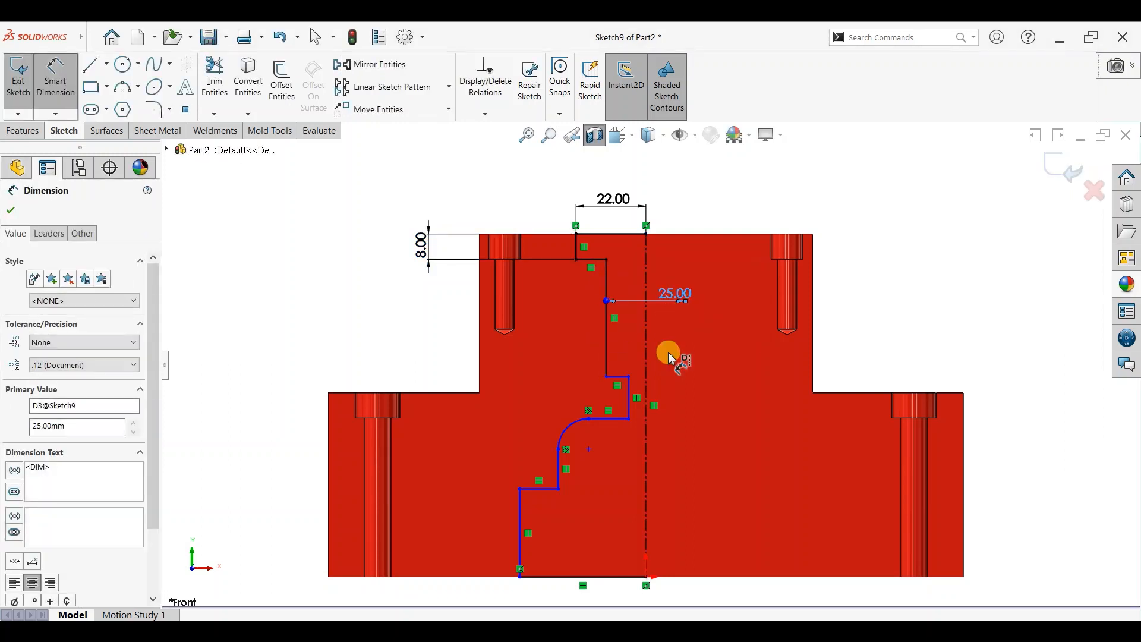
Dimension the short vertical line of the narrowest bore section as a 10 mm diameter about the centerline.
left_click(630, 413)
left_click(646, 410)
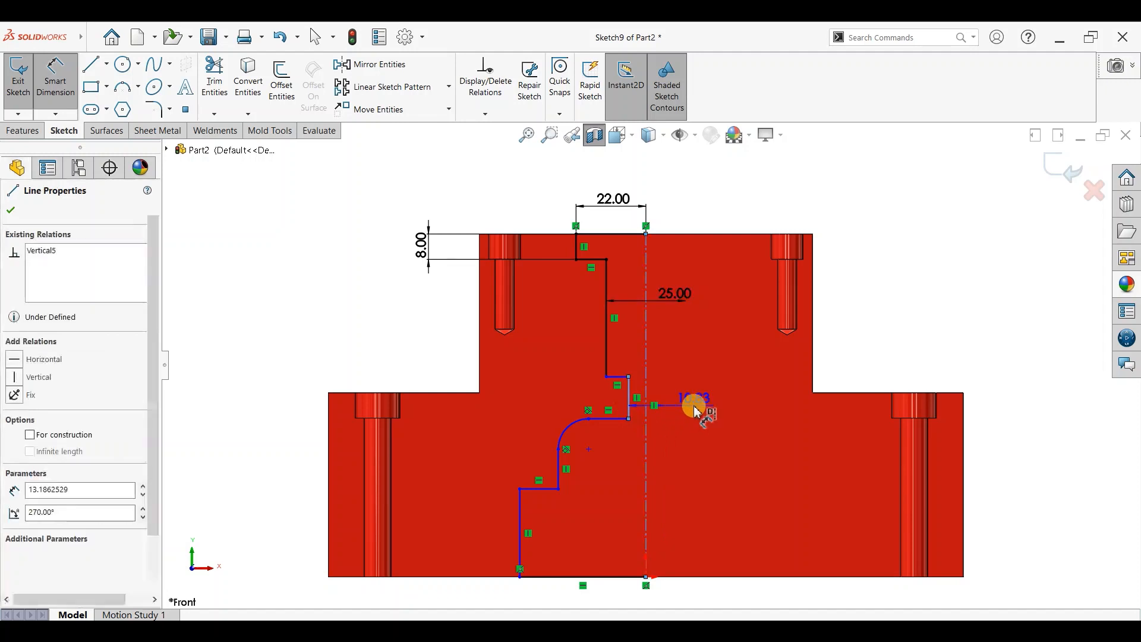
left_click(693, 405)
type("10")
key("Return")
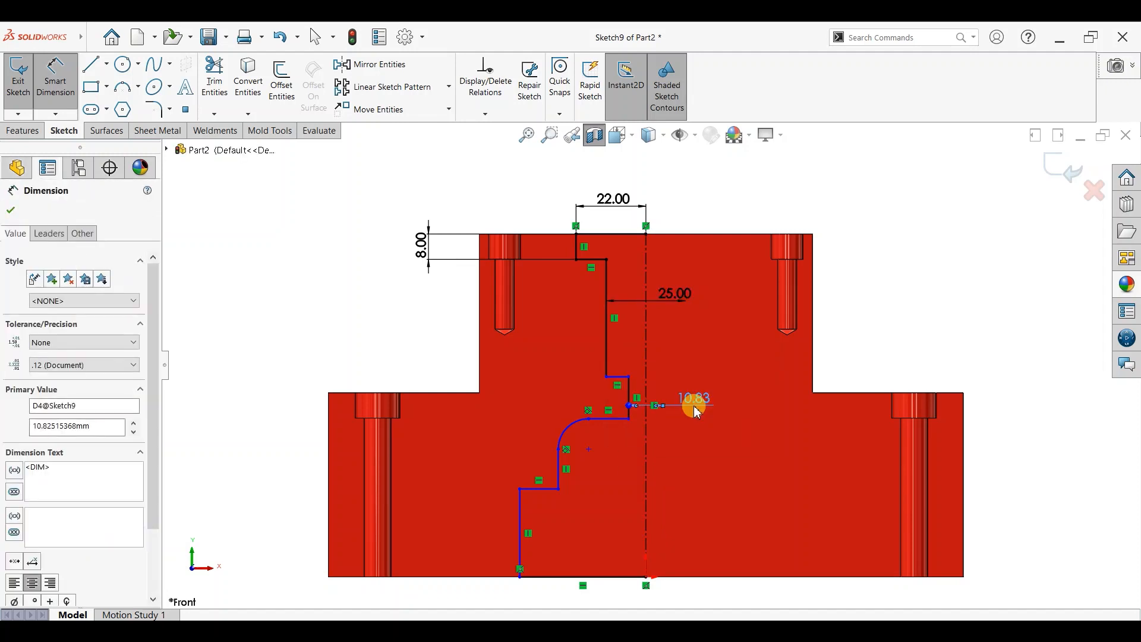
Dimension the vertical line below the arc and the lowest vertical line as 56 mm and 80 mm diameters about the centerline.
left_click(561, 483)
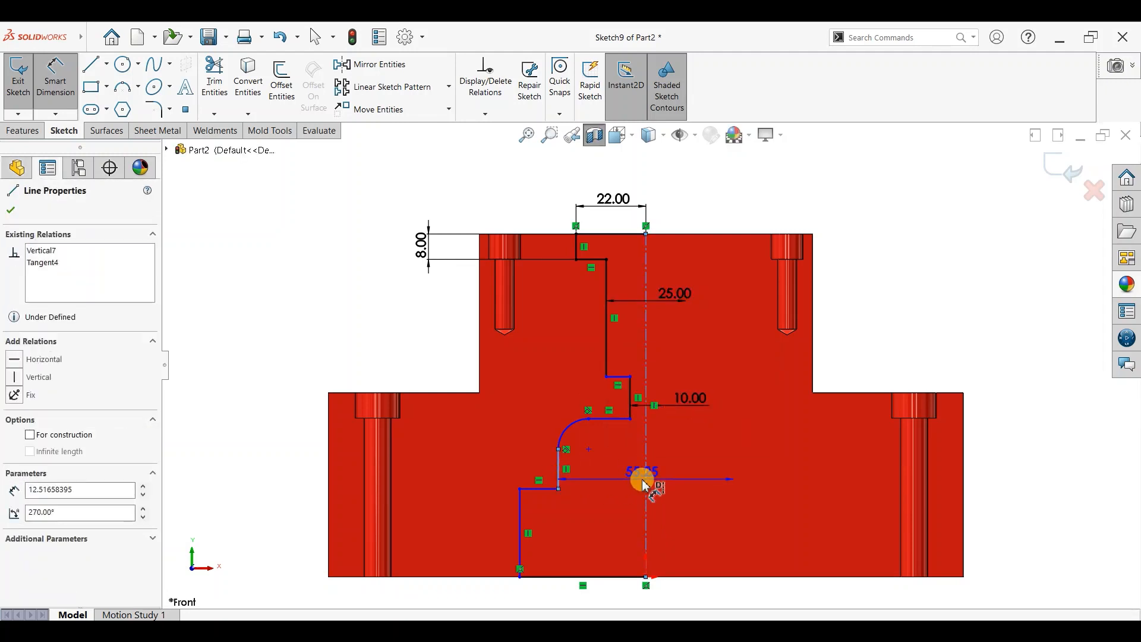
left_click(645, 480)
left_click(660, 486)
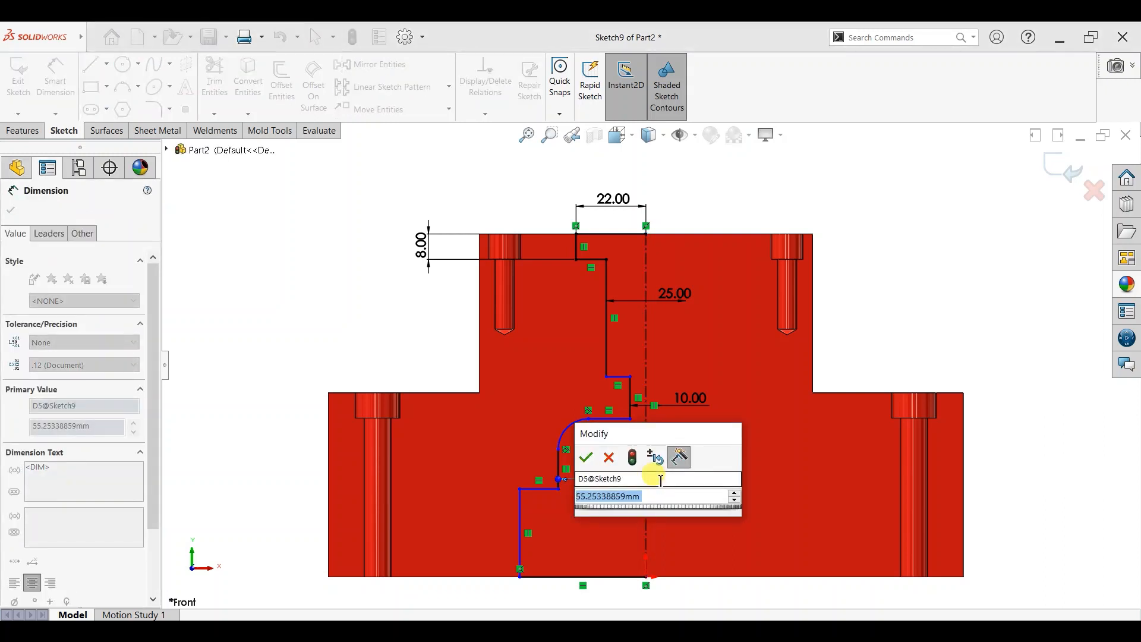
key("Return")
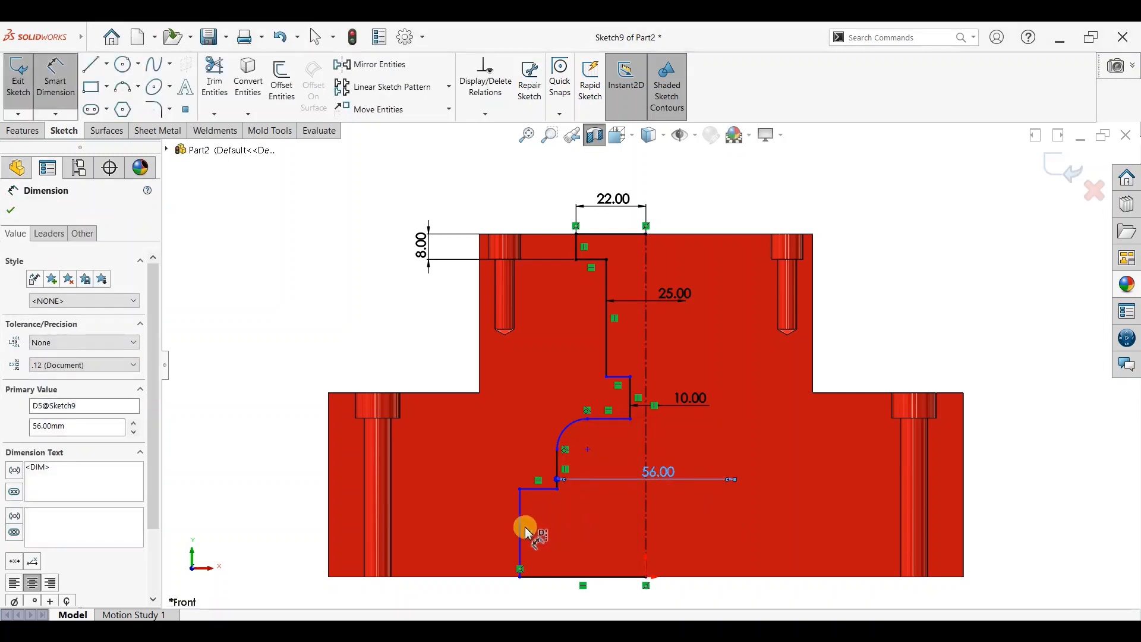
left_click(520, 536)
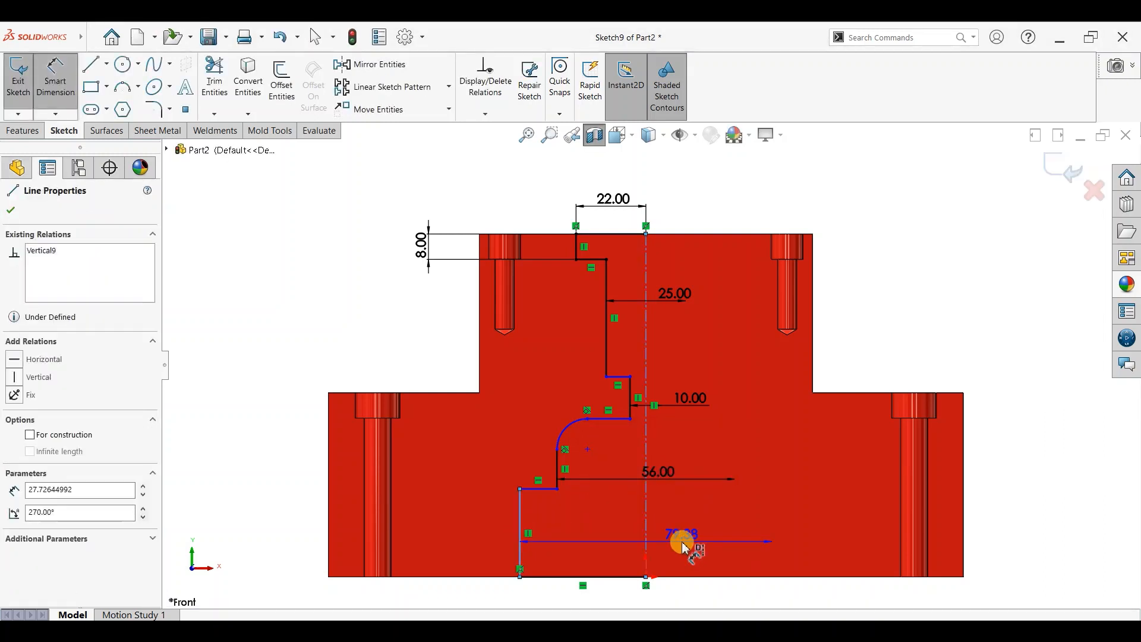
left_click(682, 541)
type("80")
key("Return")
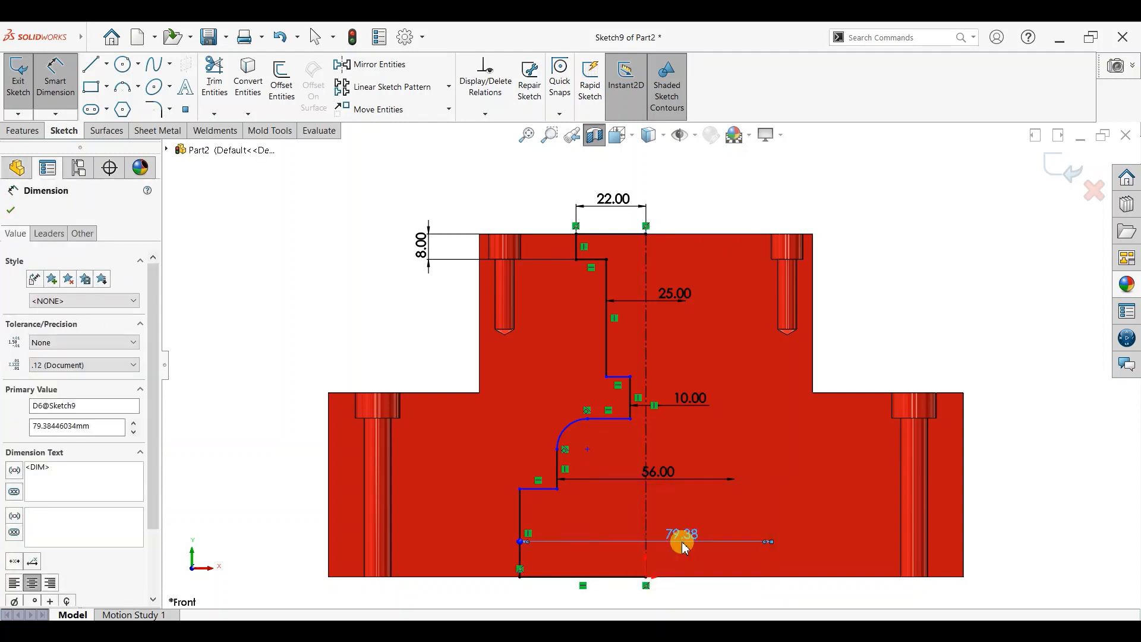
Set the height of the bottom step to 25 mm and the distance from its shoulder to the line above the arc to 24 mm.
left_click(498, 529)
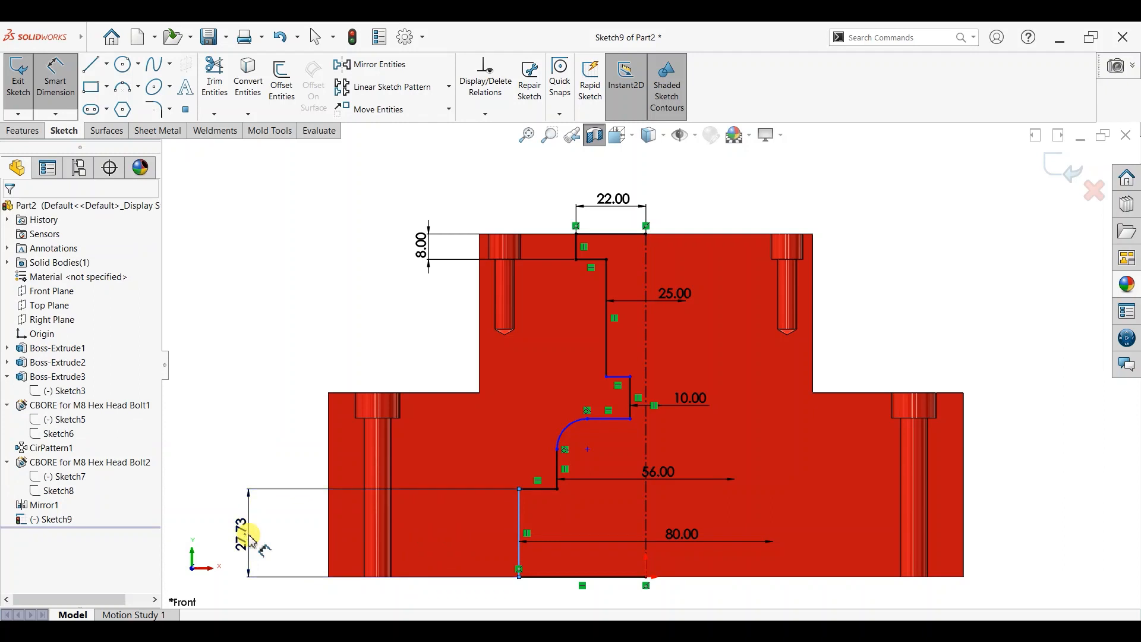
left_click(251, 538)
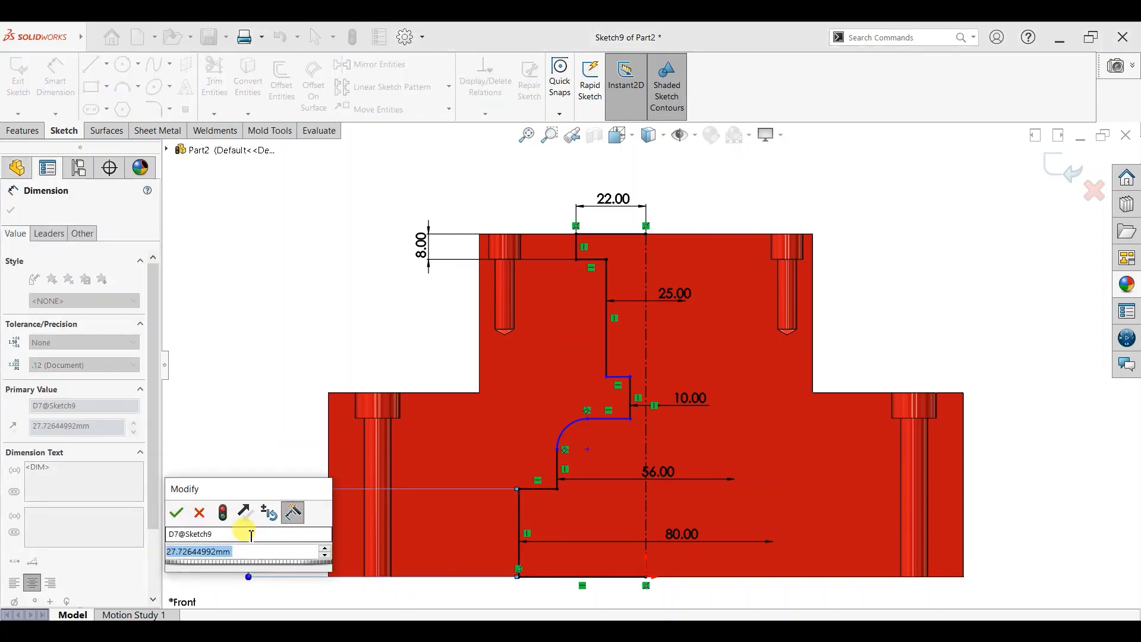
type("25")
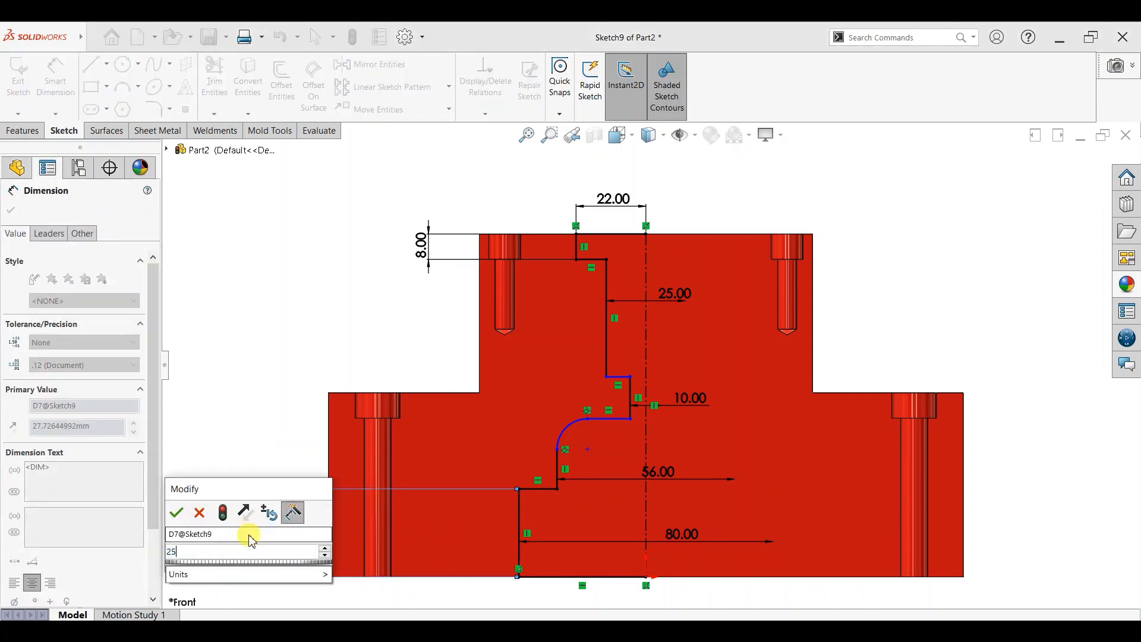
key("Return")
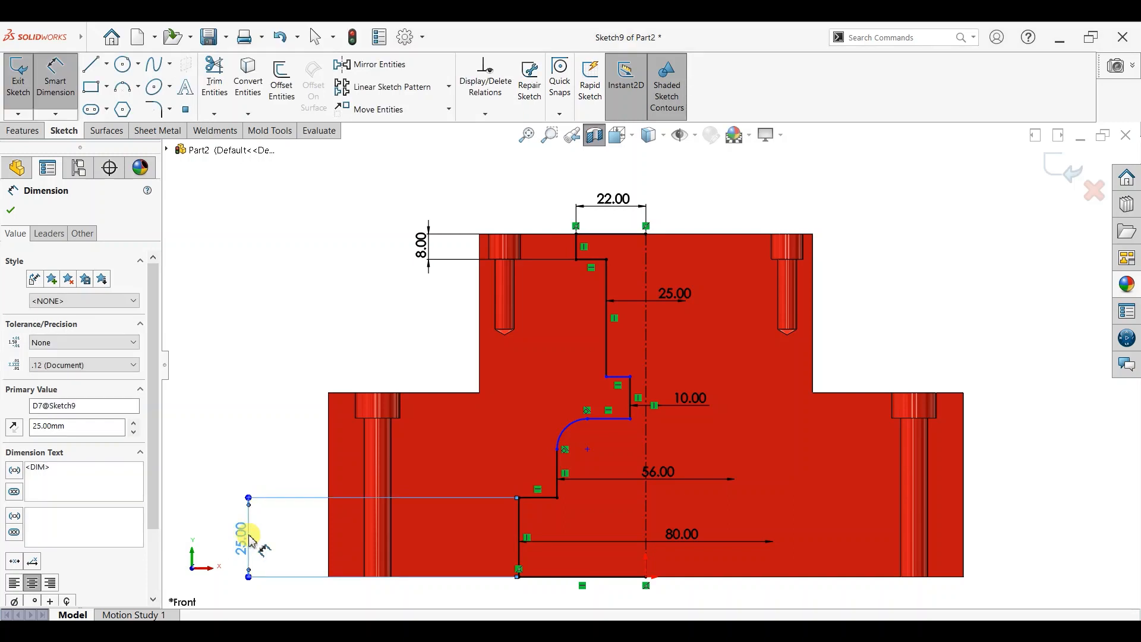
left_click(543, 497)
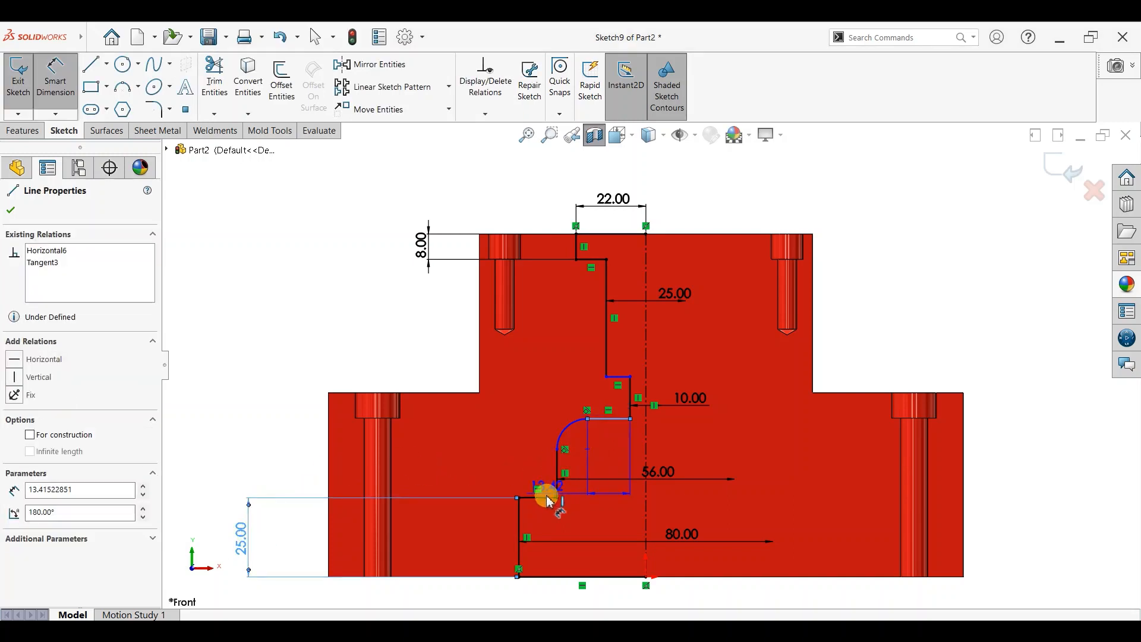
left_click(297, 469)
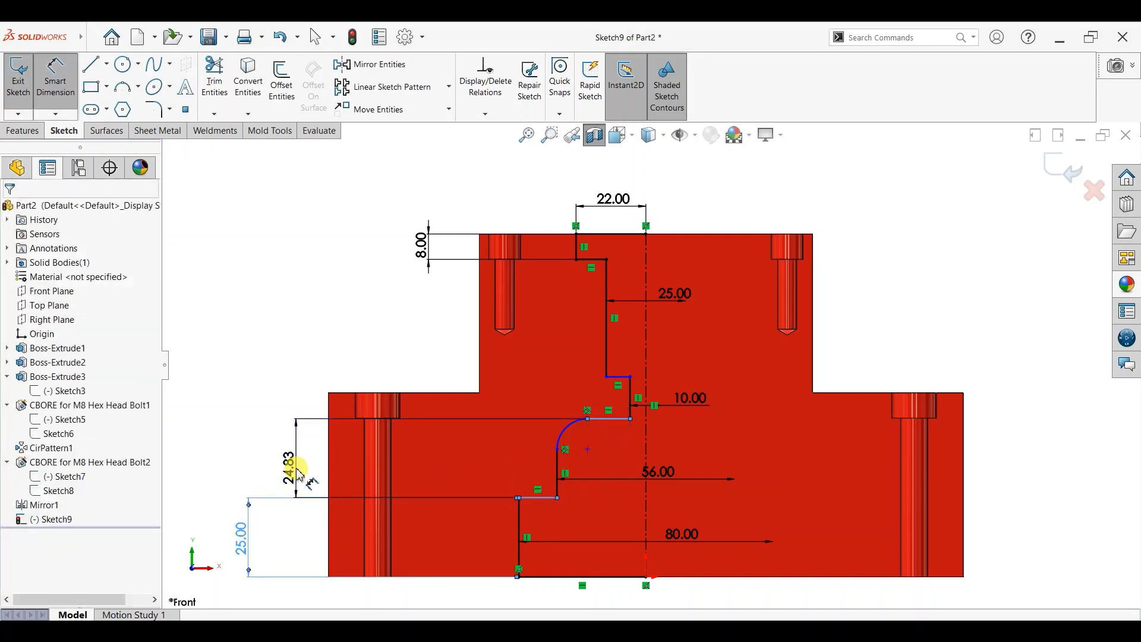
type("24")
key("Return")
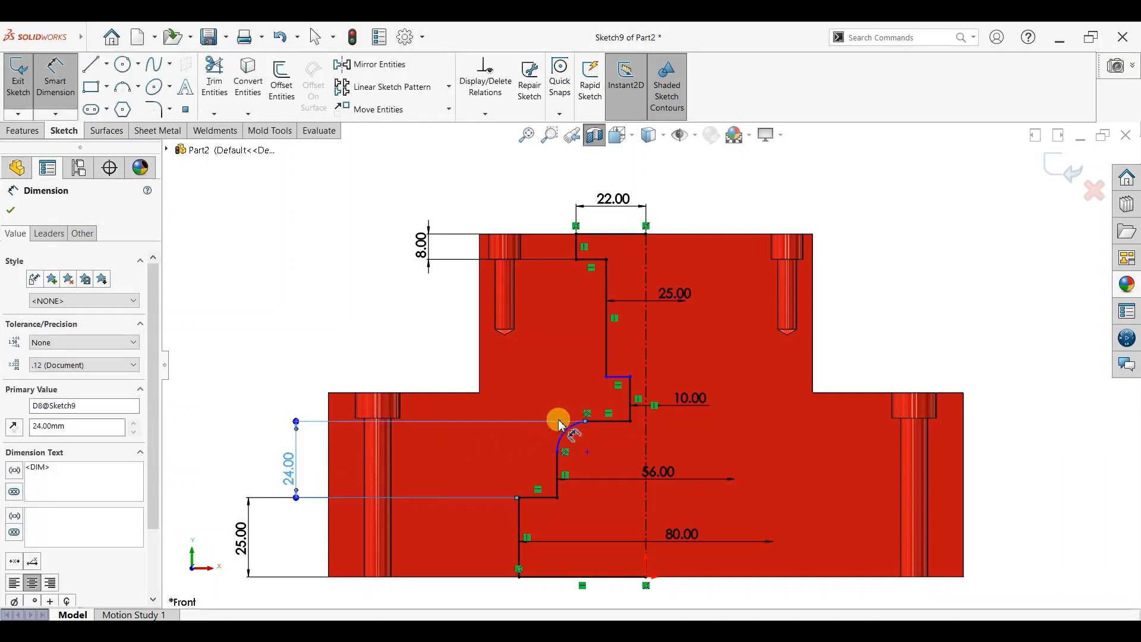
Dimension the vertical line of the 25 mm diameter section to 38 mm long and finish dimensioning.
left_click(606, 331)
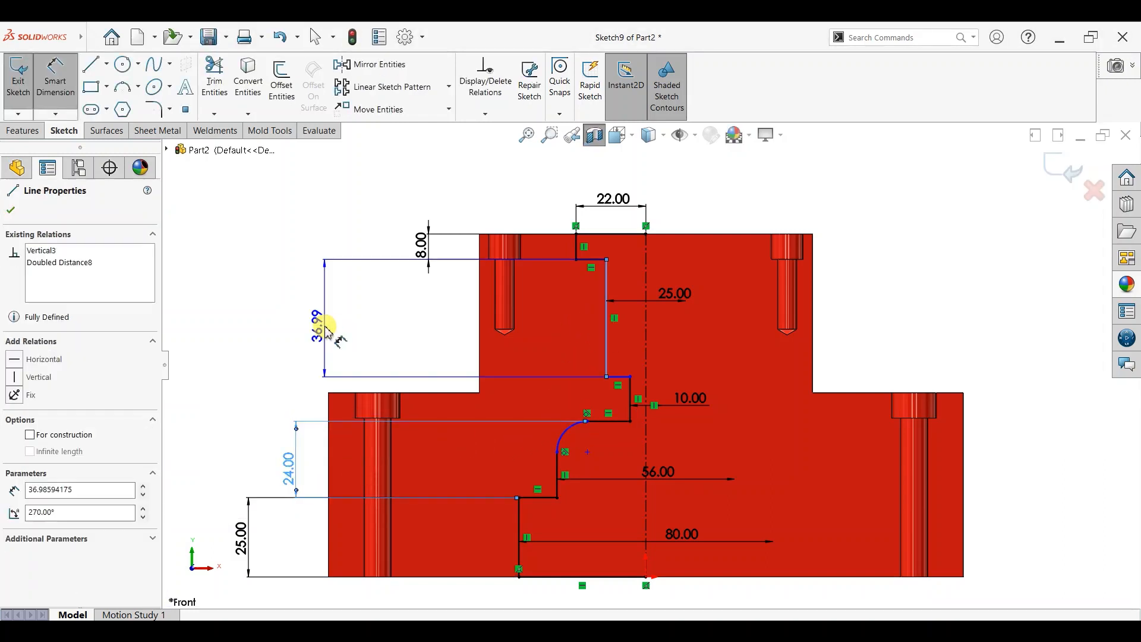
left_click(326, 331)
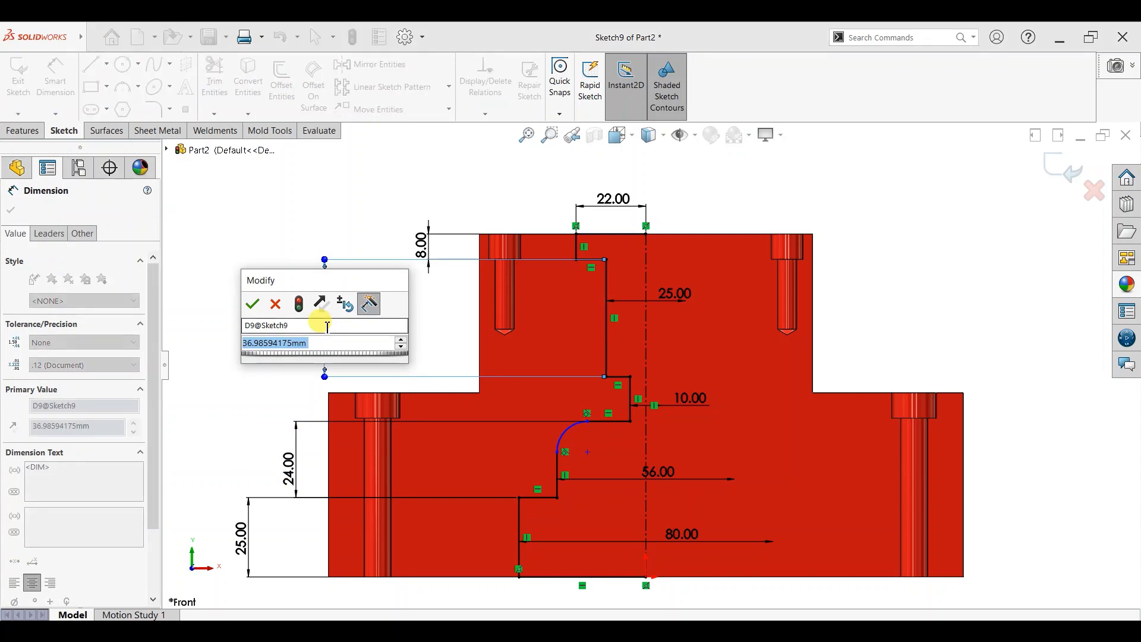
type("38")
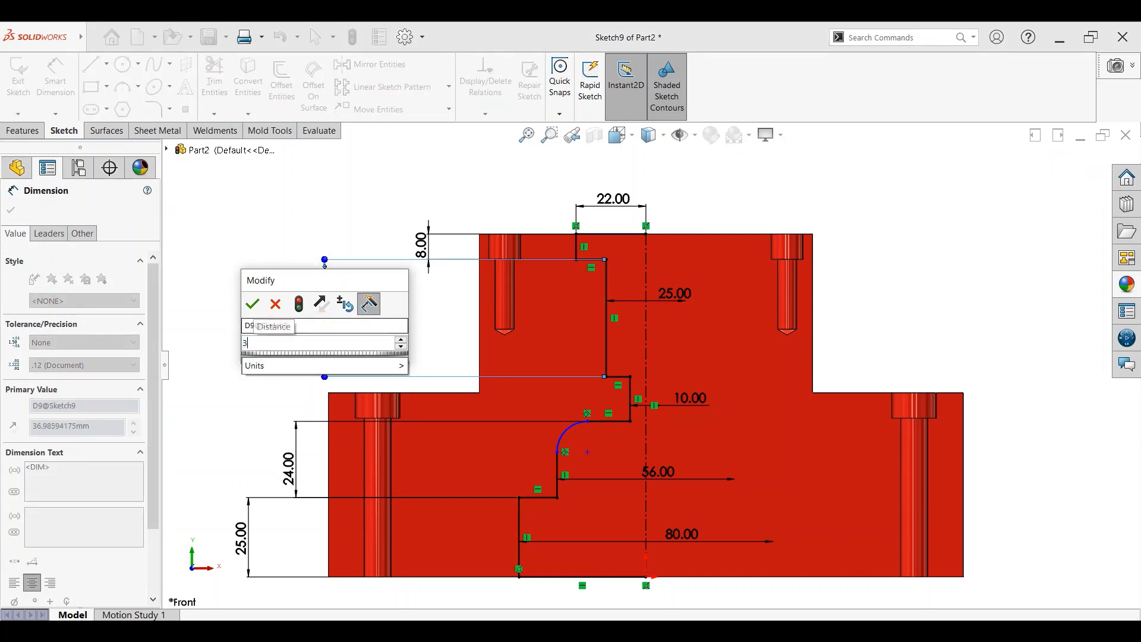
key("Return")
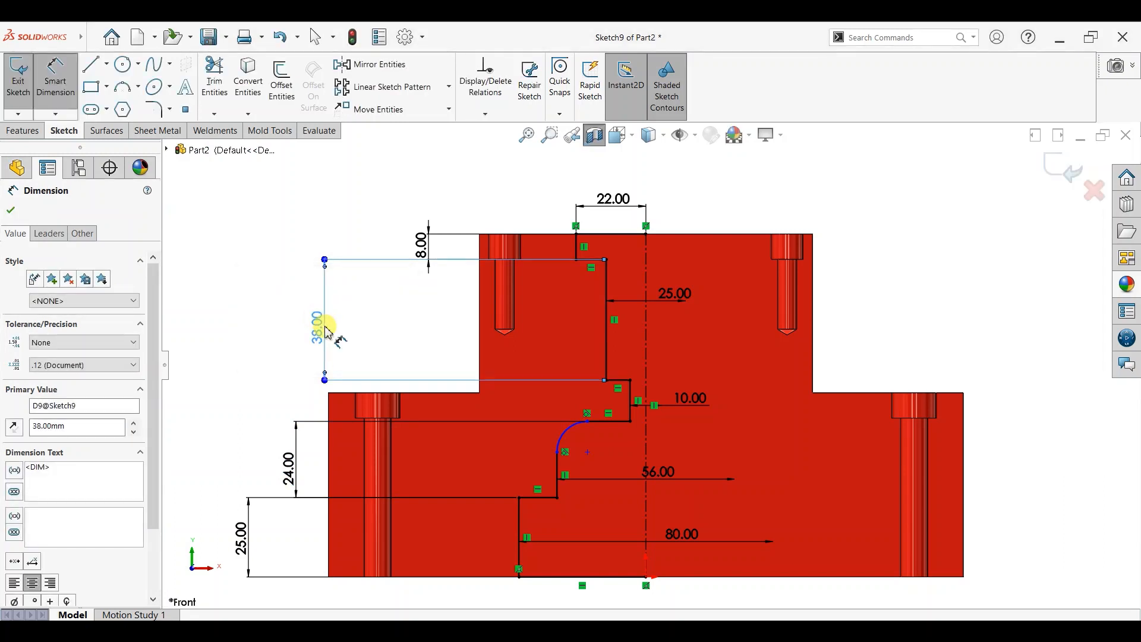
left_click(13, 210)
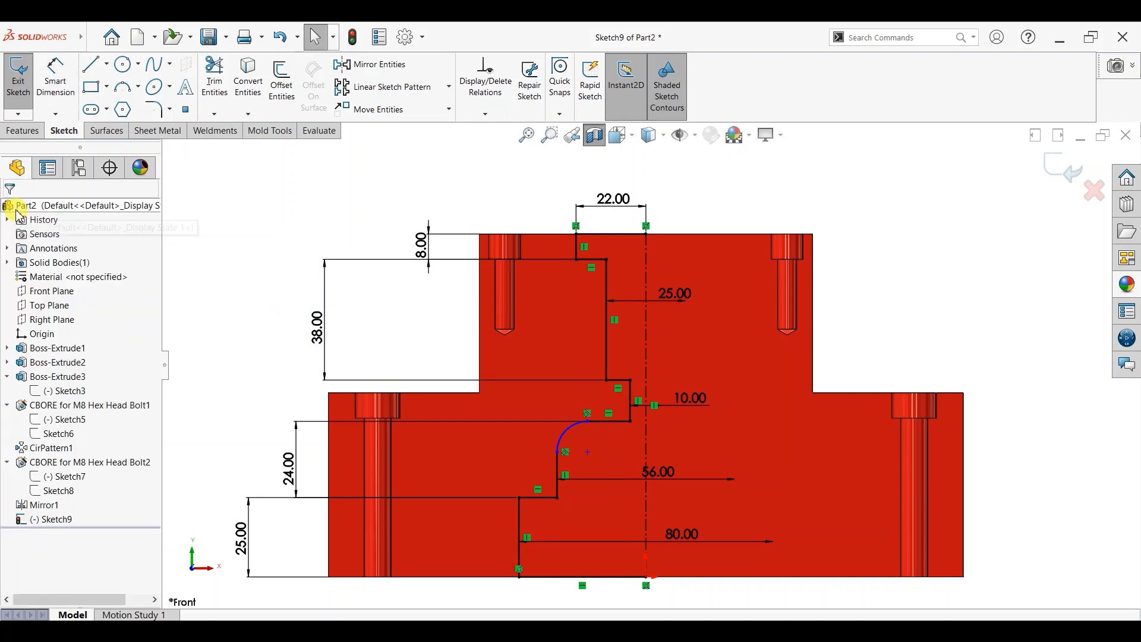
Cut the stepped bore by revolving the profile 360 degrees about the vertical centerline.
left_click(19, 130)
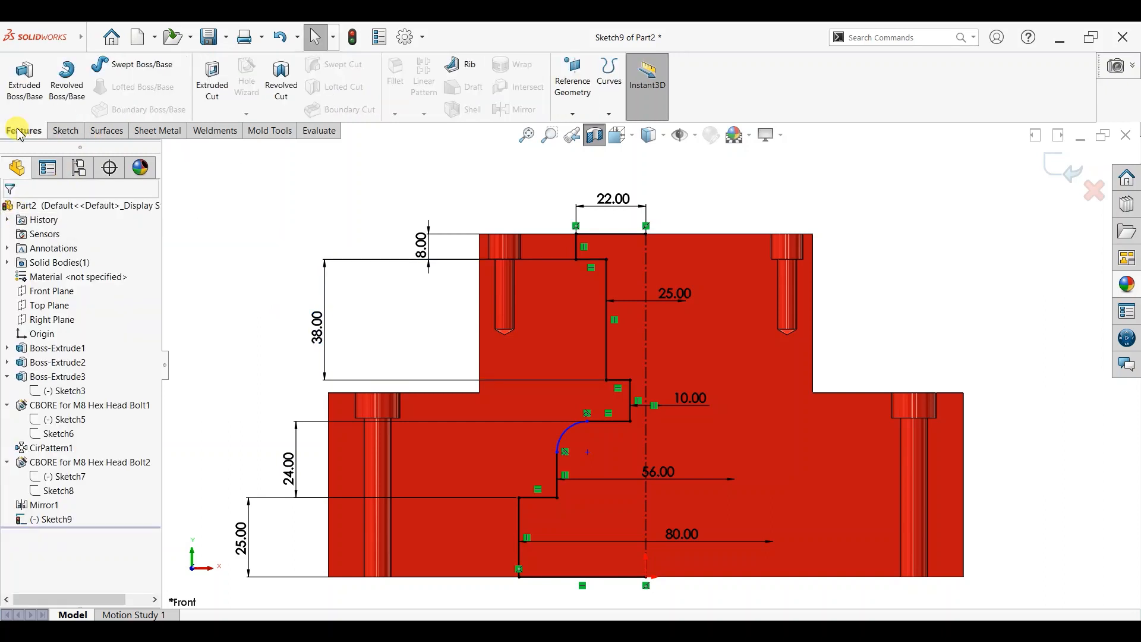
left_click(282, 80)
left_click(616, 342)
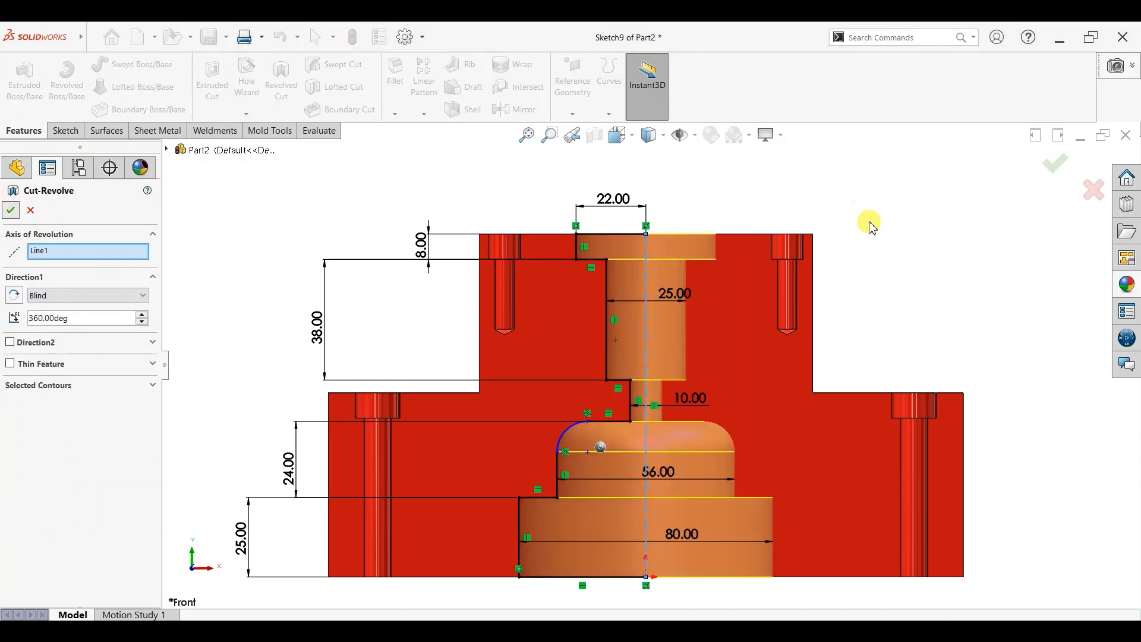
key("Return")
middle_click_drag(861, 204, 888, 279)
scroll(887, 281, "up", 2)
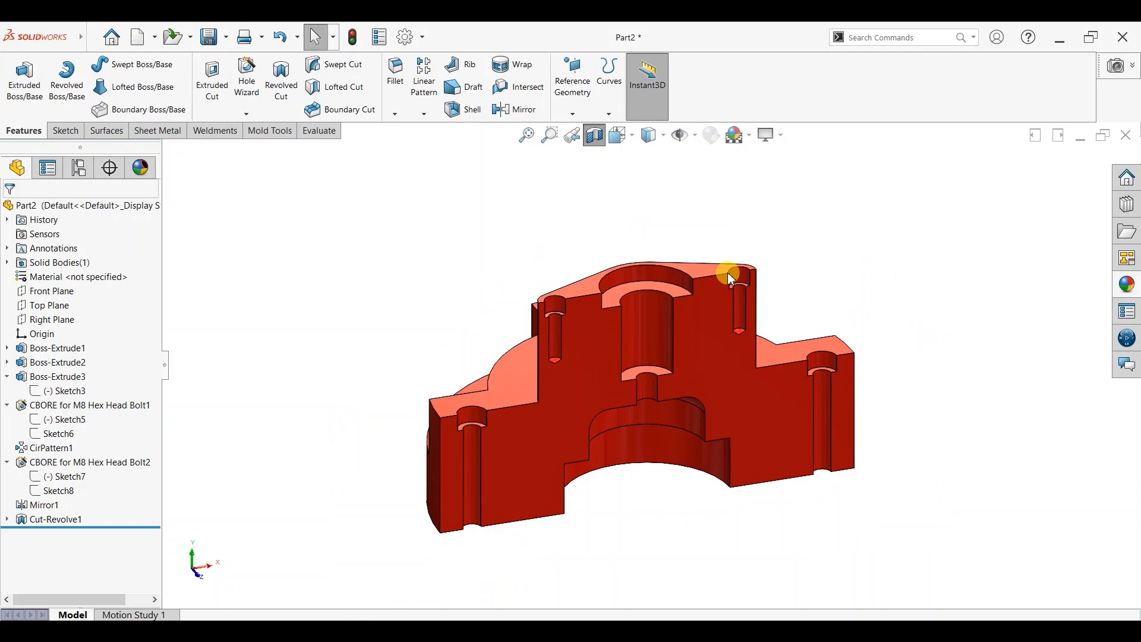
Examine the whole part without its section, and section it again at the Front Plane to inspect the stepped bore and counterbore holes.
left_click(593, 137)
middle_click_drag(955, 323, 708, 484)
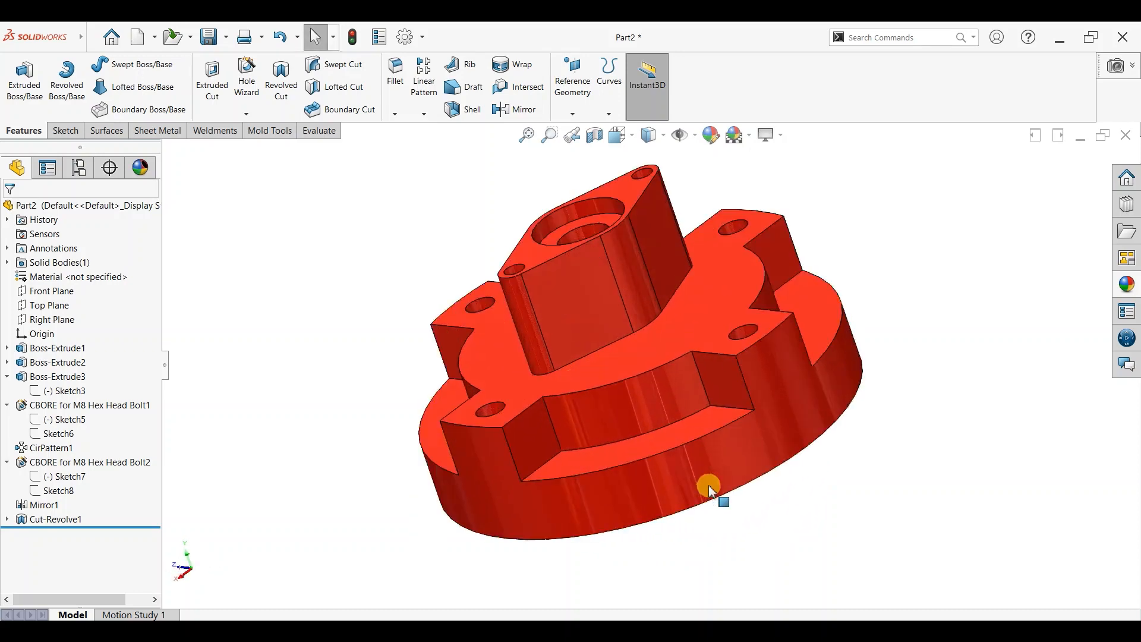
left_click(594, 136)
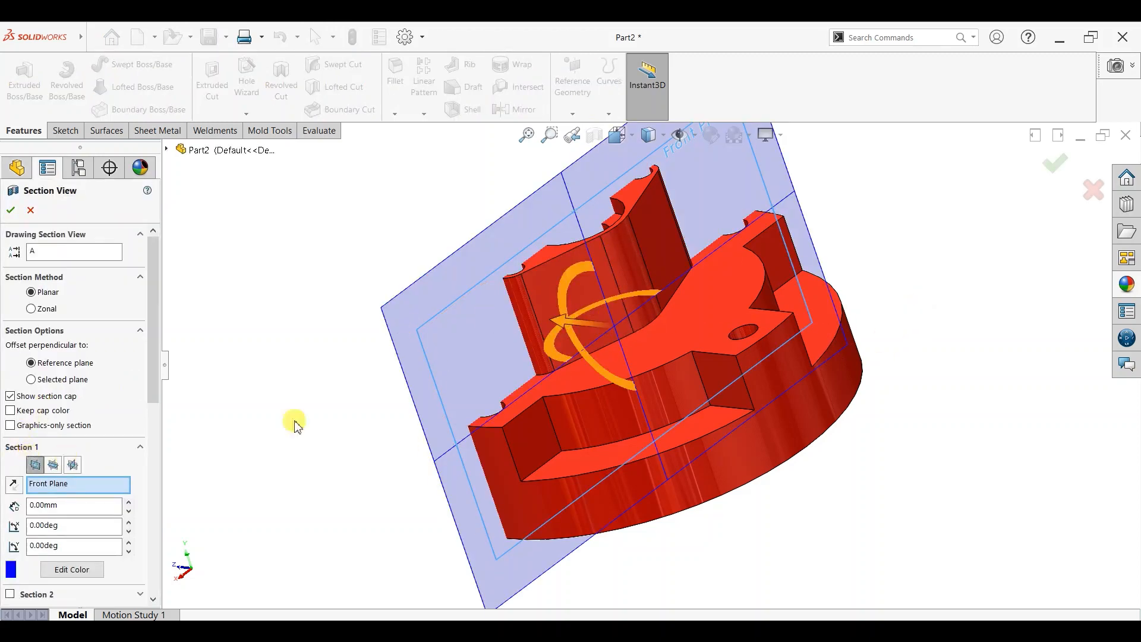
middle_click_drag(295, 426, 614, 364)
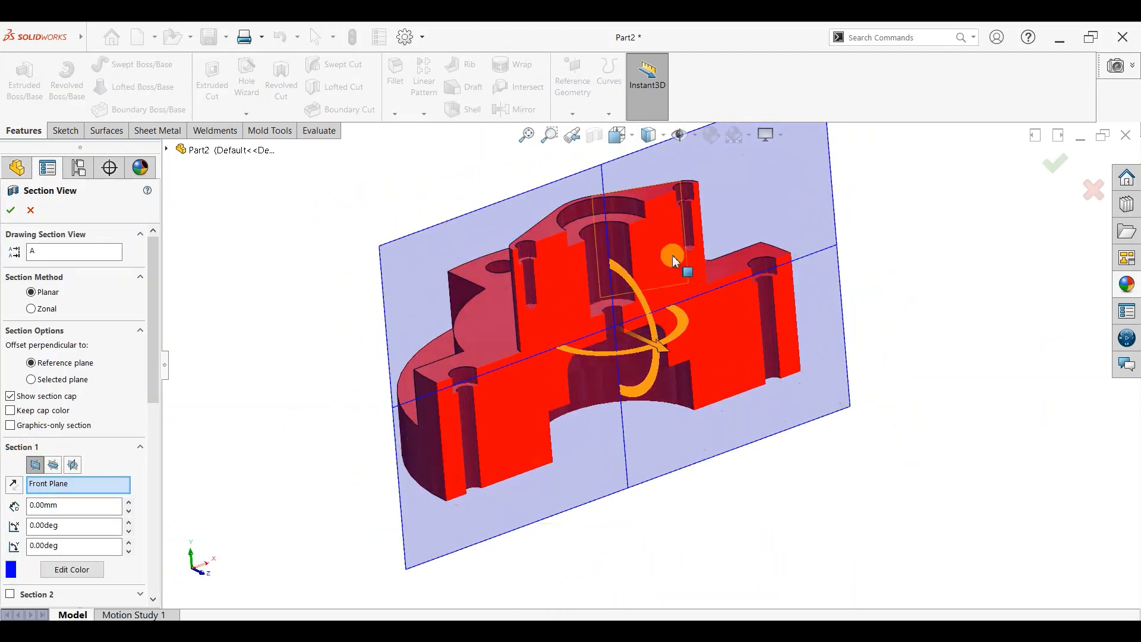
left_click(10, 209)
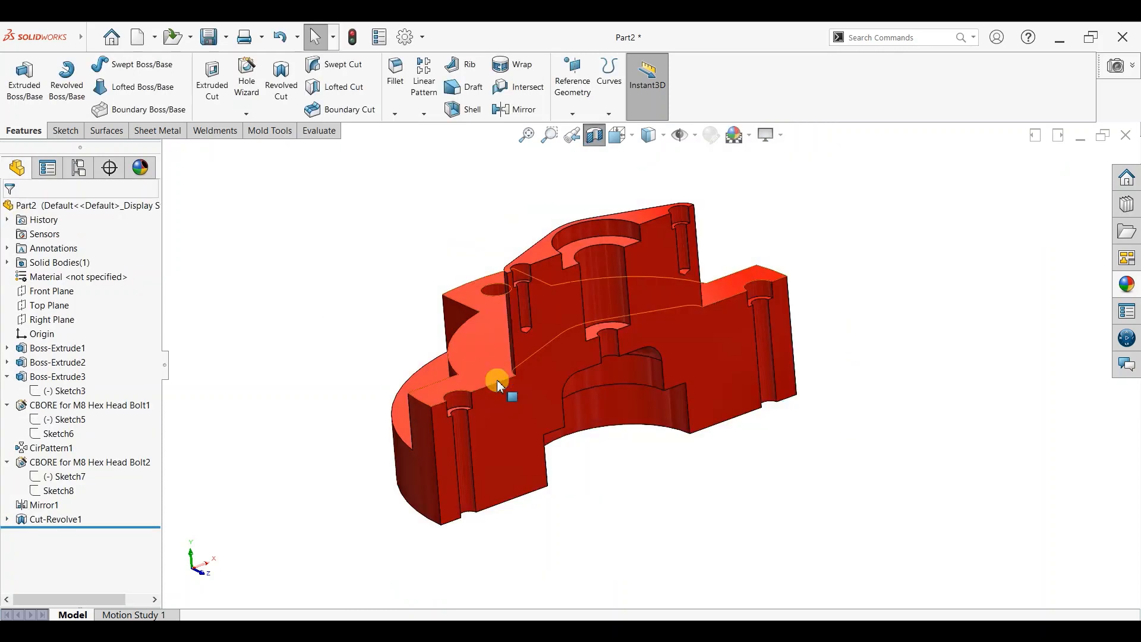
mouse_move(615, 505)
middle_mouse_down()
mouse_move(606, 451)
mouse_move(539, 459)
mouse_move(538, 512)
mouse_move(535, 488)
mouse_move(587, 456)
mouse_move(594, 502)
middle_mouse_up()
middle_click_drag(742, 209, 755, 395)
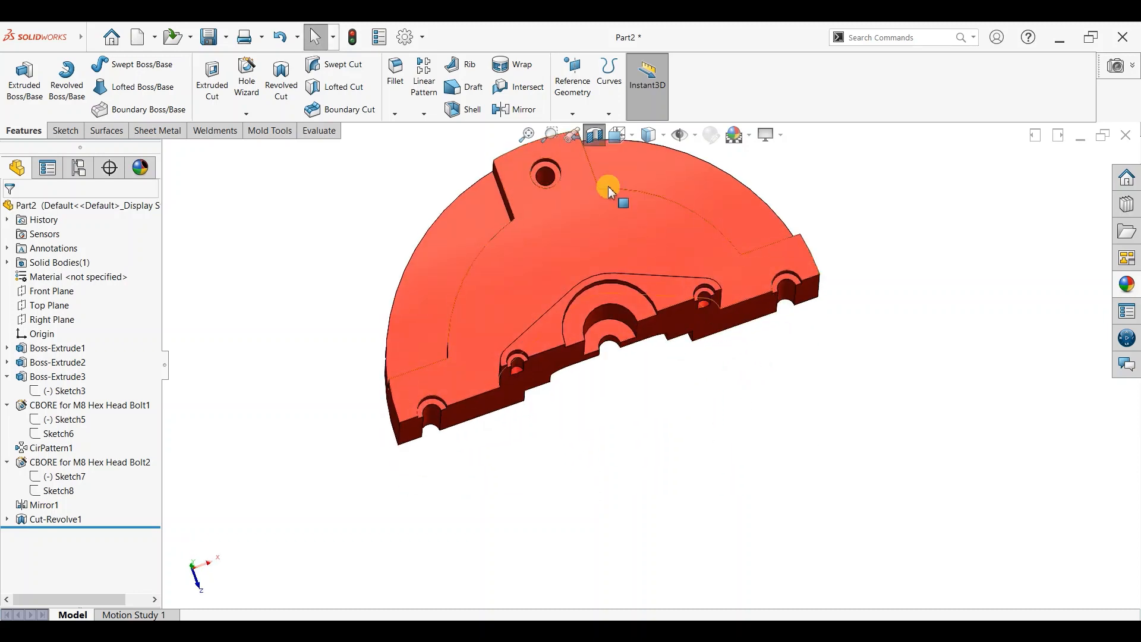
Turn off the section view and inspect the complete part's bosses and holes from several angles.
left_click(594, 135)
middle_click_drag(908, 467, 897, 364)
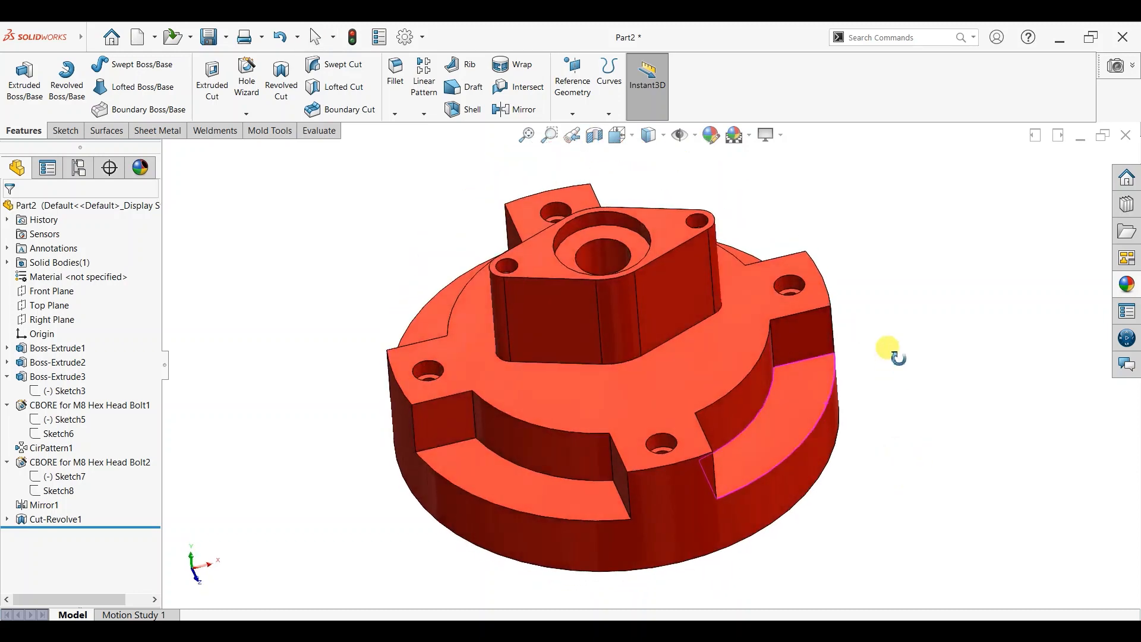
middle_click_drag(817, 487, 801, 366)
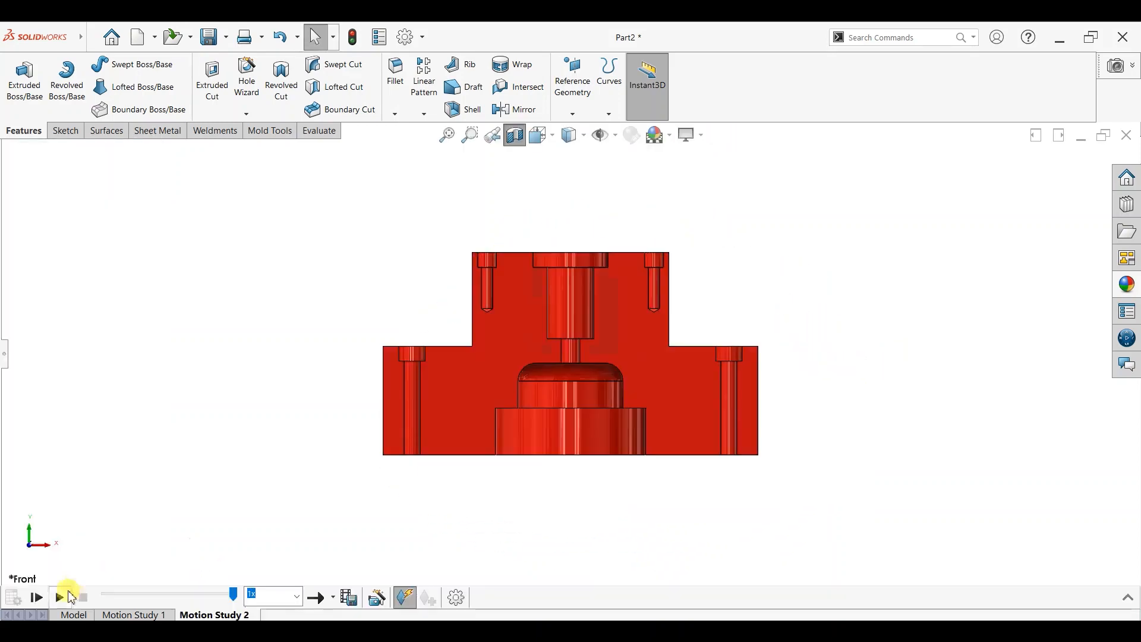
Play the Motion Study 2 animation of the sectioned part, and restore the unsectioned view of the model.
left_click(69, 596)
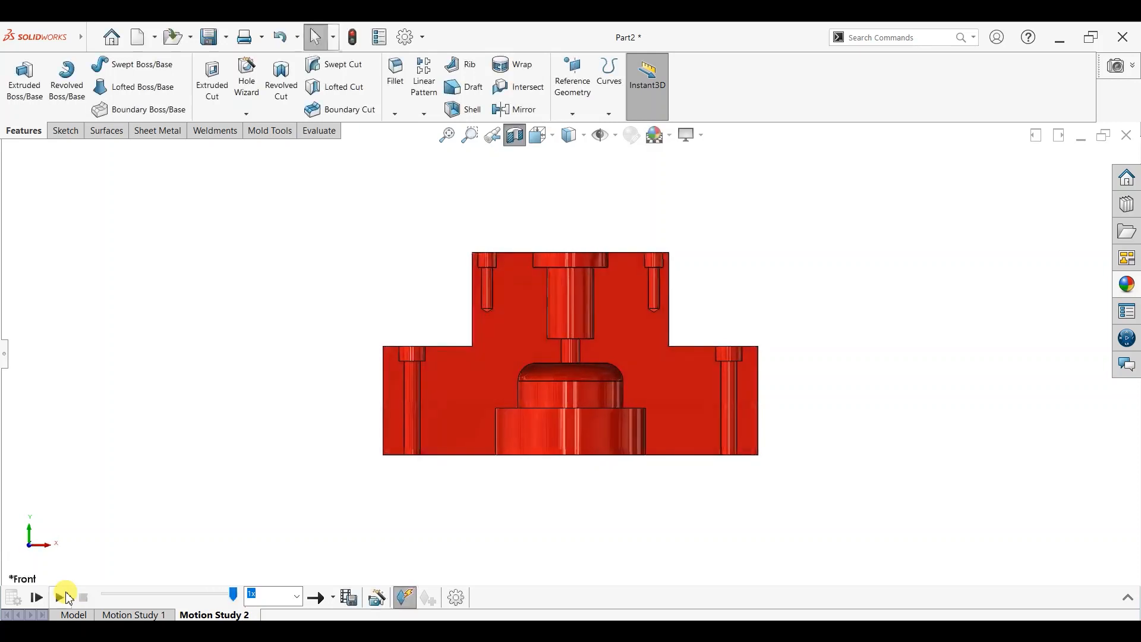
mouse_move(506, 495)
middle_mouse_down()
mouse_move(449, 475)
mouse_move(526, 489)
middle_mouse_up()
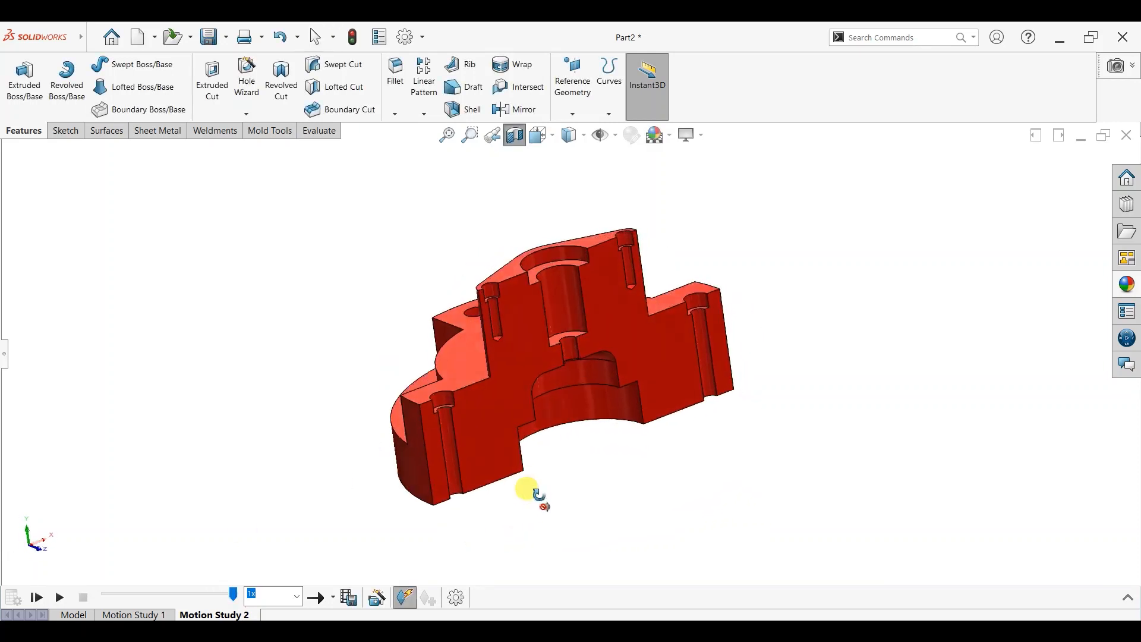
scroll(551, 493, "down", 1)
left_click(514, 138)
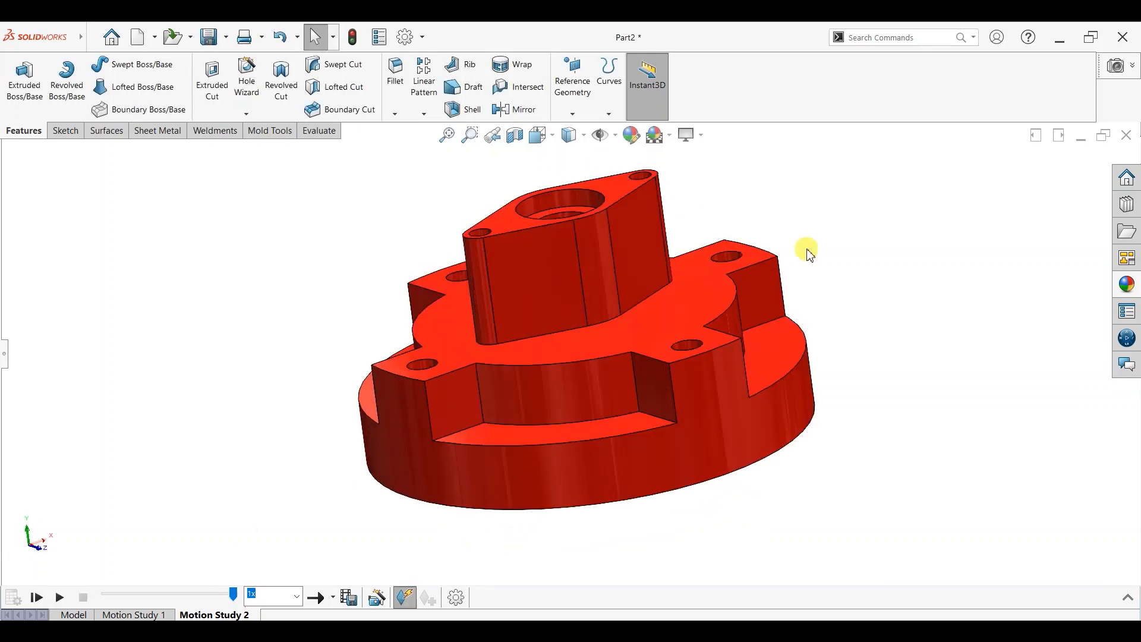